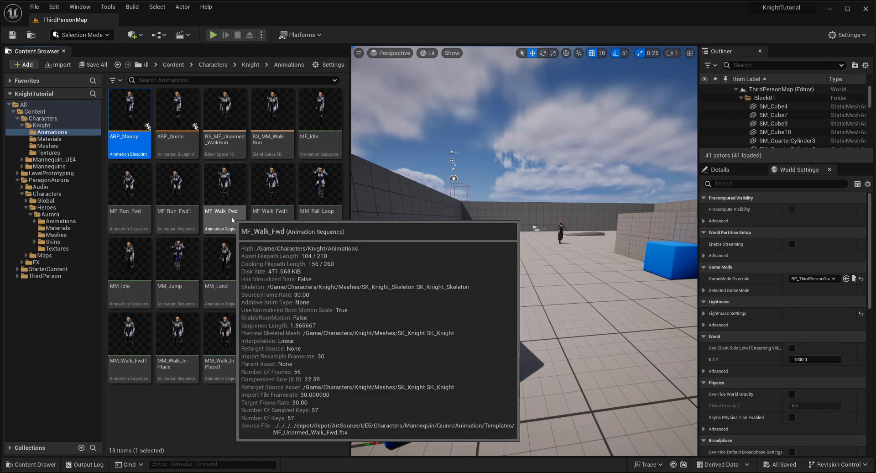
Open the BP_ThirdPersonCharacter blueprint from the Blueprints folder of ThirdPerson
left_click(44, 277)
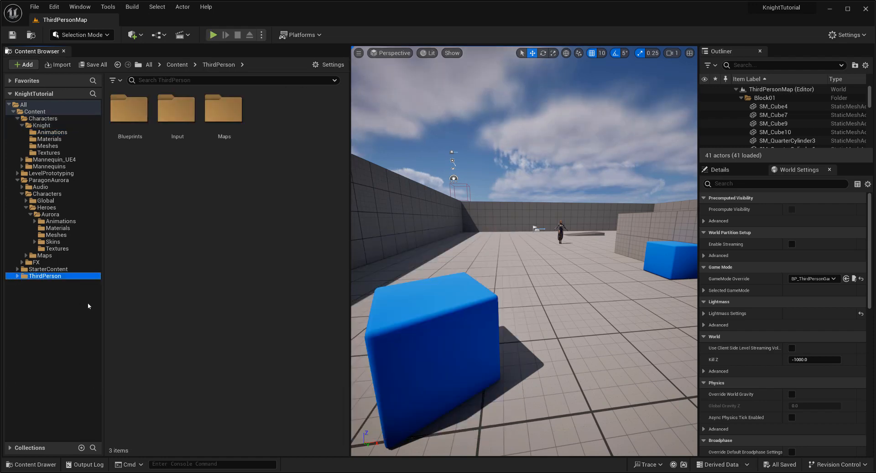
double_click(140, 129)
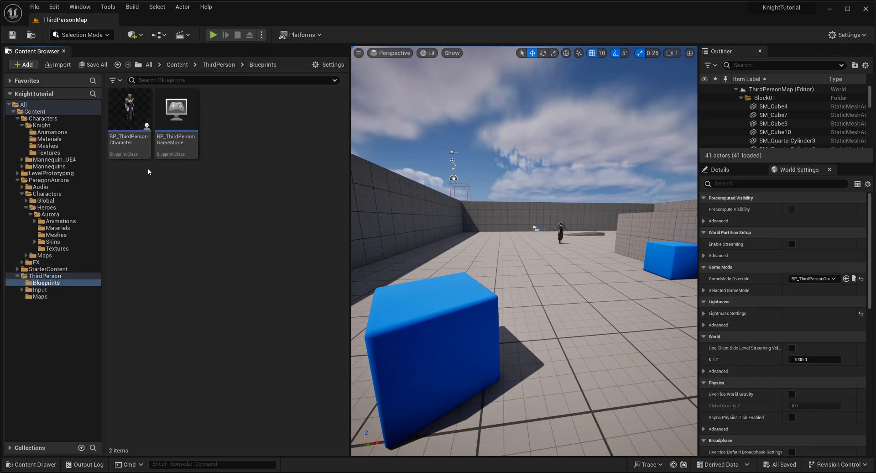
double_click(134, 149)
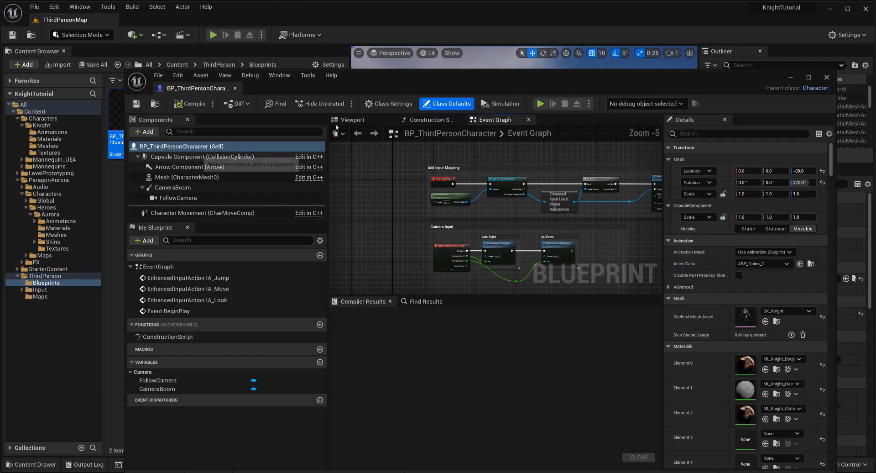
left_click_drag(443, 84, 423, 69)
Examine the camera, movement and jump input groups in the character blueprint's Event Graph
scroll(400, 207, "down", 2)
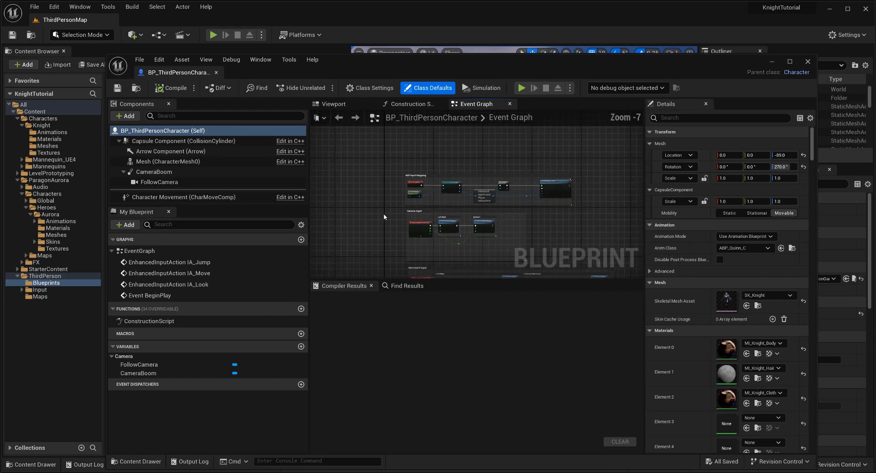
scroll(385, 216, "up", 4)
right_click_drag(403, 229, 344, 121)
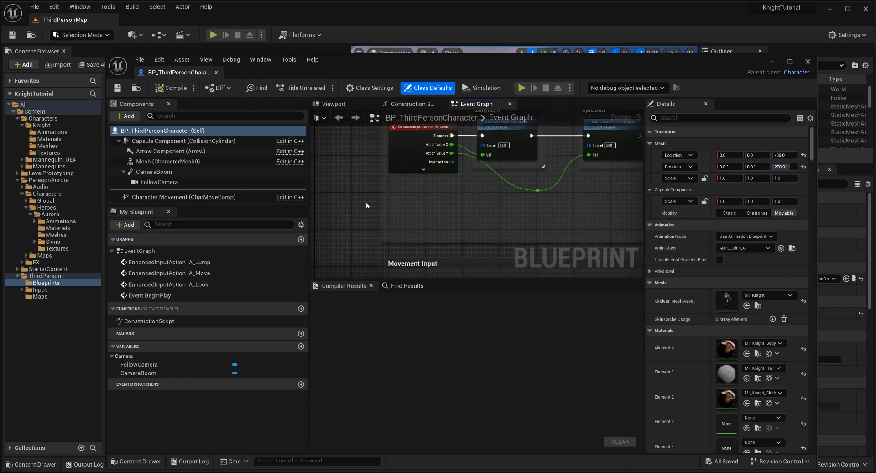
right_click_drag(366, 204, 353, 122)
scroll(355, 226, "down", 2)
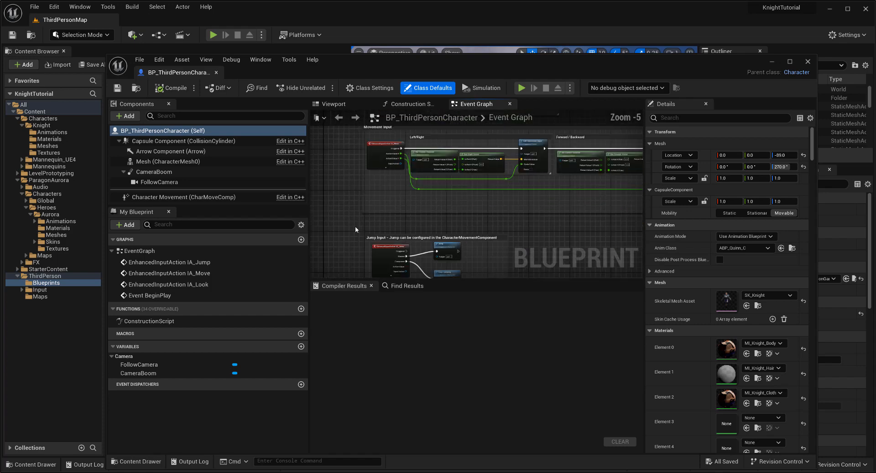
right_click_drag(356, 226, 355, 129)
scroll(371, 203, "up", 2)
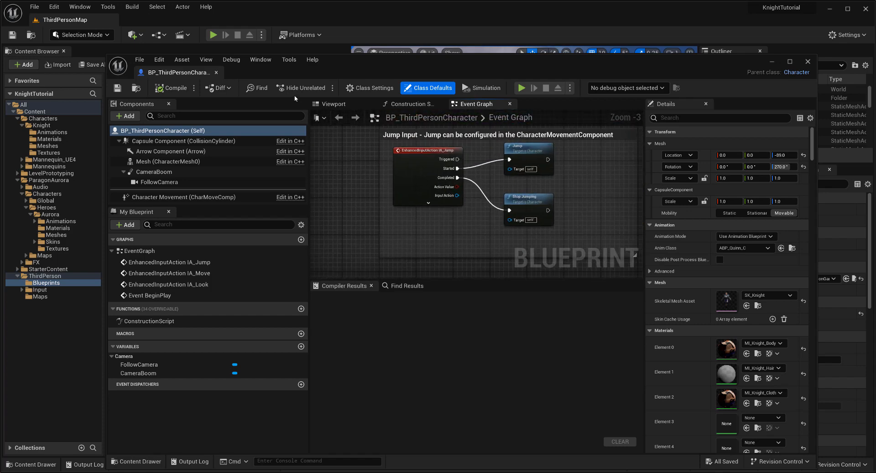
Open the BS_MM_WalkRun blend space from the Knight Animations folder and check the speeds of its blend samples
left_click_drag(294, 73, 462, 126)
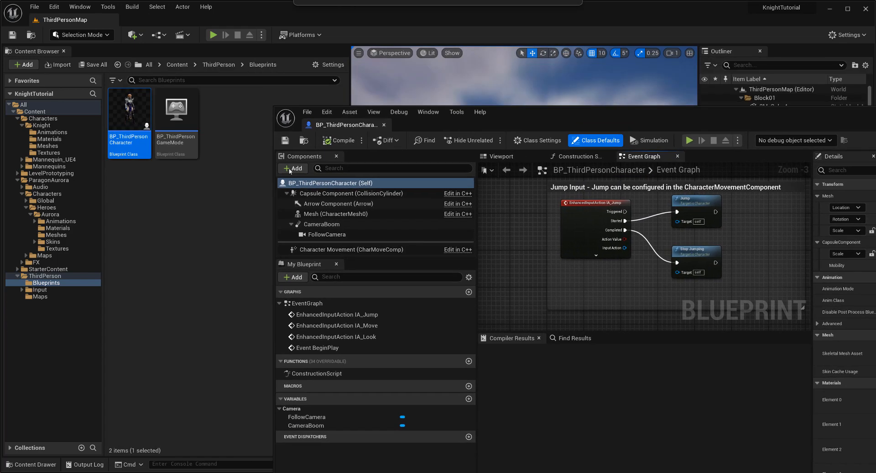
left_click(52, 132)
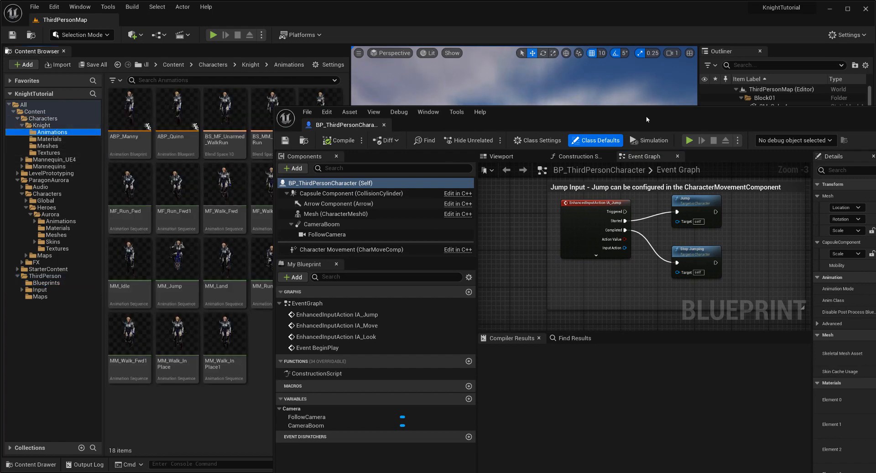
left_click_drag(647, 116, 447, 215)
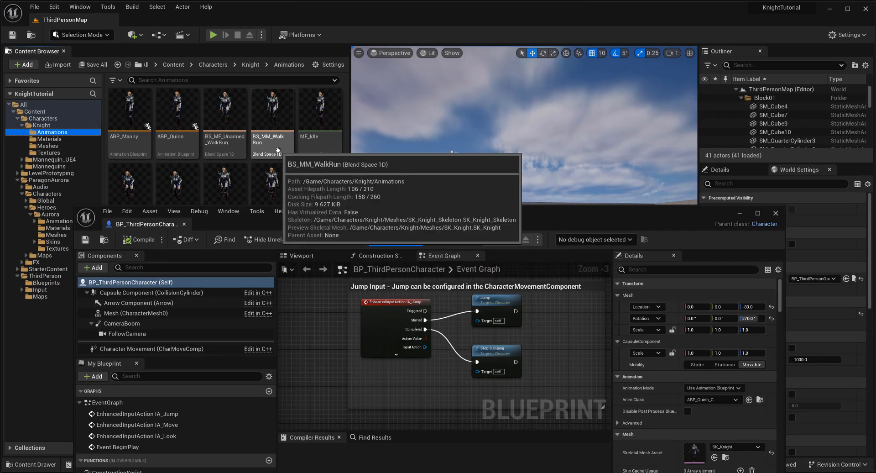
double_click(278, 149)
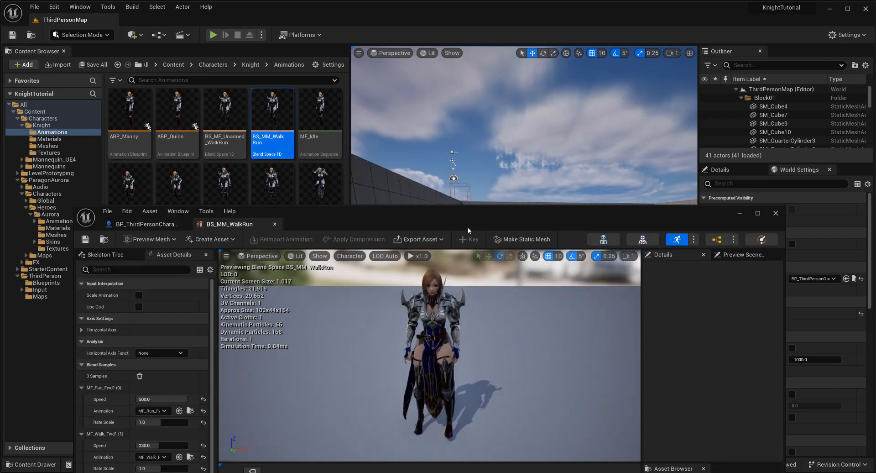
left_click_drag(483, 217, 502, 98)
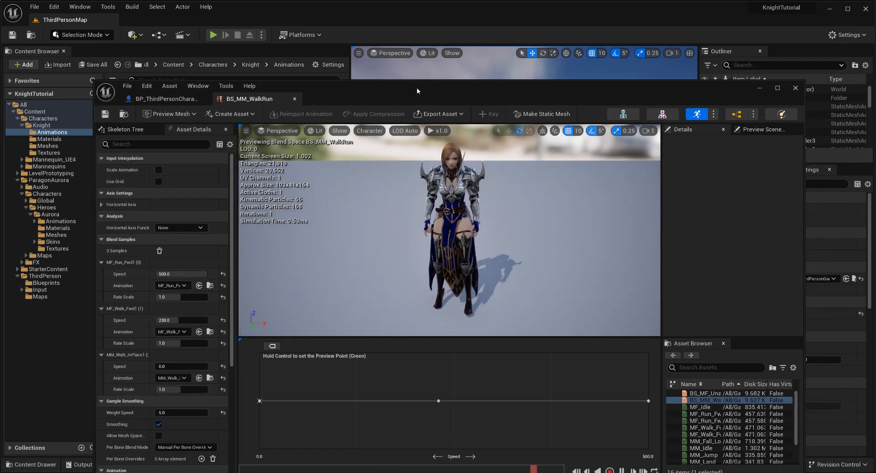
left_click_drag(418, 91, 431, 41)
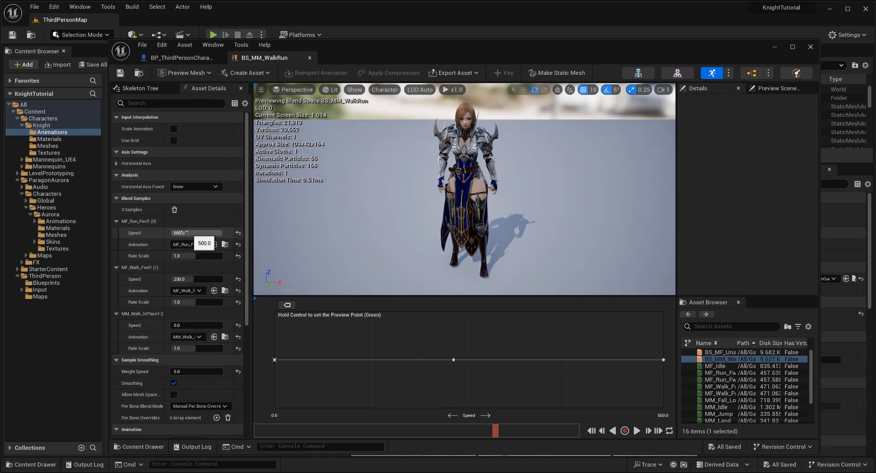
Return to BP_ThirdPersonCharacter and filter its details by "speed" to check the walking speed settings
left_click(180, 58)
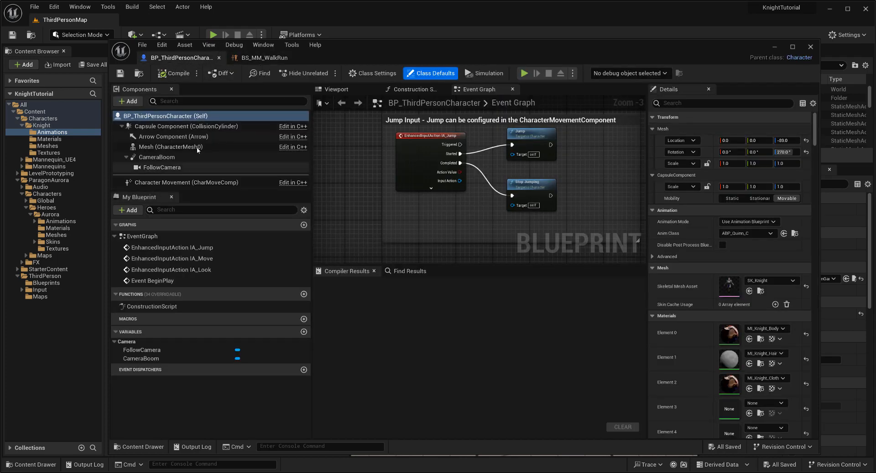
left_click_drag(182, 58, 157, 59)
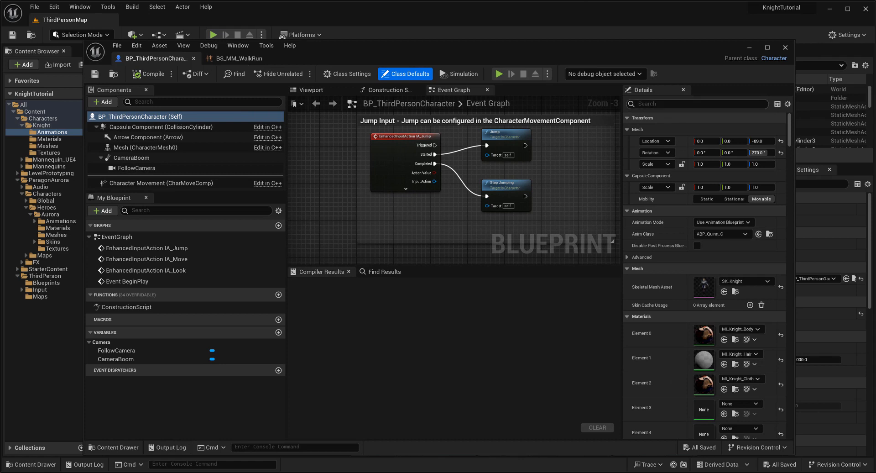
type("speed")
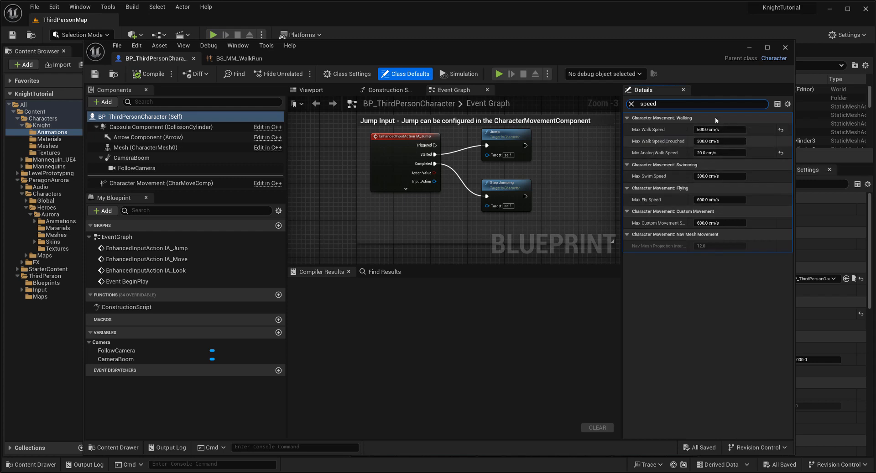
scroll(417, 199, "down", 2)
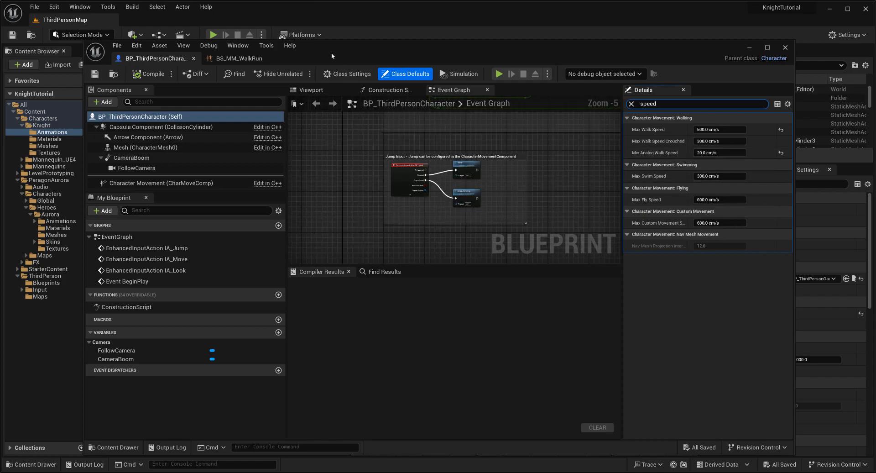
Open the IMC_Default mapping context from the ThirdPerson Input folder and expand its list of mappings
left_click_drag(331, 53, 612, 55)
left_click(21, 290)
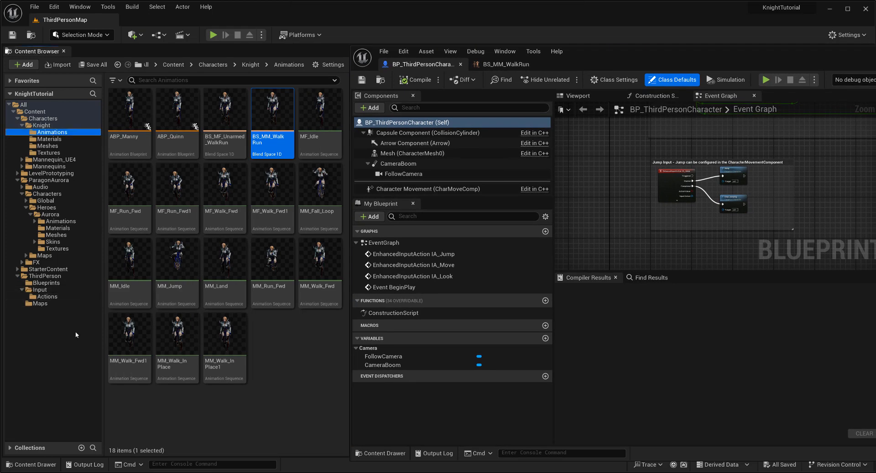
left_click(58, 297)
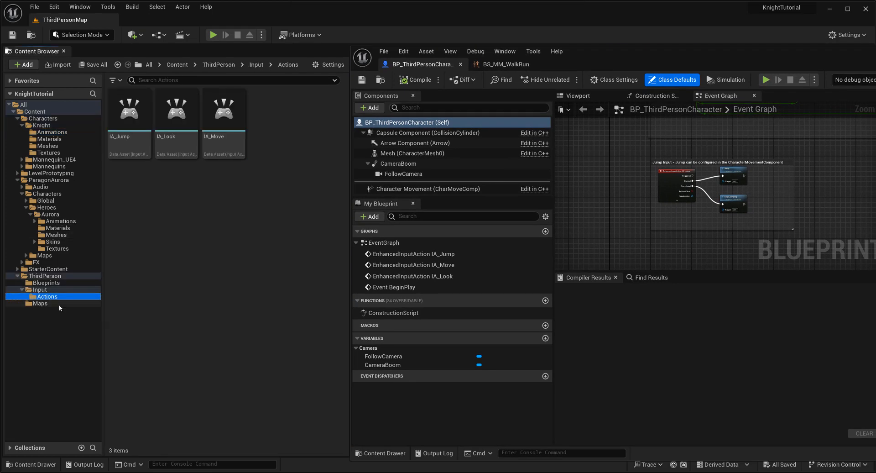
left_click(40, 290)
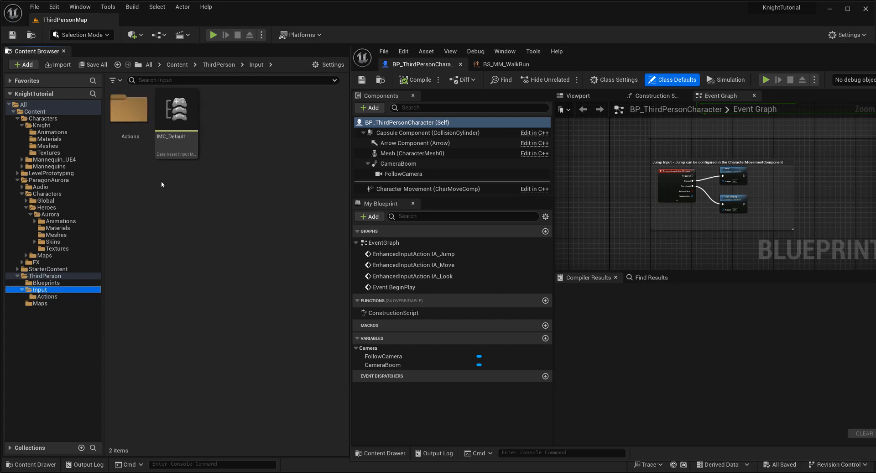
double_click(170, 145)
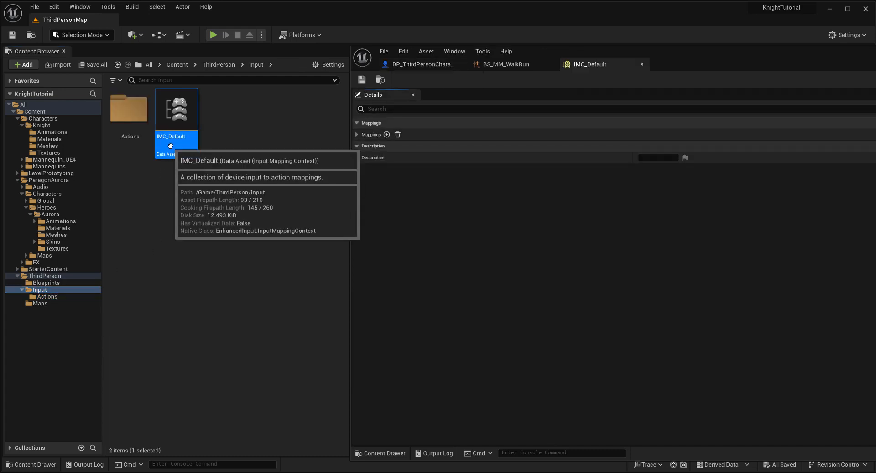
left_click(358, 134)
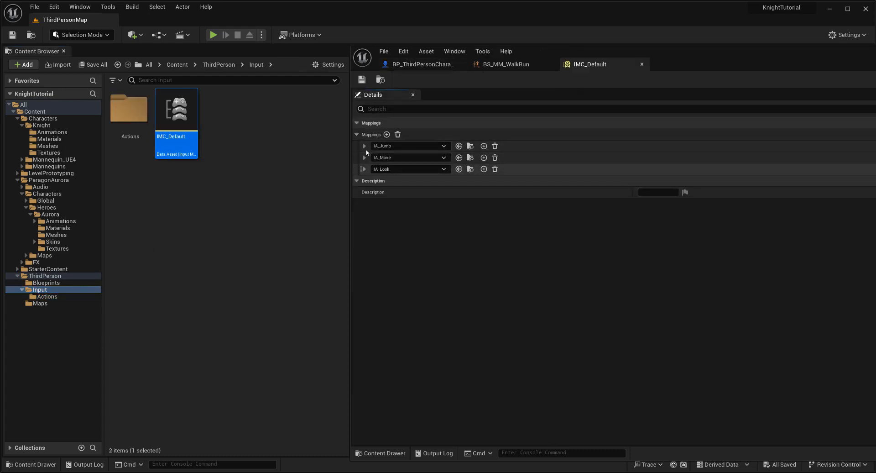
Create an Input Action named IA_Sprint in the Actions folder of ThirdPerson Input
double_click(124, 136)
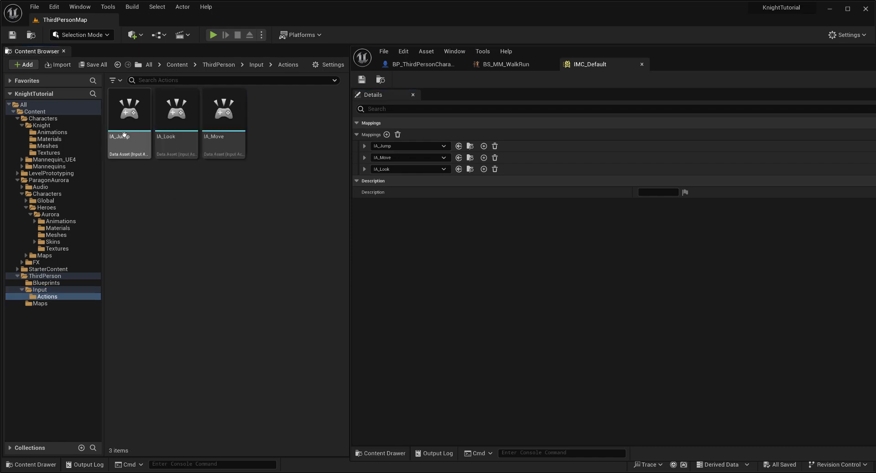
right_click(148, 187)
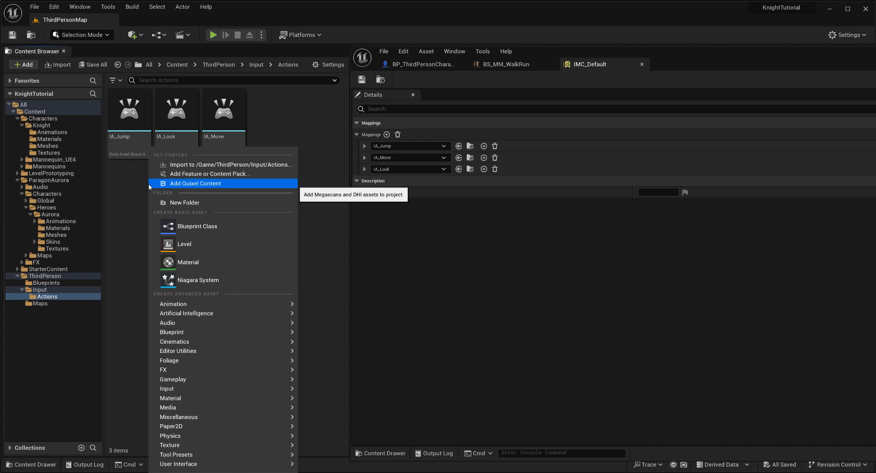
type("action")
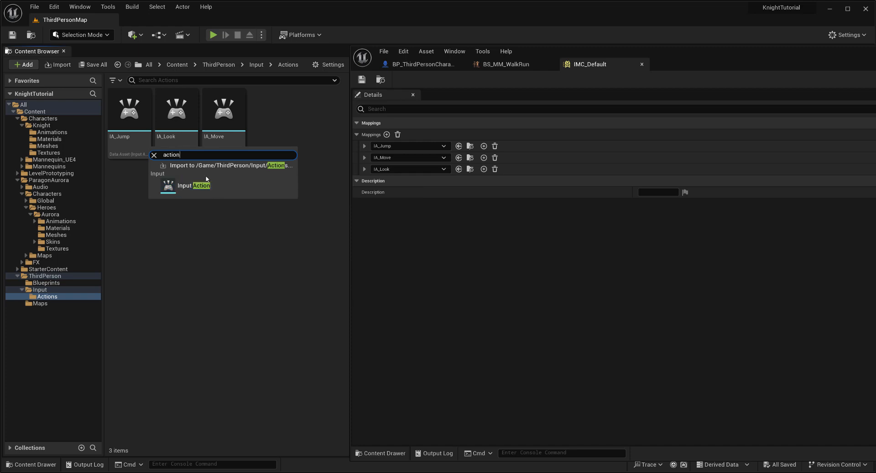
left_click(185, 194)
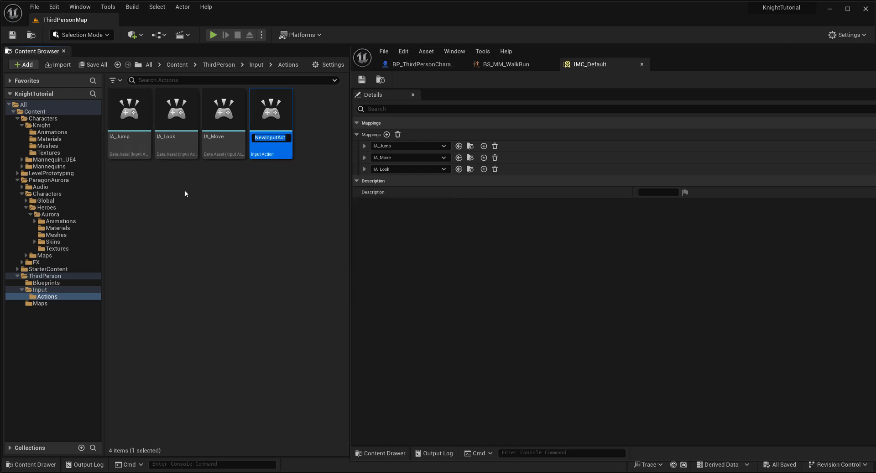
type("IA_Sprint")
key("Return")
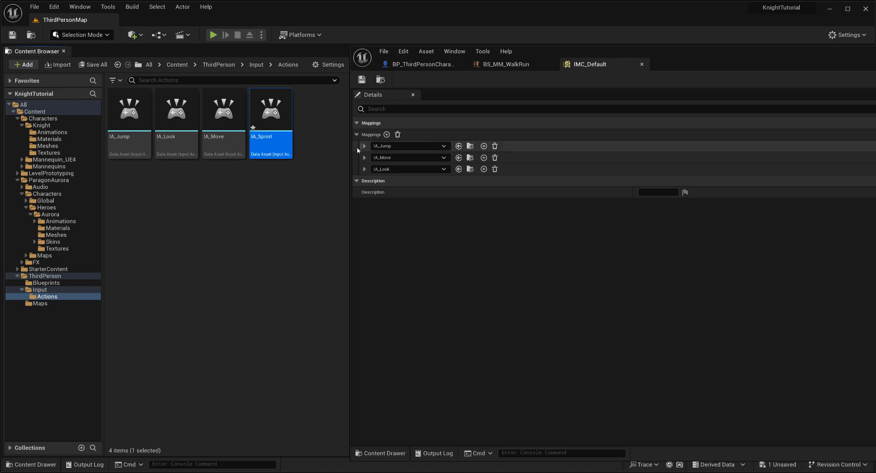
Open the IA_Sprint and IA_Move input actions and compare their value types and other settings
double_click(284, 136)
left_click_drag(819, 63, 668, 59)
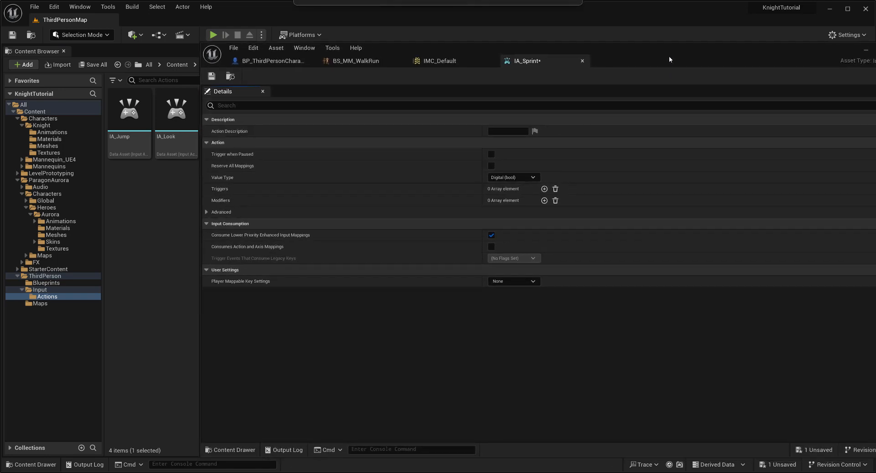
left_click_drag(603, 70, 605, 179)
double_click(232, 124)
left_click_drag(725, 178, 721, 90)
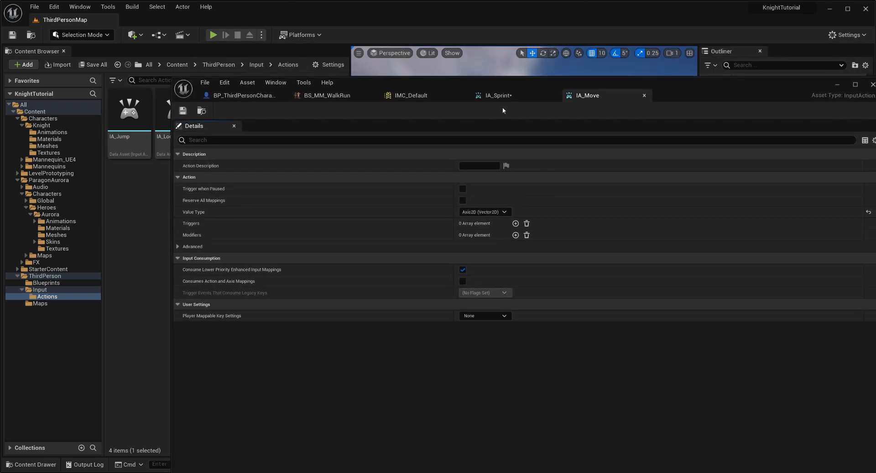
left_click(499, 96)
left_click(587, 96)
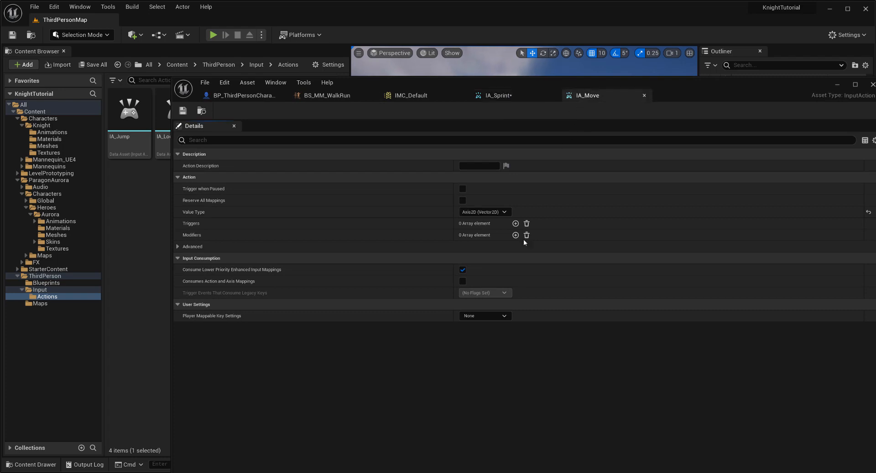
left_click(499, 95)
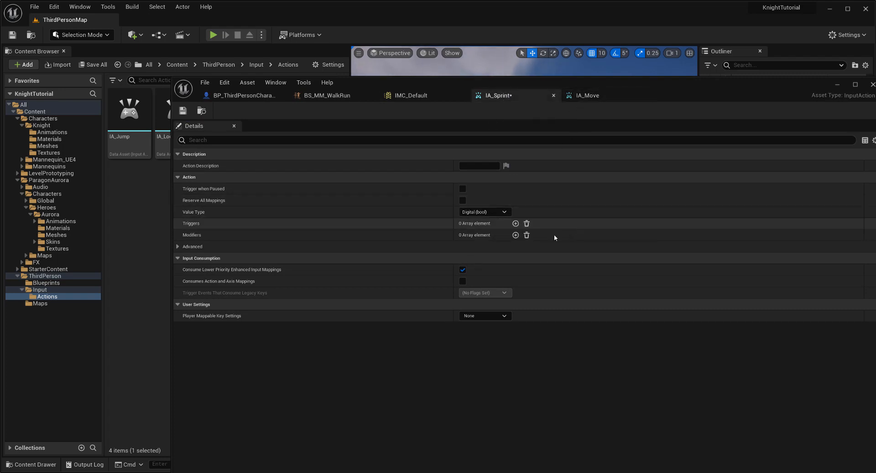
left_click(579, 96)
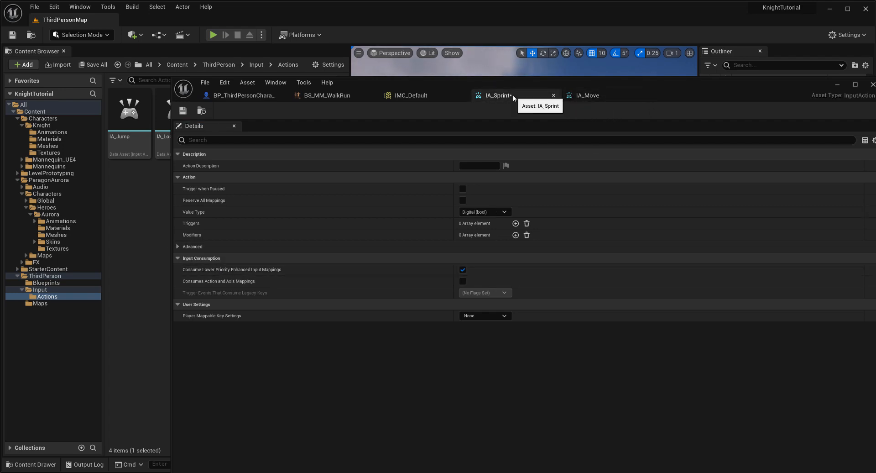
Add a new mapping to IMC_Default and assign the IA_Sprint action to it
left_click(411, 96)
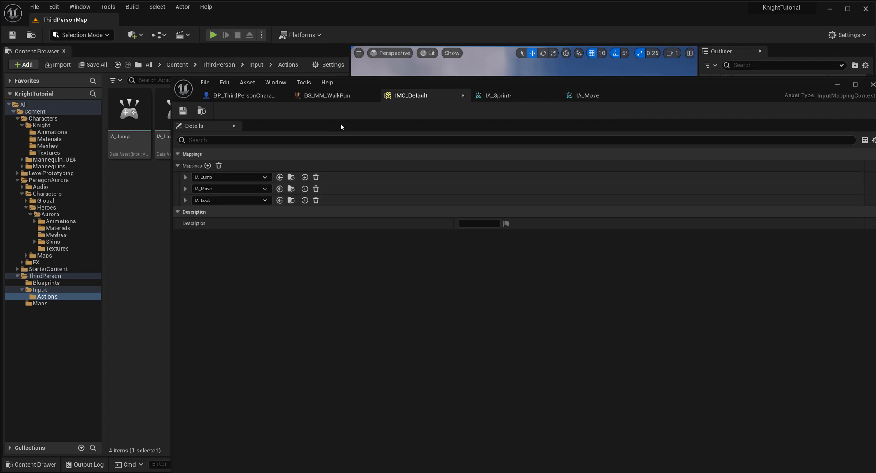
left_click(208, 166)
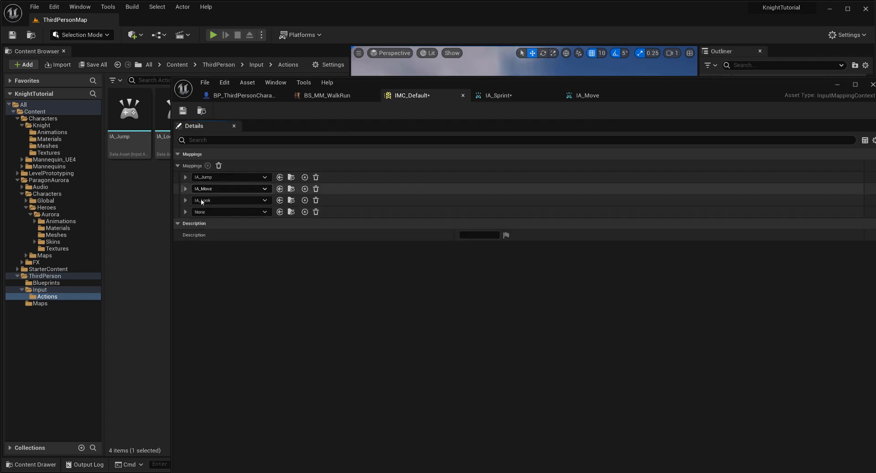
left_click(231, 212)
left_click(281, 385)
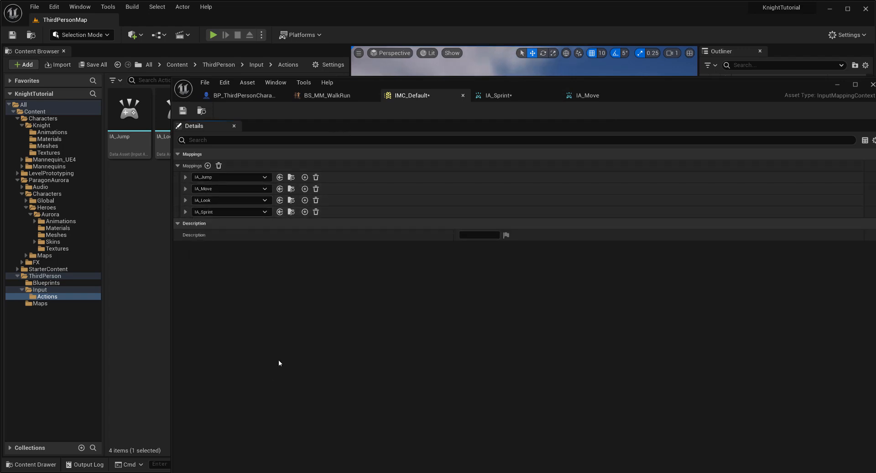
Bind the IA_Sprint mapping in IMC_Default to the keyboard's Left Shift key
left_click(185, 212)
left_click(230, 223)
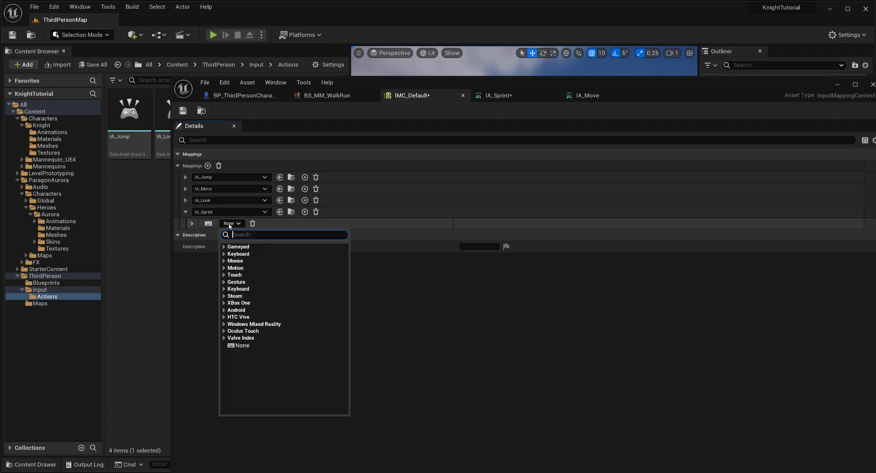
left_click(238, 254)
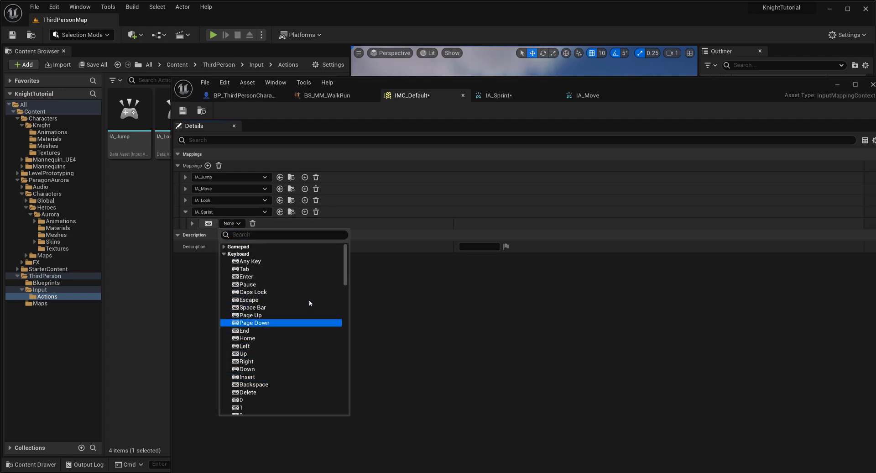
scroll(312, 328, "down", 10)
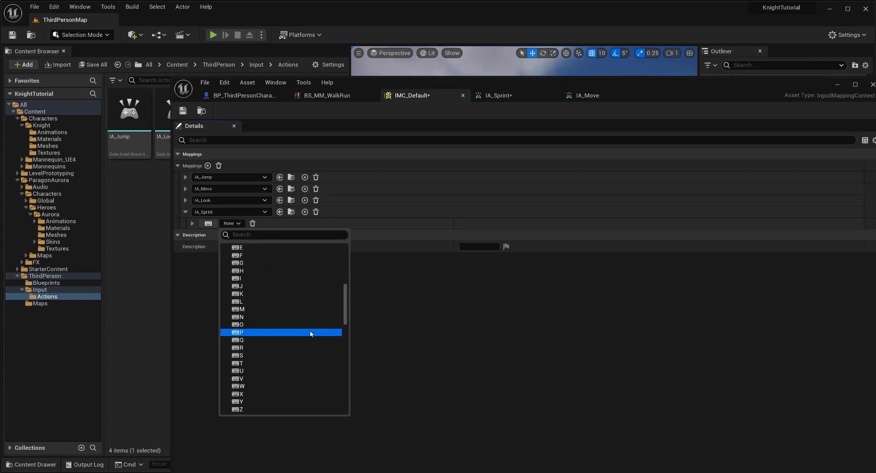
scroll(310, 330, "down", 10)
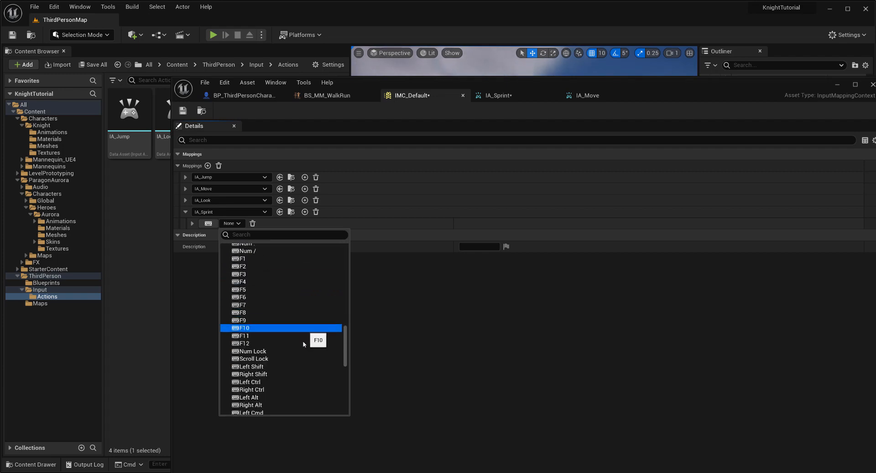
left_click(294, 367)
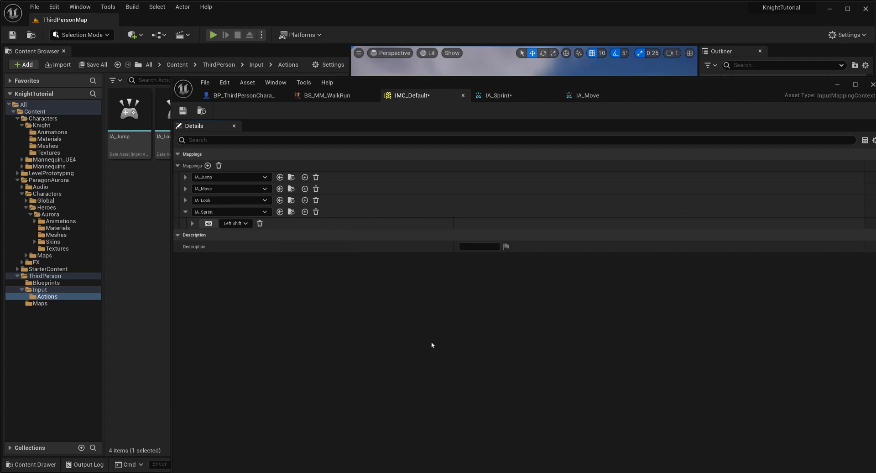
Close the mapping context editor and save the modified IA_Sprint and IMC_Default assets
left_click(873, 85)
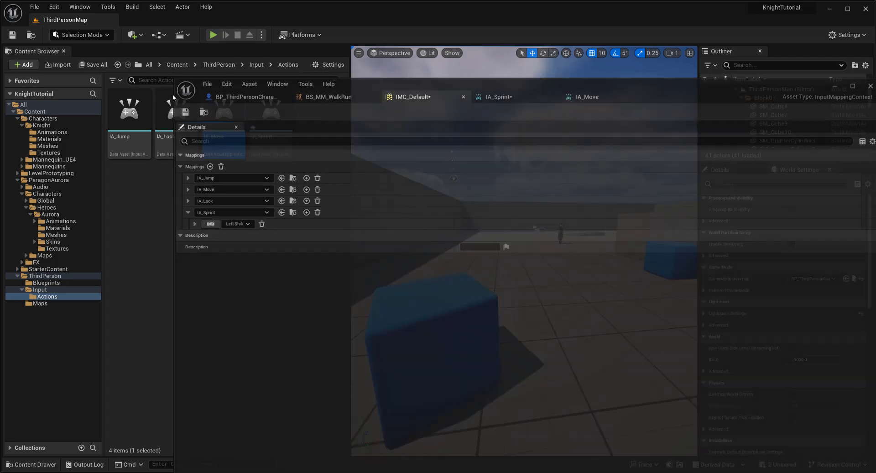
left_click(93, 65)
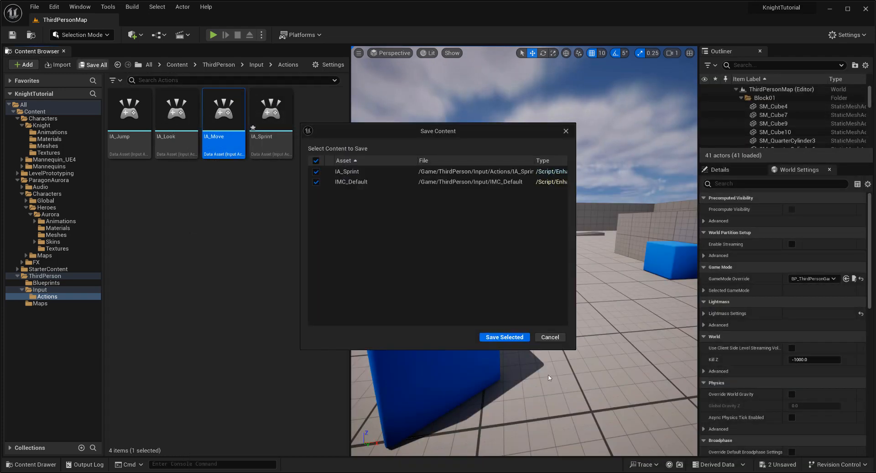
left_click(504, 336)
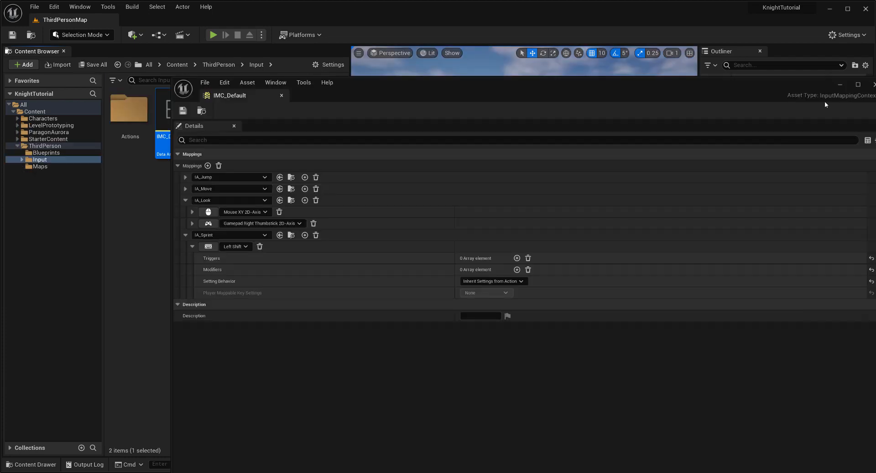
Open the BP_ThirdPersonCharacter blueprint from the ThirdPerson Blueprints folder
left_click(874, 84)
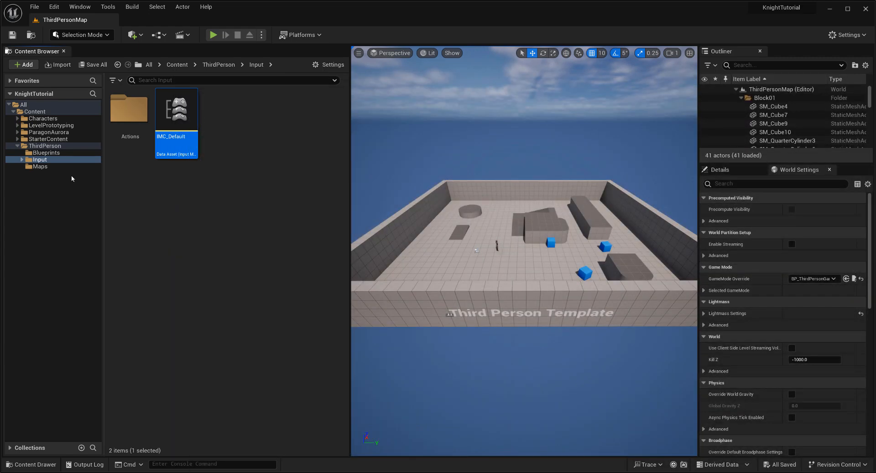
left_click(46, 153)
double_click(130, 119)
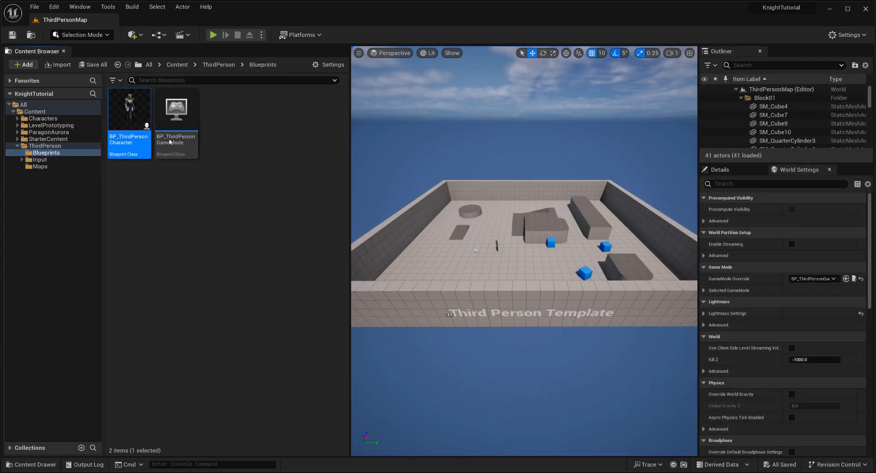
left_click_drag(478, 93, 429, 77)
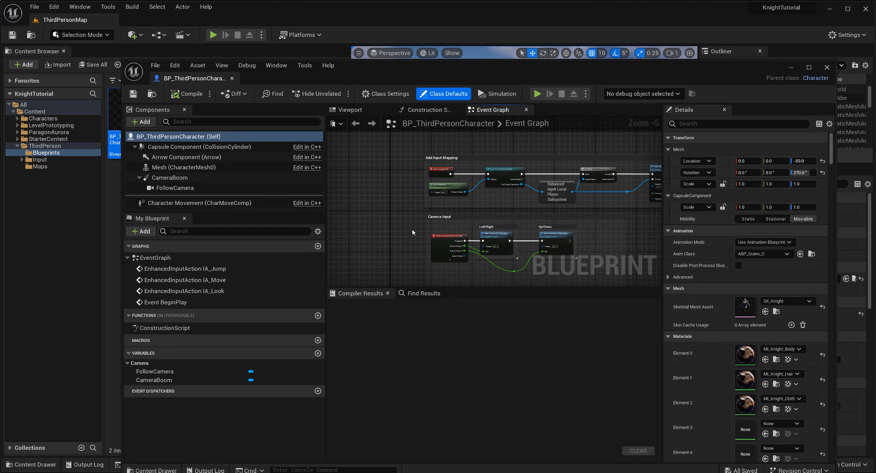
Add an IA_Sprint enhanced input action event below the Jump Input section of the character's event graph
right_click_drag(413, 233, 380, 83)
right_click_drag(464, 247, 448, 195)
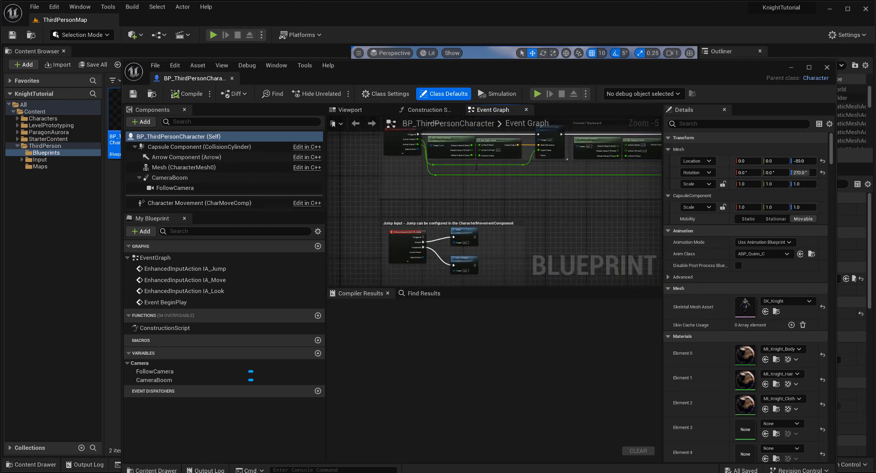
right_click_drag(512, 224, 542, 129)
scroll(489, 194, "up", 2)
right_click_drag(489, 194, 518, 282)
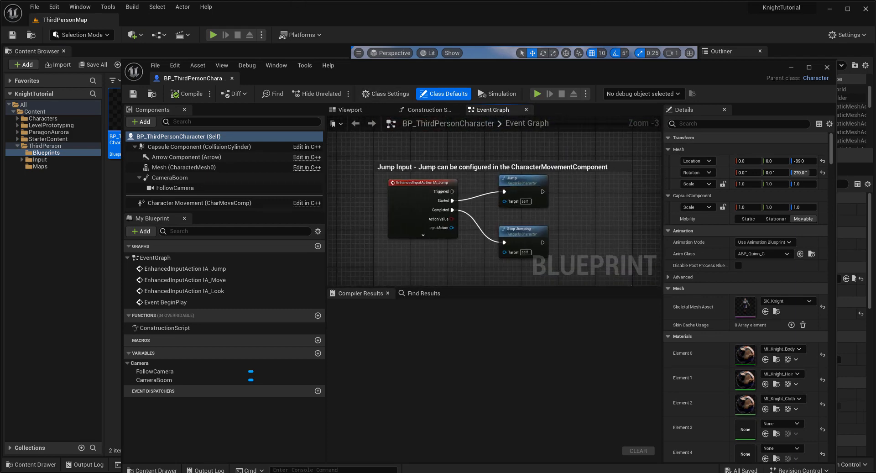
right_click_drag(449, 282, 457, 224)
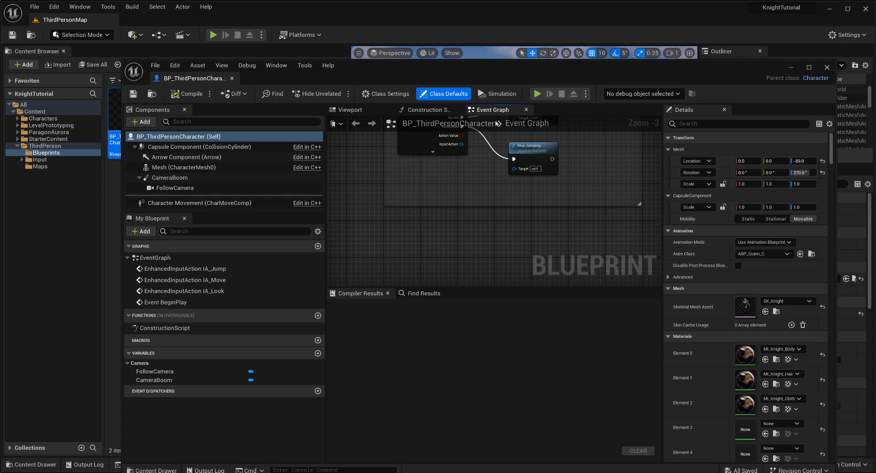
right_click(404, 242)
type("Sprint")
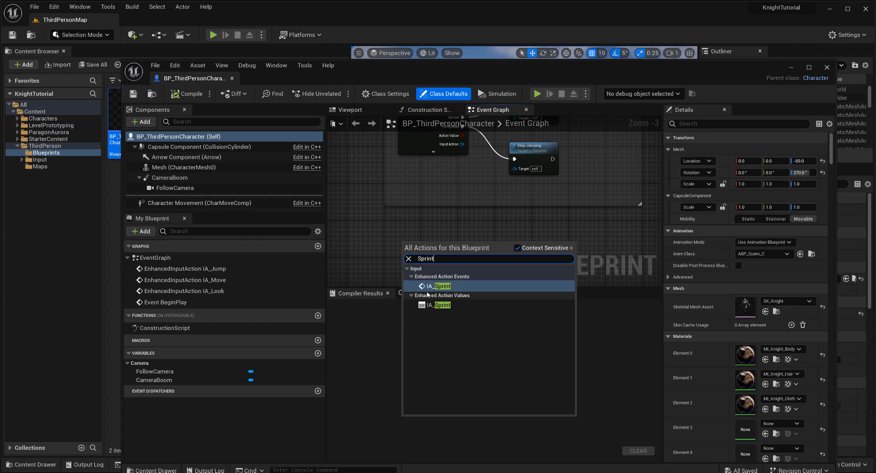
left_click(425, 287)
Expand the IA_Sprint event node to show all its execution and value pins
scroll(461, 222, "down", 1)
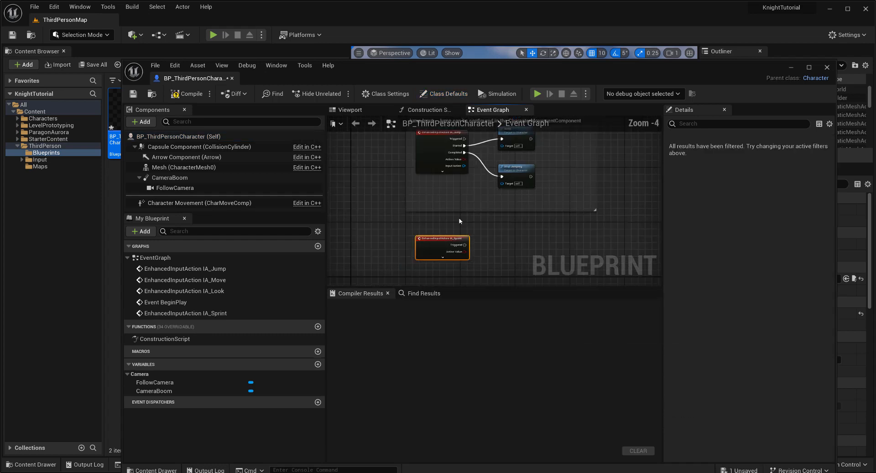
mouse_move(441, 191)
right_mouse_down()
mouse_move(431, 211)
mouse_move(426, 188)
right_mouse_up()
scroll(459, 214, "up", 1)
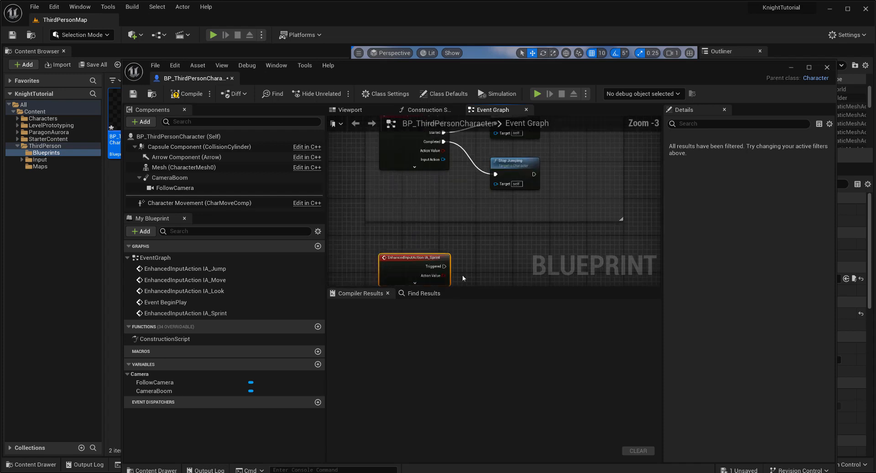
right_click_drag(462, 275, 455, 184)
left_click(419, 217)
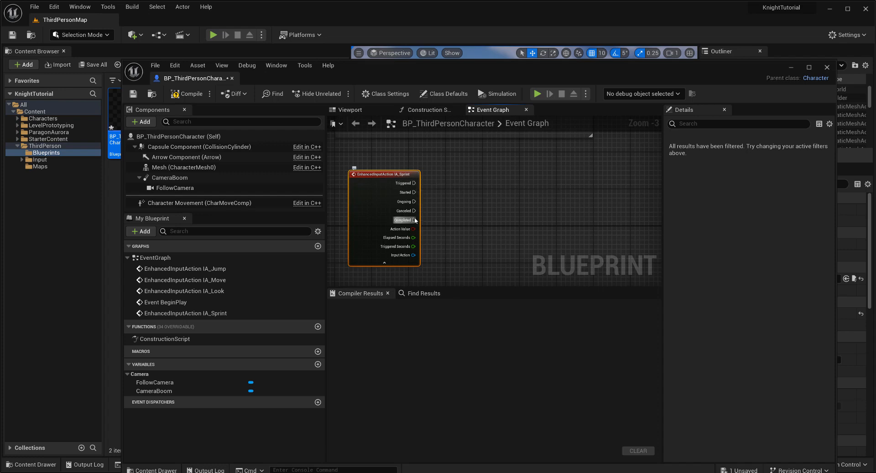
Add a Print String to IA_Sprint's Triggered output and another with the text "Bye" to its Completed output
left_click_drag(414, 183, 536, 178)
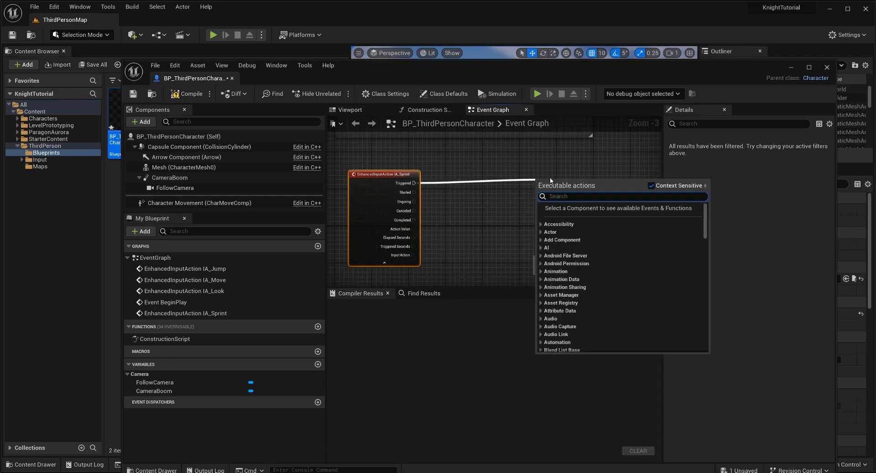
type("print")
key("Return")
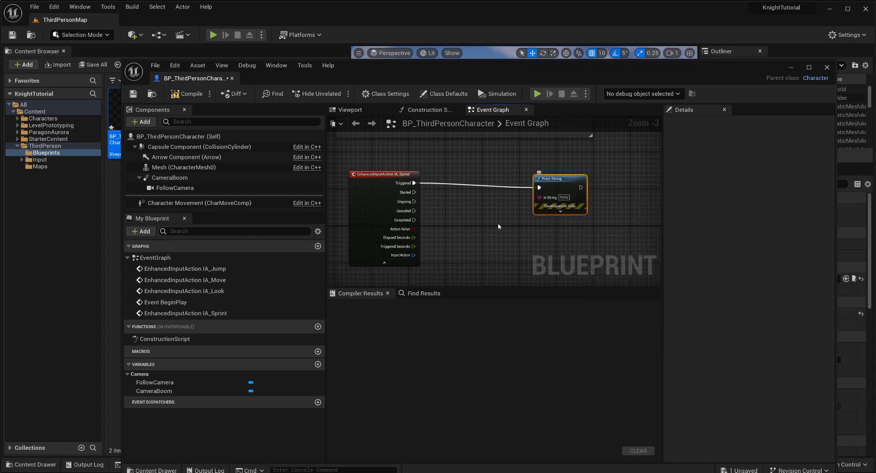
left_click_drag(414, 220, 500, 256)
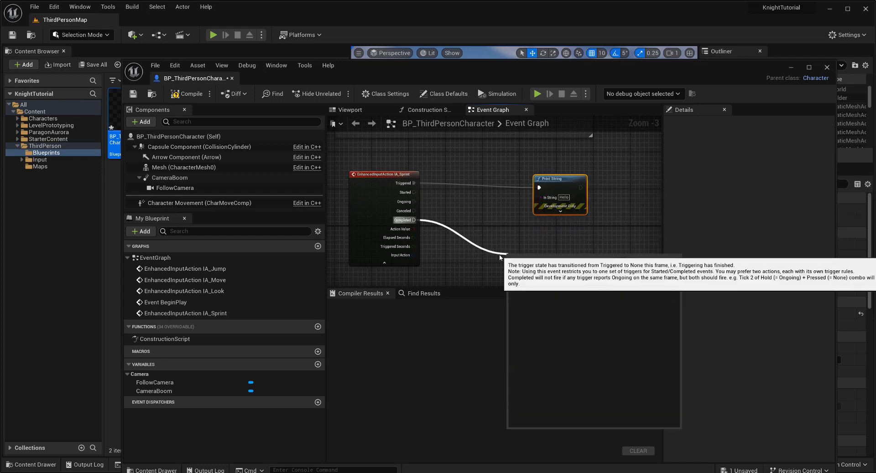
type("print")
key("Return")
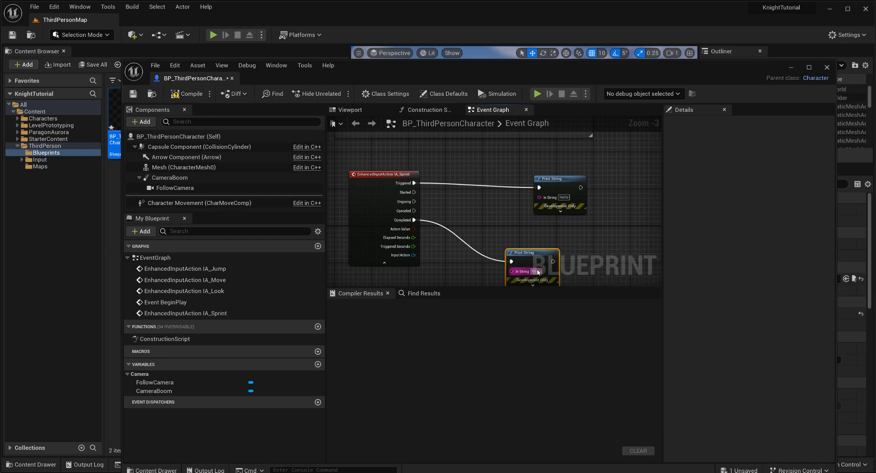
left_click_drag(538, 272, 587, 244)
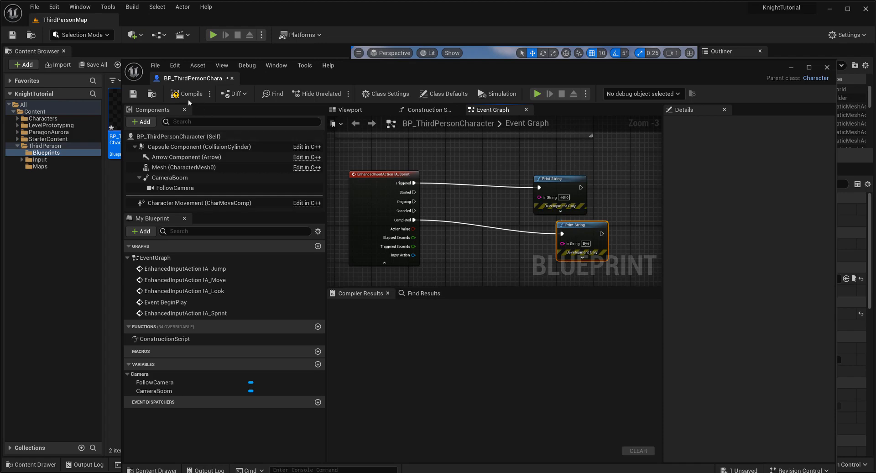
Compile the blueprint and play the level, running the character and holding Left Shift to test the sprint input
left_click(188, 95)
left_click(212, 35)
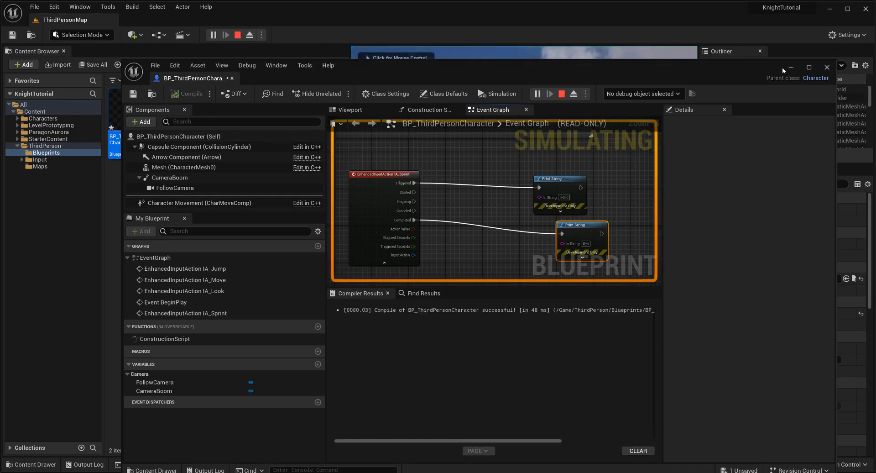
key("w")
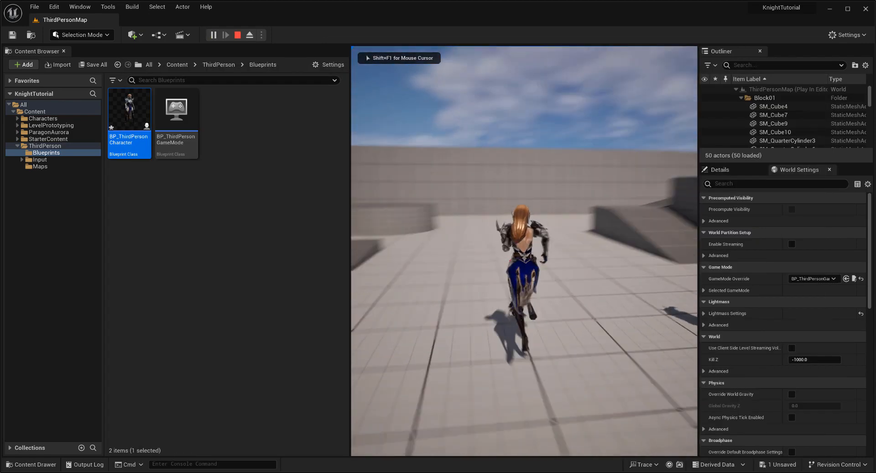
key("shift")
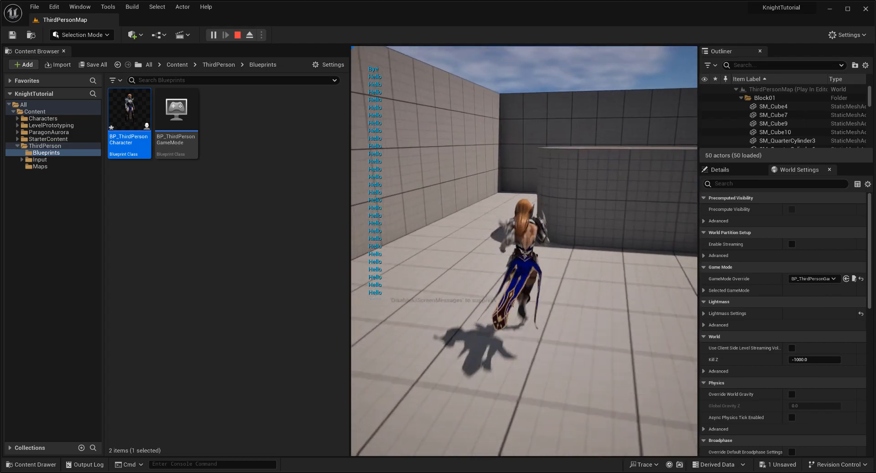
key("Escape")
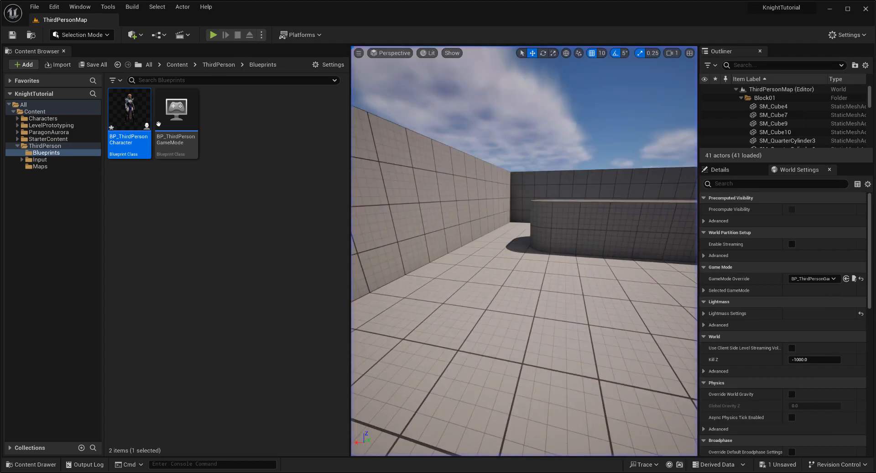
Reopen BP_ThirdPersonCharacter and delete both Print String nodes from the IA_Sprint event
double_click(129, 111)
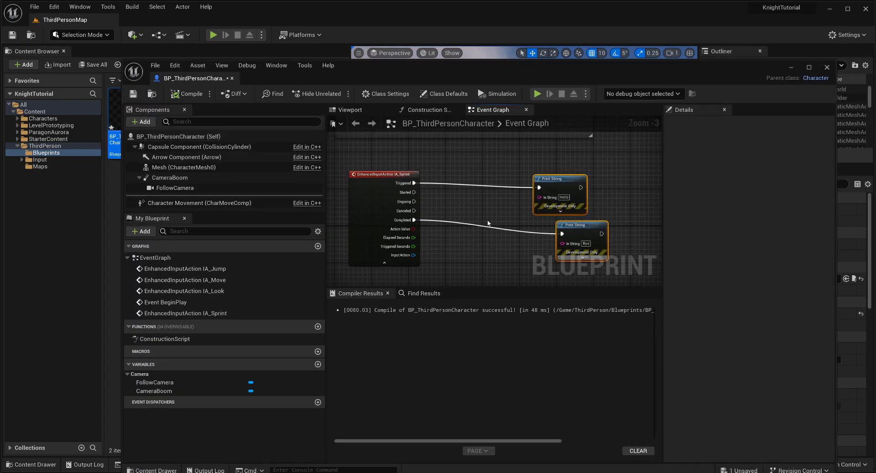
key("Delete")
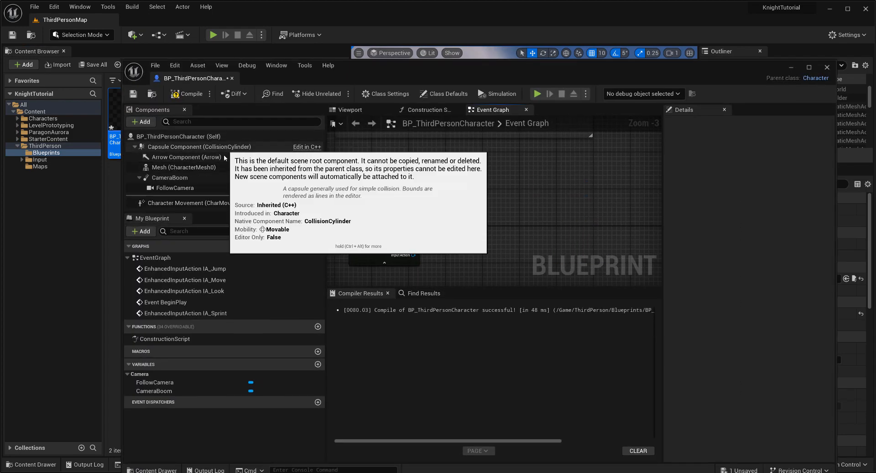
Add a Character Movement reference to the event graph with a Set Max Walk Speed node connected to it
left_click_drag(182, 202, 579, 215)
type("set max")
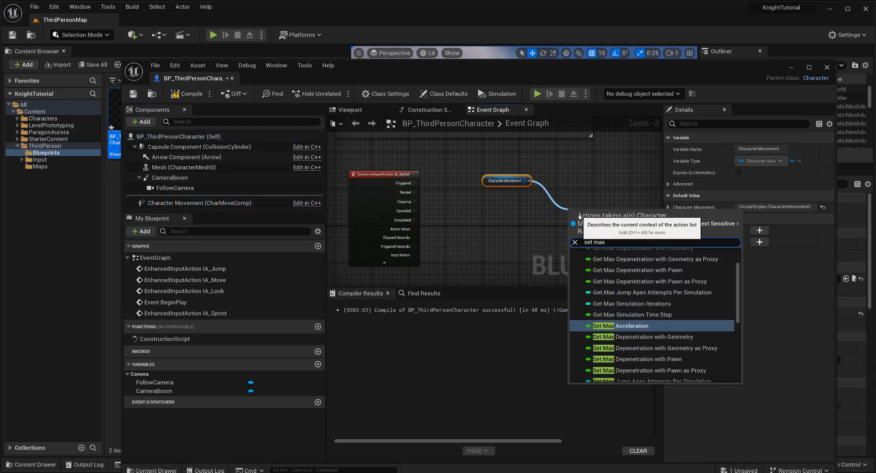
type(" wa")
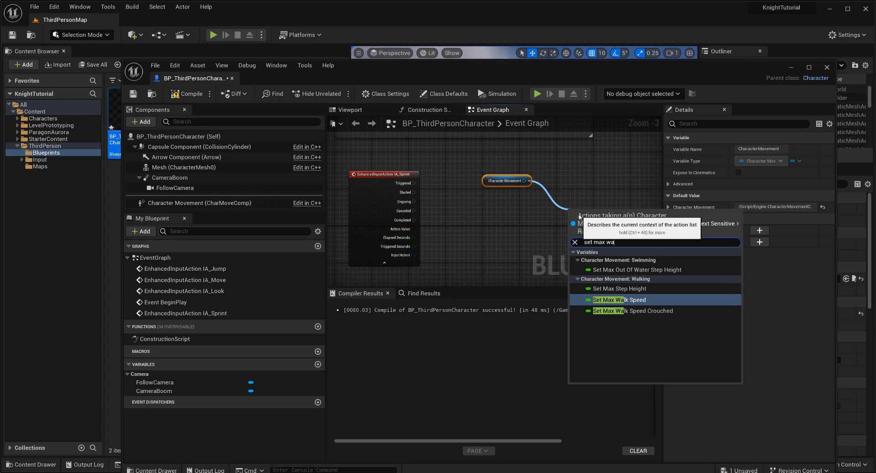
left_click(655, 302)
left_click_drag(502, 181, 488, 241)
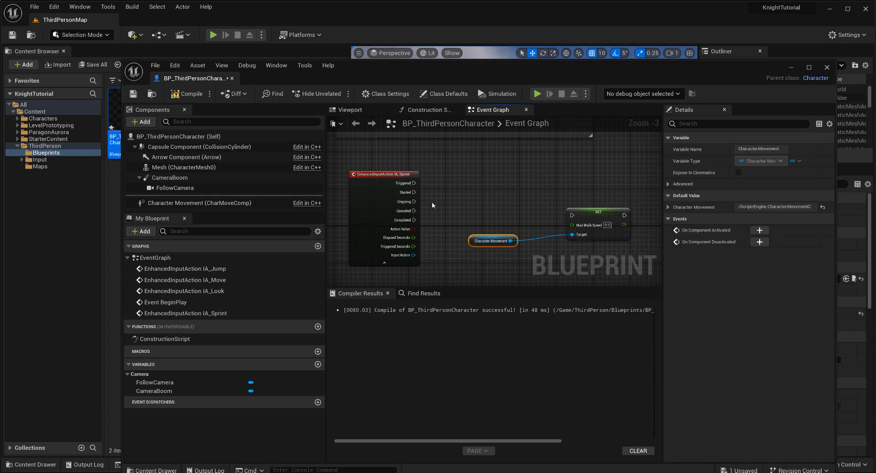
Connect IA_Sprint's Triggered output to the Set Max Walk Speed node and set the speed to 500
left_click_drag(600, 213, 576, 167)
left_click_drag(412, 183, 549, 169)
left_click_drag(589, 188, 602, 201)
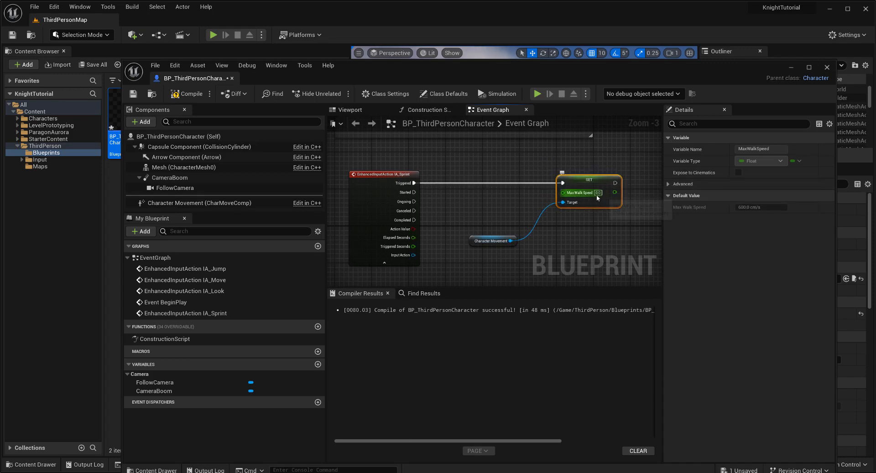
left_click(598, 194)
type("500")
key("Return")
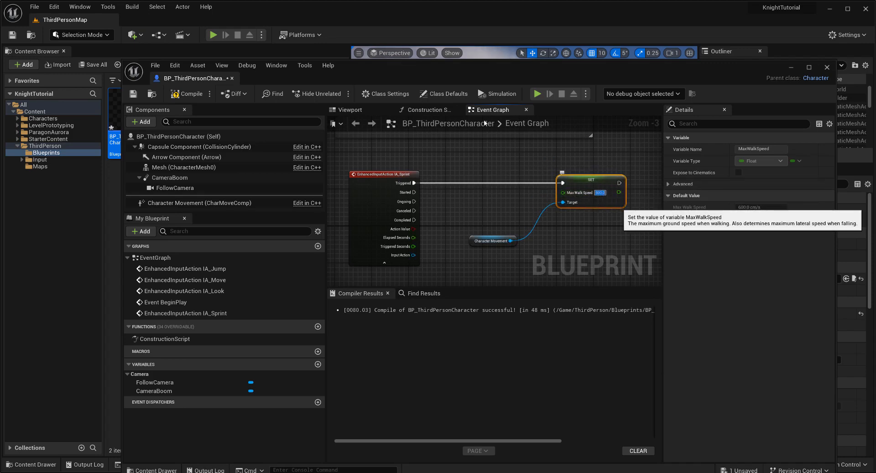
left_click_drag(284, 77, 279, 224)
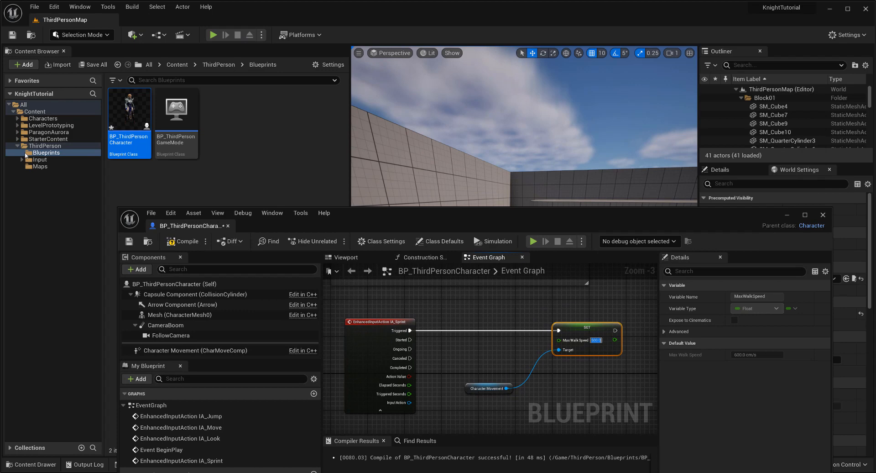
Open the BS_MM_WalkRun blend space from the Knight's Animations folder and check the speeds of its walk and run samples
left_click(17, 120)
left_click(22, 125)
left_click(52, 132)
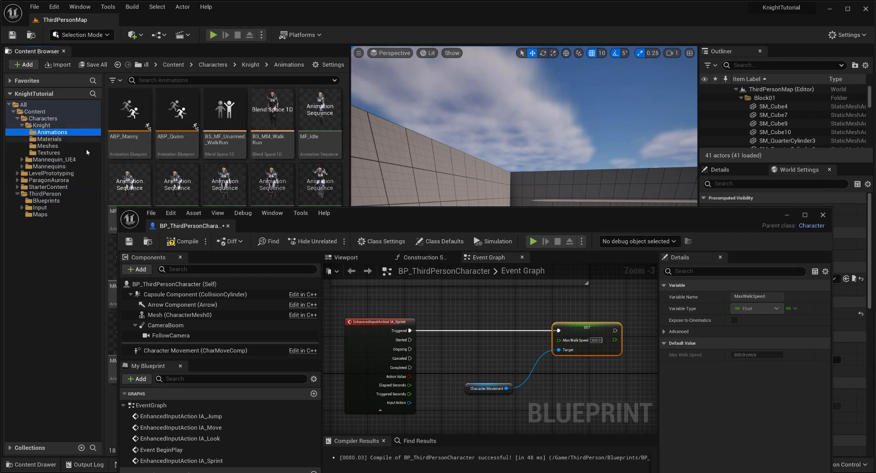
left_click(273, 110)
left_click_drag(516, 226, 534, 69)
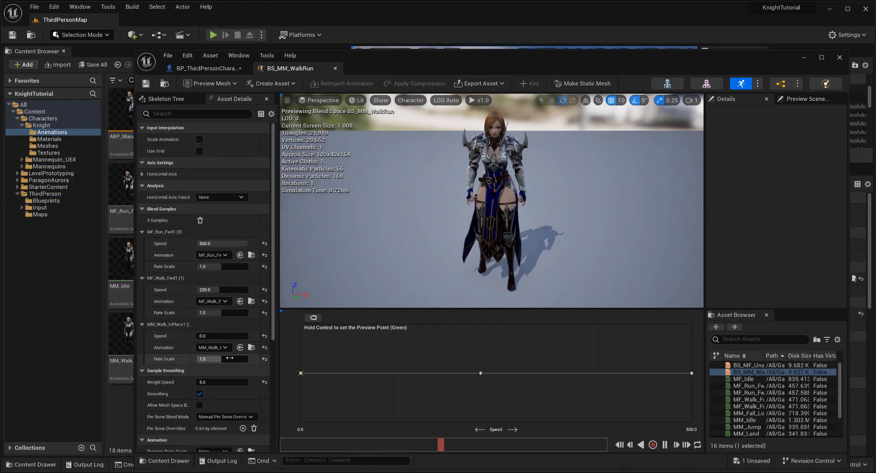
Back in the BP_ThirdPersonCharacter event graph, duplicate the Set Max Walk Speed node together with its connected Character Movement reference
left_click(207, 68)
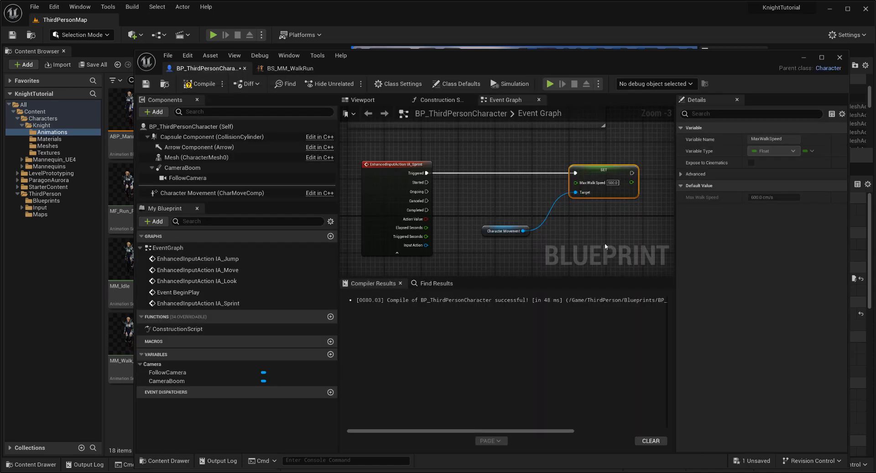
right_click_drag(575, 223, 555, 208)
left_click_drag(466, 182, 466, 179)
scroll(514, 214, "down", 2)
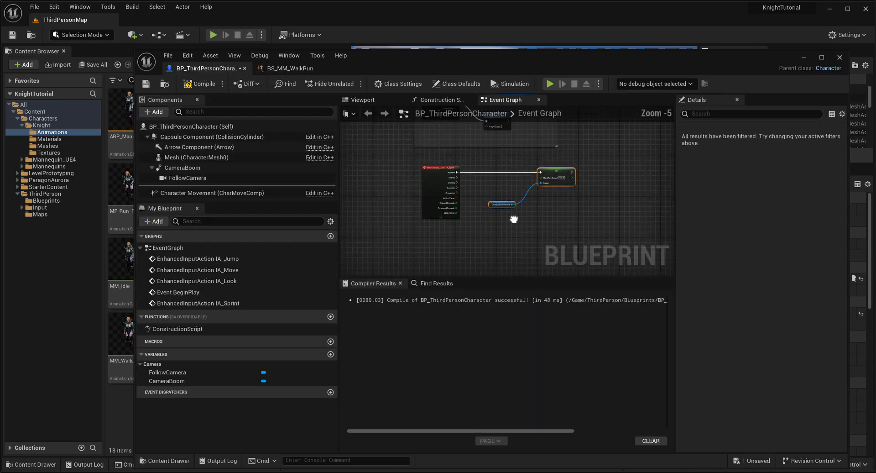
key("ctrl+v")
scroll(443, 192, "up", 2)
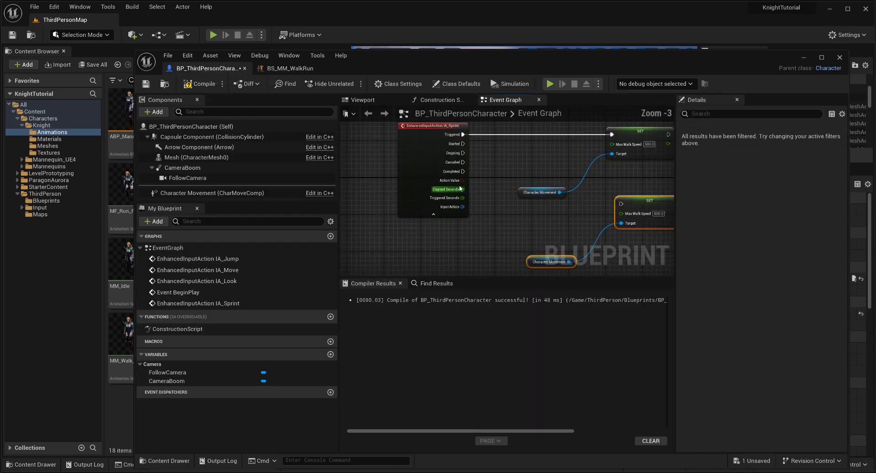
Connect IA_Sprint's Completed output to the duplicated Set Max Walk Speed node and set its speed to 230
left_click_drag(463, 171, 625, 202)
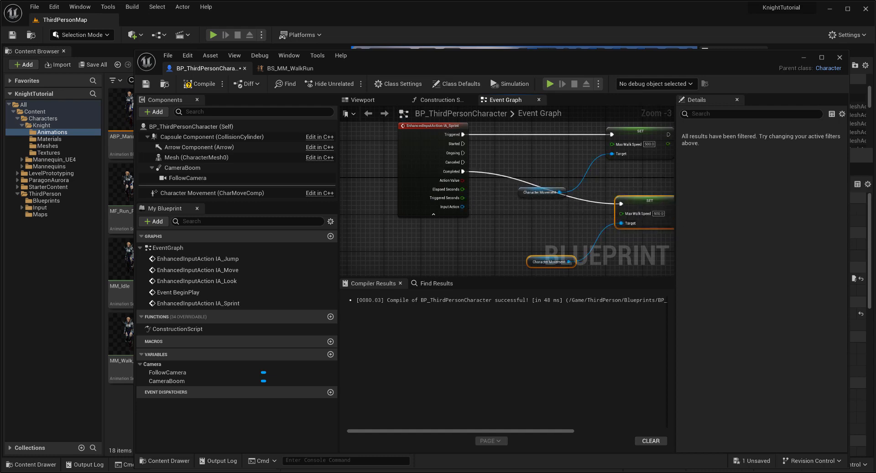
right_click_drag(651, 223, 582, 210)
type("23")
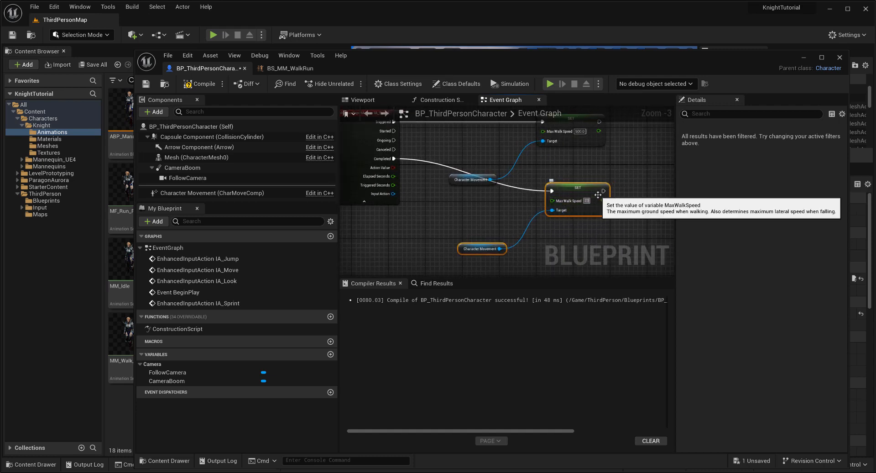
Set the Character Movement component's default Max Walk Speed to 230 cm/s, and compile and save the blueprint
left_click(219, 193)
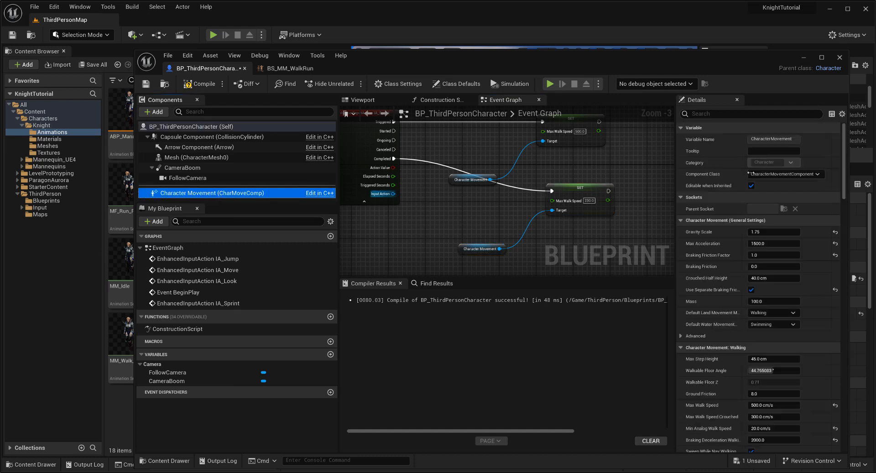
scroll(720, 224, "down", 1)
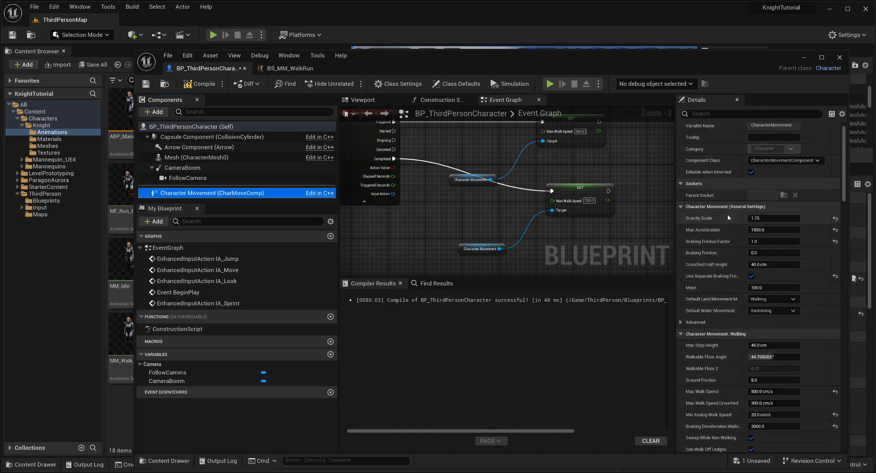
left_click(730, 114)
type("2")
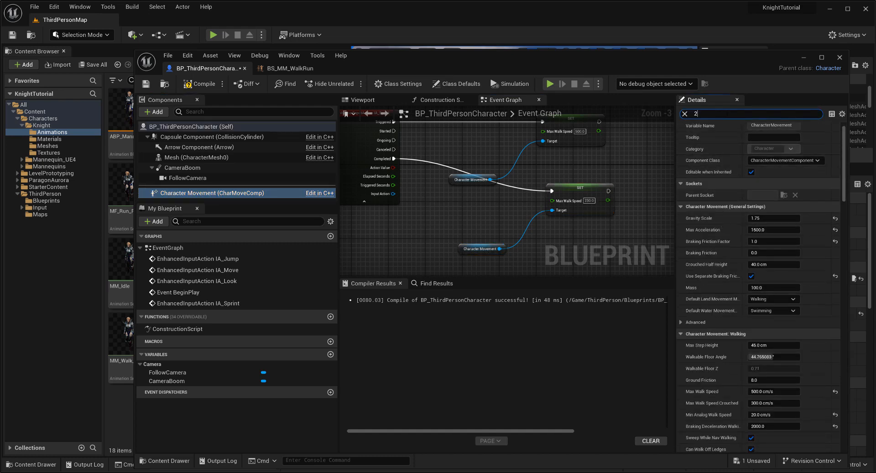
type("30")
left_click(685, 114)
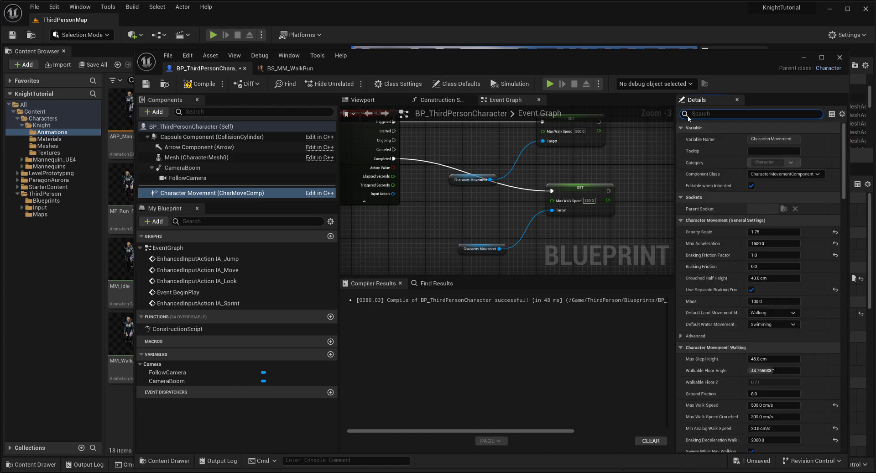
type("walk")
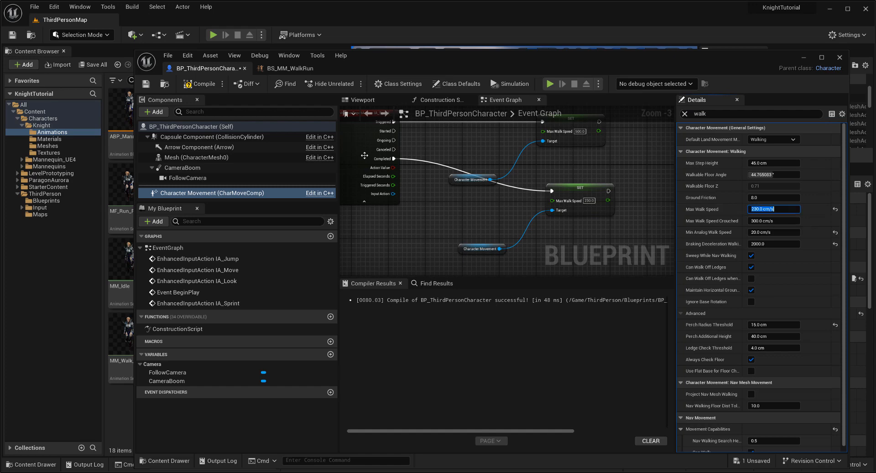
left_click(200, 84)
left_click(146, 85)
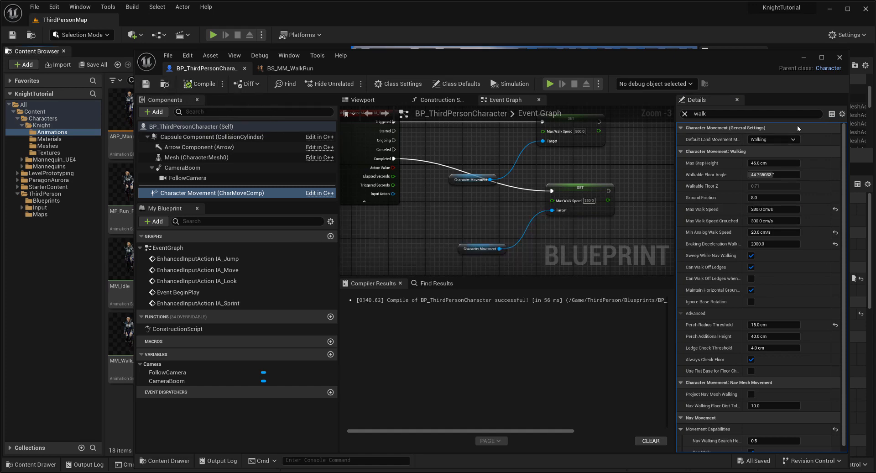
Close the blueprint editor and play the level, moving the character around and jumping to test its movement, and end the play session
left_click(840, 57)
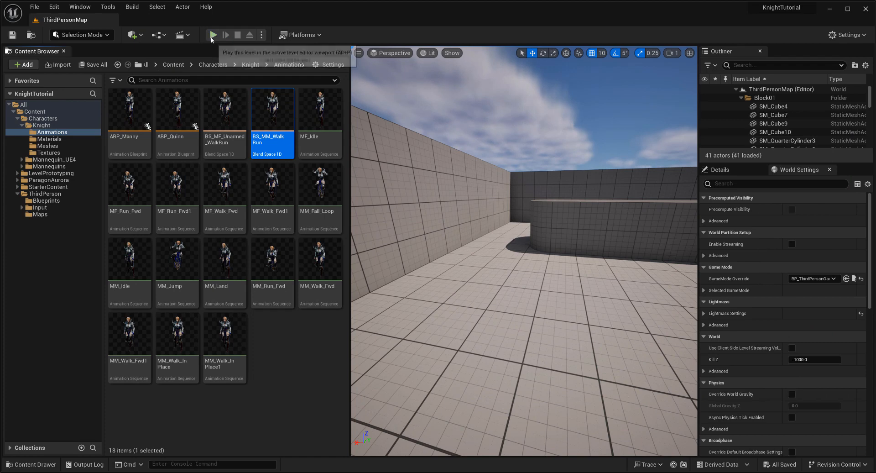
left_click(212, 35)
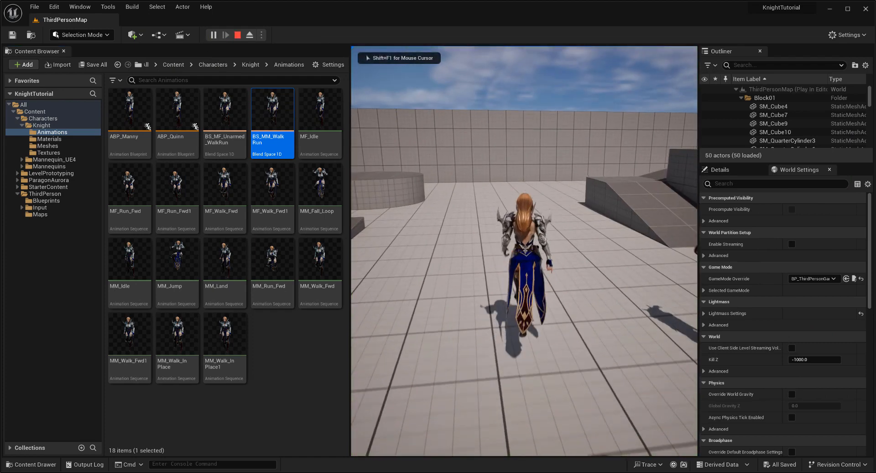
key("w")
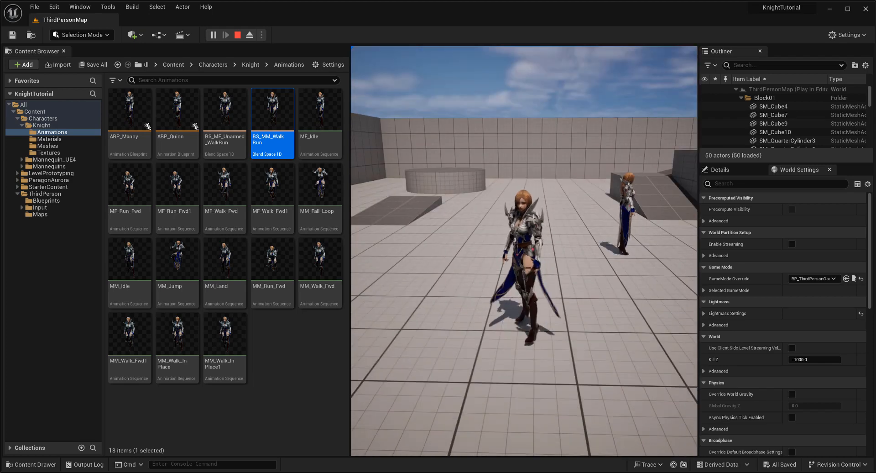
key("space")
key("w")
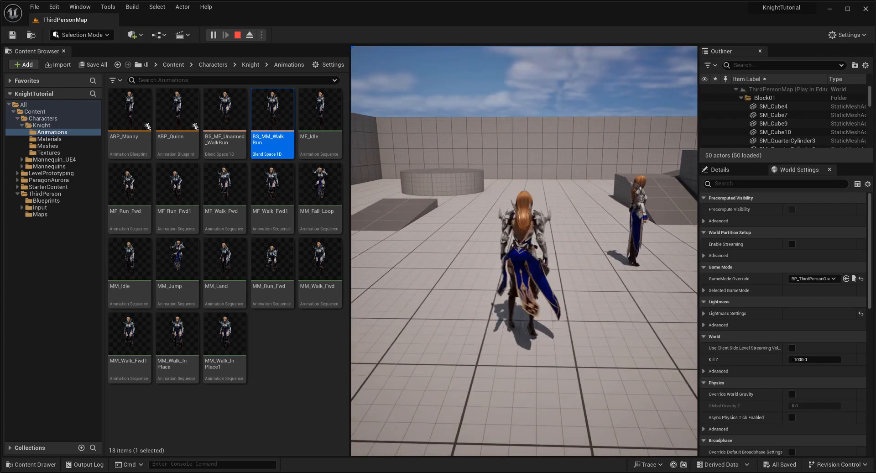
key("Escape")
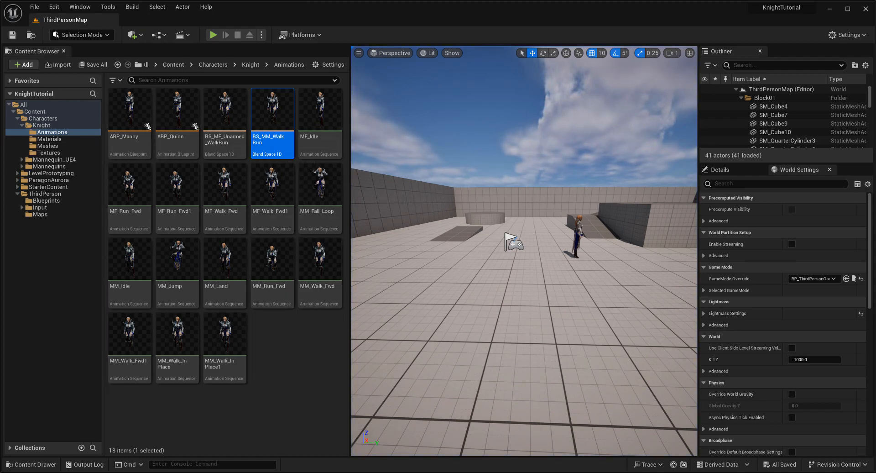
Open the Animations folder of the Aurora hero under ParagonAurora > Characters > Heroes
left_click(49, 179)
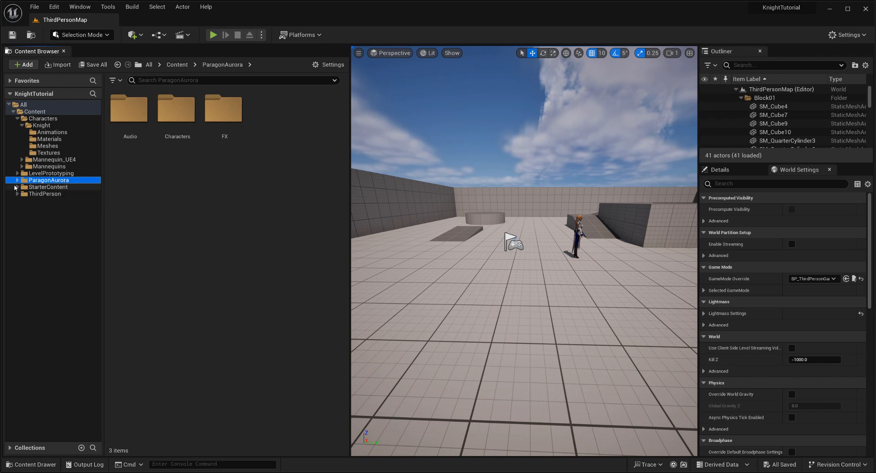
left_click(50, 195)
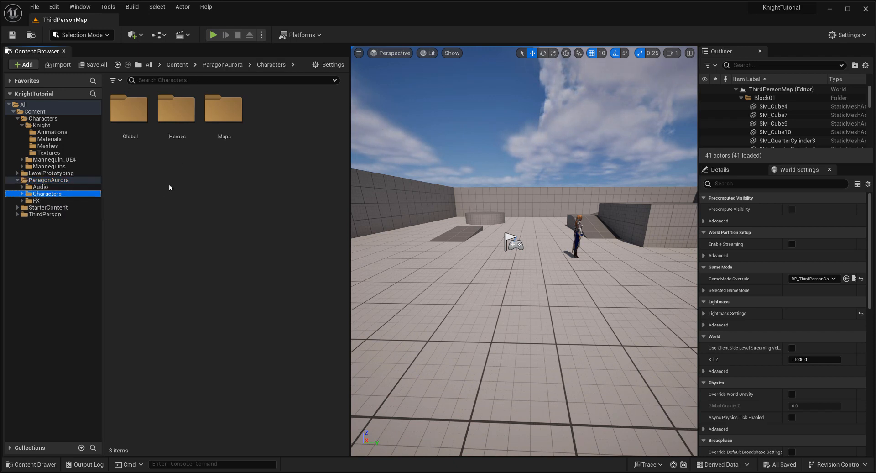
left_click(180, 125)
double_click(180, 125)
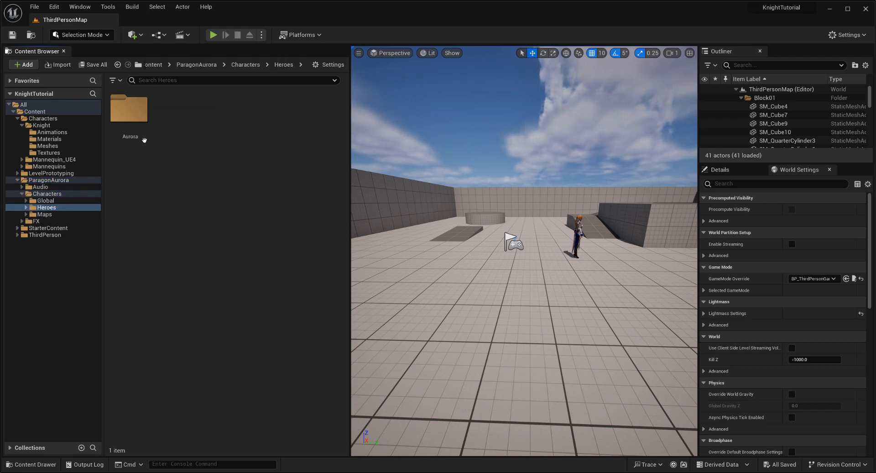
double_click(130, 109)
double_click(130, 109)
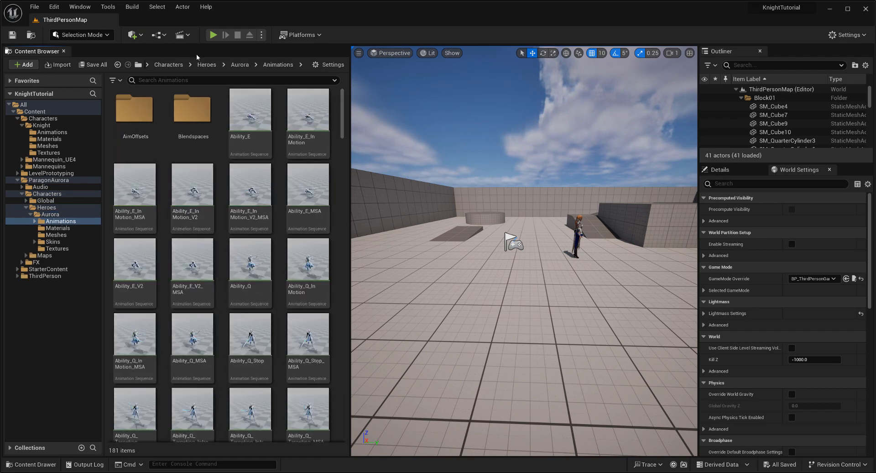
Search Aurora's animations for "jump"
type("juj")
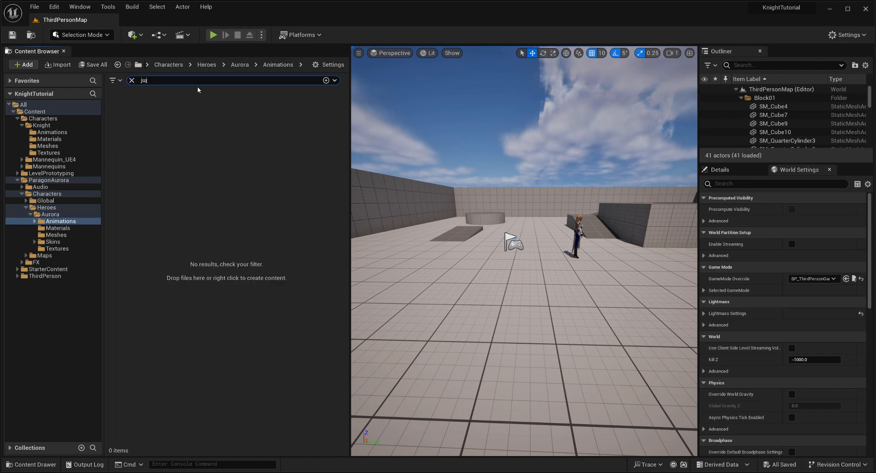
key("BackSpace")
type("jm")
key("BackSpace")
key("BackSpace")
type("mp")
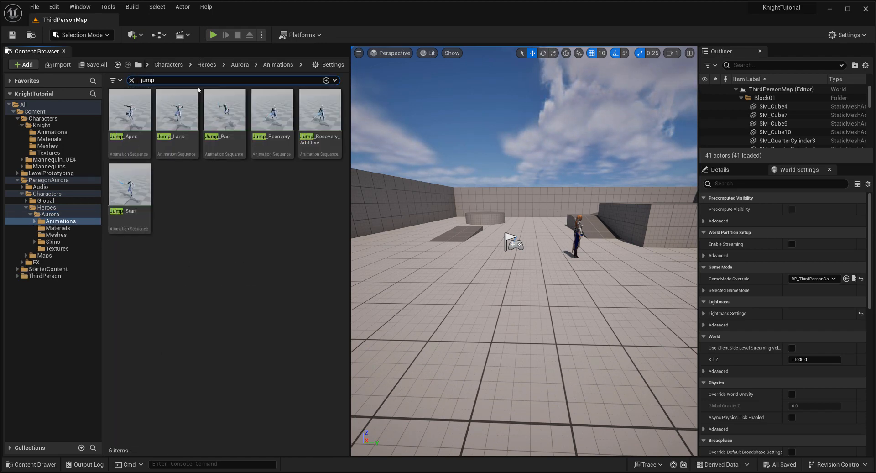
Preview Aurora's Jump_Land, Jump_Apex, Jump_Start and Jump_Recovery animations, and return to the level editor
double_click(178, 153)
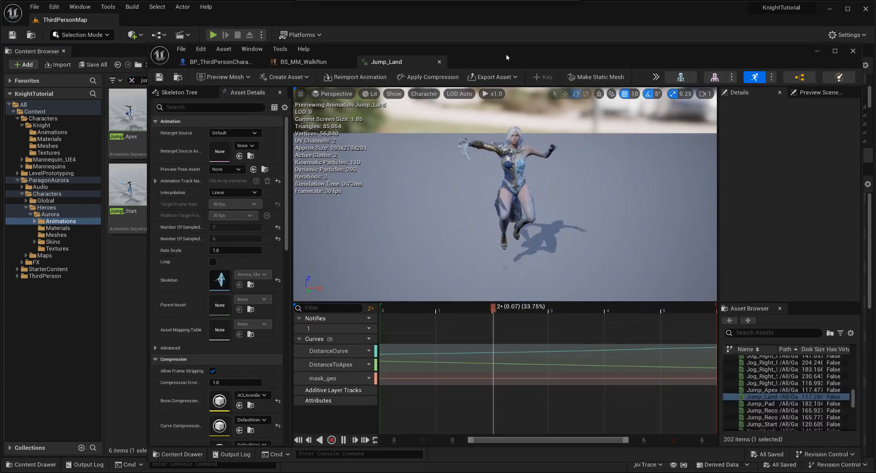
left_click_drag(495, 48, 539, 83)
double_click(119, 145)
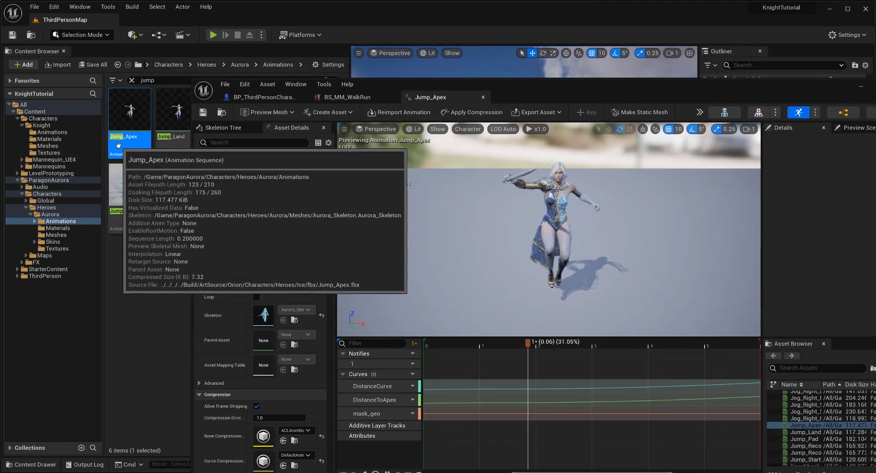
left_click_drag(523, 91, 581, 104)
double_click(147, 201)
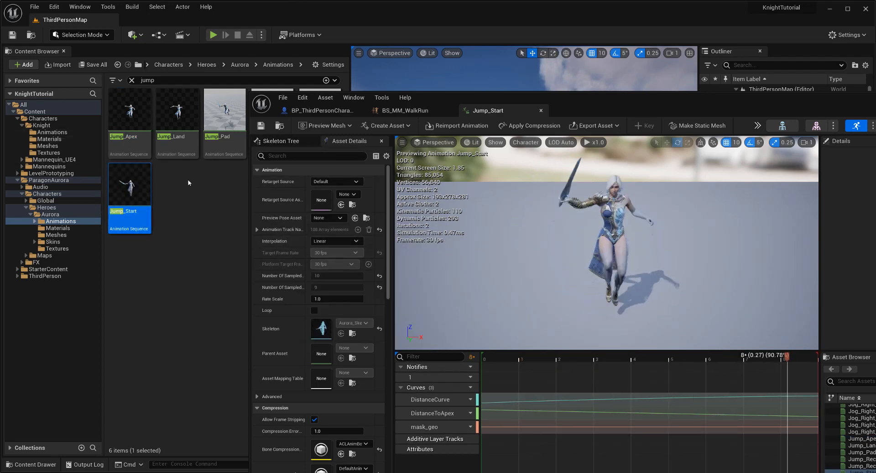
double_click(135, 147)
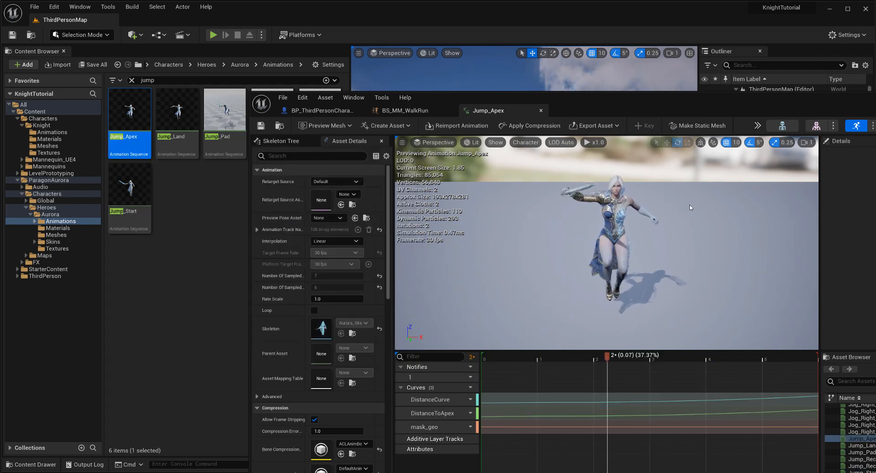
left_click(177, 145)
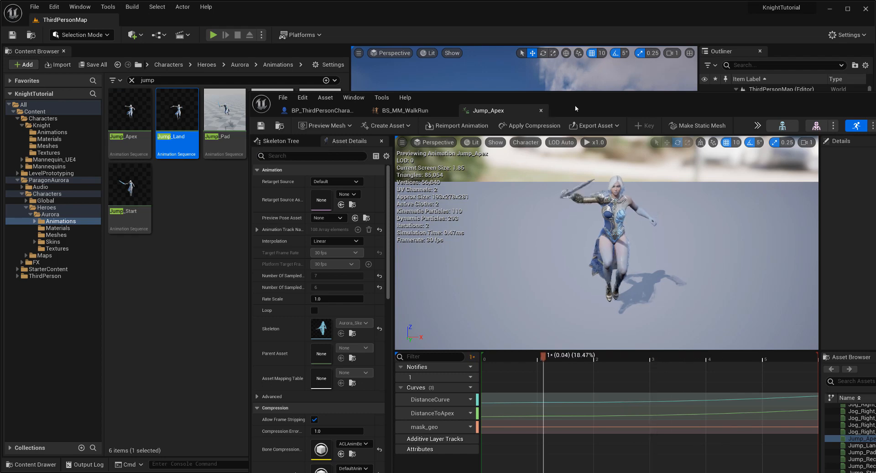
left_click_drag(575, 105, 529, 166)
double_click(274, 136)
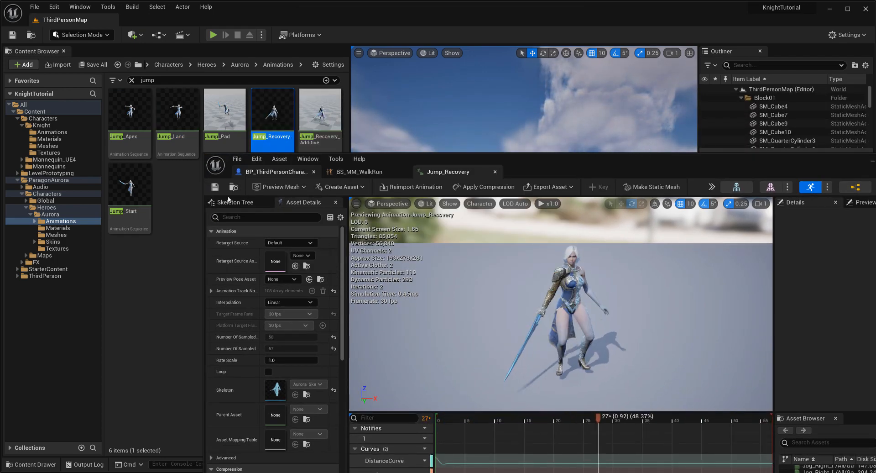
double_click(177, 137)
double_click(137, 137)
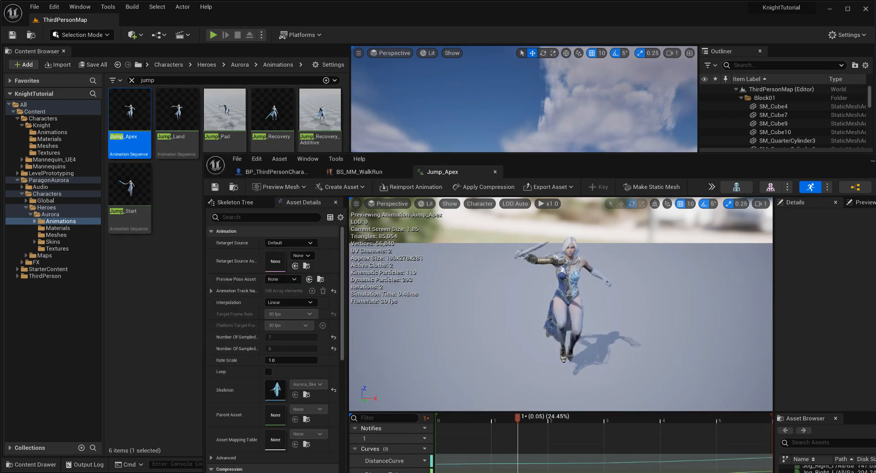
left_click(90, 292)
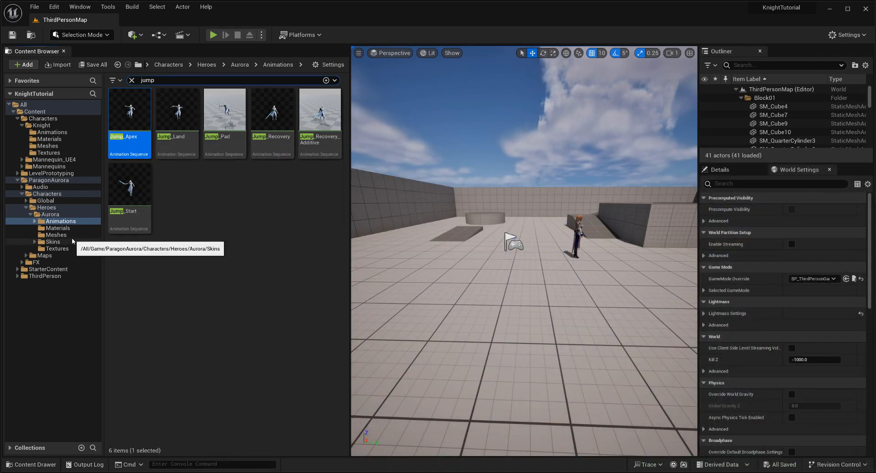
Clear the "jump" search and look through Aurora's Skins and Meshes folders
left_click(61, 242)
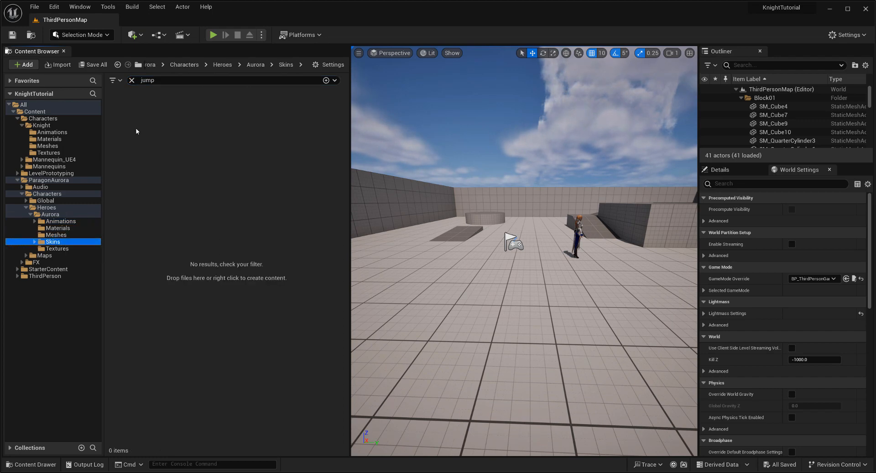
left_click(132, 81)
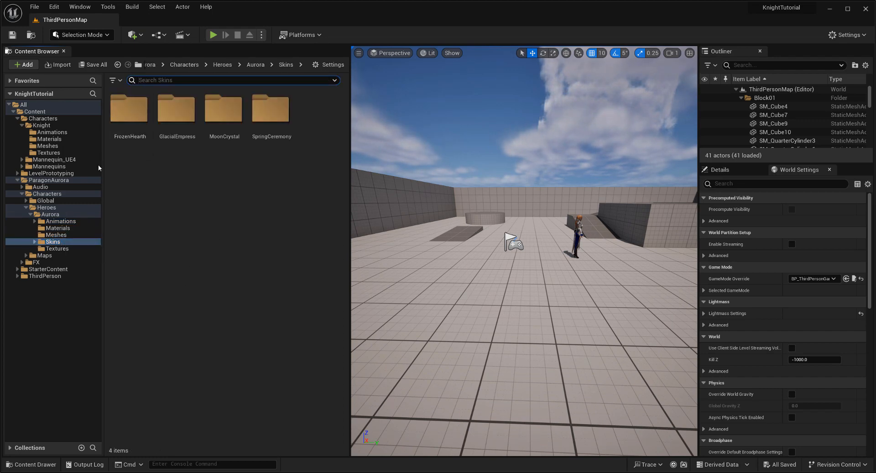
left_click(56, 235)
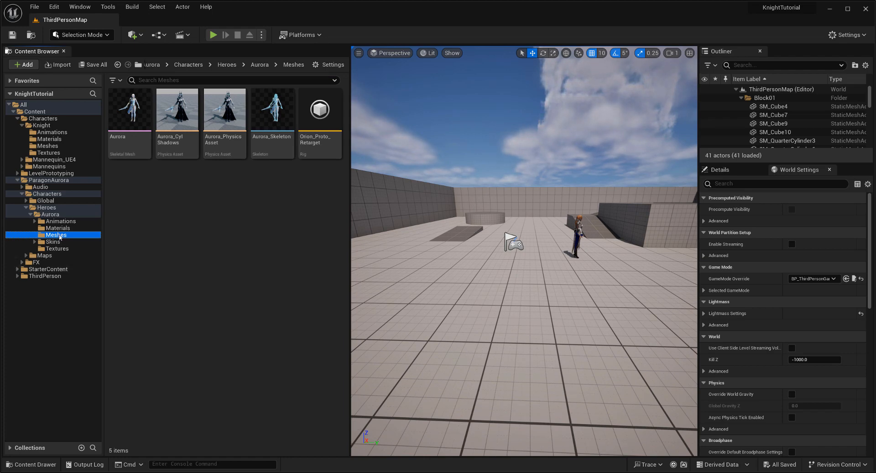
Look at the contents of the Aurora folder and its parent Heroes folder
left_click(50, 214)
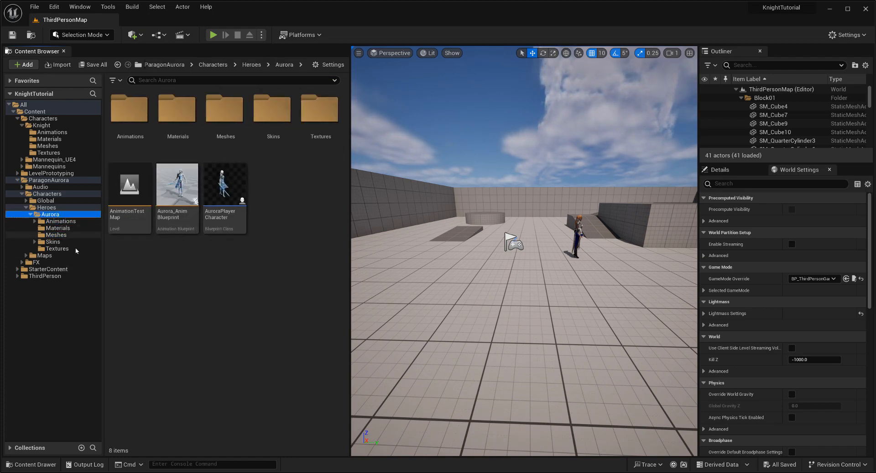
left_click(63, 207)
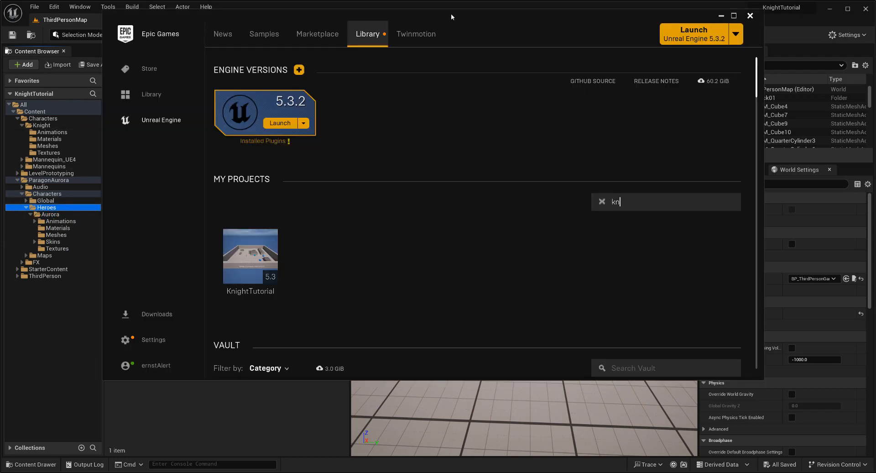
Switch to the Epic Games Launcher and open the free Epic Games Content listing in the Marketplace
left_click_drag(450, 17, 427, 23)
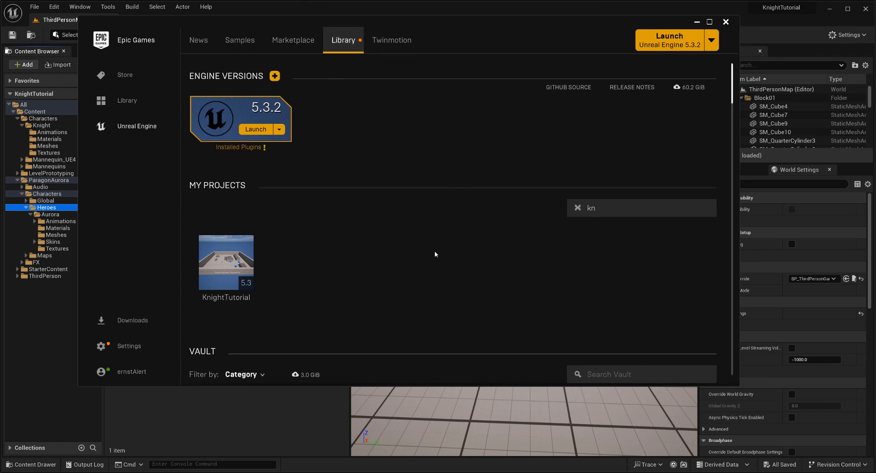
scroll(429, 250, "down", 1)
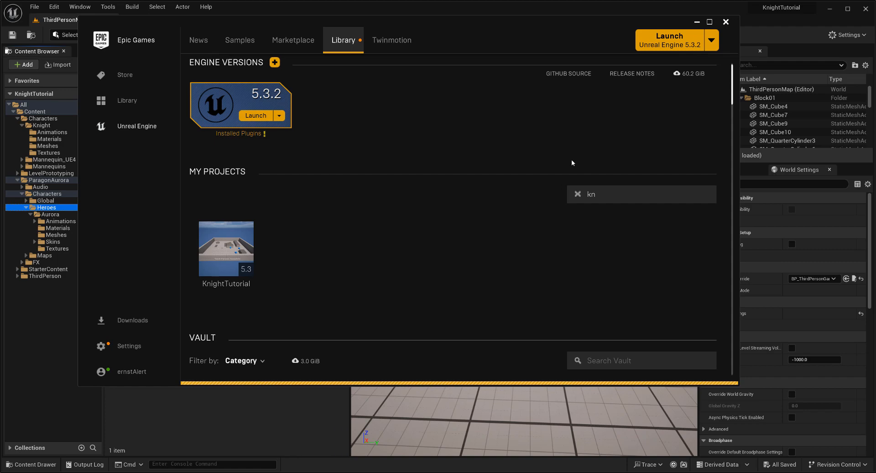
mouse_move(469, 163)
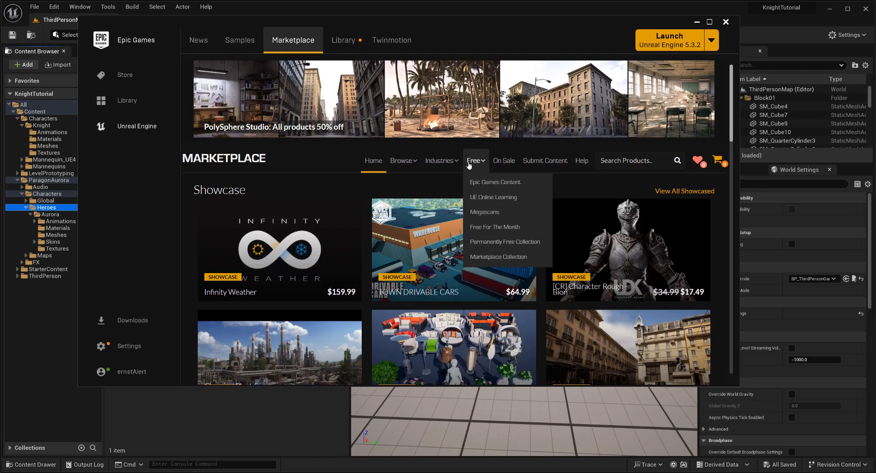
left_click(507, 183)
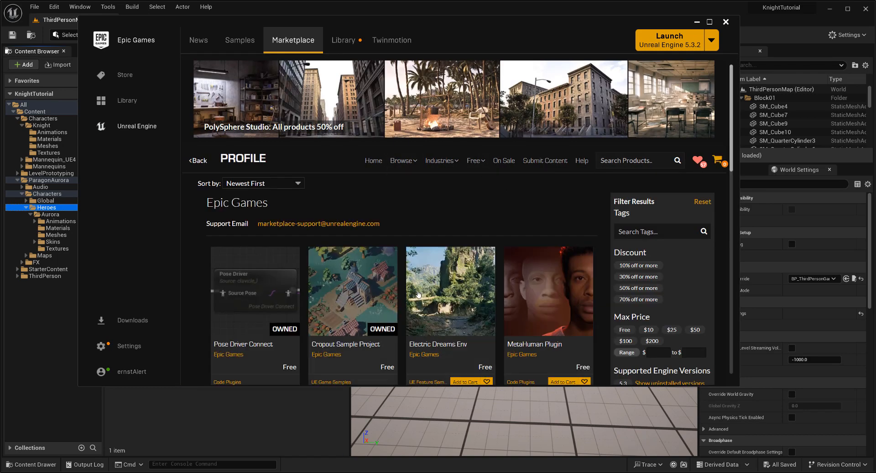
Look through the free Epic Games content for Paragon character packs on result pages 7 and 8
scroll(513, 233, "down", 10)
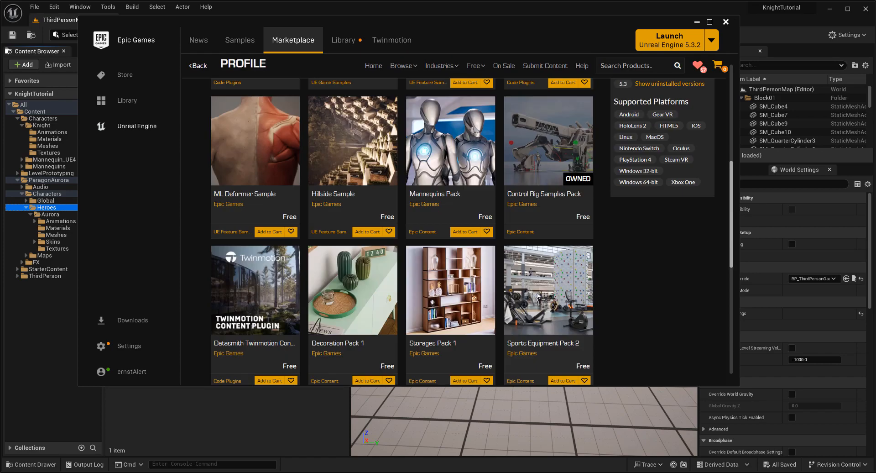
scroll(538, 297, "down", 3)
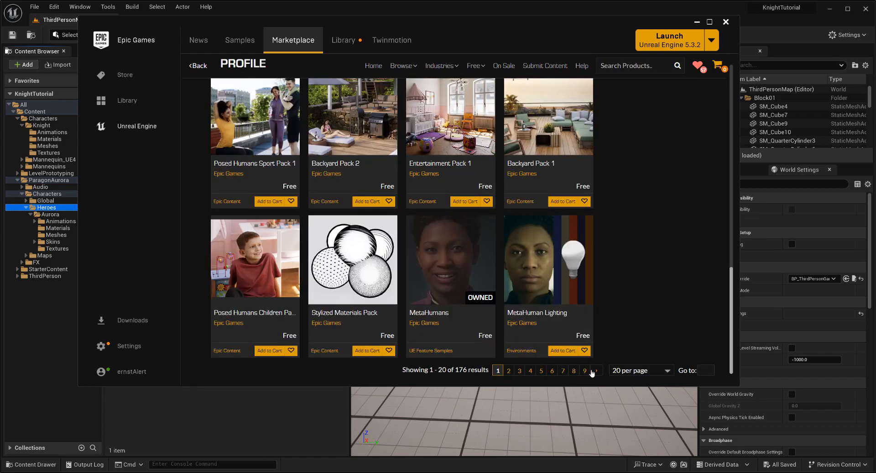
left_click(565, 371)
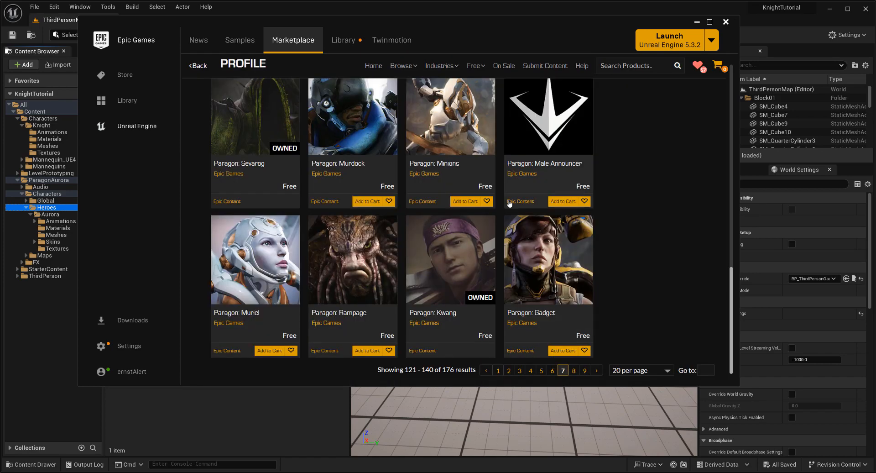
scroll(639, 239, "up", 5)
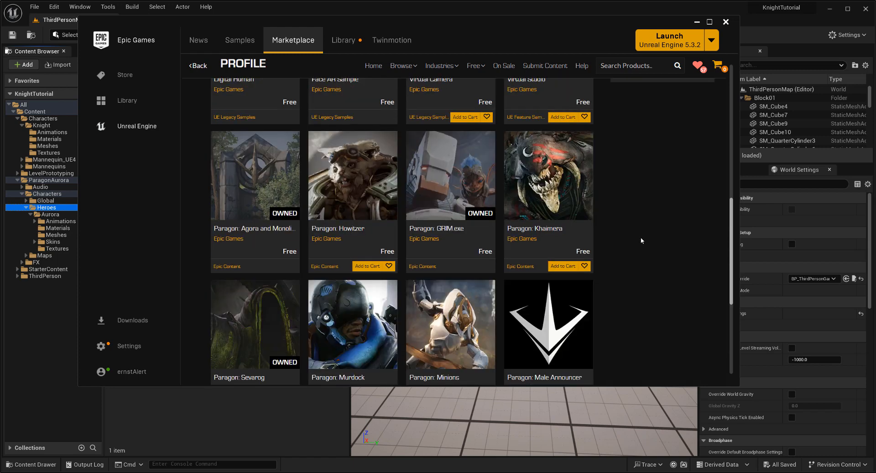
scroll(639, 242, "down", 5)
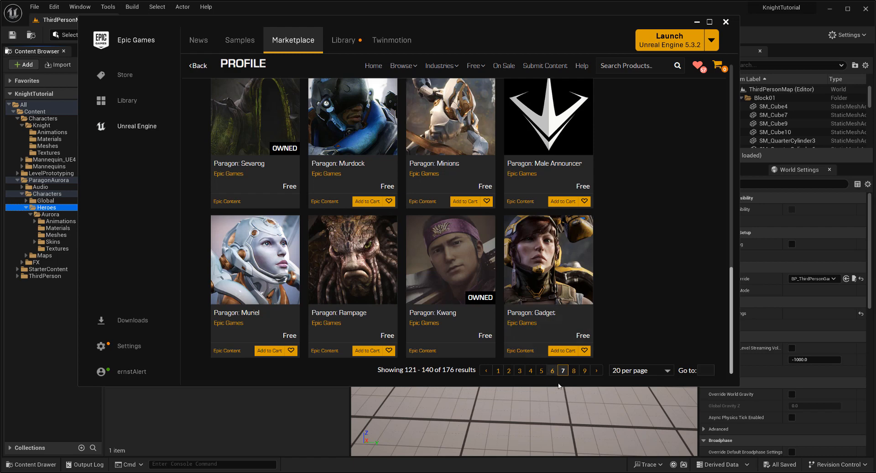
left_click(575, 371)
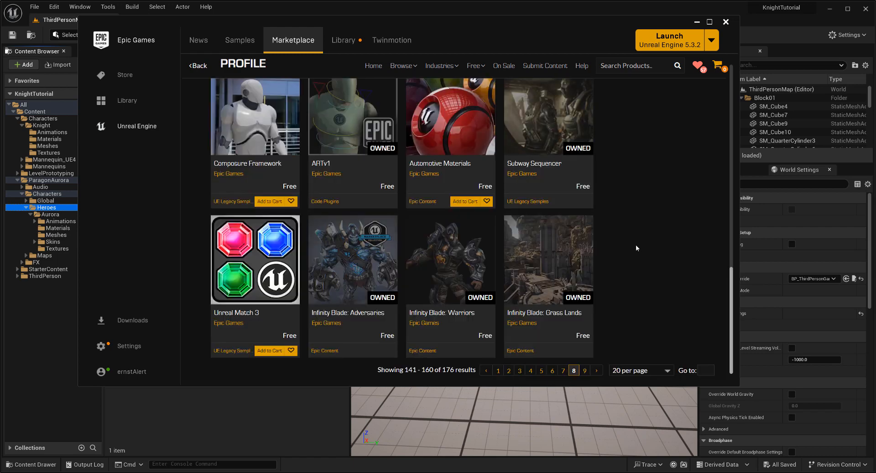
scroll(636, 247, "up", 6)
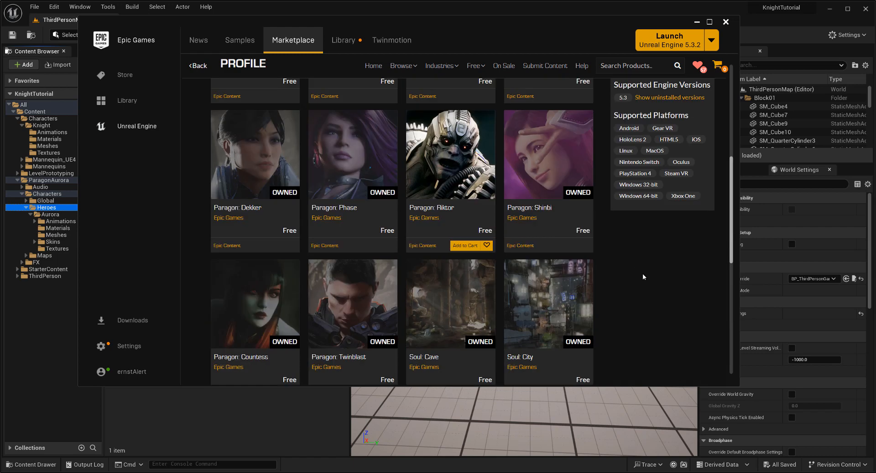
scroll(643, 277, "up", 5)
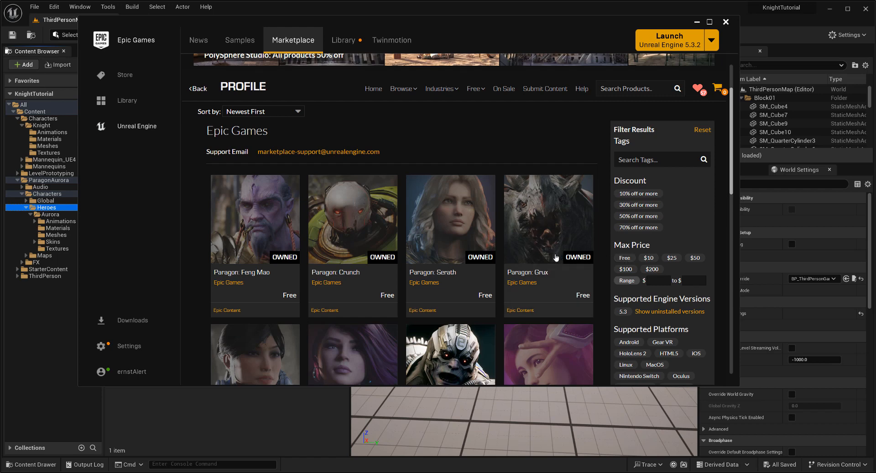
Open the Paragon: Serath product page and look over its details
scroll(556, 258, "down", 2)
left_click(450, 192)
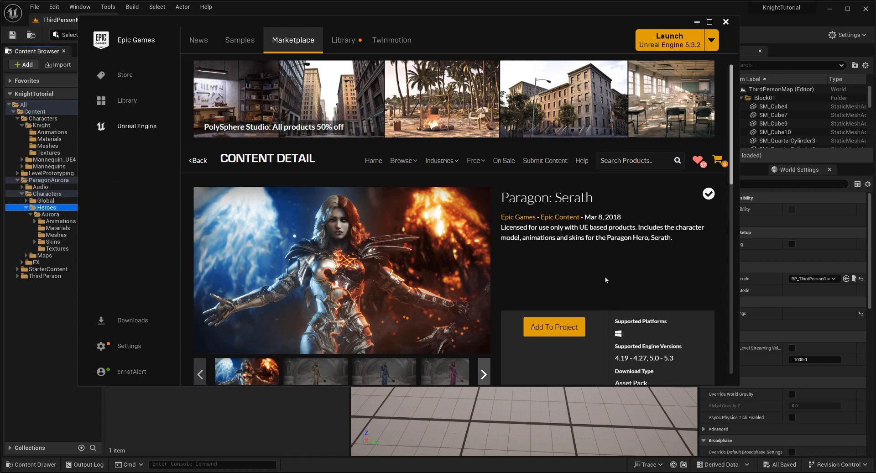
scroll(603, 264, "down", 2)
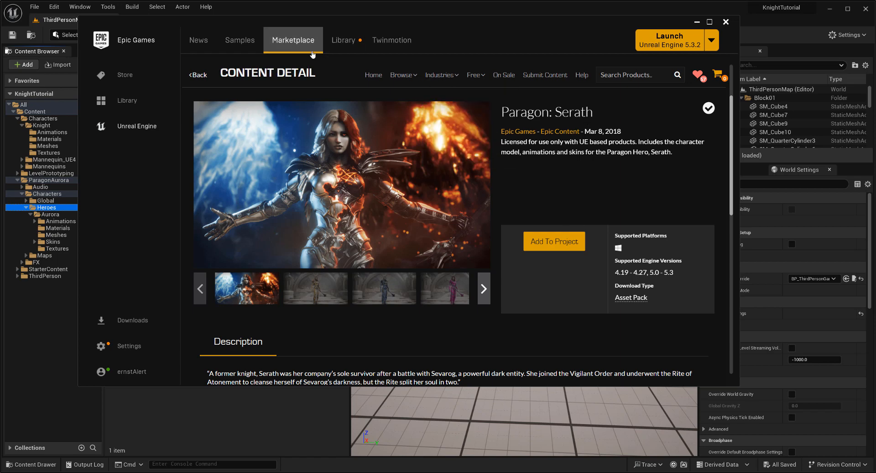
Open the Marketplace's Permanently Free Collection and look over its products
mouse_move(478, 80)
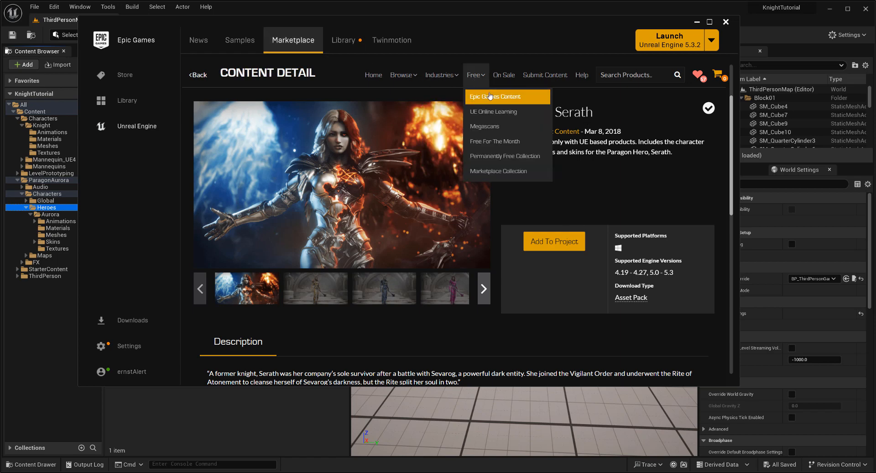
left_click(506, 155)
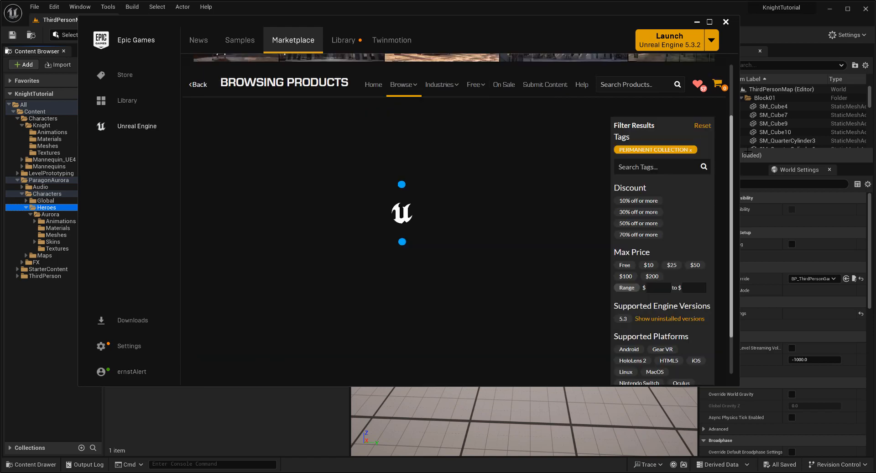
scroll(687, 228, "down", 3)
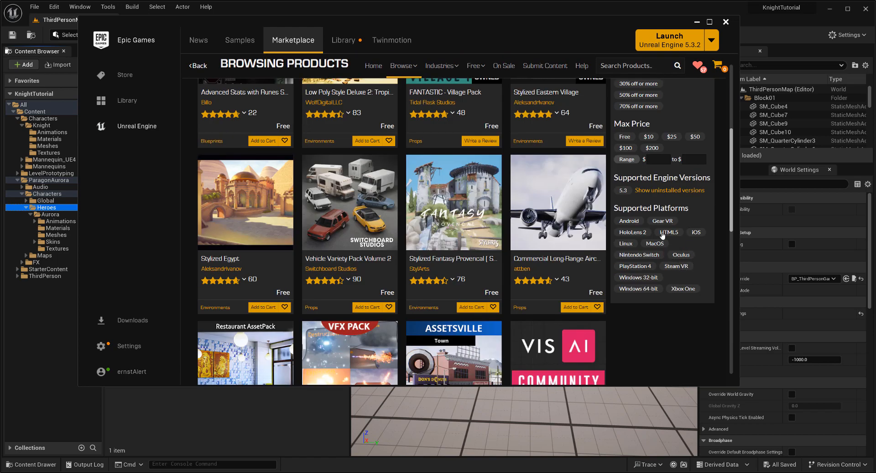
Filter the Permanently Free Collection by the Animations tag, searching the tags for "Animation"
scroll(663, 235, "up", 2)
left_click(663, 124)
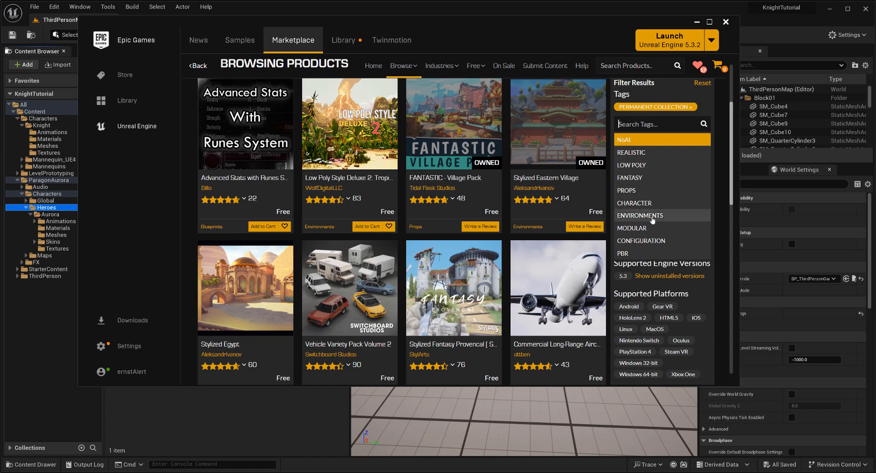
scroll(646, 235, "down", 1)
scroll(656, 158, "up", 2)
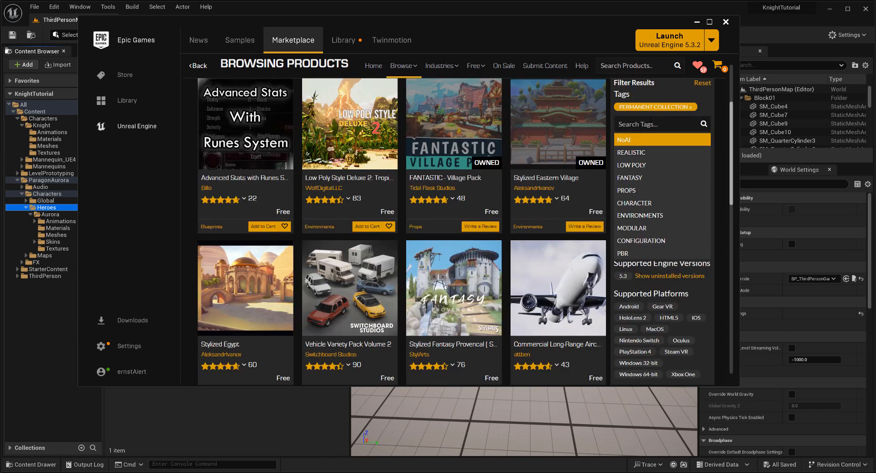
type("Animation")
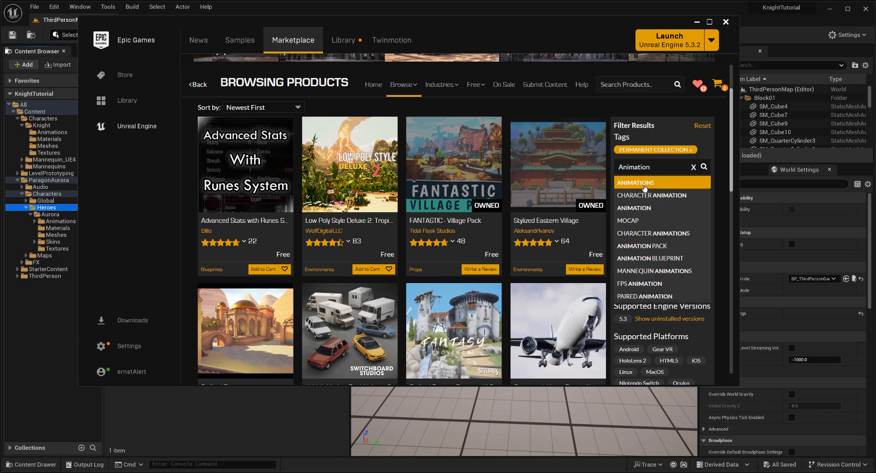
left_click(644, 183)
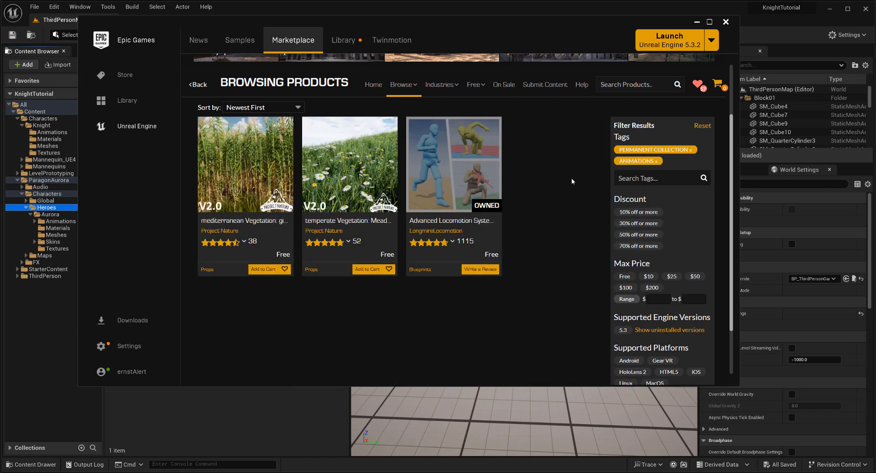
Open the free Marketplace Collection and look through its first page of products
scroll(281, 183, "up", 1)
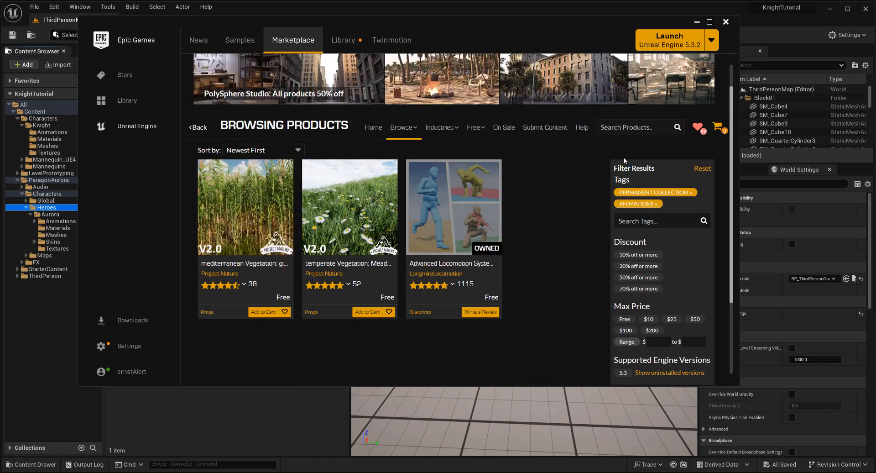
left_click(475, 127)
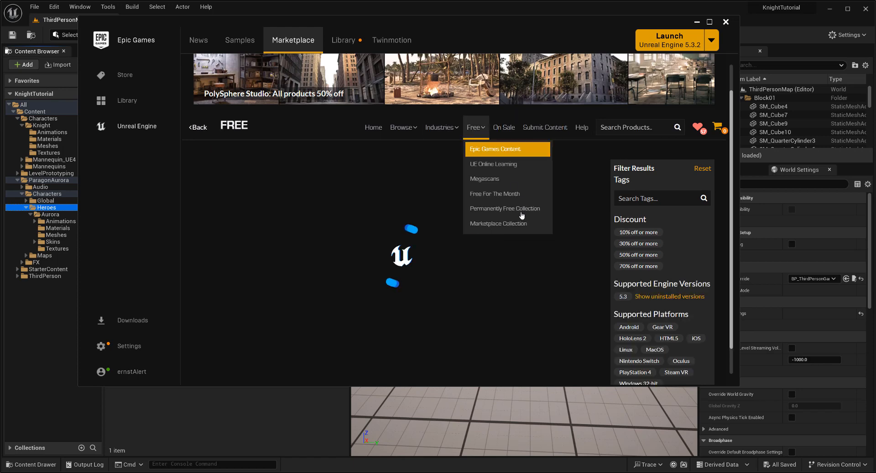
left_click(499, 223)
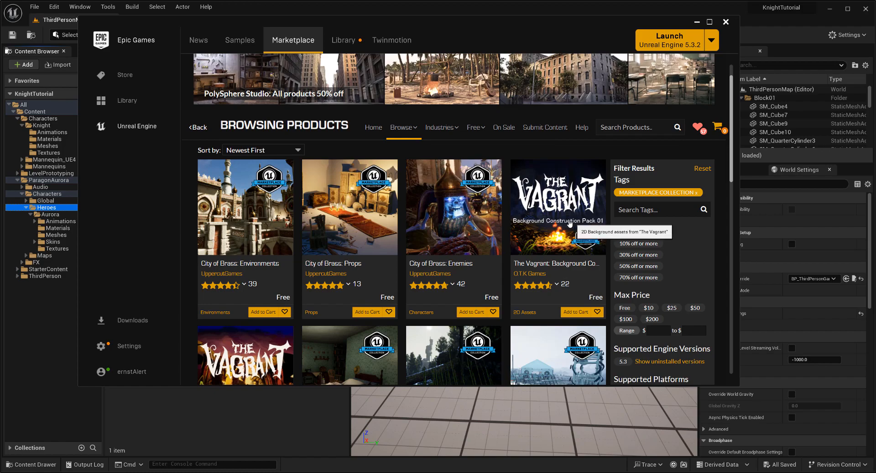
scroll(585, 246, "down", 6)
scroll(587, 276, "down", 6)
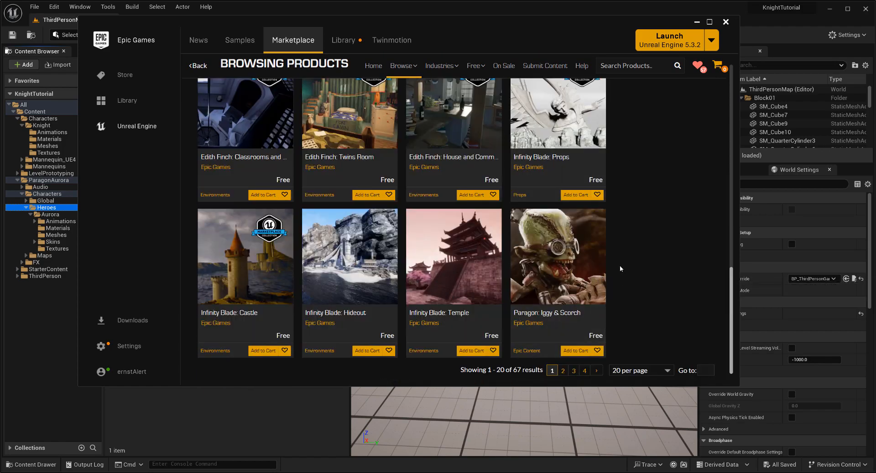
scroll(620, 265, "up", 15)
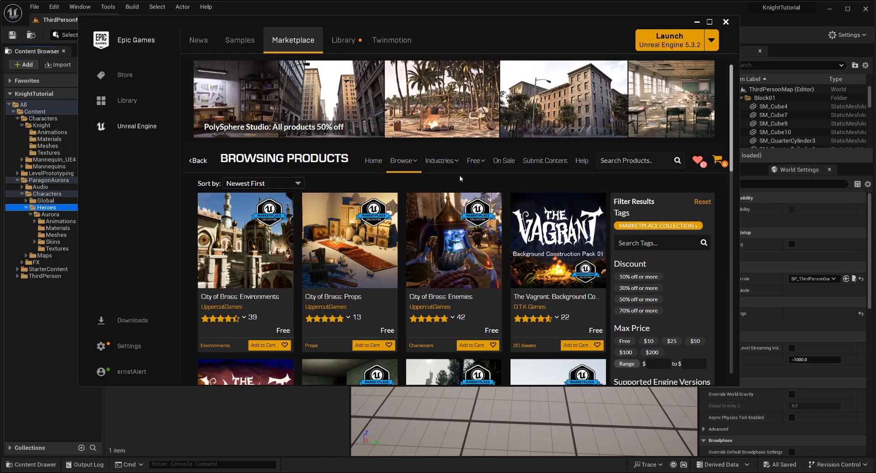
Open the Free For The Month products and look over the offers
mouse_move(465, 174)
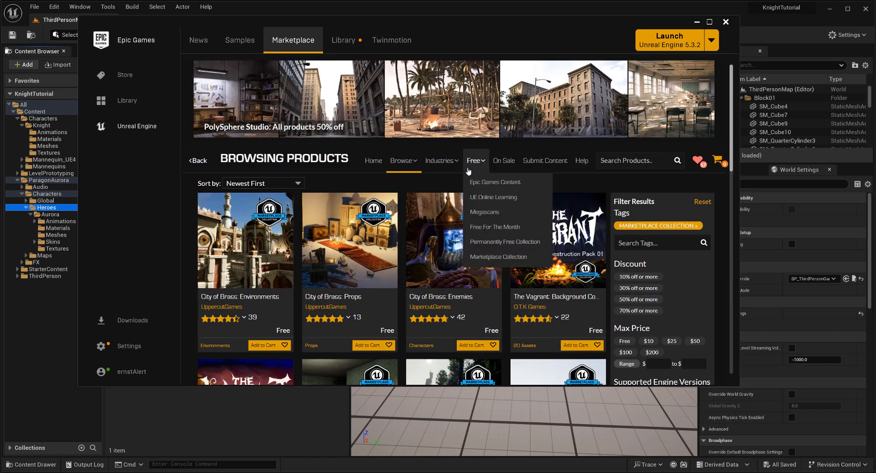
left_click(501, 232)
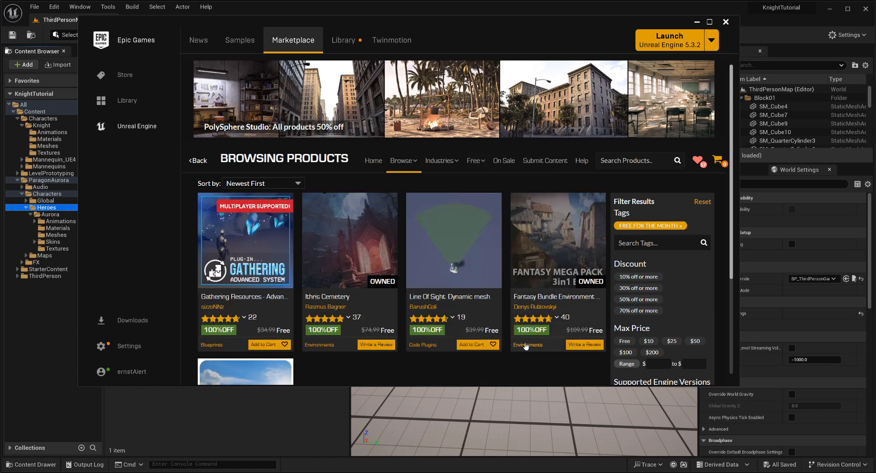
scroll(505, 339, "down", 2)
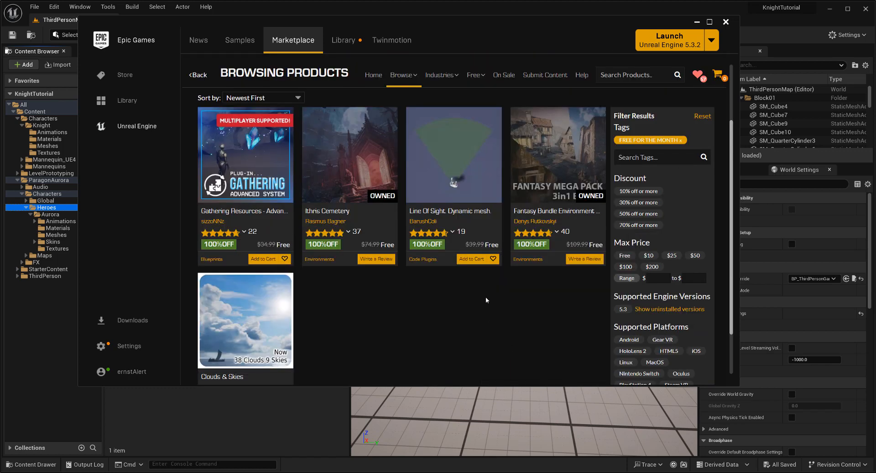
Look through the owned assets in the Library's Vault for animation packs
left_click(343, 40)
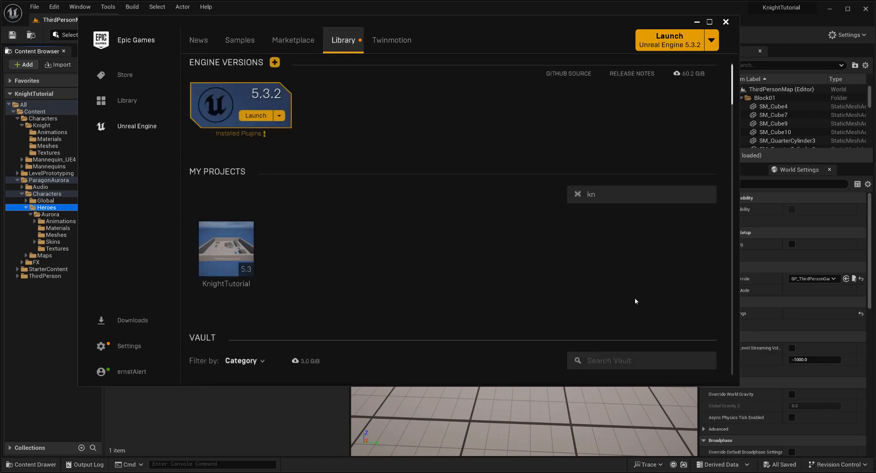
scroll(635, 297, "down", 2)
scroll(496, 280, "down", 12)
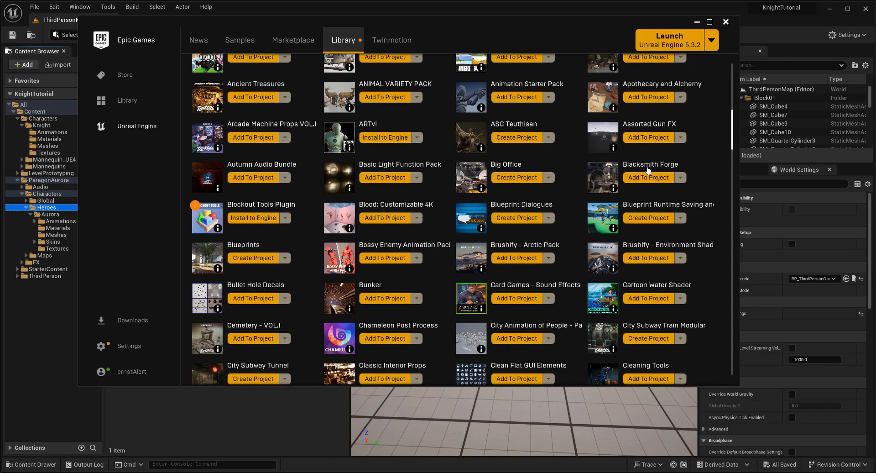
left_click_drag(734, 139, 746, 174)
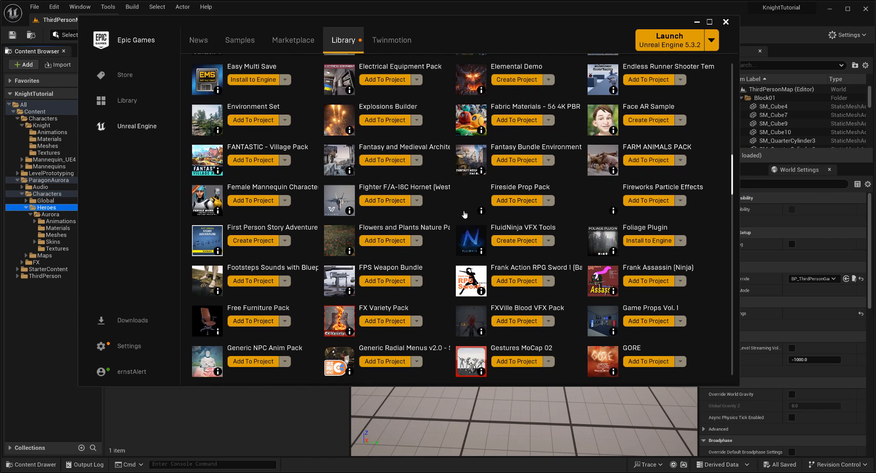
scroll(453, 205, "down", 3)
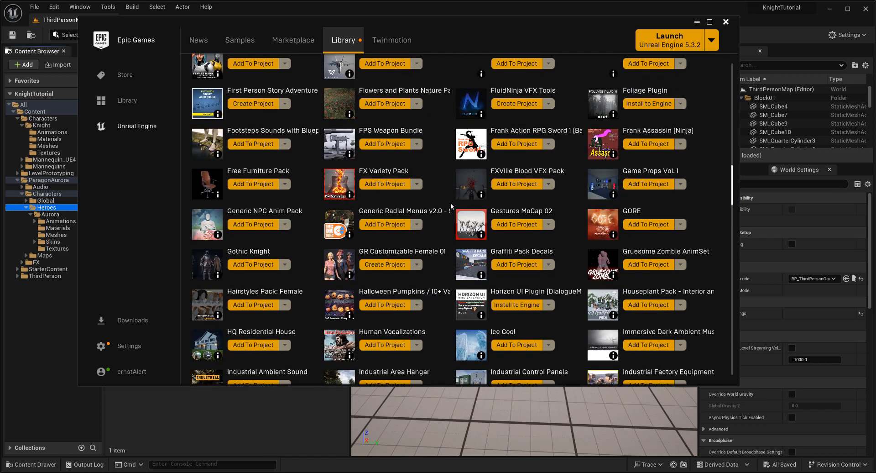
scroll(452, 207, "up", 2)
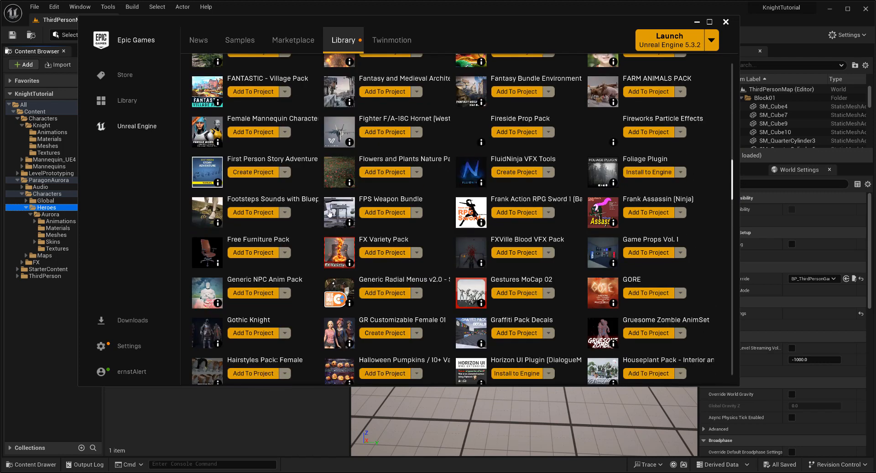
Open the Frank Action RPG Sword 1 (Basic Set) product page and examine its preview images, supported engine versions and description
left_click(514, 203)
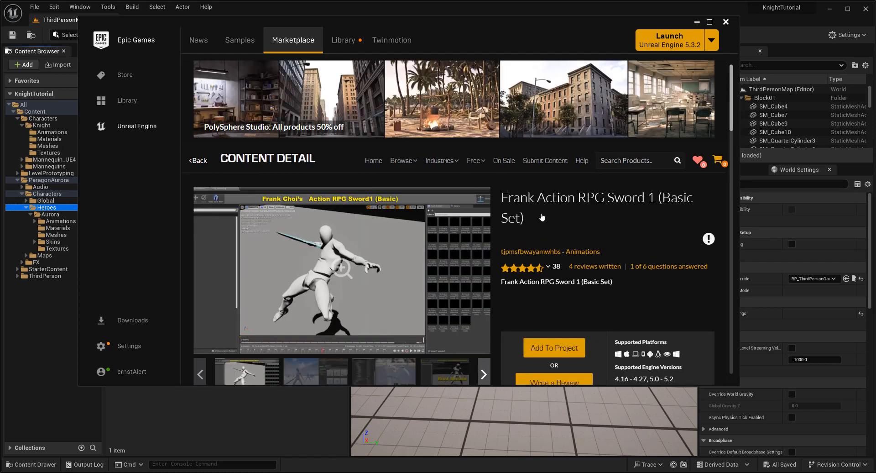
scroll(574, 211, "down", 2)
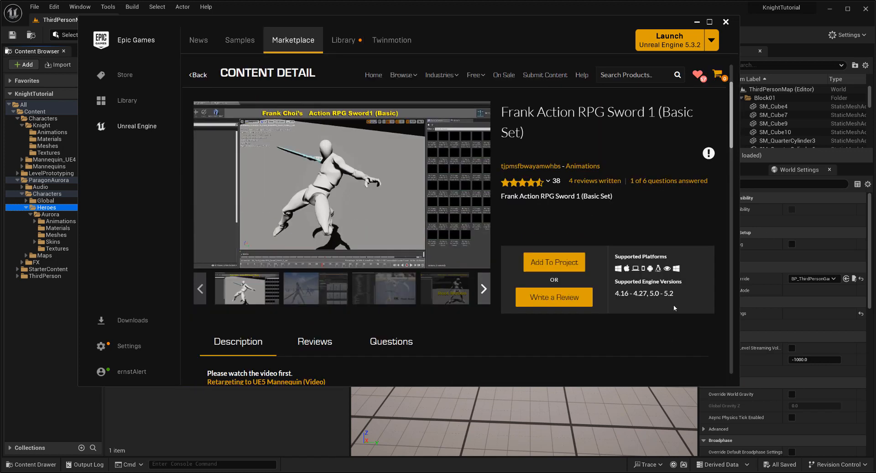
left_click(315, 288)
left_click(369, 293)
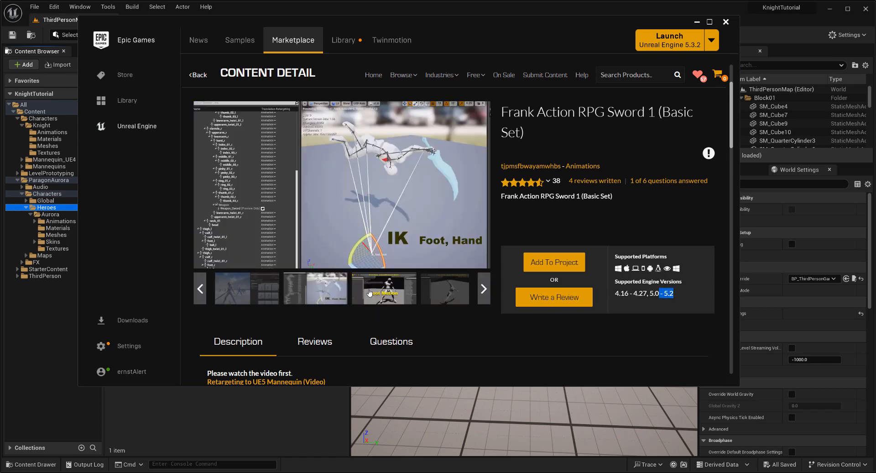
left_click(275, 292)
left_click(382, 296)
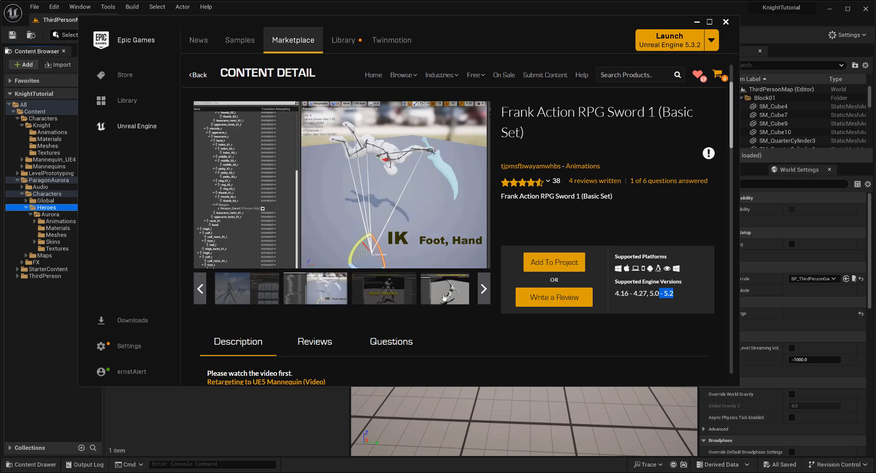
left_click(436, 297)
left_click(440, 296)
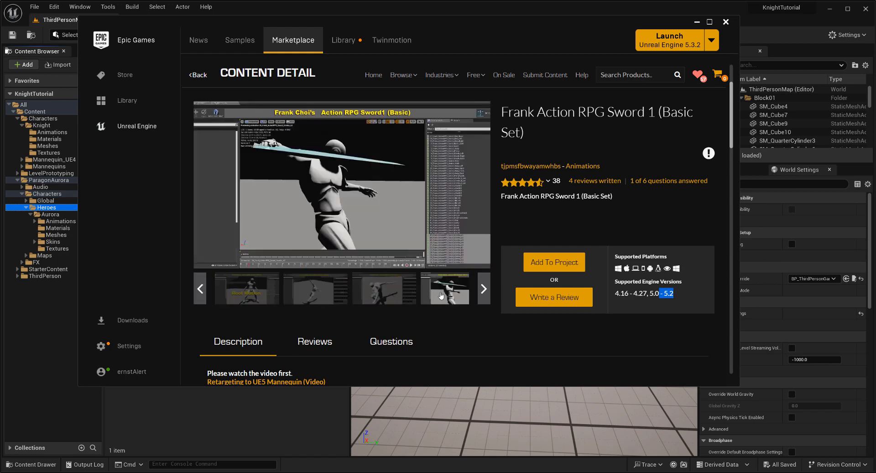
left_click(437, 300)
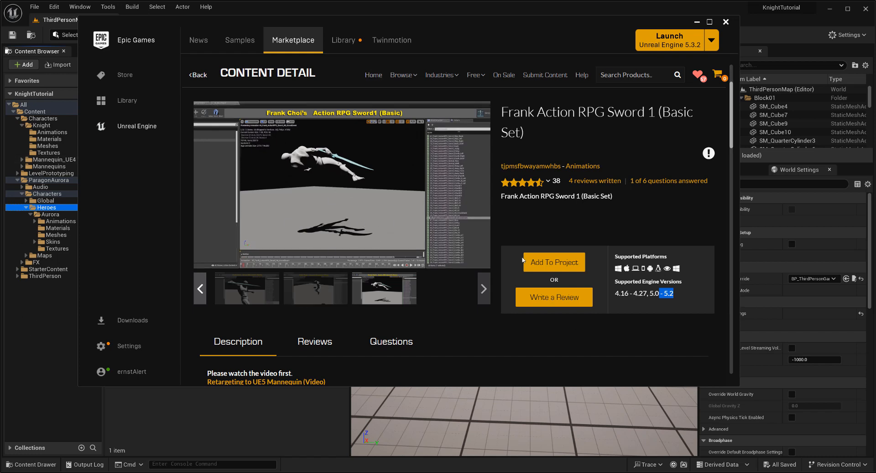
scroll(342, 182, "down", 5)
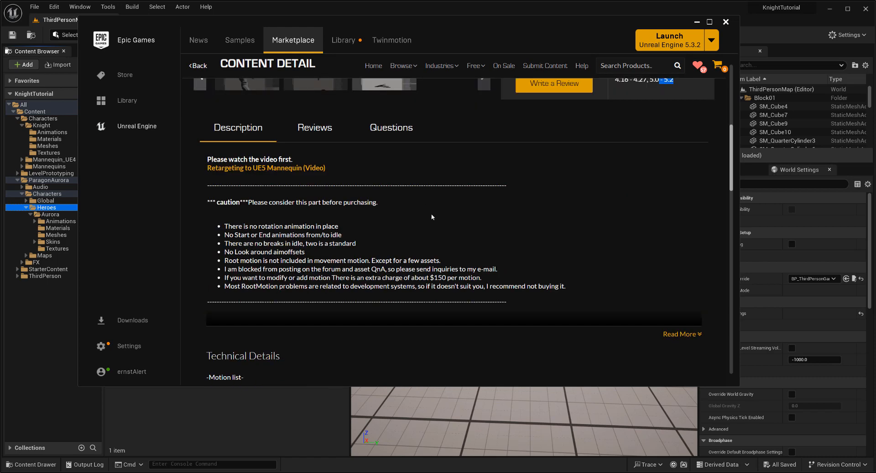
scroll(432, 217, "up", 6)
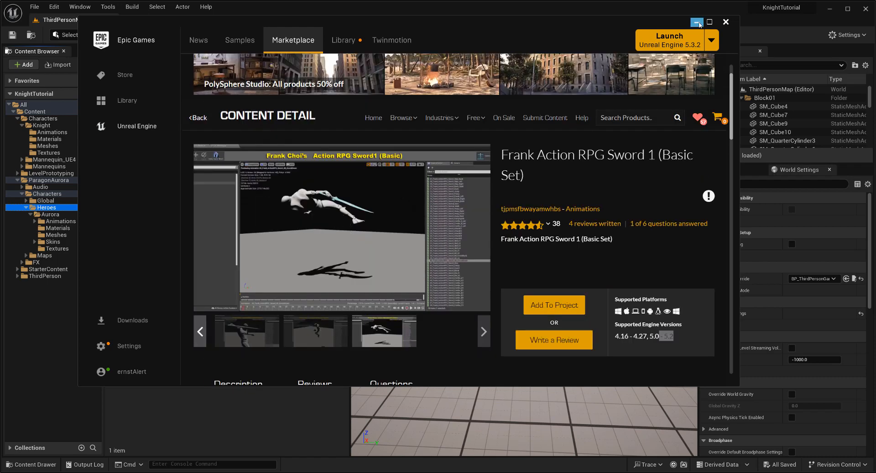
Switch back to the Unreal Editor and preview the MM_Jump animation in the Knight's Animations folder
left_click(698, 22)
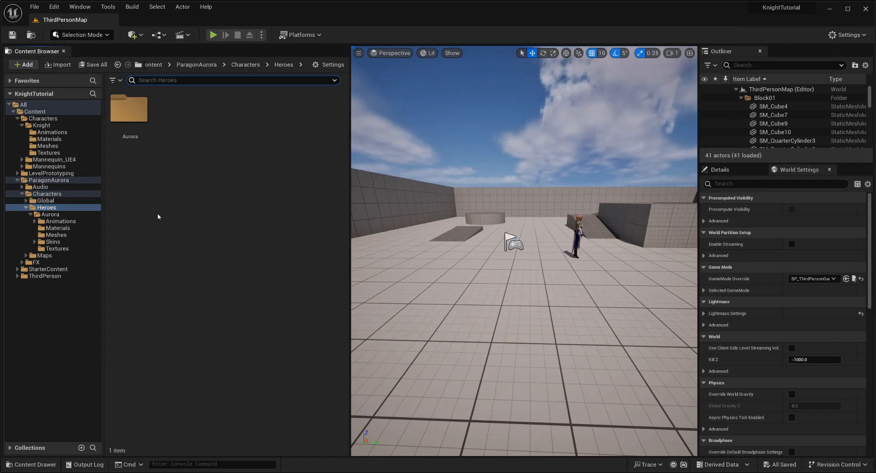
left_click(52, 132)
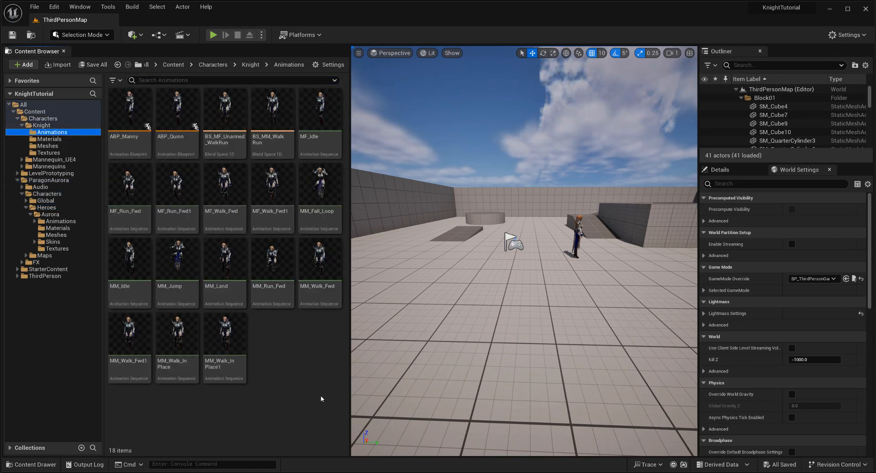
double_click(180, 295)
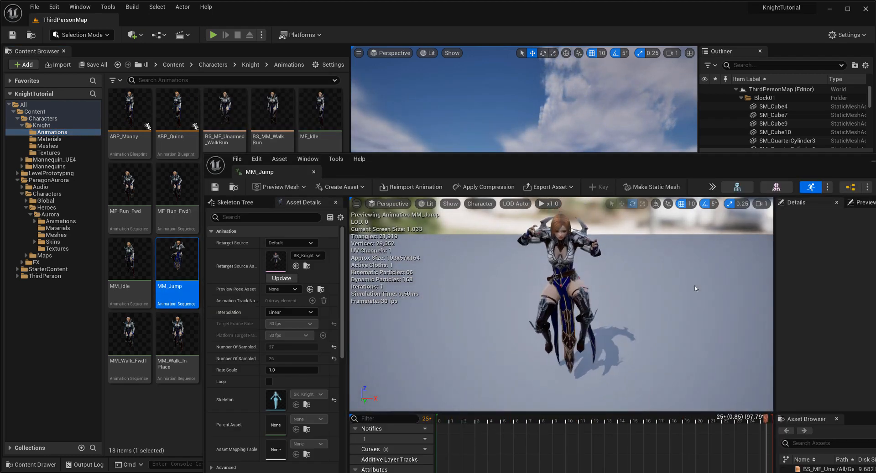
left_click(314, 171)
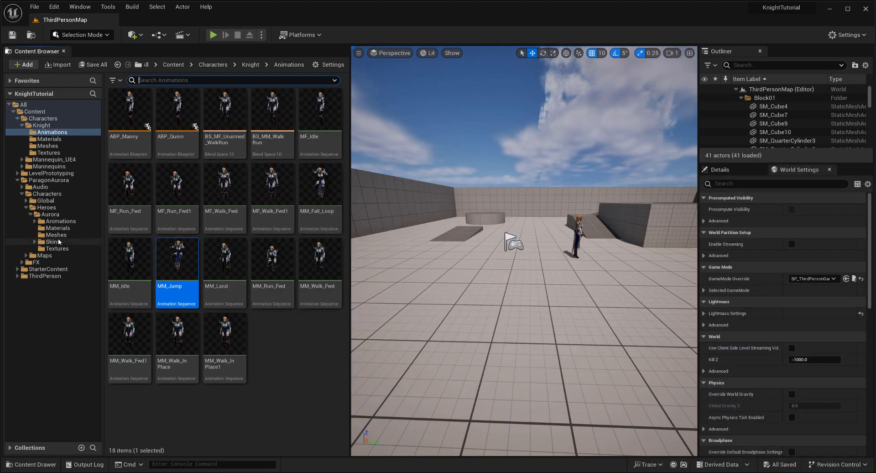
Search Aurora's Animations folder for "walk" and "idle", and preview the Idle animation
left_click(67, 223)
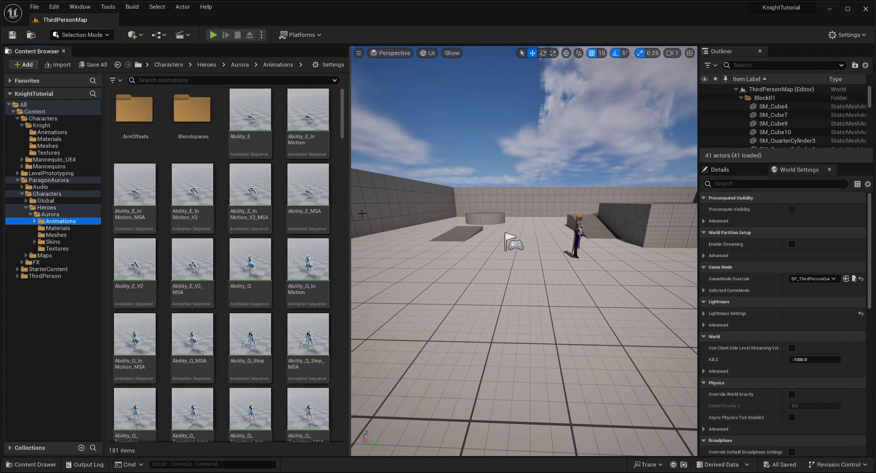
left_click(204, 80)
type("walk")
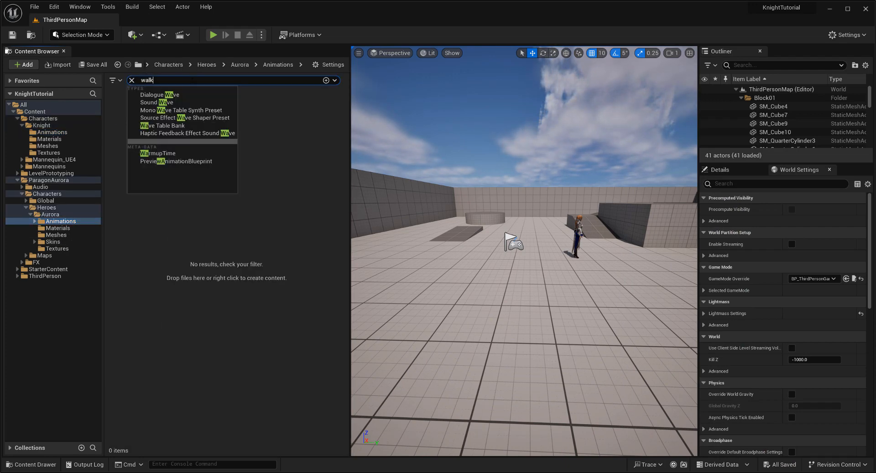
type("idle")
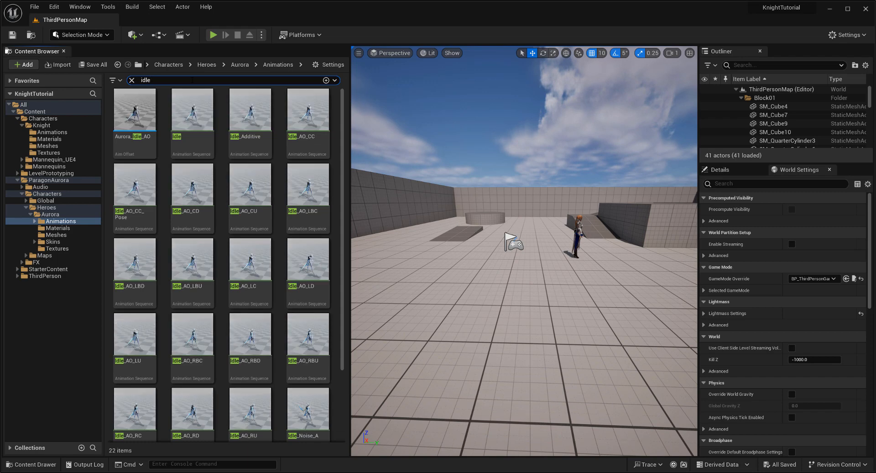
left_click(201, 142)
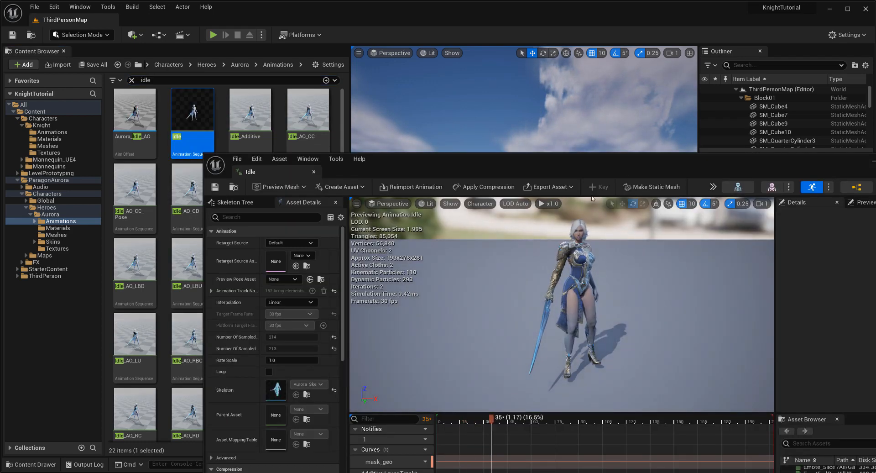
left_click_drag(575, 176, 548, 126)
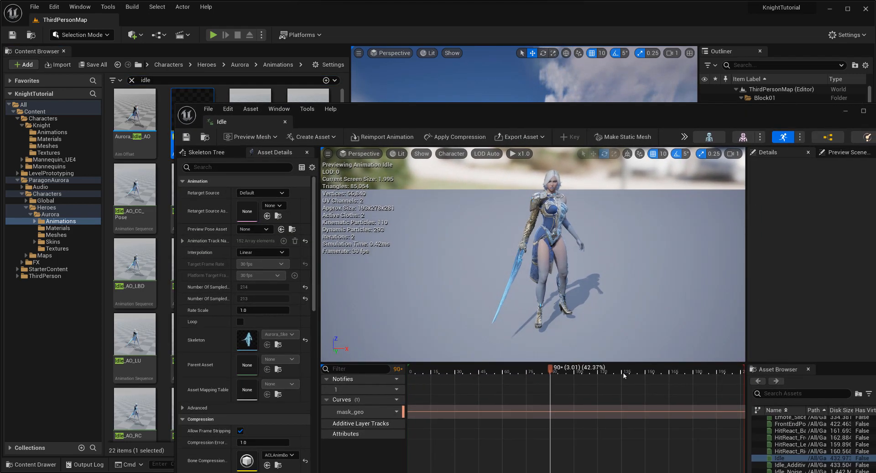
left_click(285, 122)
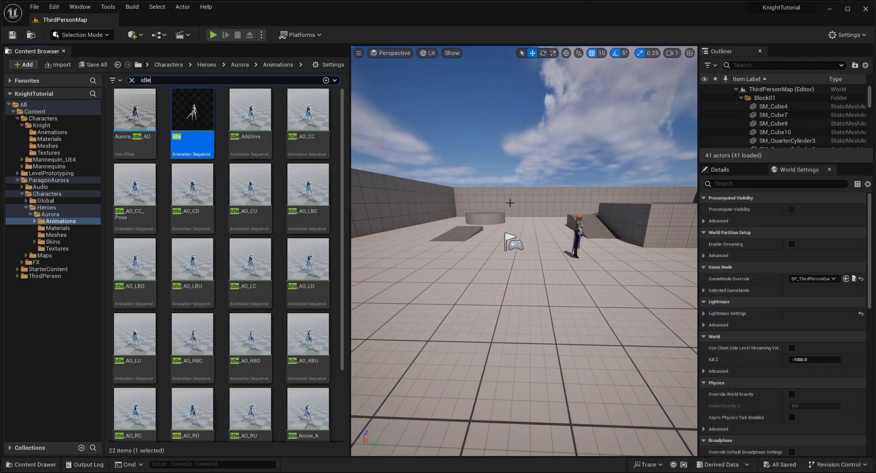
Preview the Idle_Noise_B animation from Aurora's idle animations
scroll(313, 397, "down", 3)
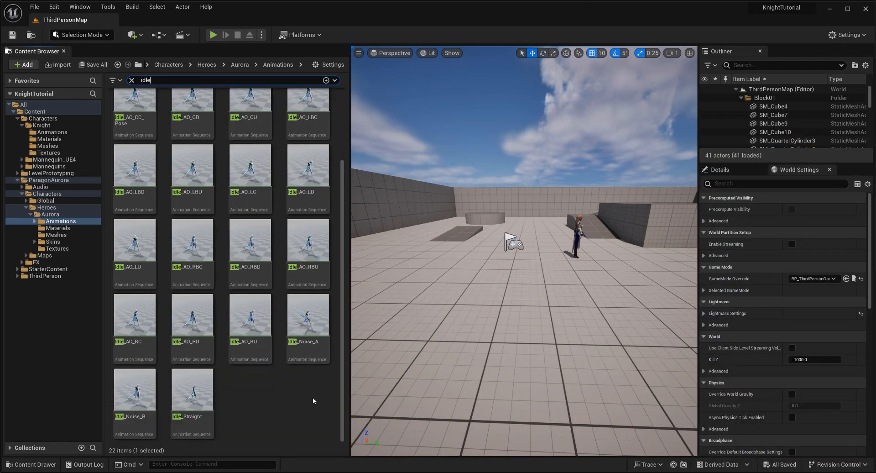
double_click(147, 403)
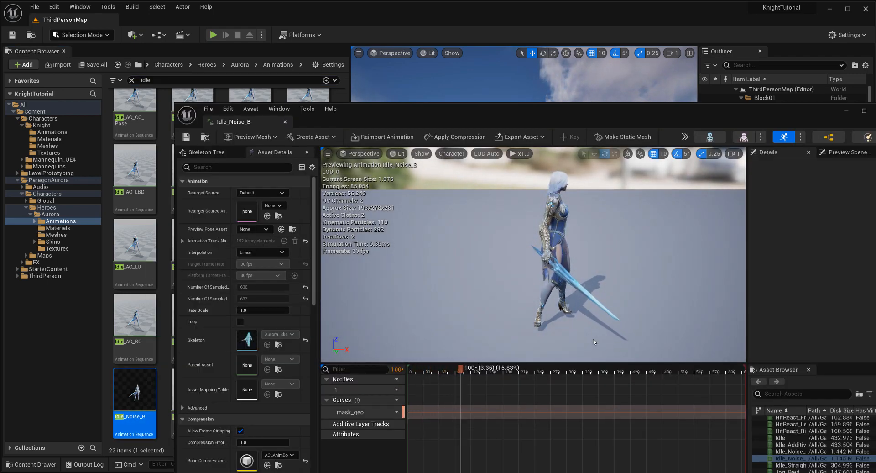
left_click_drag(578, 124, 567, 79)
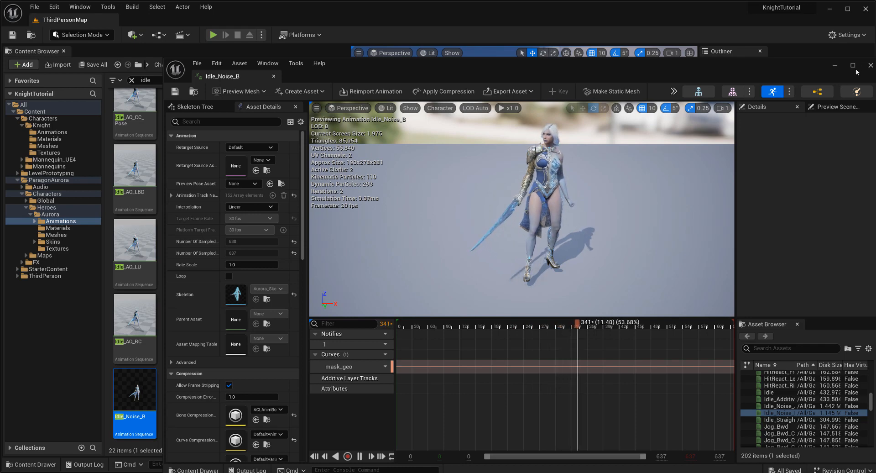
left_click(870, 65)
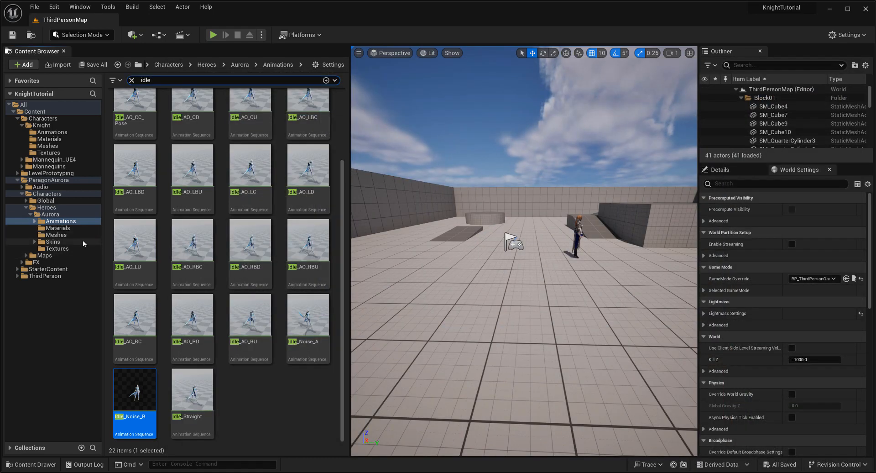
Create an IK Rig named IK_Aurora in Aurora's Meshes folder, with the asset search cleared
left_click(64, 234)
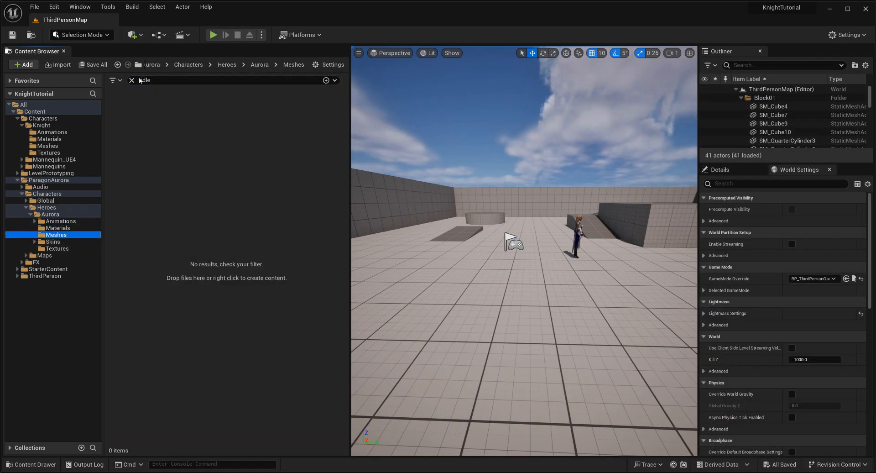
left_click(132, 80)
left_click(274, 137)
right_click(279, 146)
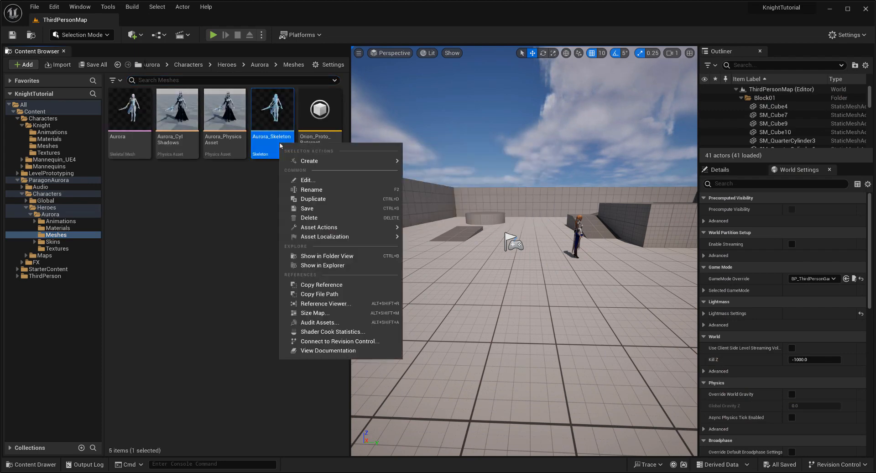
left_click(211, 214)
right_click(199, 195)
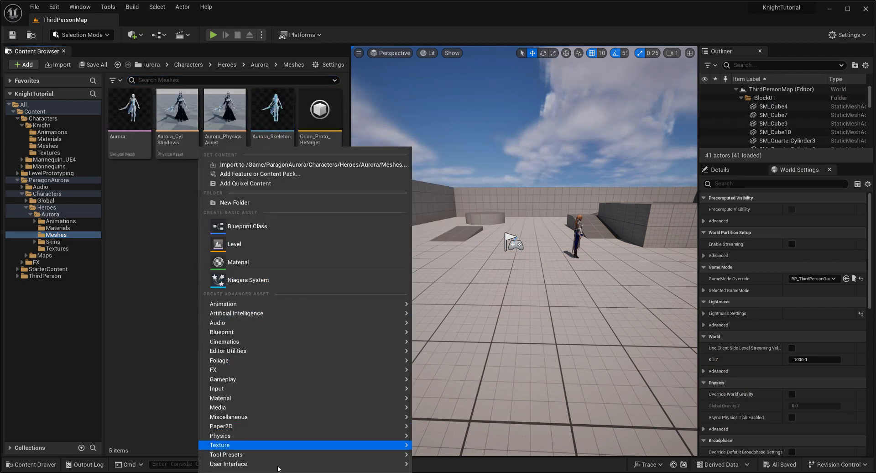
mouse_move(283, 303)
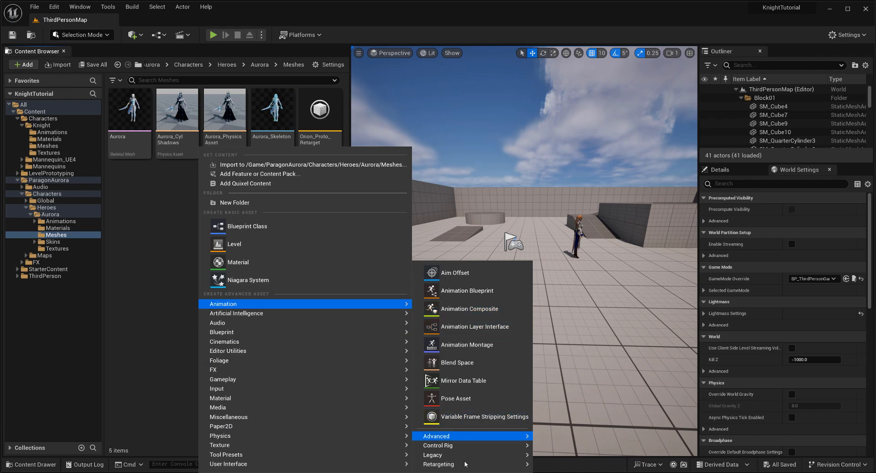
mouse_move(465, 464)
left_click(561, 461)
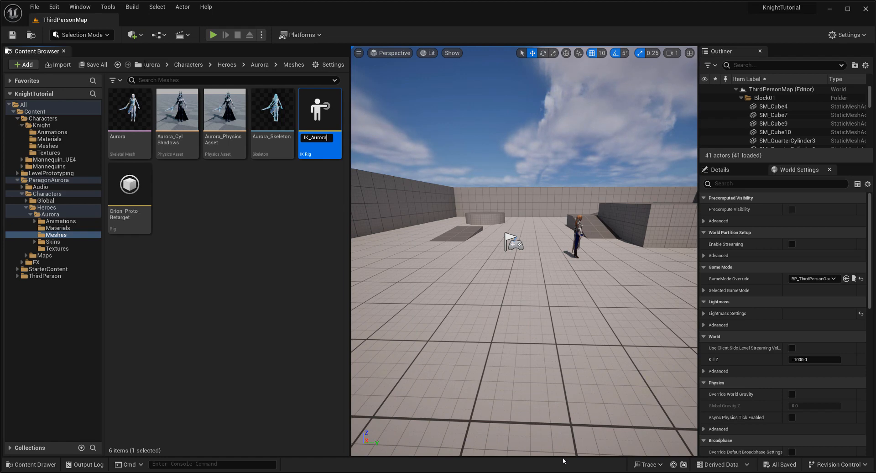
key("Return")
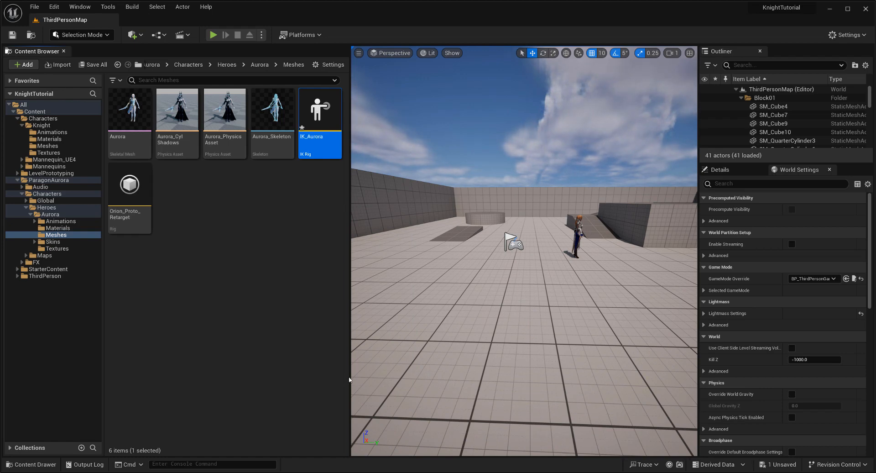
Open IK_Aurora and set its Preview Skeletal Mesh to Aurora
double_click(328, 104)
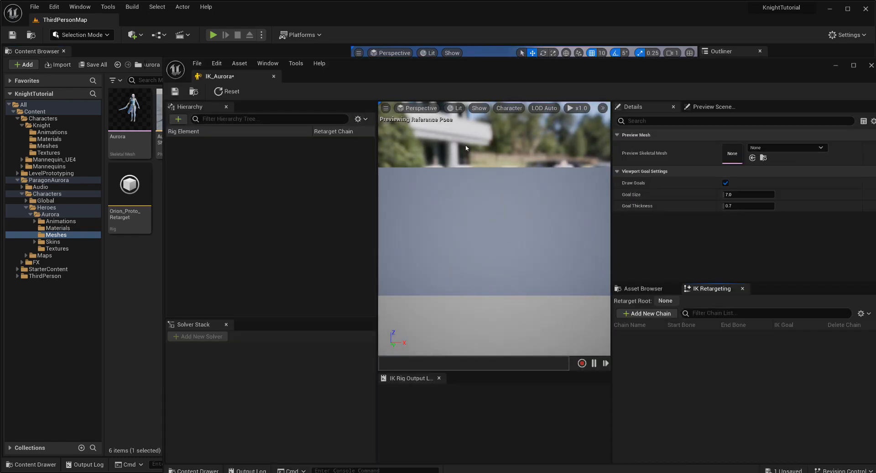
left_click(794, 147)
left_click(778, 233)
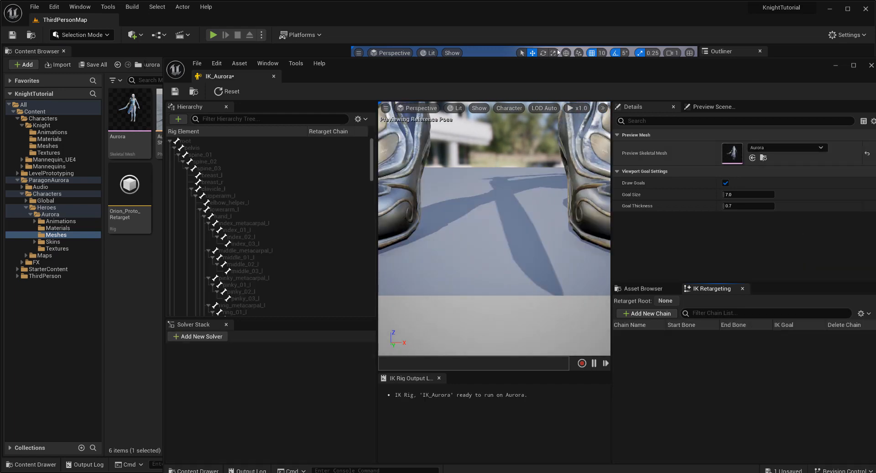
Set the pelvis bone as the retarget root of IK_Aurora
left_click_drag(541, 69, 520, 53)
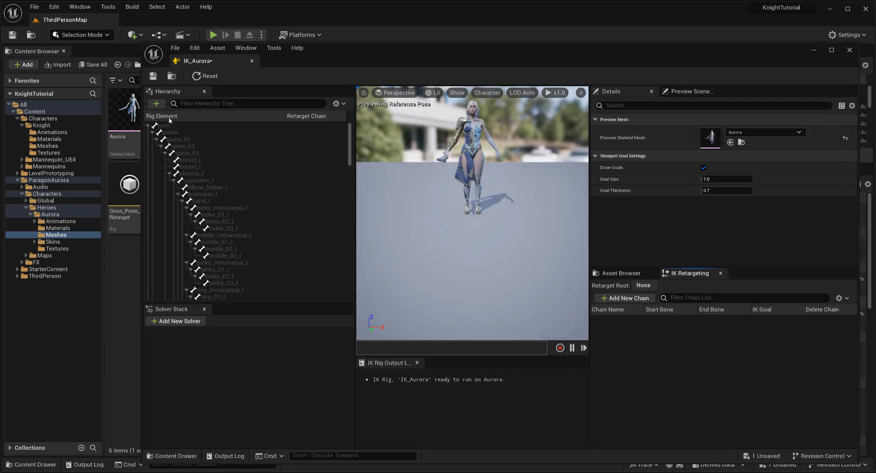
left_click(180, 132)
right_click(183, 131)
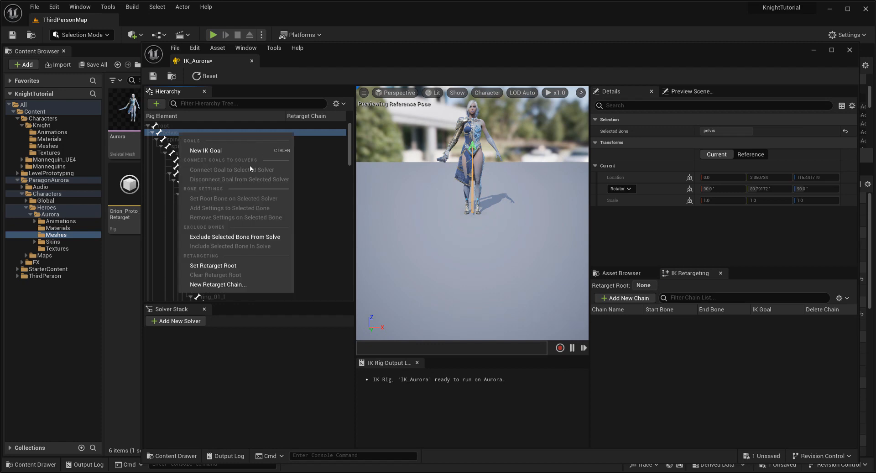
left_click(213, 265)
Add a retarget chain named Root on the root bone, without a goal
left_click(177, 127)
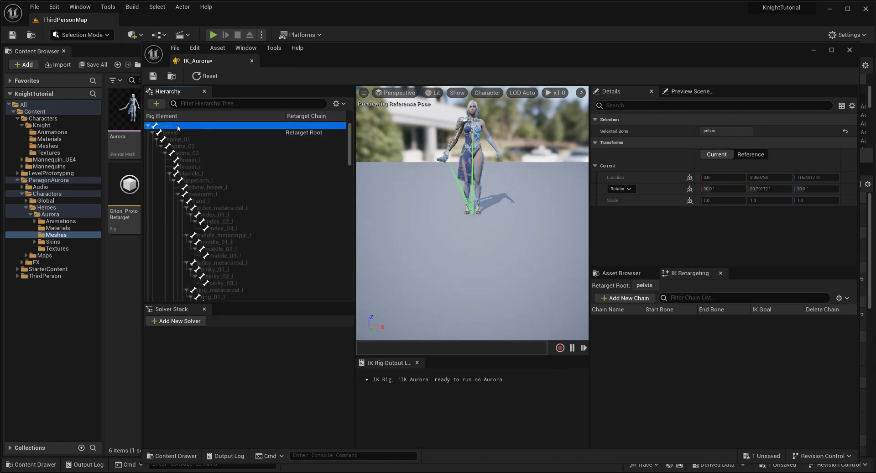
right_click(177, 127)
left_click(230, 278)
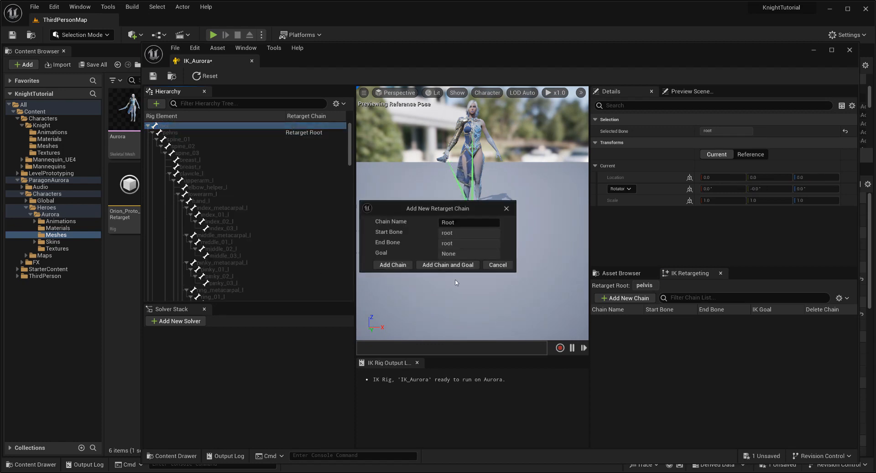
left_click(393, 266)
Review IK_Aurora's retarget chains with their start and end bones, and close the IK Rig editor
left_click_drag(569, 63, 535, 58)
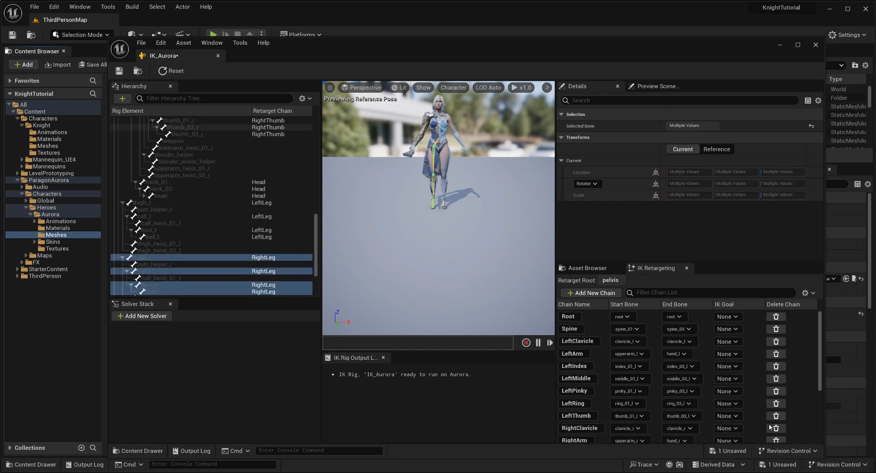
scroll(630, 394, "down", 3)
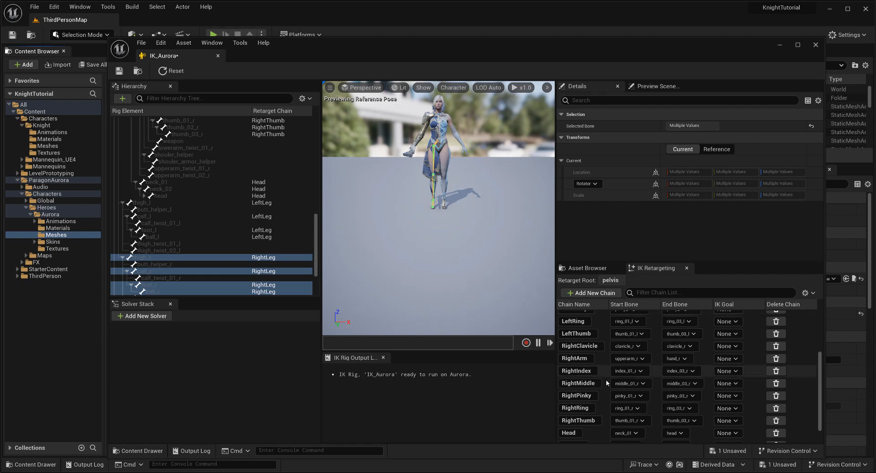
scroll(594, 361, "up", 3)
scroll(593, 362, "down", 3)
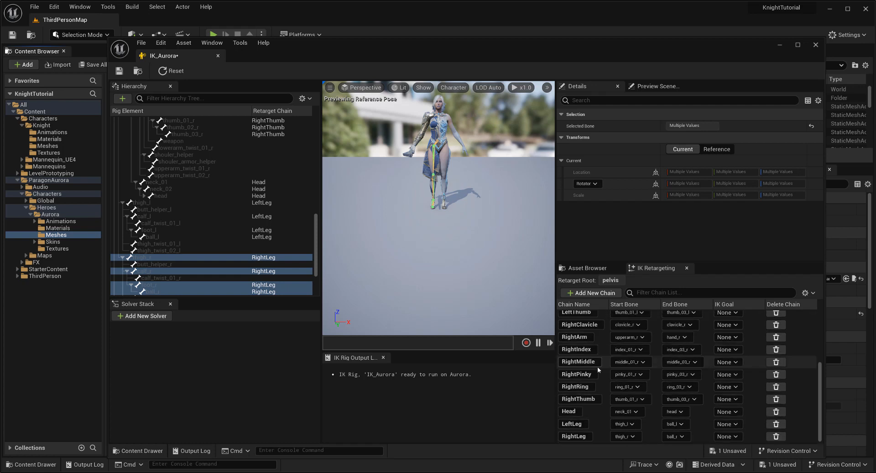
left_click(815, 45)
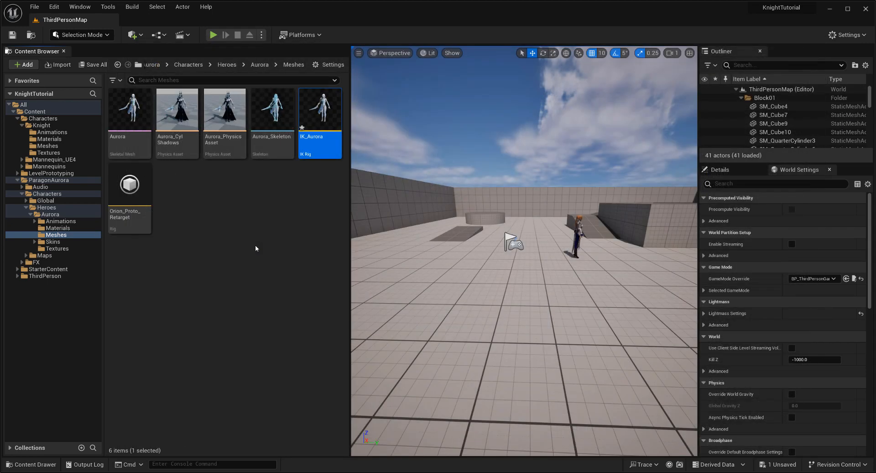
Create an IK Retargeter named RTG_Aurora in Aurora's Meshes folder
right_click(295, 212)
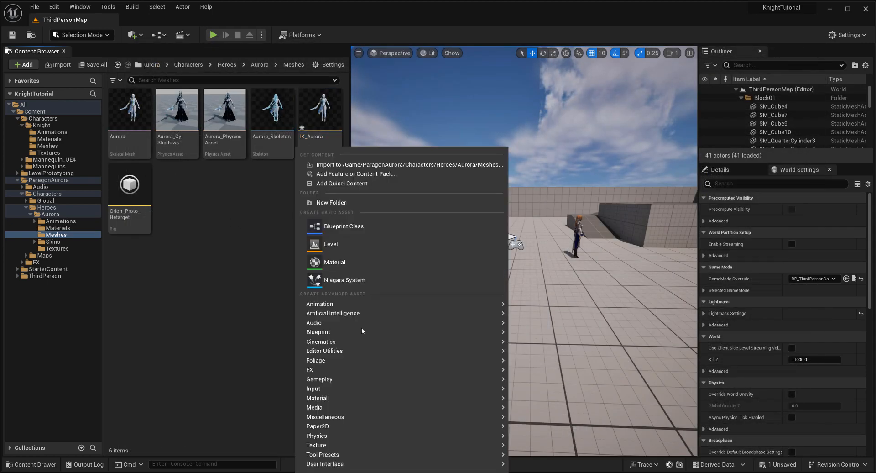
mouse_move(356, 304)
mouse_move(562, 463)
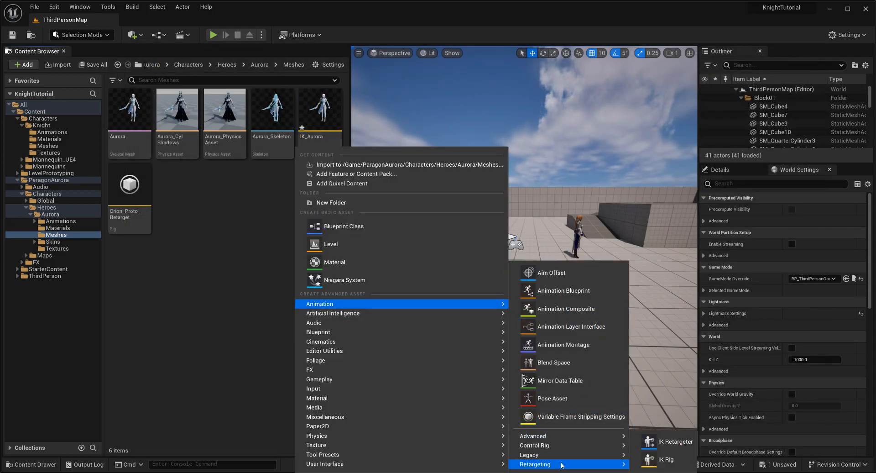
left_click(680, 443)
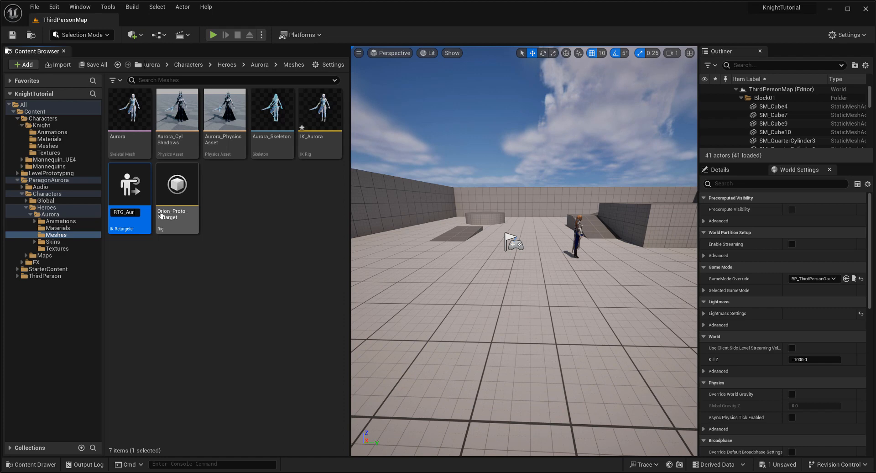
type("RTG_Aurora")
key("Return")
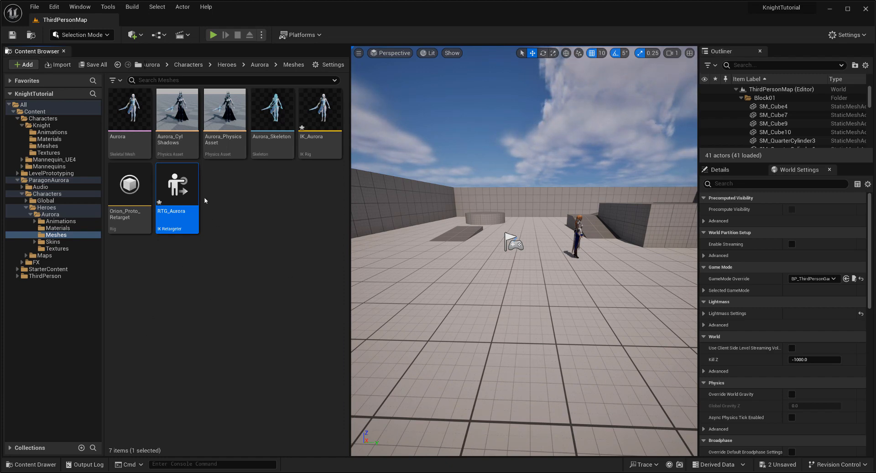
Open RTG_Aurora and assign IK_Aurora as the source IK Rig and IK_Knight as the target IK Rig
double_click(175, 194)
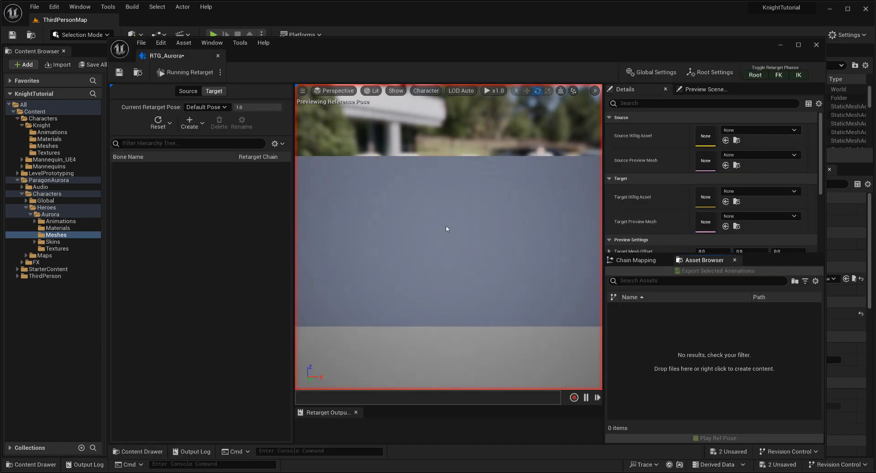
left_click(739, 131)
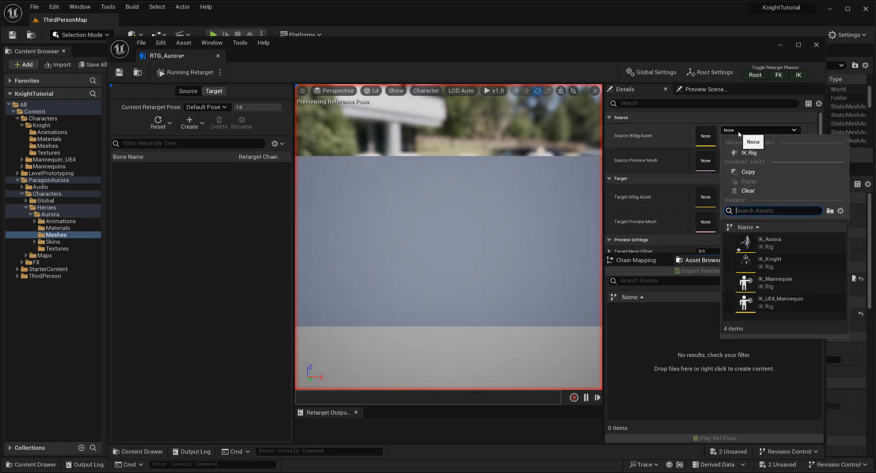
left_click(776, 242)
left_click(757, 191)
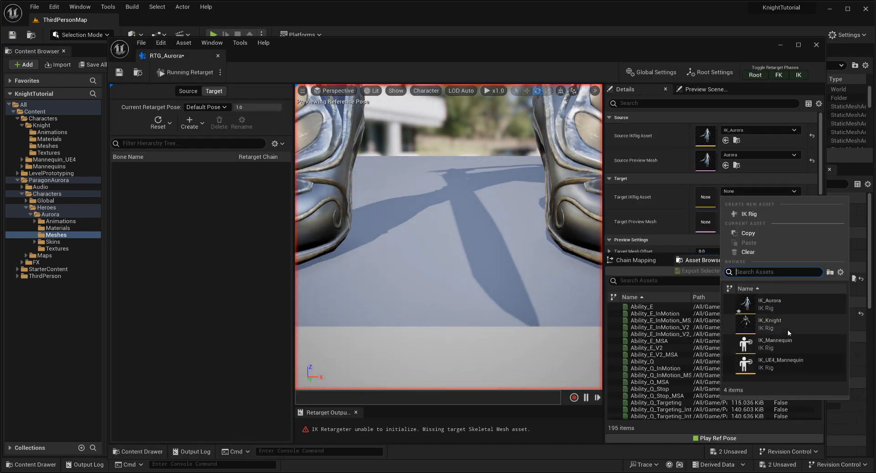
left_click(788, 329)
Set the Source Mesh Offset X to about -108.9 so Aurora stands beside the Knight in the preview
scroll(481, 195, "down", 3)
scroll(646, 212, "down", 3)
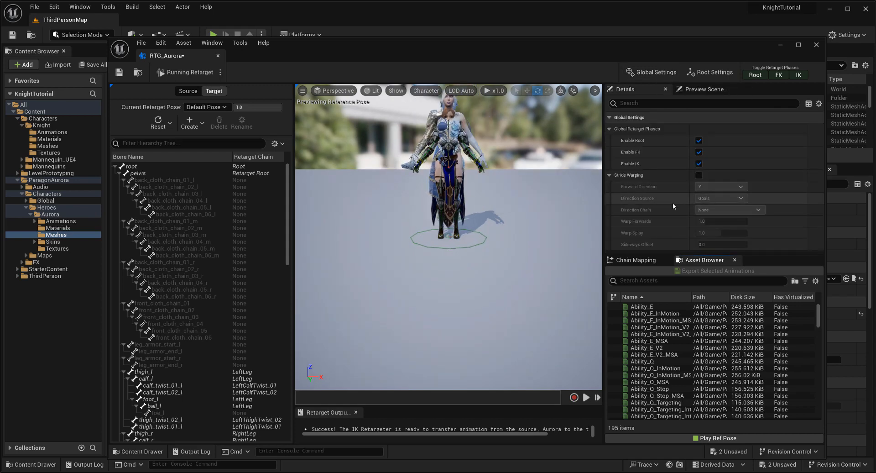
left_click(696, 75)
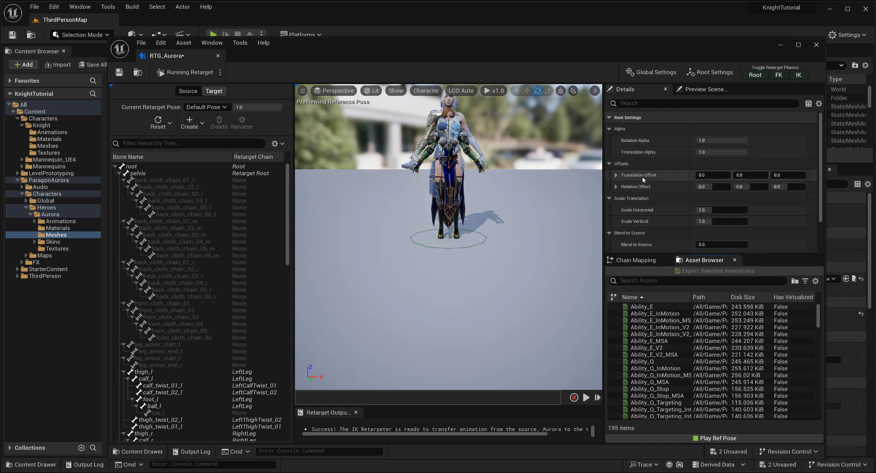
scroll(678, 210, "down", 3)
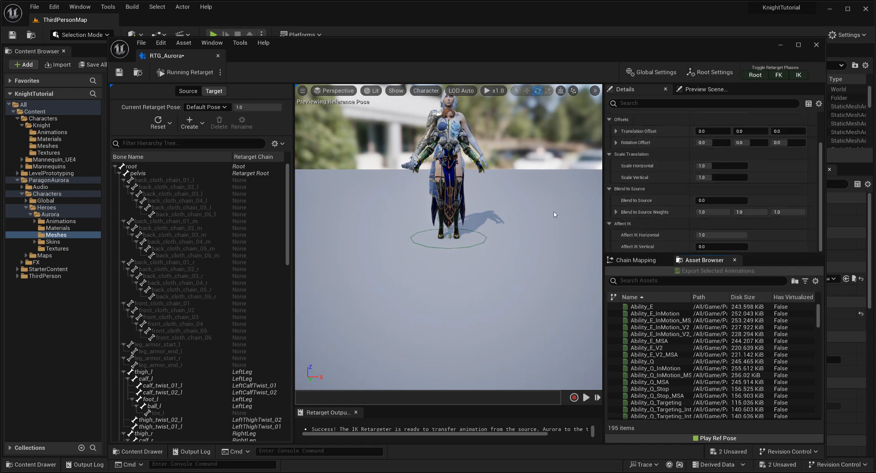
left_click(565, 195)
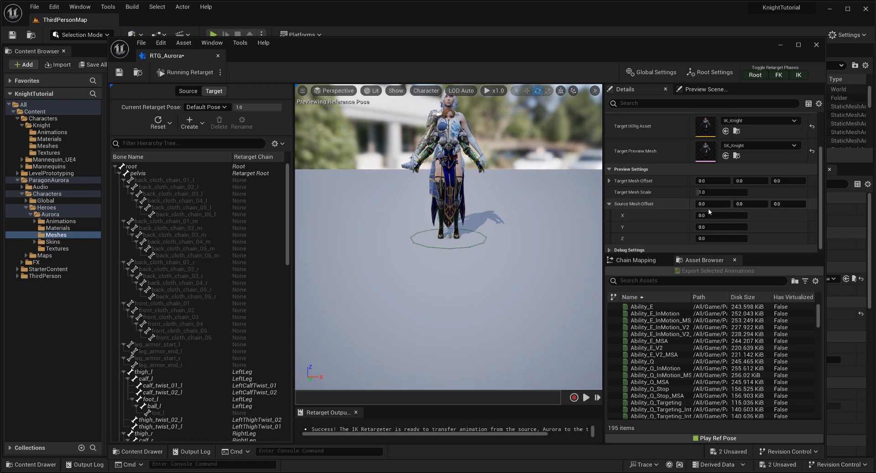
left_click_drag(708, 209, 680, 203)
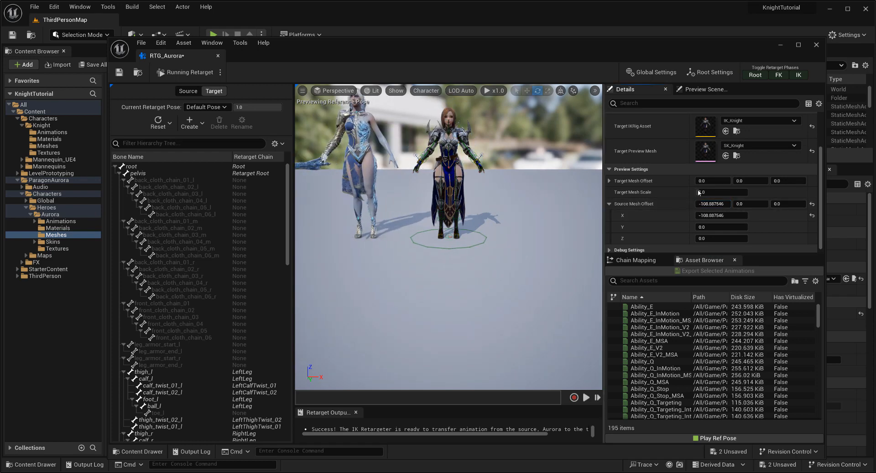
scroll(358, 174, "down", 2)
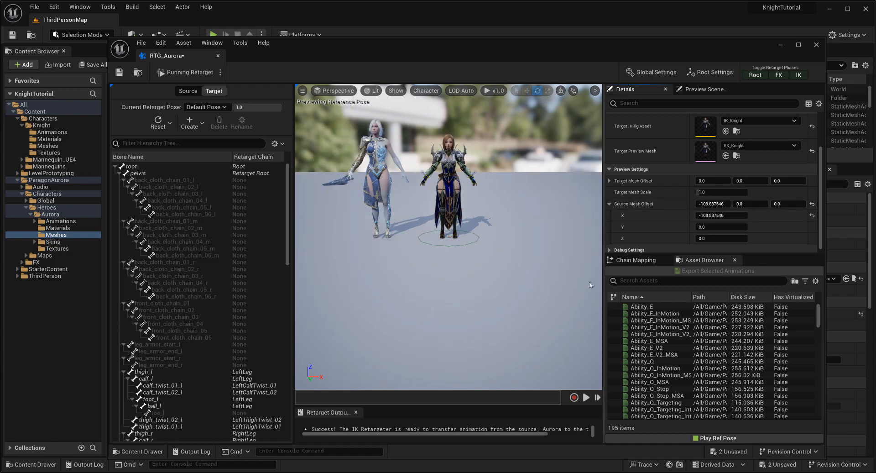
Filter the retargeter's animations by "jump" and preview Jump_Apex and Jump_Recovery on both characters
type("j")
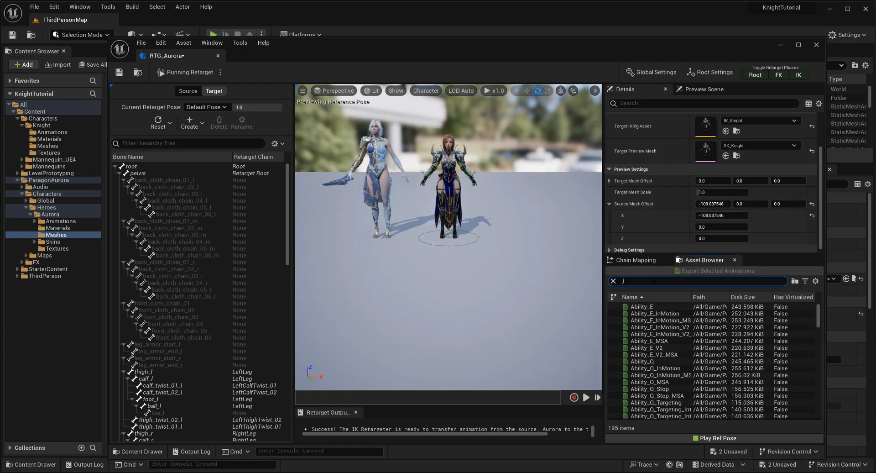
type("ump")
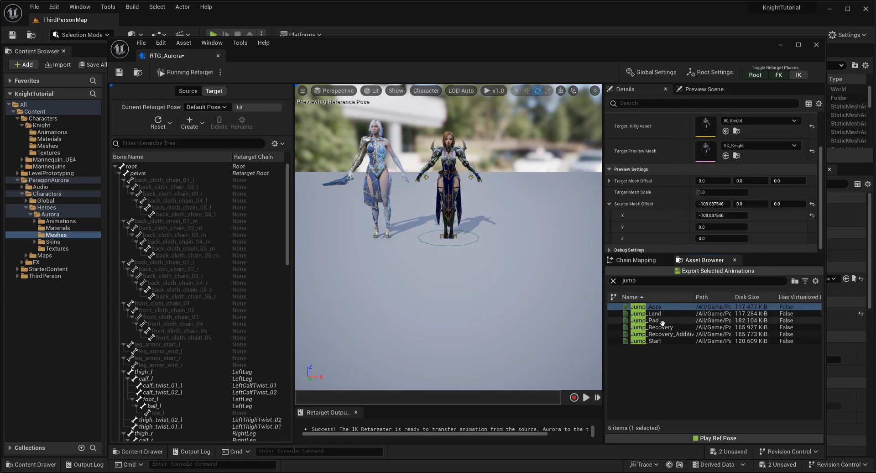
double_click(656, 341)
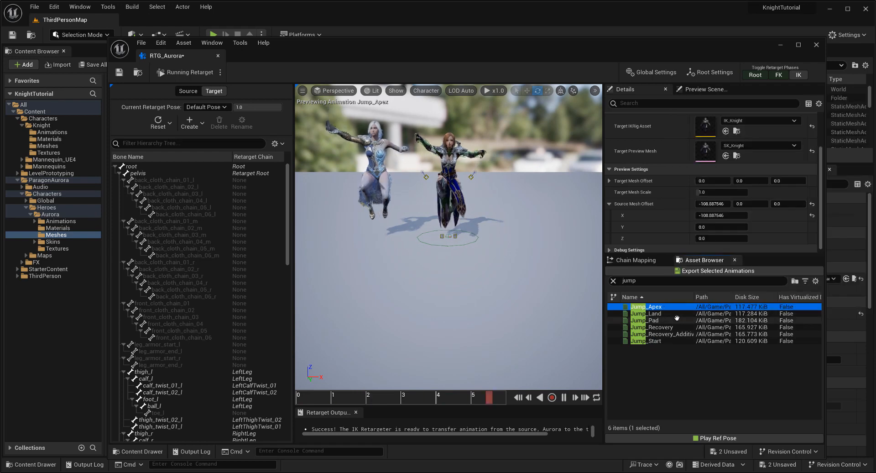
left_click(671, 327)
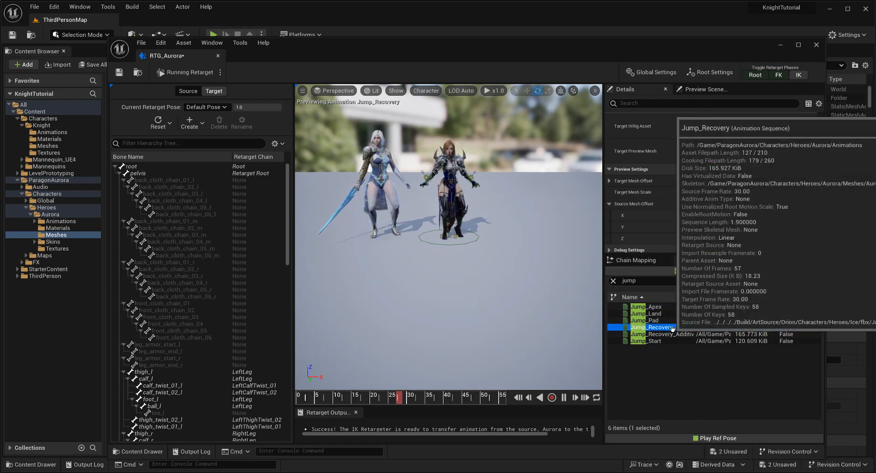
Select the Jump_Apex, Jump_Land, Jump_Recovery and Jump_Start animations together
left_click(673, 306)
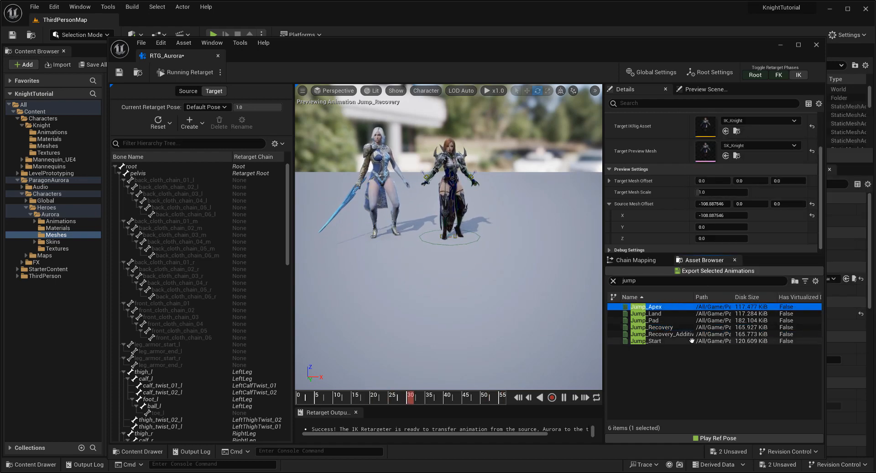
left_click(660, 314, "shift")
left_click(680, 328, "ctrl")
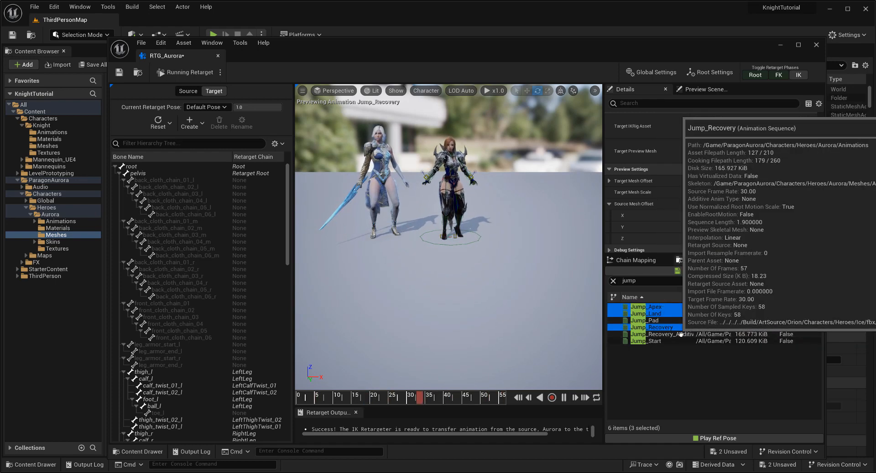
left_click(662, 341, "ctrl")
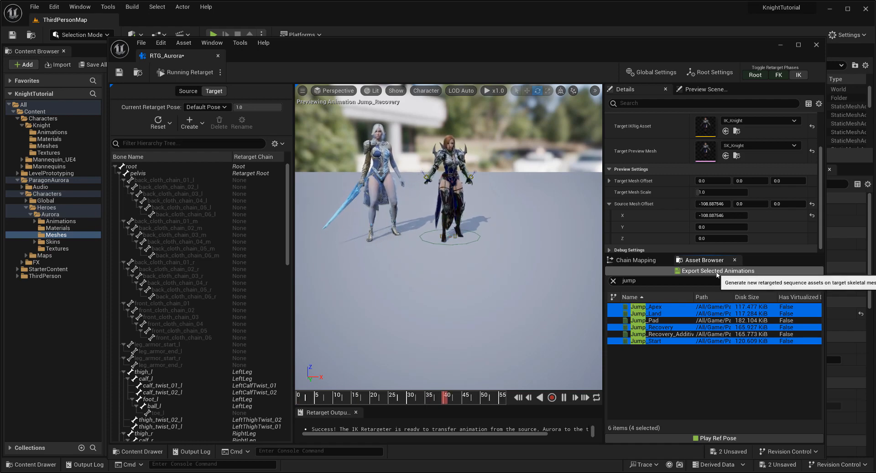
Pause Jump_Recovery, compare both characters in retarget pose editing mode, and return to running the retarget
left_click(564, 398)
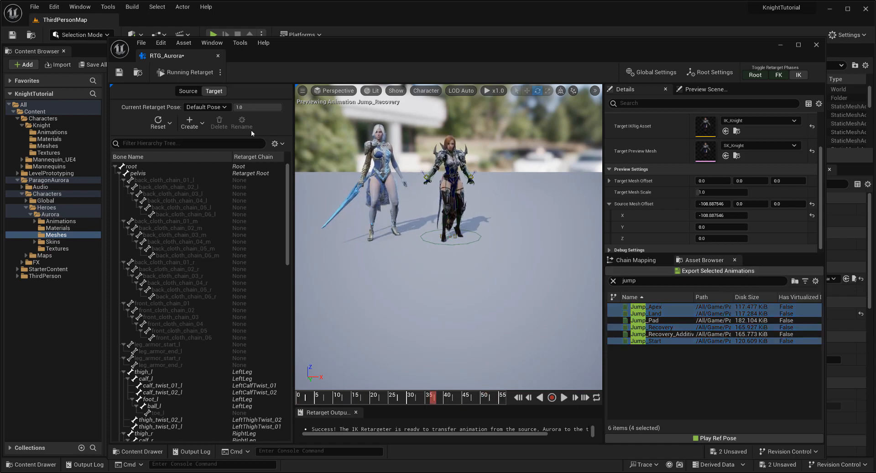
left_click(220, 73)
left_click(247, 92)
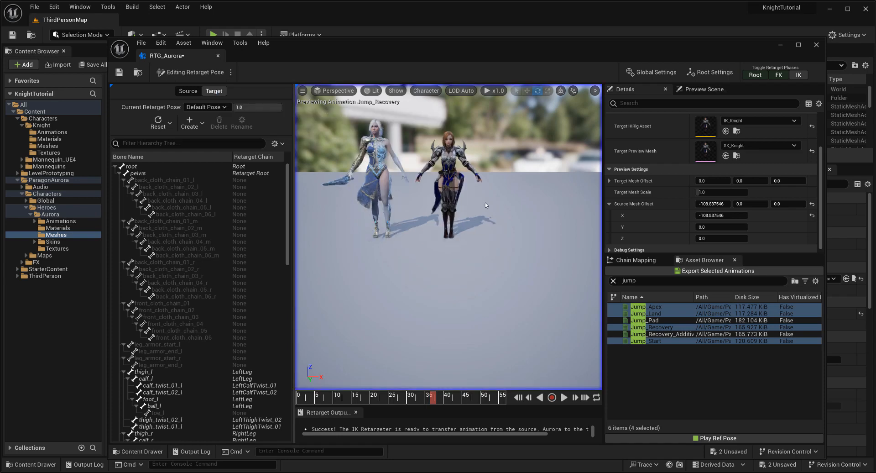
right_click_drag(449, 238, 524, 244)
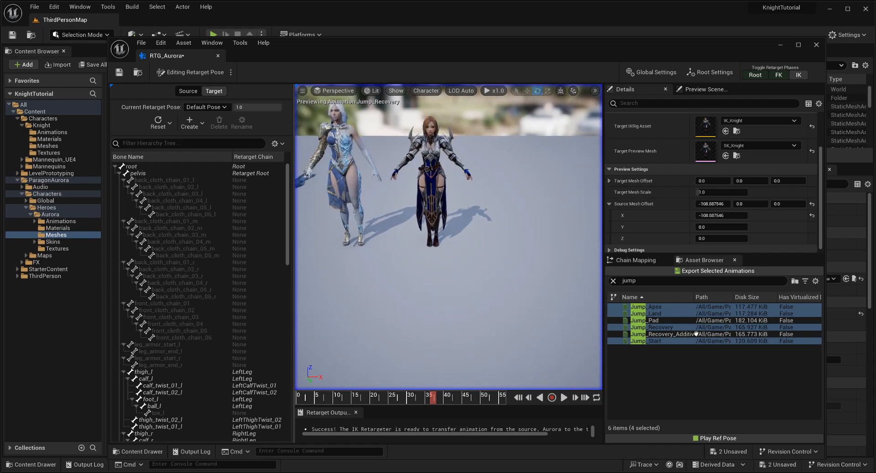
left_click(196, 72)
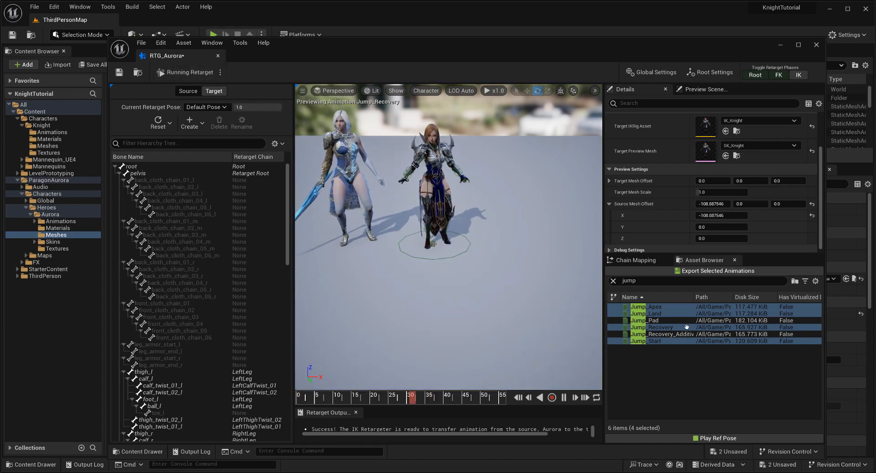
Switch the retargeter to retarget pose editing mode for the target Knight and dismiss the Bitdefender scan window
right_click_drag(516, 269, 461, 260)
key("e")
key("a")
key("s")
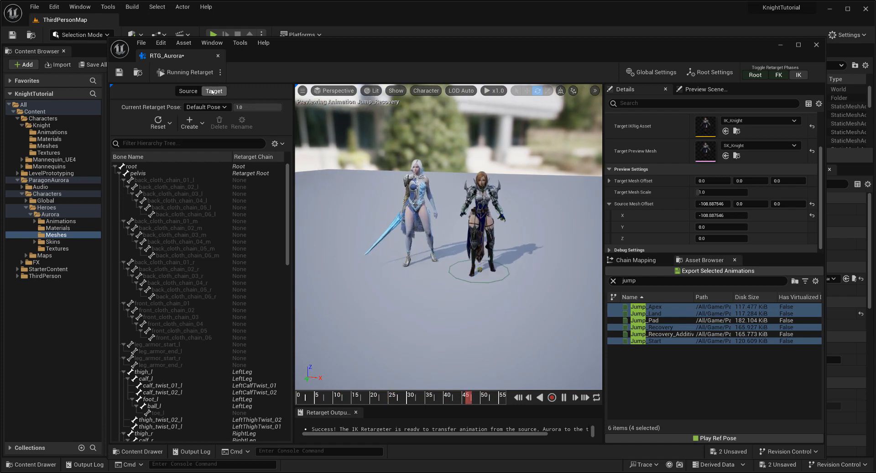
left_click(220, 72)
left_click(249, 97)
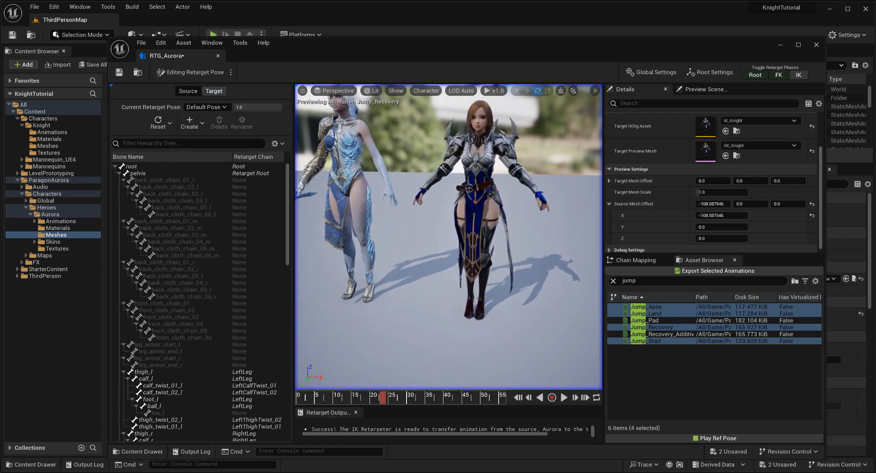
scroll(203, 316, "down", 10)
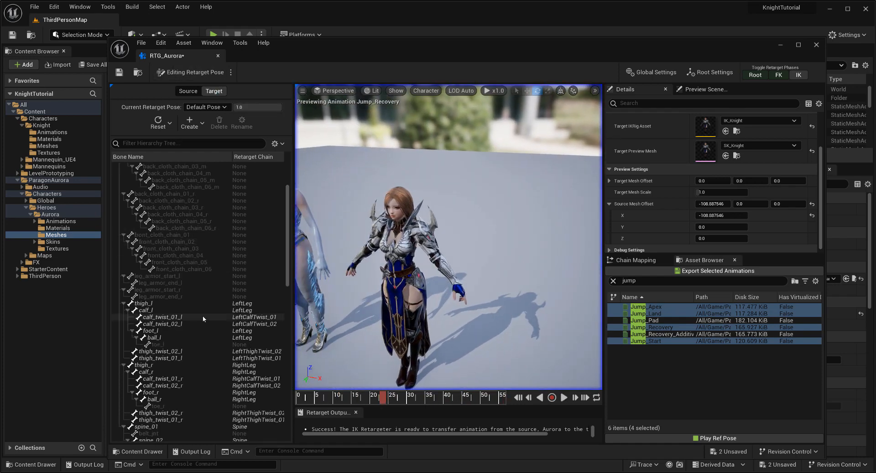
scroll(182, 314, "down", 1)
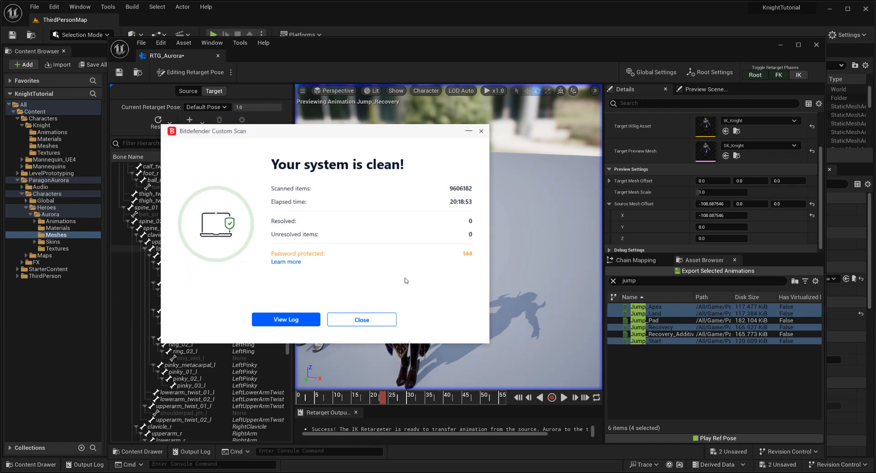
left_click(469, 133)
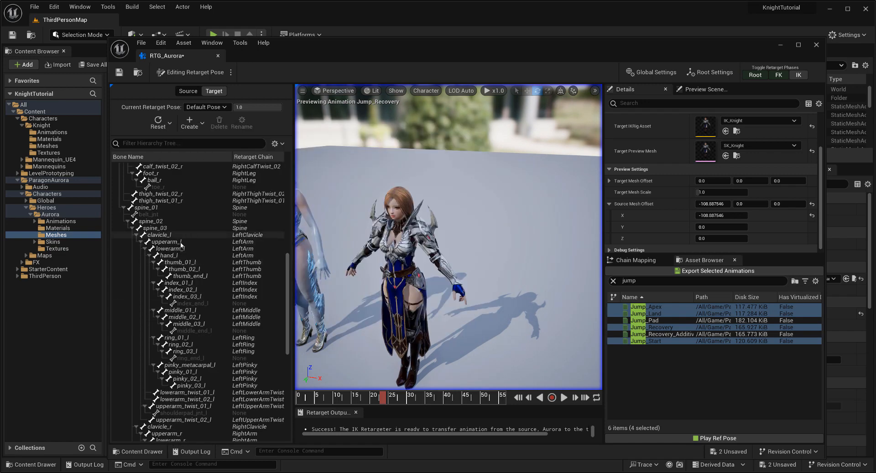
Rotate the Knight's lowerarm_l bone 15° about its Z axis in the target retarget pose
left_click(181, 246)
key("f")
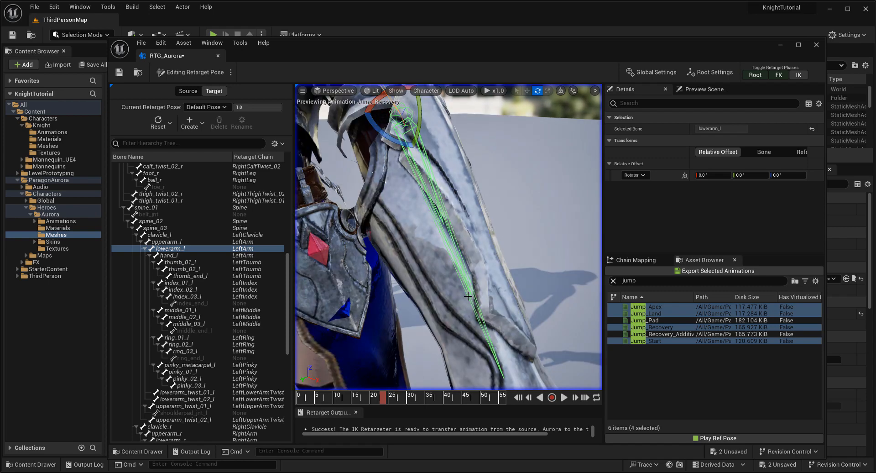
scroll(441, 294, "down", 5)
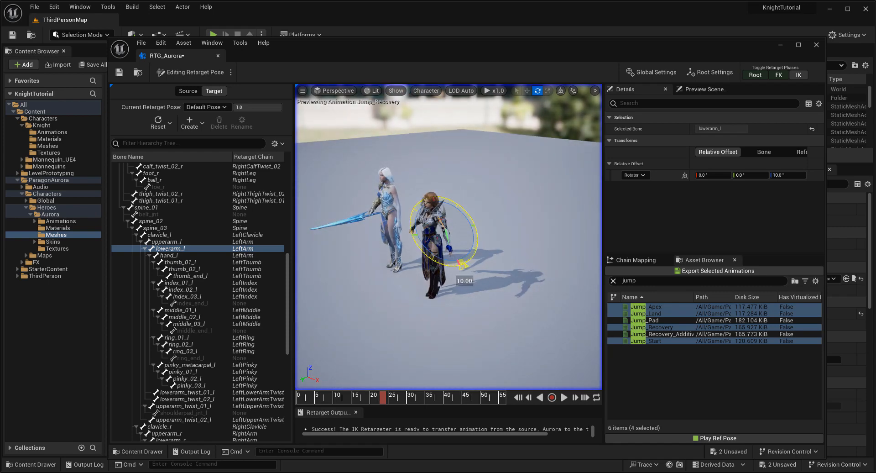
Rotate the Knight's lowerarm_r bone in the target retarget pose and return to running the retarget to check both characters
scroll(186, 281, "down", 3)
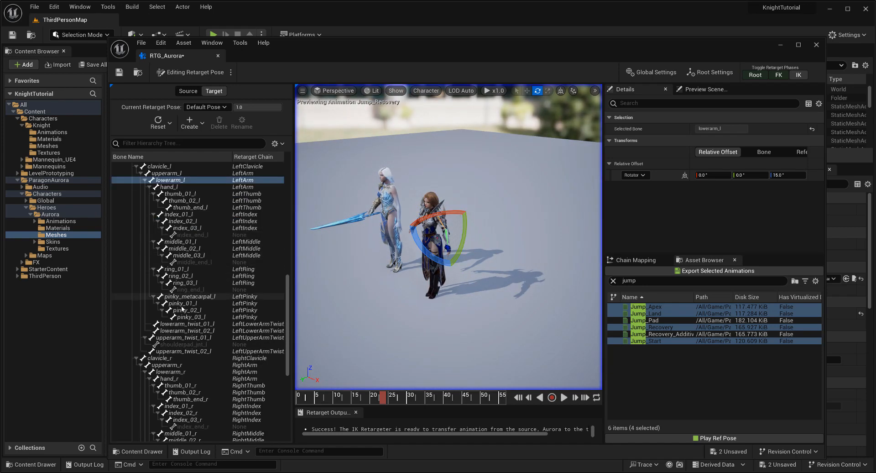
left_click(166, 372)
left_click_drag(406, 283, 521, 321, "alt")
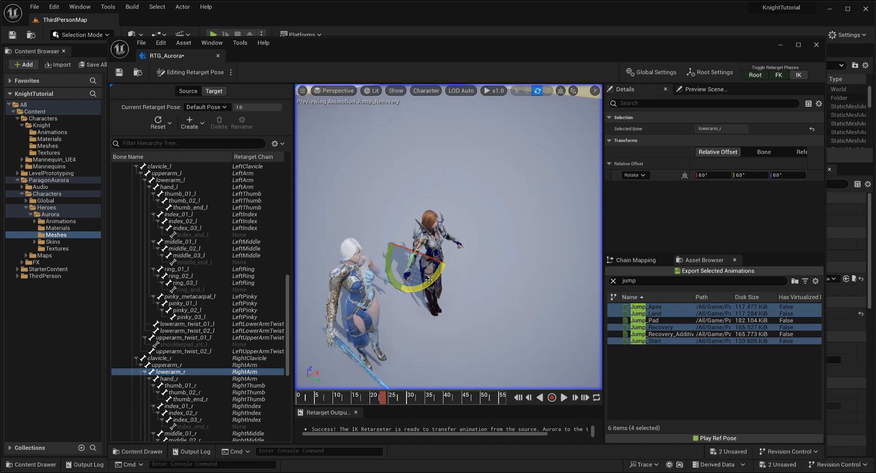
left_click(173, 74)
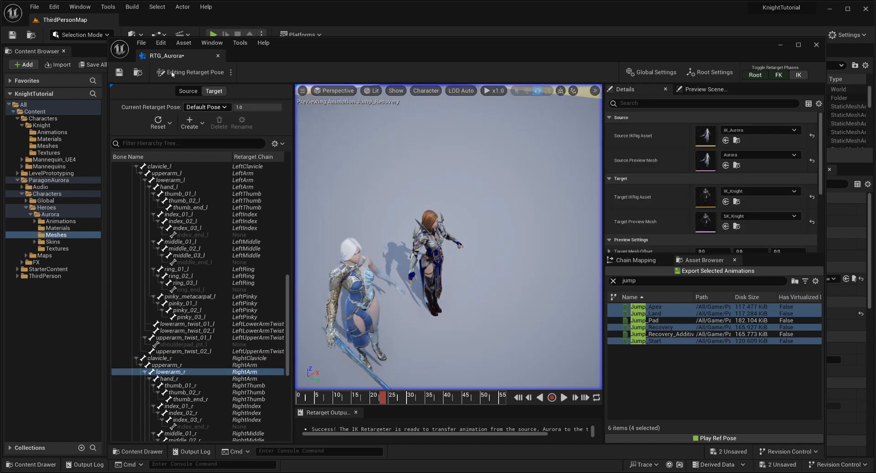
left_click(196, 74)
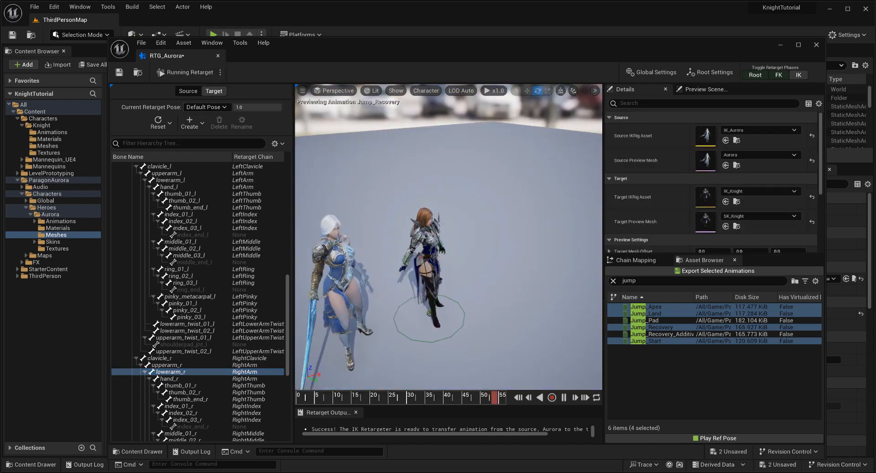
right_click_drag(516, 291, 440, 293)
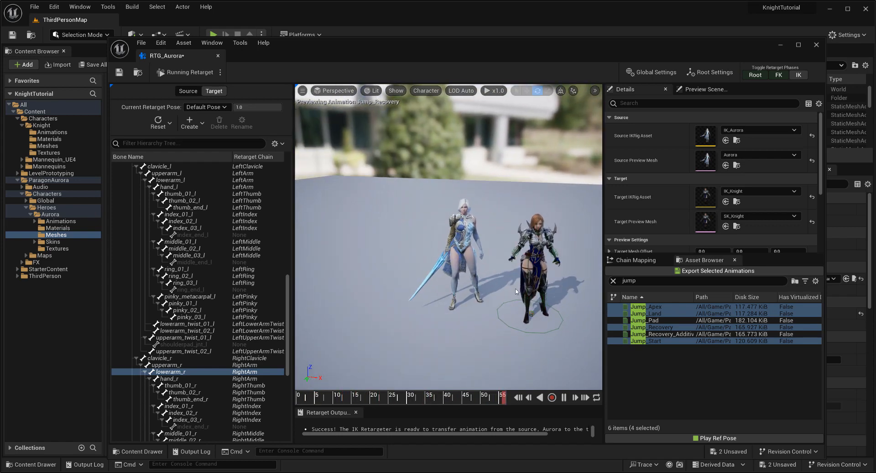
Export the four selected jump animations, retargeted, into the Characters/Knight/Animations folder
left_click(695, 272)
double_click(400, 181)
double_click(409, 187)
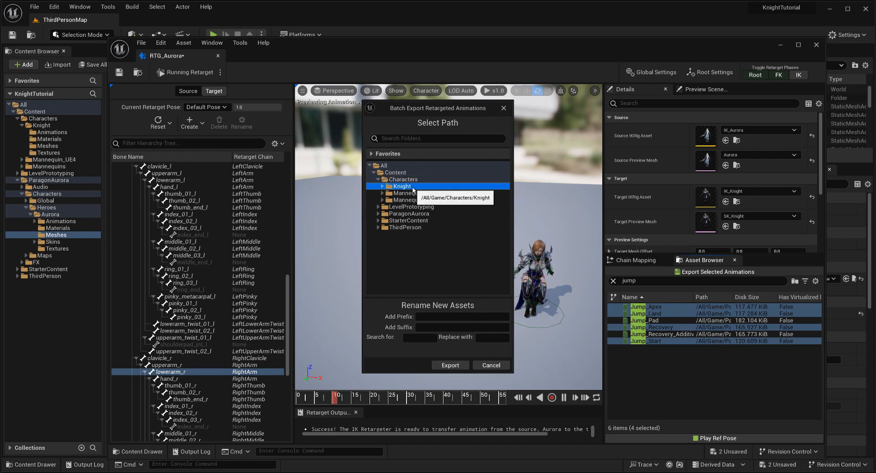
left_click(414, 194)
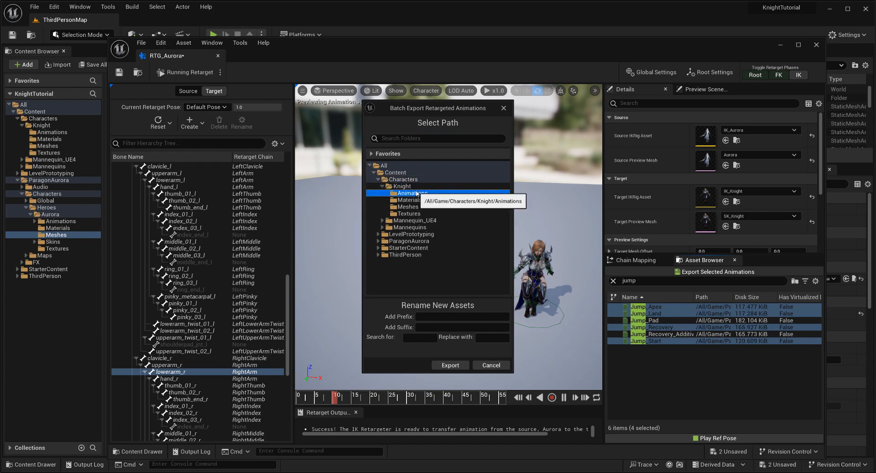
left_click(449, 365)
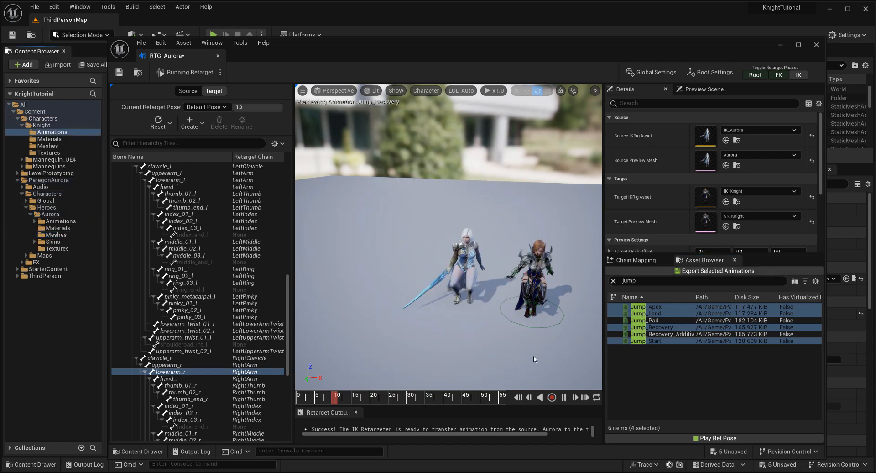
Close the RTG_Aurora retargeter and save all unsaved assets
left_click(218, 56)
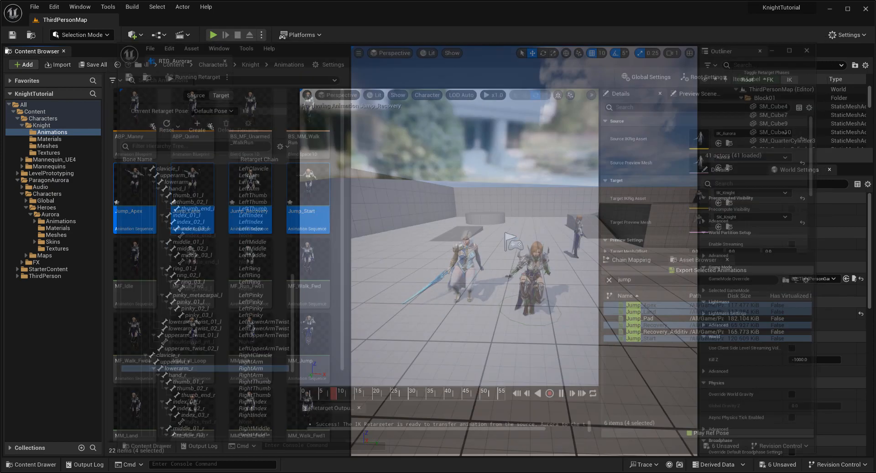
left_click(94, 64)
left_click(488, 338)
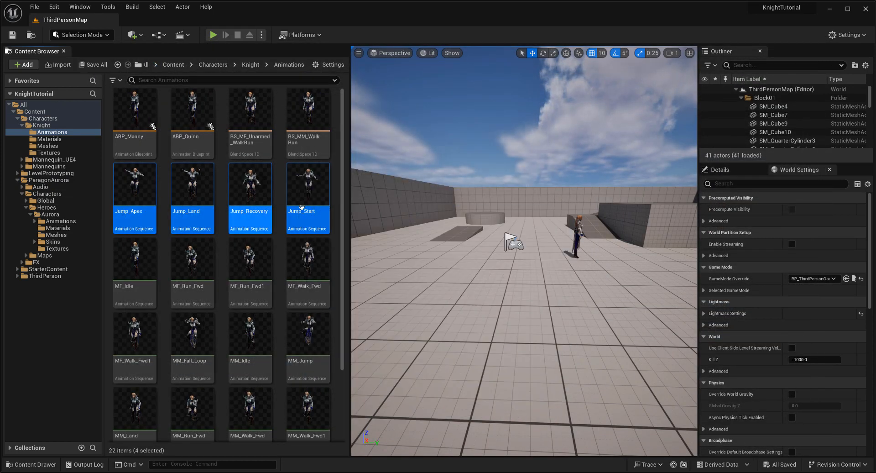
Open the Knight's ABP_Manny animation blueprint and go to the Jump state inside the Main States state machine
double_click(147, 145)
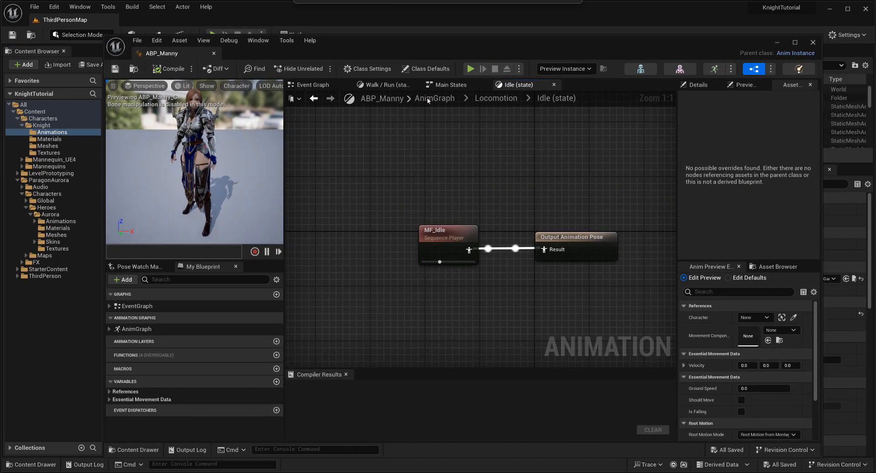
left_click(436, 99)
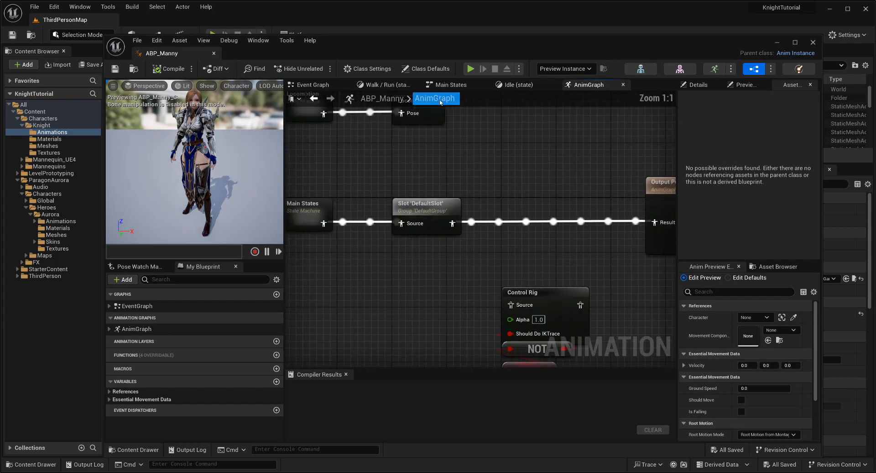
double_click(320, 226)
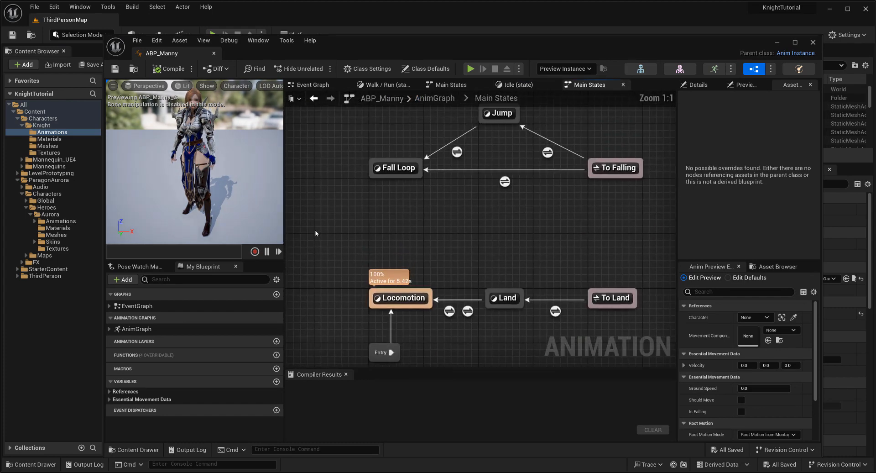
right_click_drag(493, 269, 450, 303)
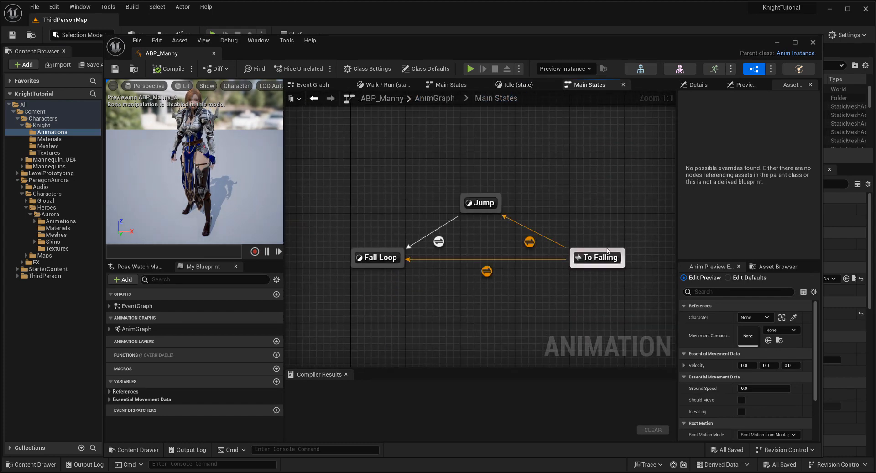
double_click(482, 203)
left_click(464, 246)
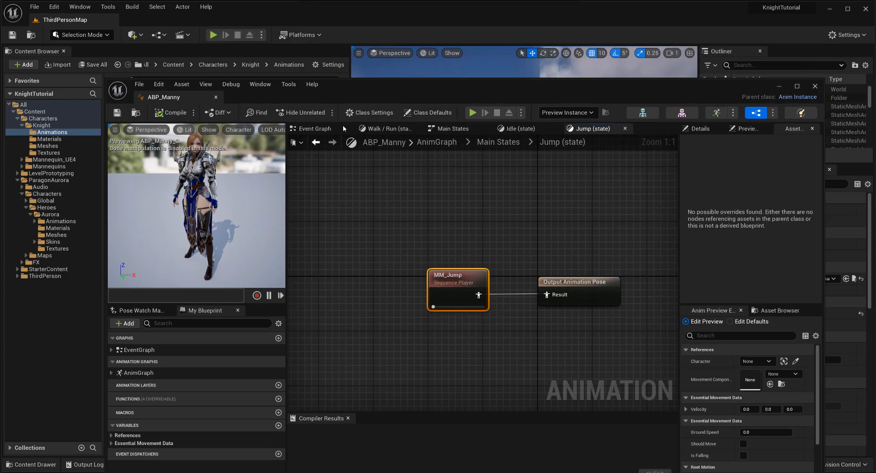
Replace MM_Jump in the Jump state with a Jump_Start sequence player connected to Output Animation Pose, compiling the blueprint
left_click_drag(343, 45, 578, 83)
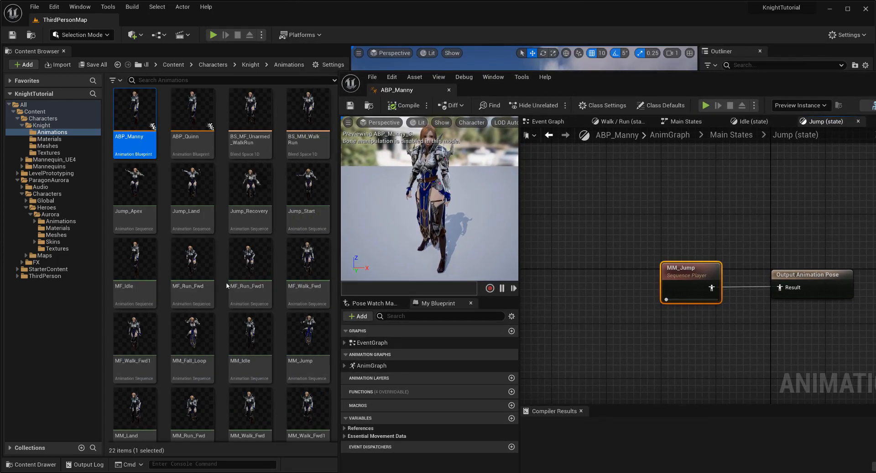
left_click_drag(308, 185, 658, 224)
left_click_drag(706, 247, 787, 293)
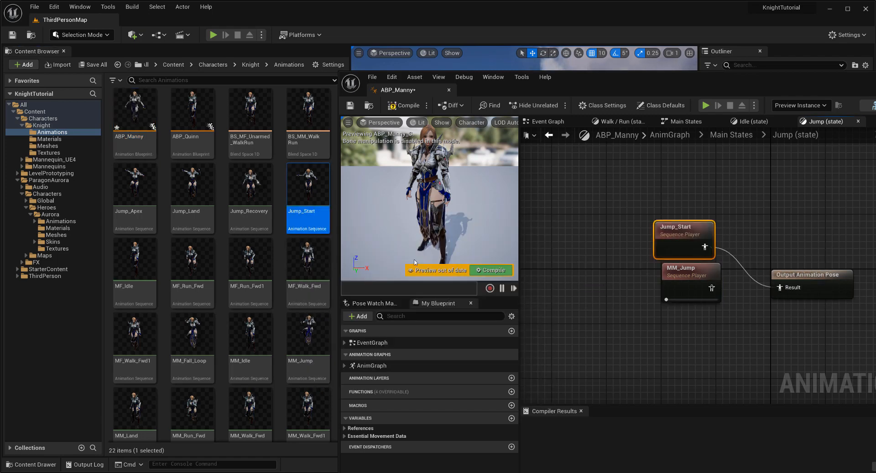
left_click(501, 271)
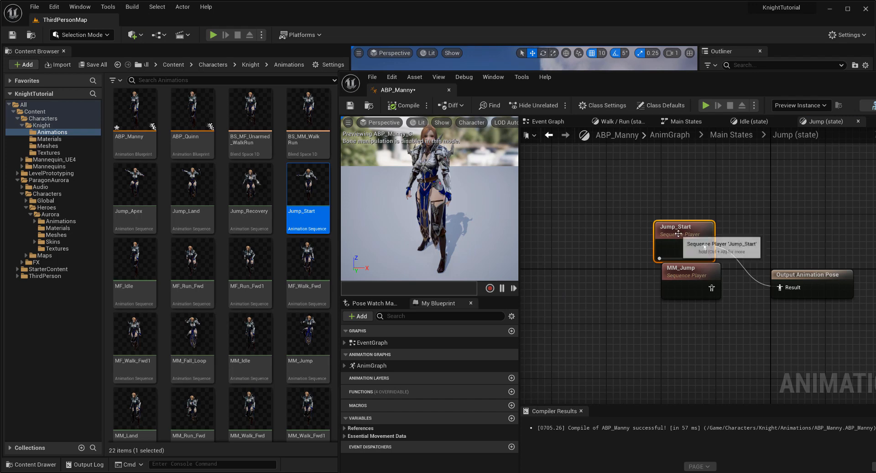
left_click(684, 270)
key("Delete")
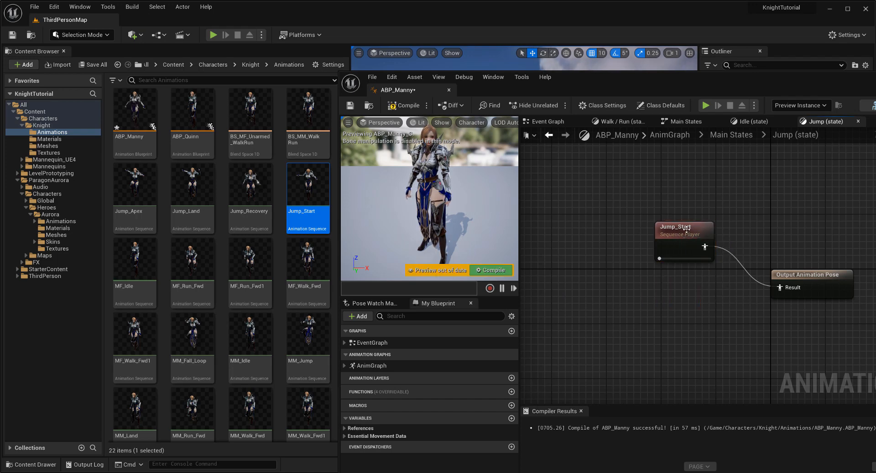
left_click_drag(680, 229, 680, 263)
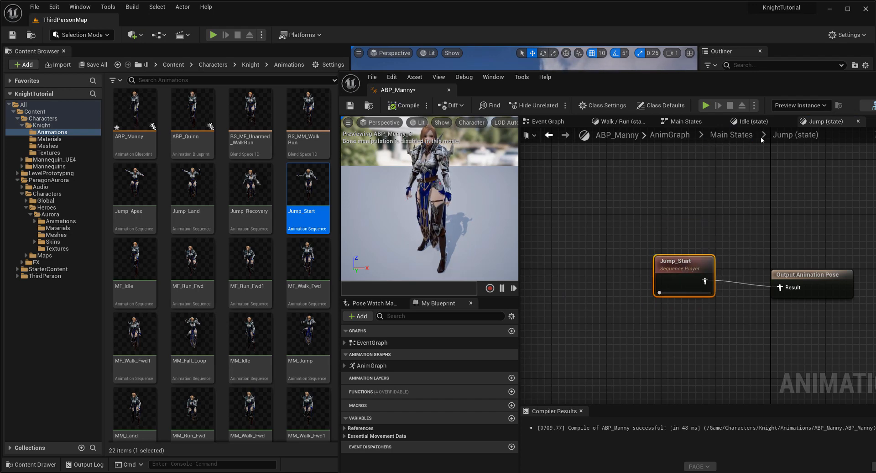
In the Fall Loop state, replace MM_Fall_Loop with a Jump_Apex sequence player connected to Output Animation Pose and compile
left_click_drag(709, 75, 596, 43)
left_click(620, 104)
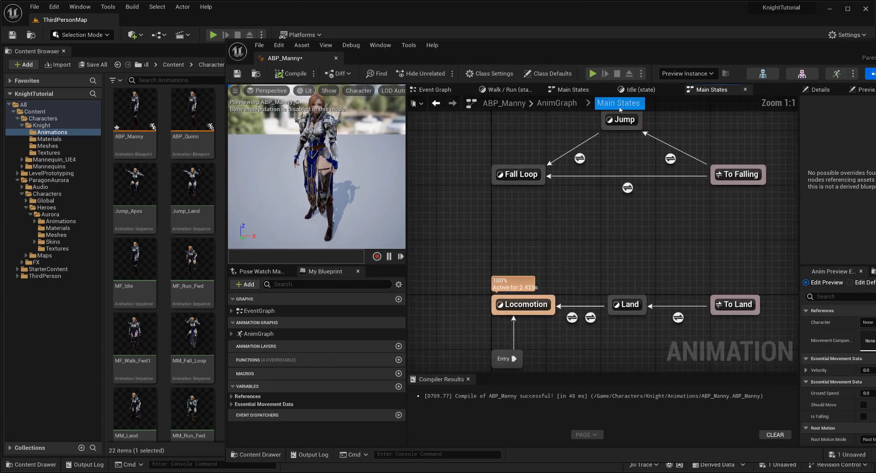
double_click(513, 178)
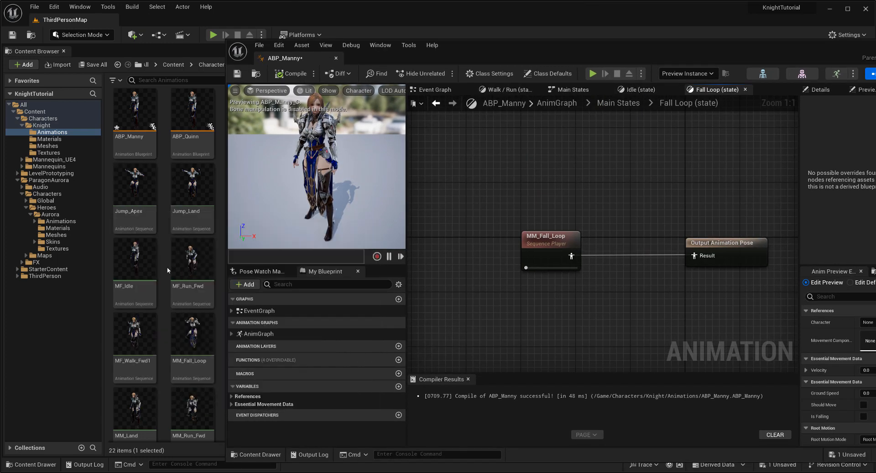
left_click_drag(134, 204, 523, 191)
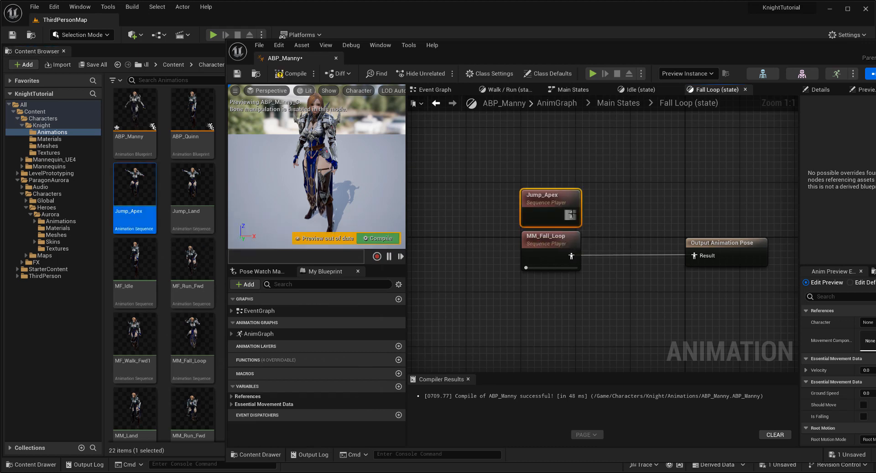
left_click_drag(571, 214, 693, 256)
left_click(552, 242)
key("Delete")
left_click_drag(554, 208, 554, 249)
left_click(378, 238)
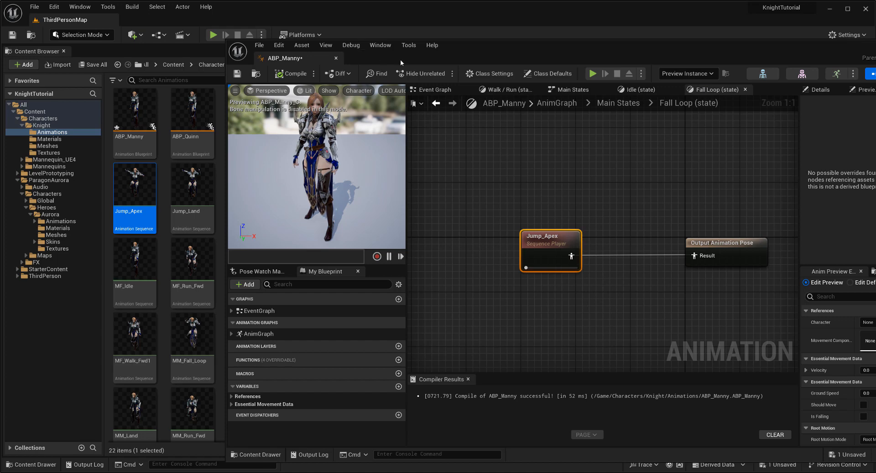
Return to the Main States state machine, open the Land state, and uncover the Knight's animation assets beside its graph
left_click(619, 104)
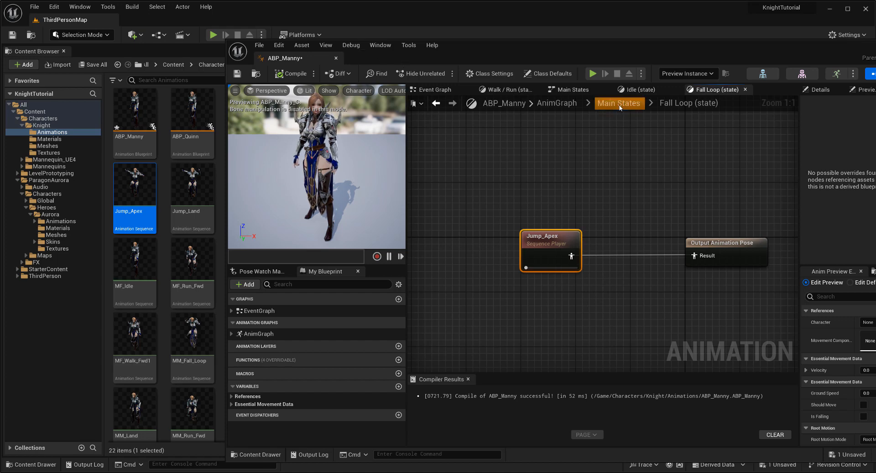
mouse_move(632, 310)
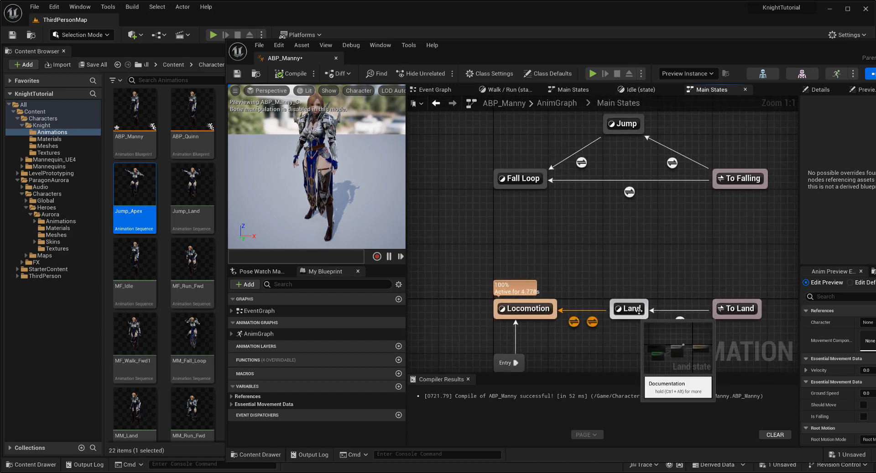
double_click(625, 311)
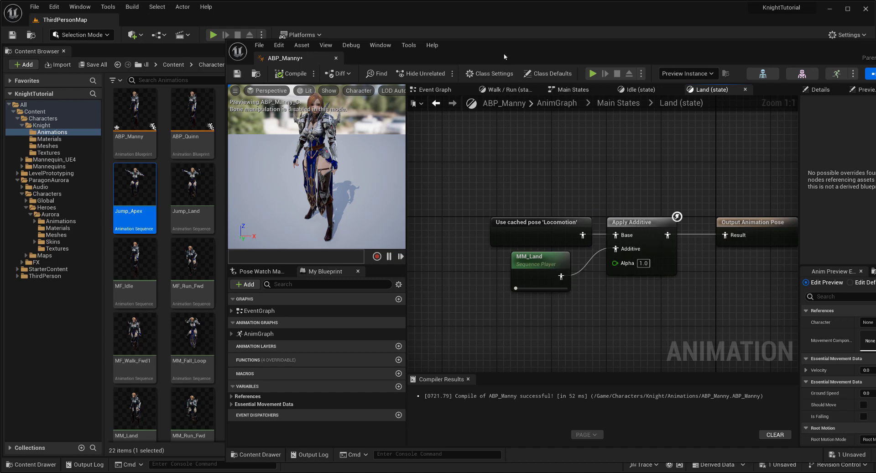
left_click_drag(504, 53, 549, 57)
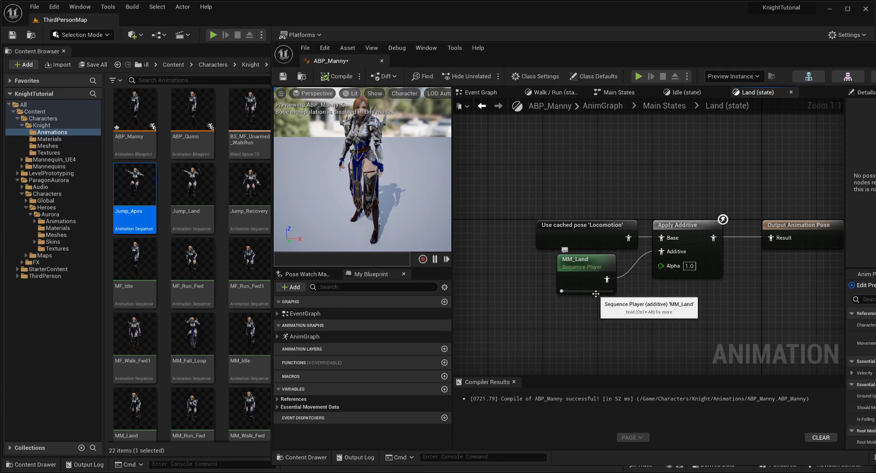
left_click(589, 276)
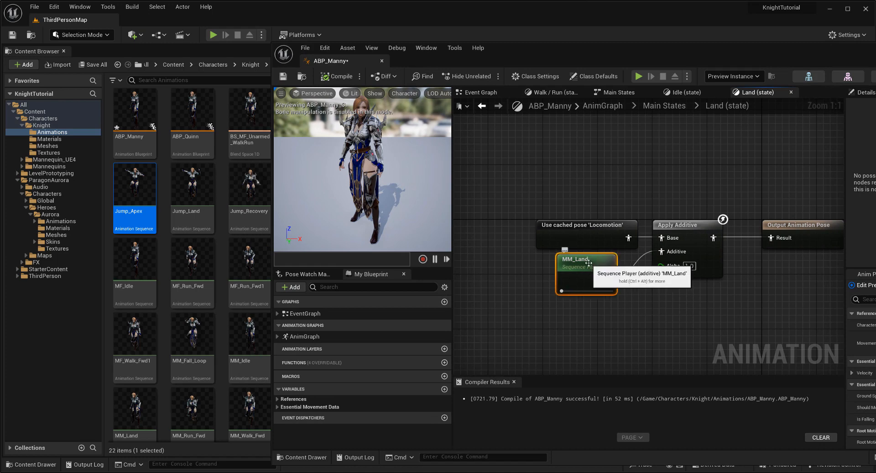
left_click_drag(588, 60, 636, 57)
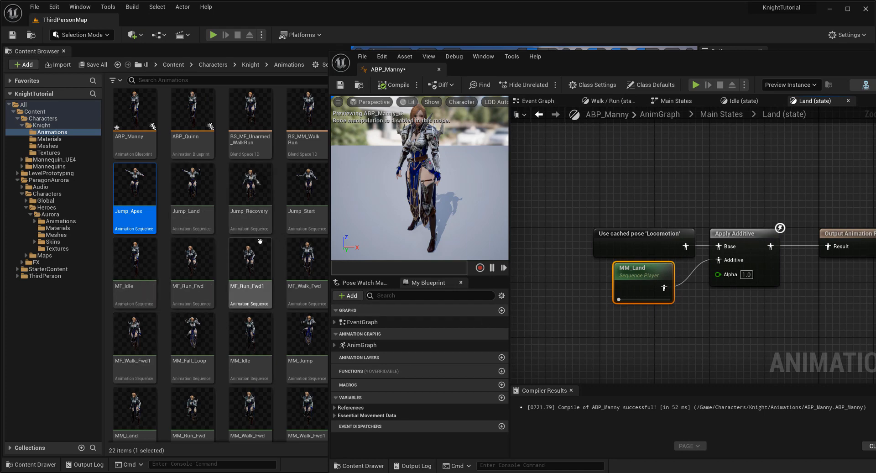
Preview Jump_Recovery, add it as a sequence player in the Land state, connect it to Apply Additive's Additive input and compile
double_click(238, 230)
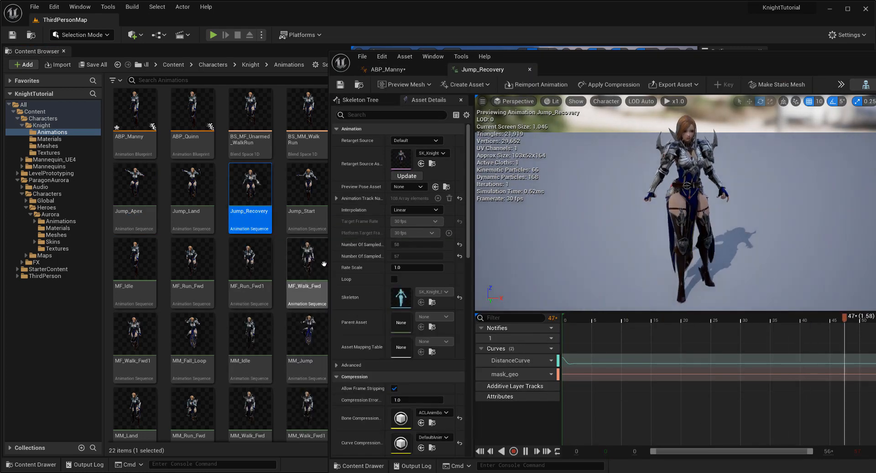
left_click(395, 70)
left_click_drag(250, 194, 621, 182)
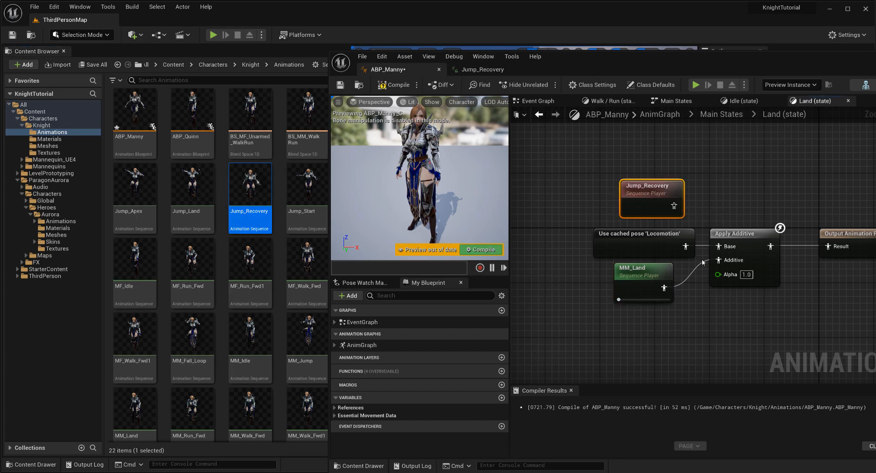
left_click_drag(710, 247, 719, 260)
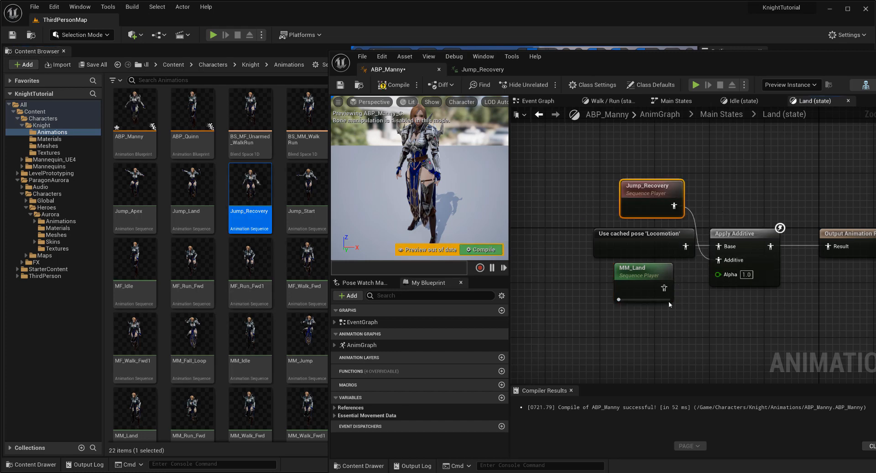
left_click(488, 253)
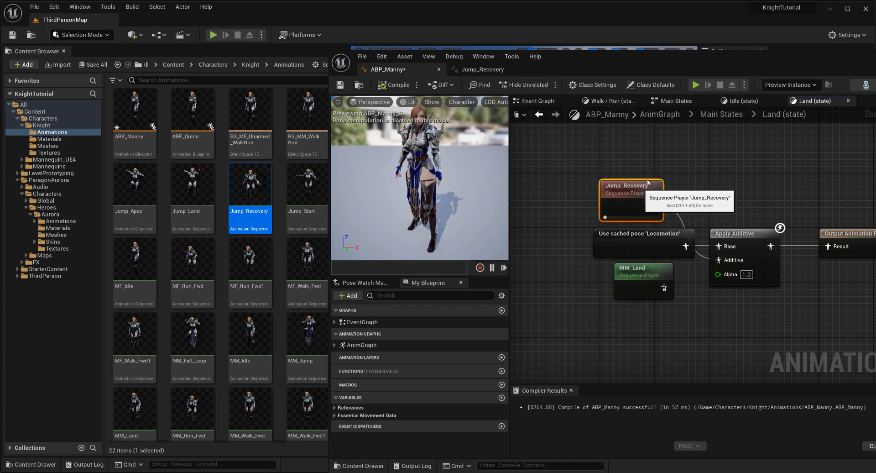
left_click_drag(656, 190, 643, 184)
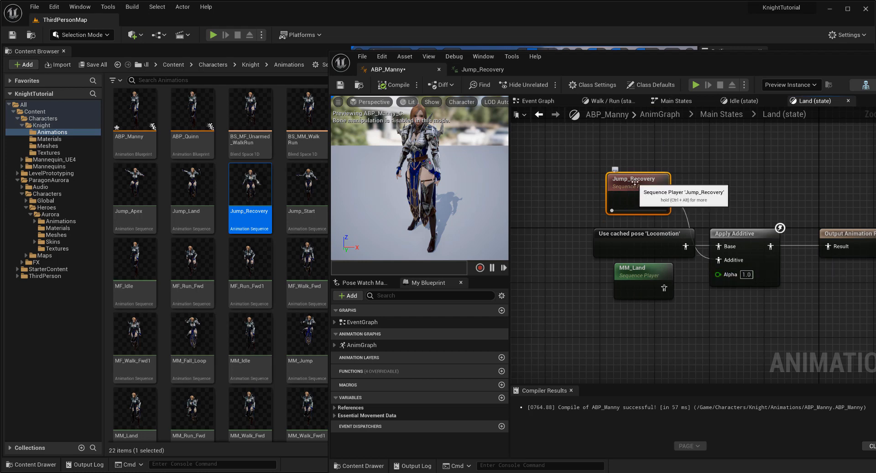
Set Jump_Recovery's Additive Anim Type to Local Space with Skeleton Reference Pose as its Base Pose Type, and save the animation
double_click(250, 201)
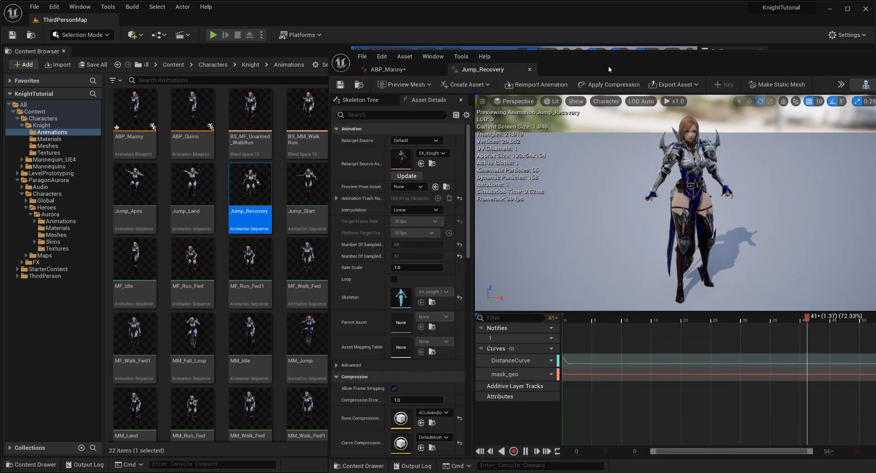
left_click_drag(609, 66, 532, 48)
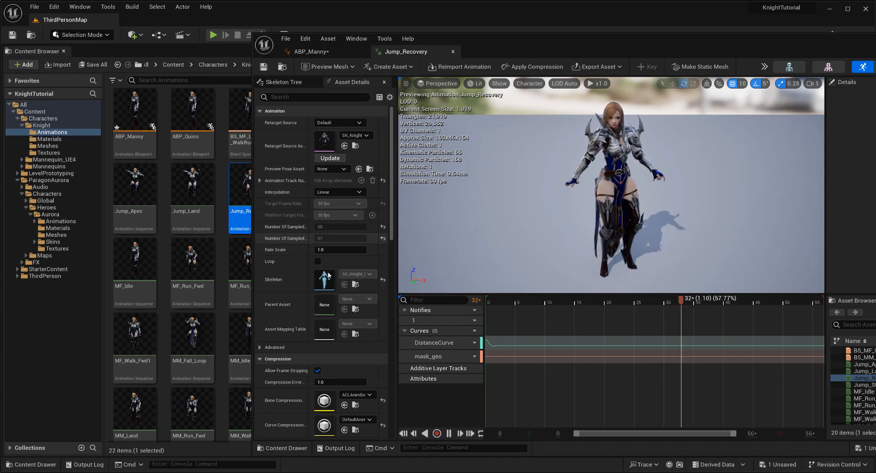
scroll(328, 273, "down", 3)
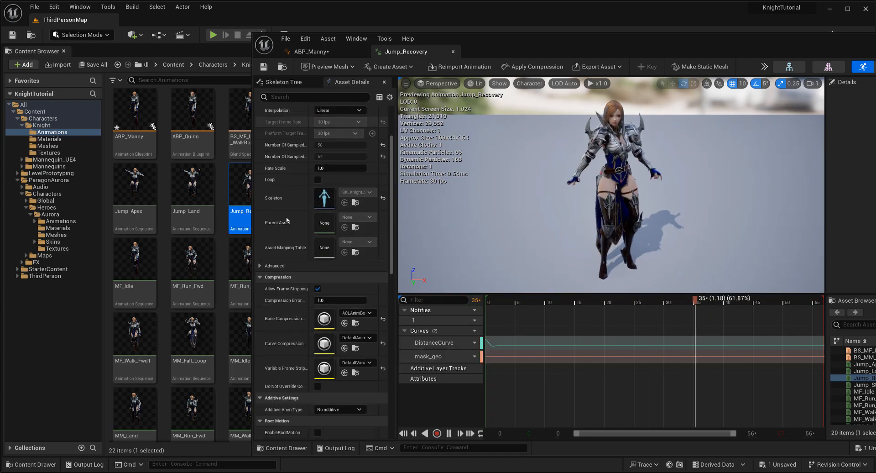
scroll(286, 220, "down", 5)
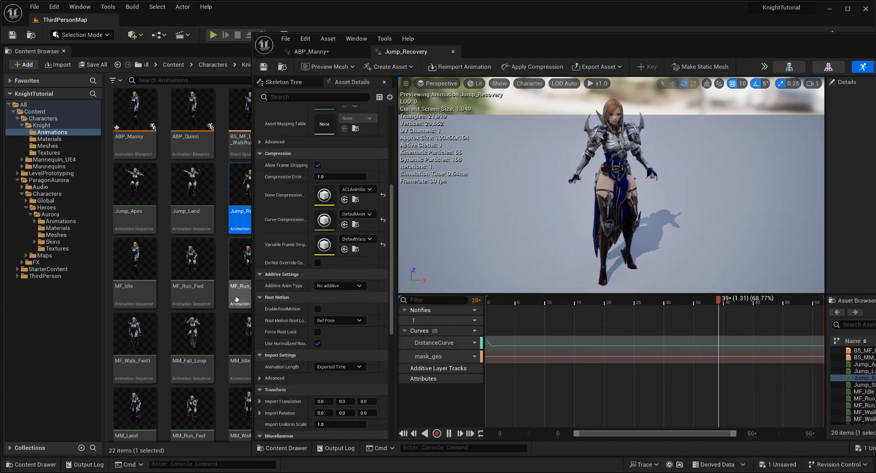
left_click(340, 285)
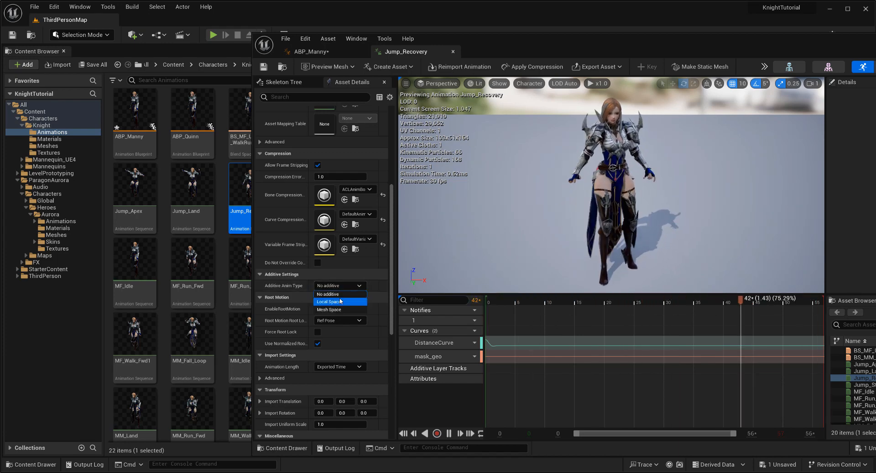
left_click(340, 301)
left_click(346, 298)
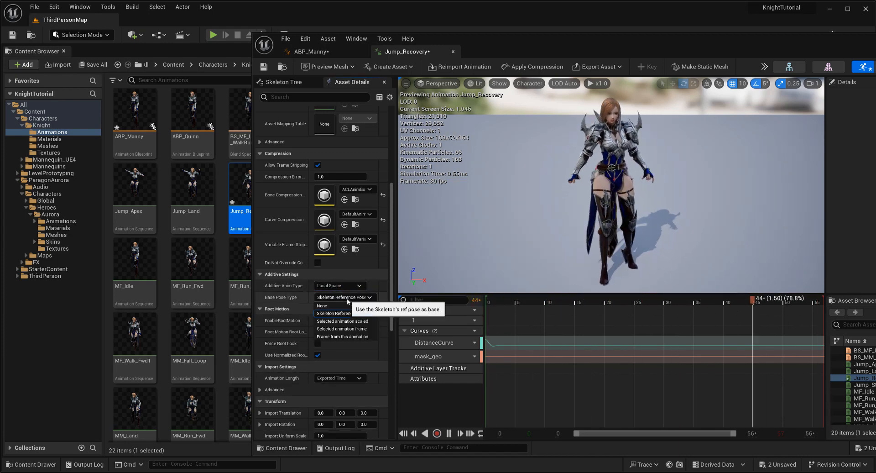
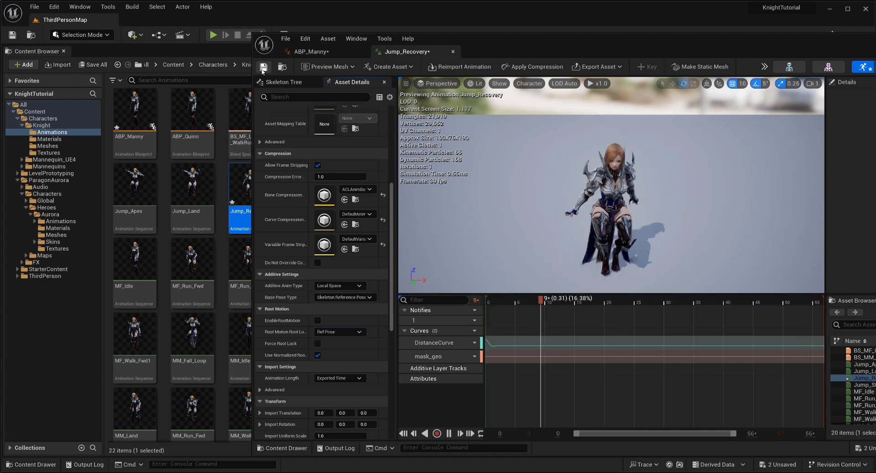
Check the Land state graph, then playtest the level by running and jumping repeatedly with the Knight, and stop the session
left_click(328, 53)
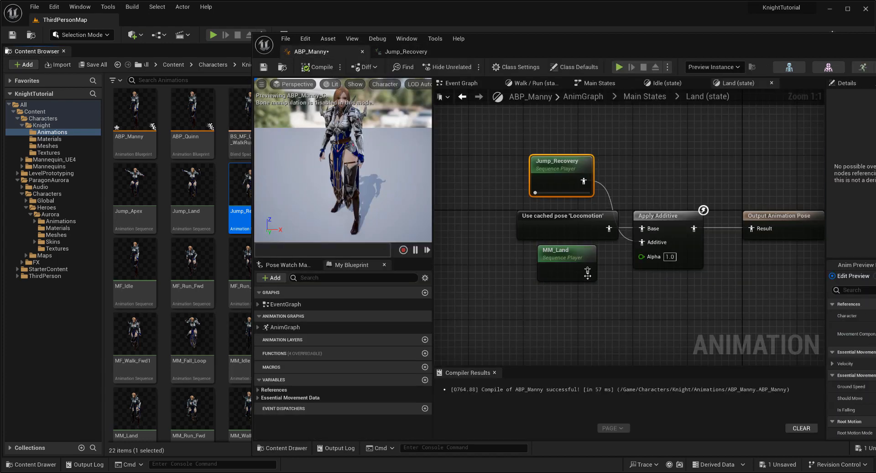
left_click(173, 30)
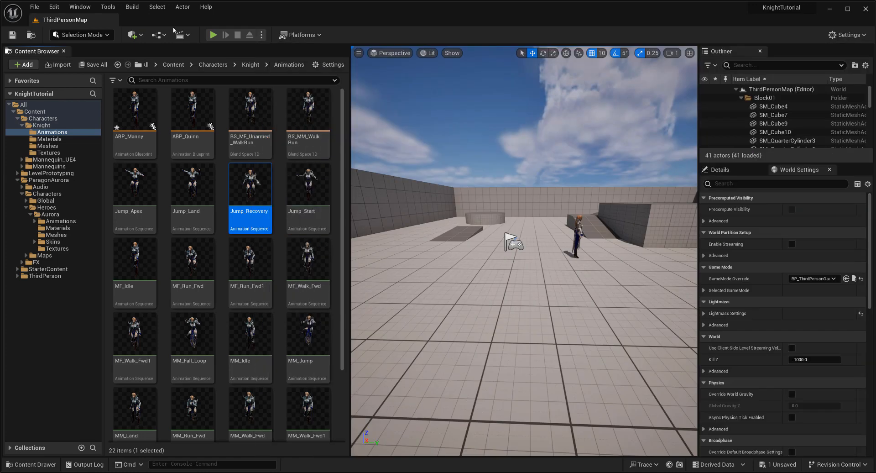
left_click(212, 35)
key("space")
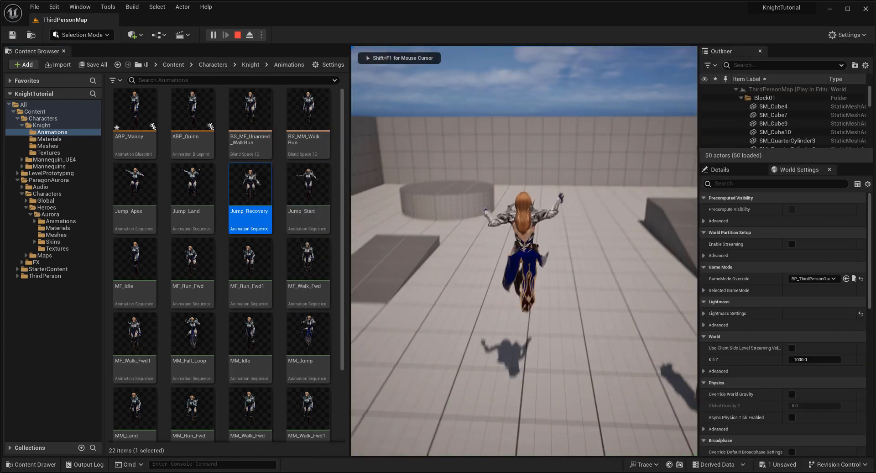
key("space")
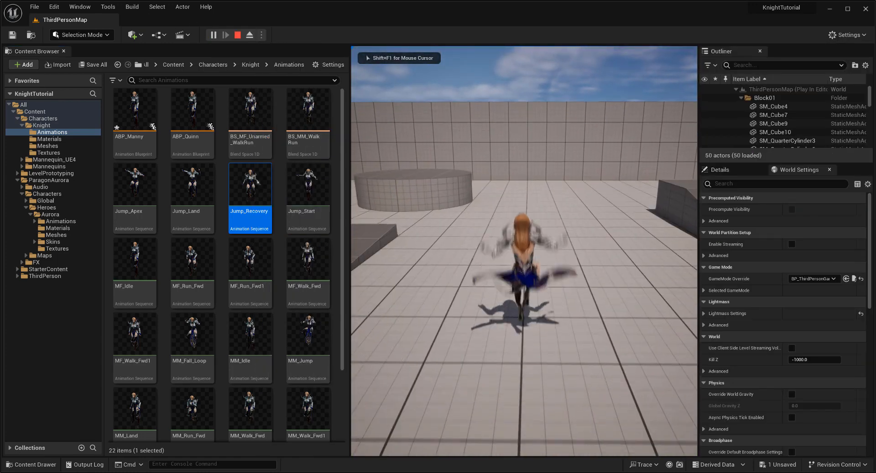
key("space")
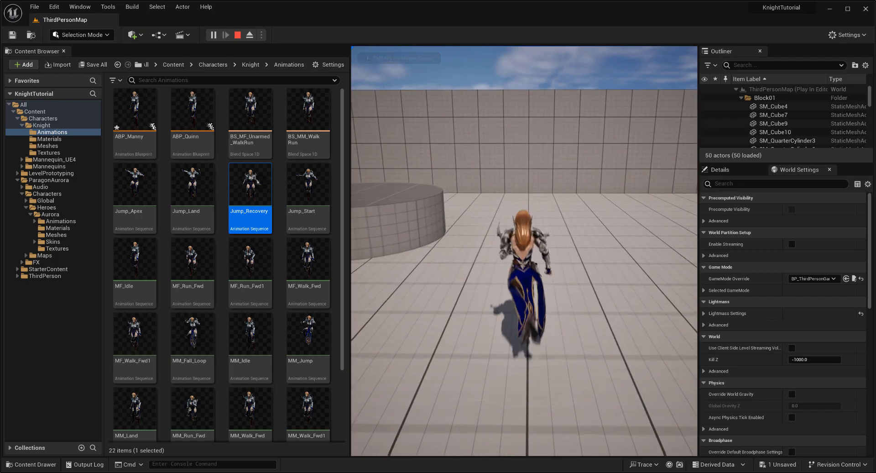
key("space")
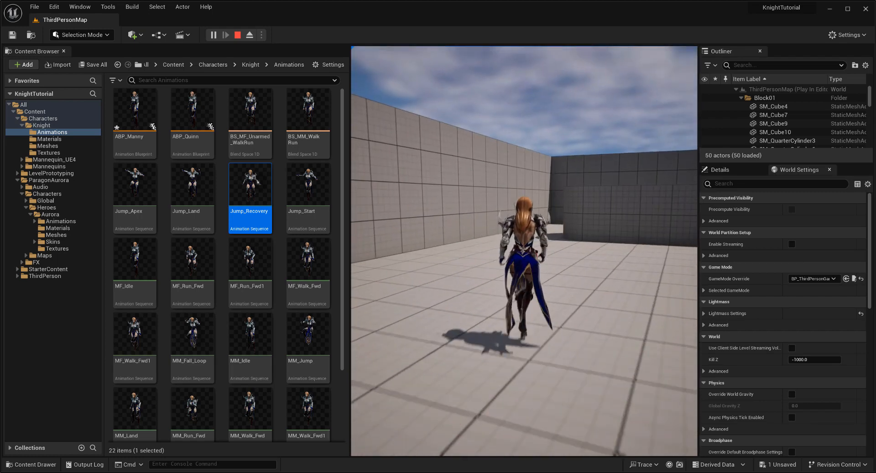
key("space")
key("w")
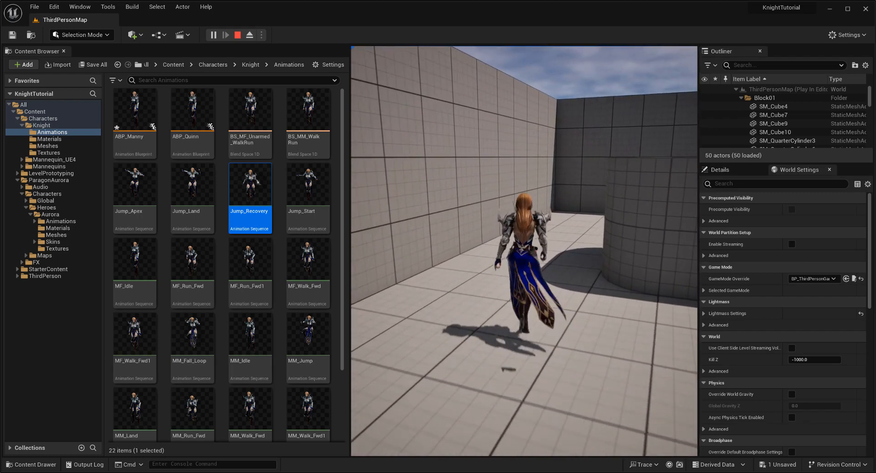
key("space")
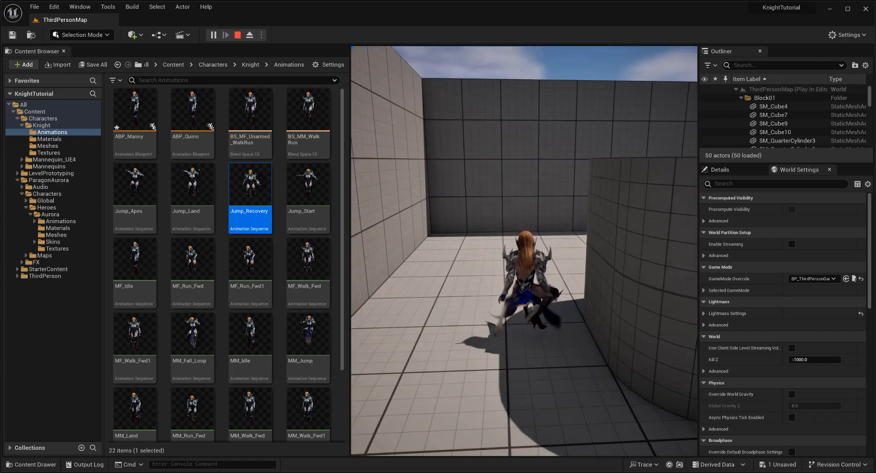
key("Escape")
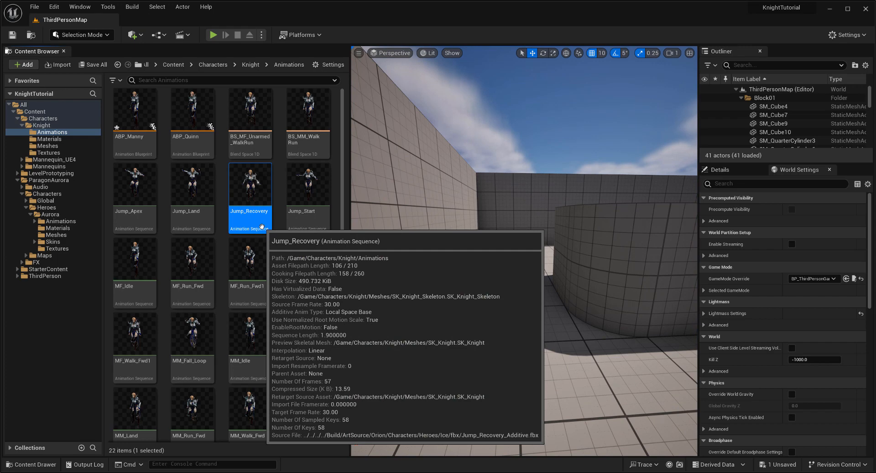
Reopen the Jump_Recovery animation and set its Base Pose Type to Selected animation scaled
double_click(262, 226)
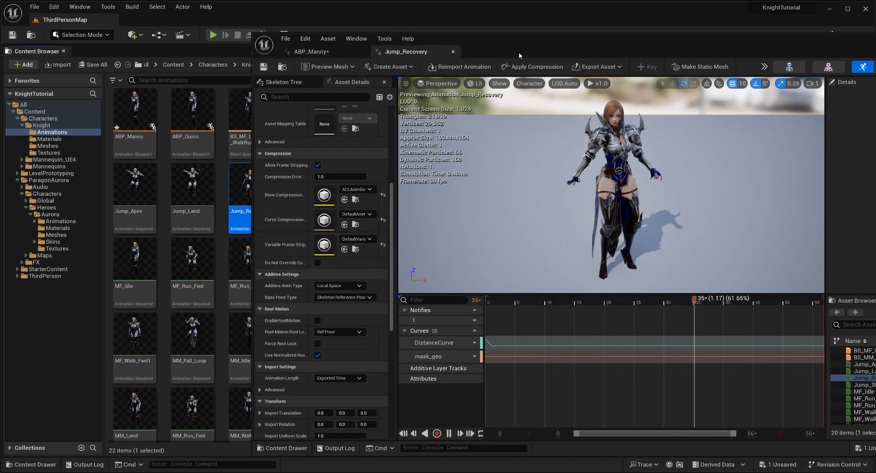
left_click_drag(520, 56, 587, 72)
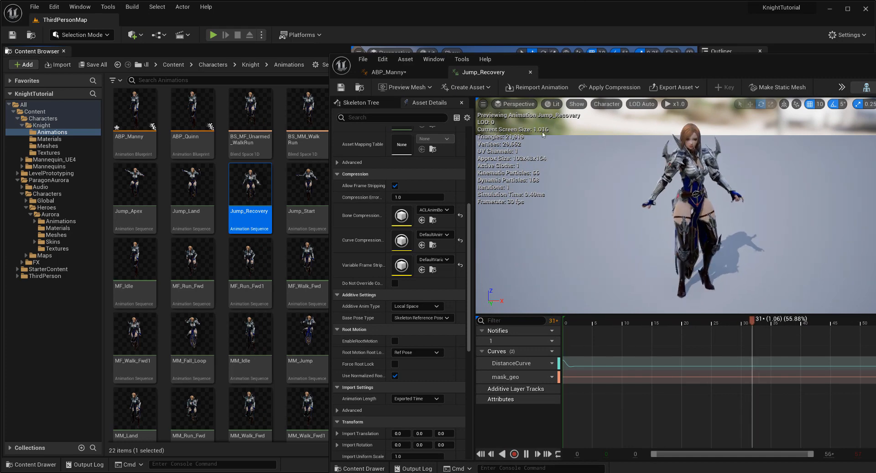
left_click(317, 304)
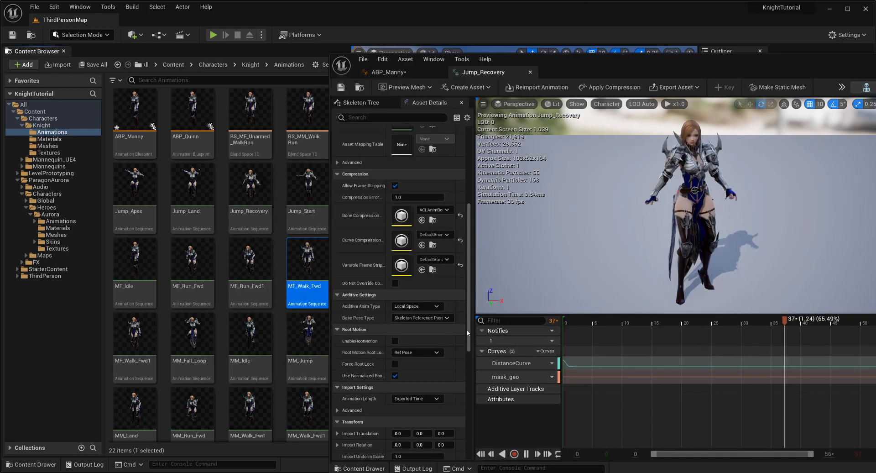
scroll(449, 324, "down", 3)
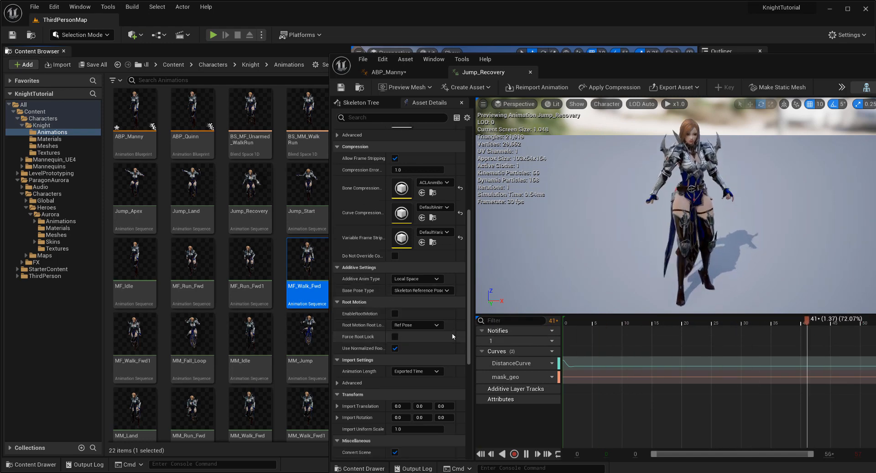
left_click(434, 278)
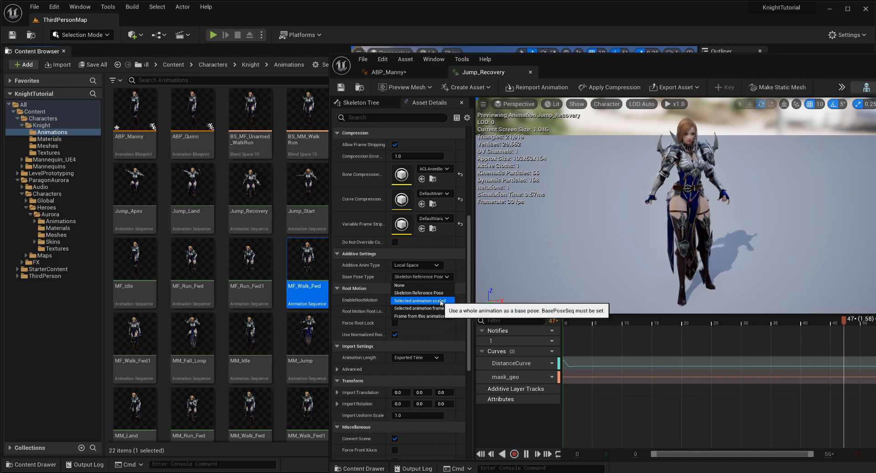
left_click(441, 301)
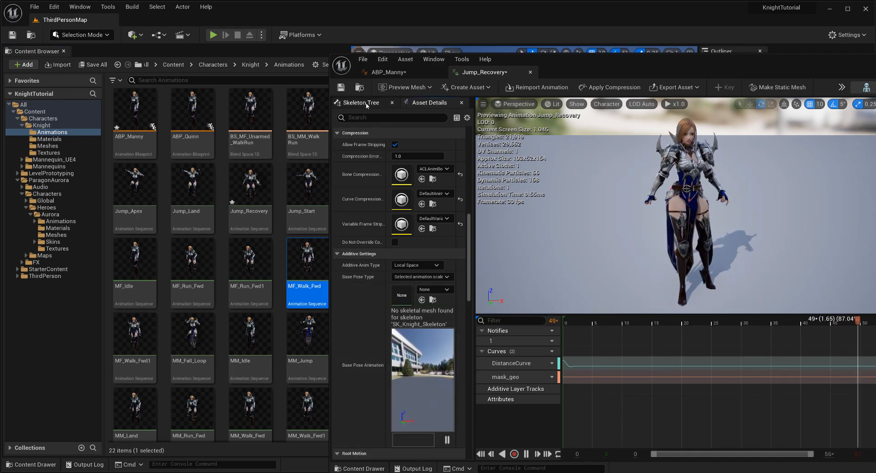
Playtest the level with the Knight using the changed Jump_Recovery additive settings, and stop the session
left_click(220, 55)
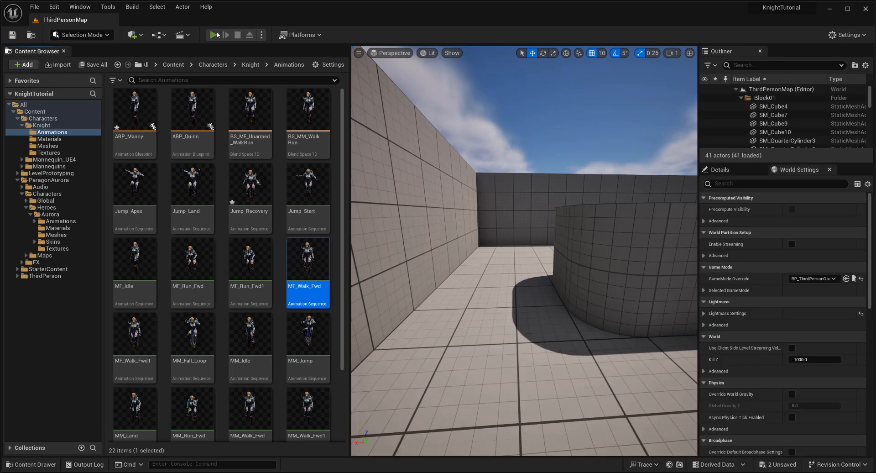
left_click(215, 35)
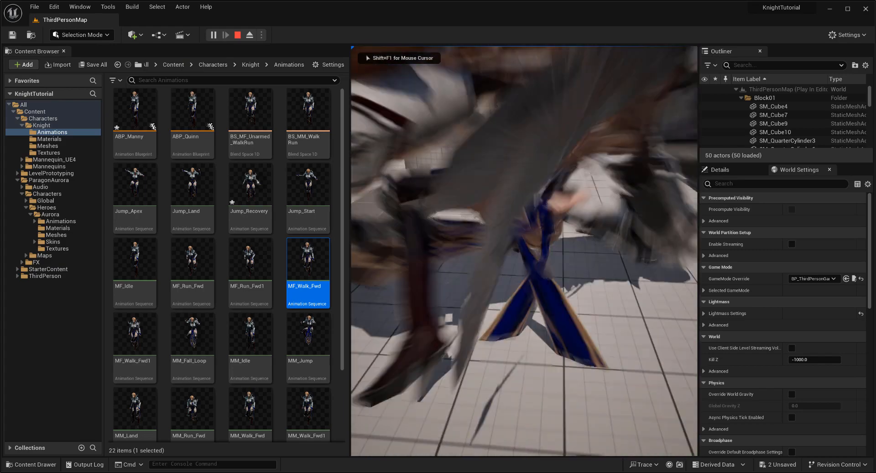
key("Escape")
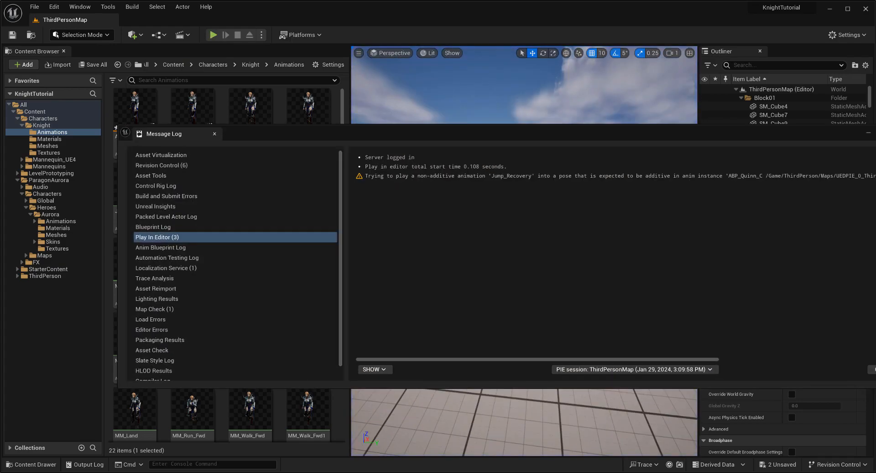
Reopen the Jump_Recovery animation, set its Base Pose Type to None and its Additive Anim Type to No additive
double_click(307, 265)
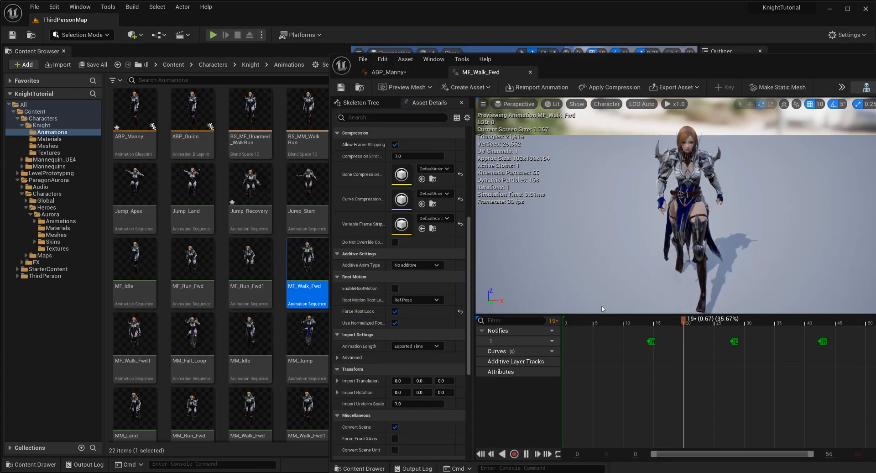
double_click(250, 196)
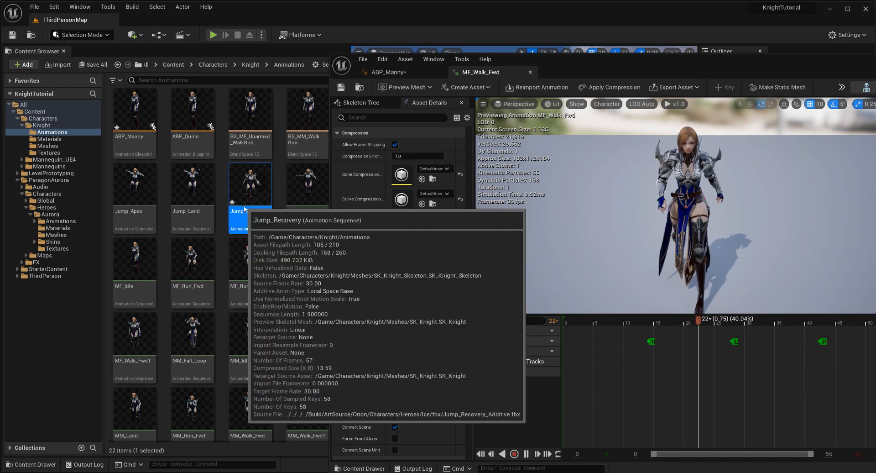
left_click(438, 276)
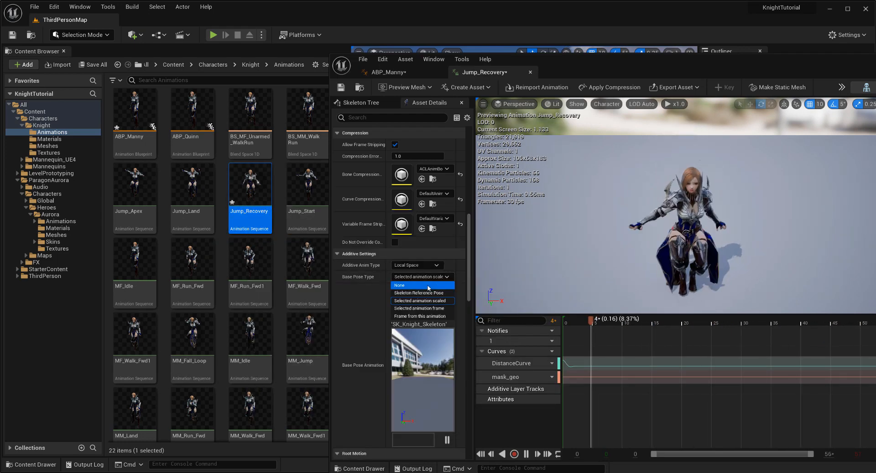
left_click(400, 284)
left_click(417, 265)
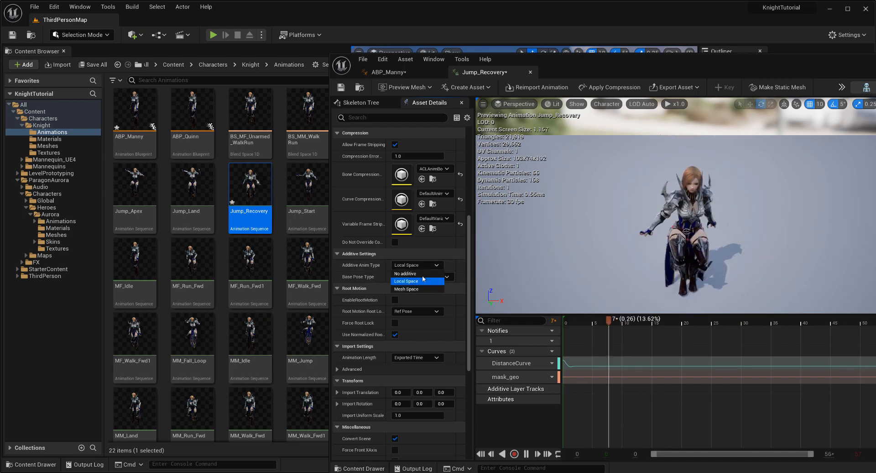
left_click(411, 274)
In ABP_Manny's Land state, connect Jump_Recovery directly to the Output Animation Pose, move the output node beside it and compile
left_click(392, 73)
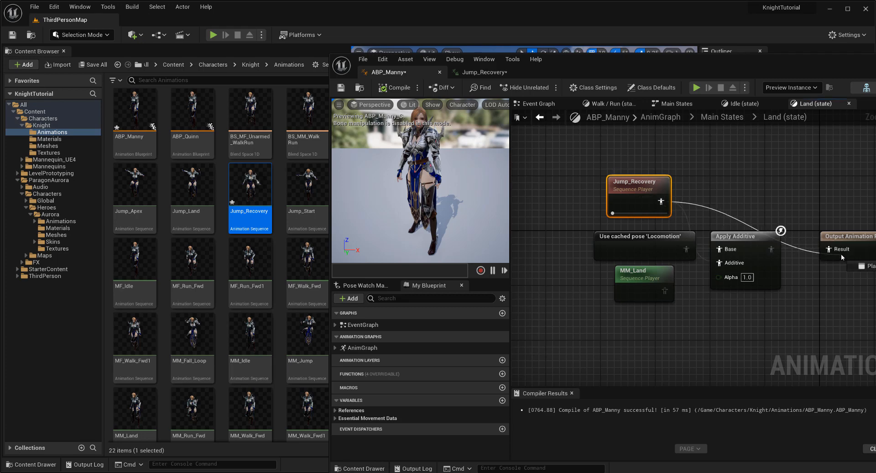
left_click_drag(842, 255, 843, 251)
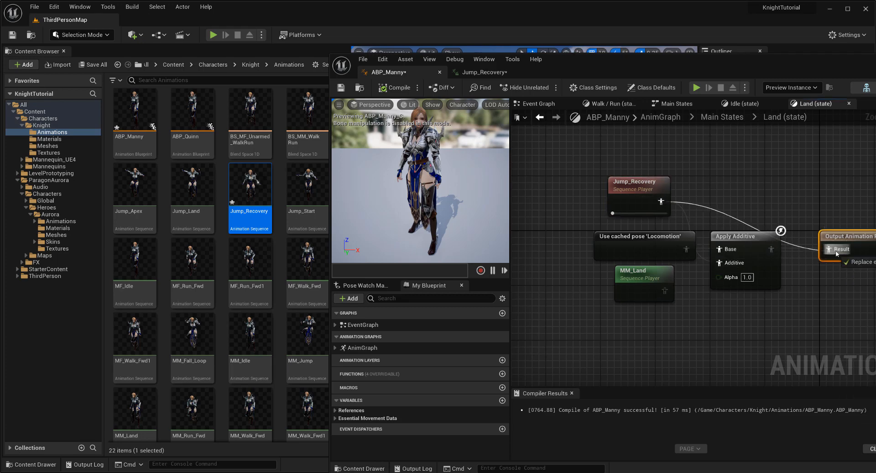
left_click_drag(851, 202, 845, 181)
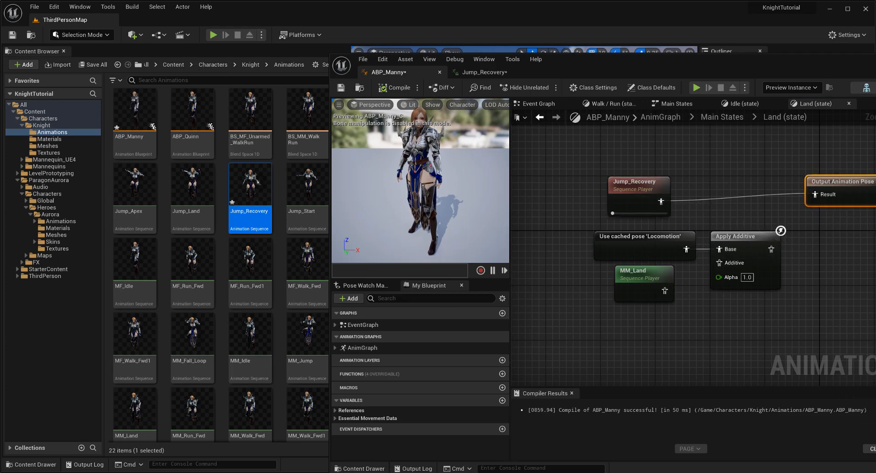
Playtest the level by running and jumping repeatedly with the Knight to check the direct Jump_Recovery landing, and stop the session
left_click(210, 56)
left_click(212, 36)
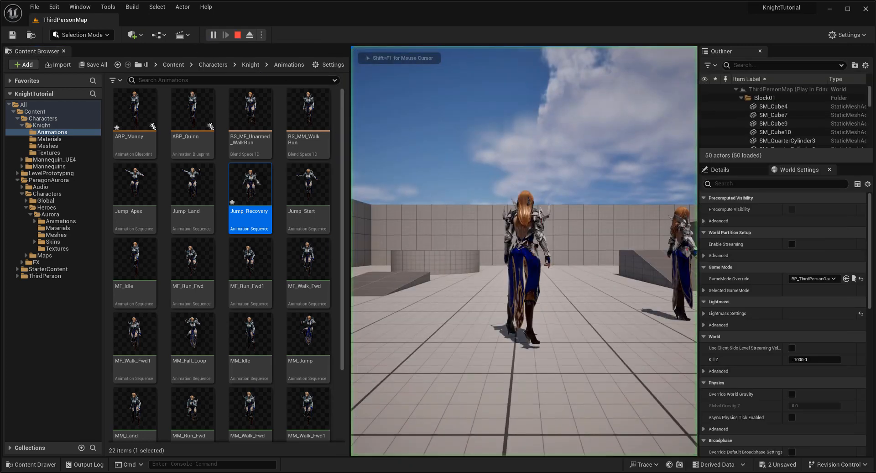
key("space")
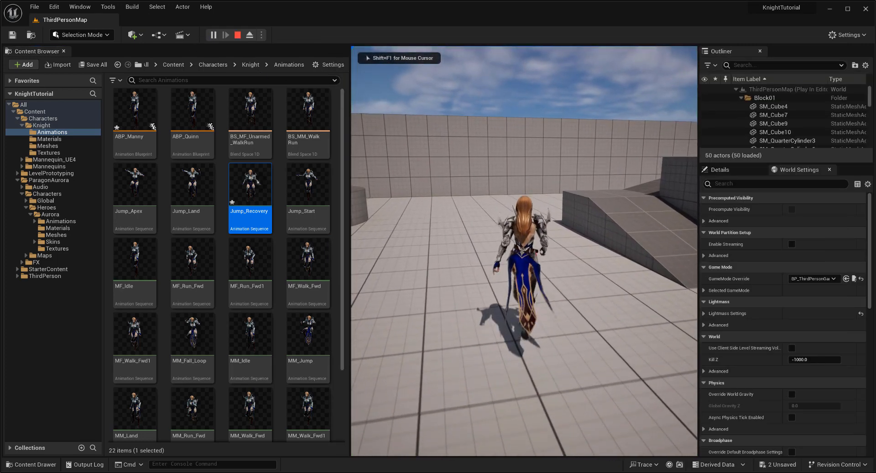
key("space")
key("space")
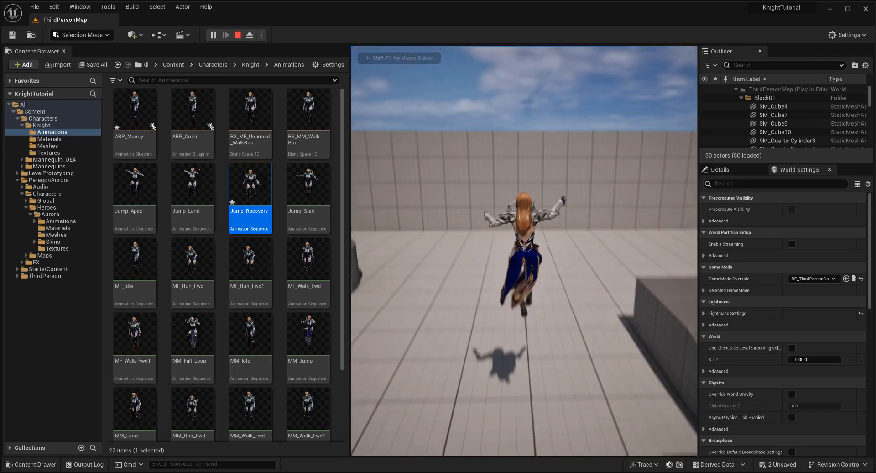
key("space")
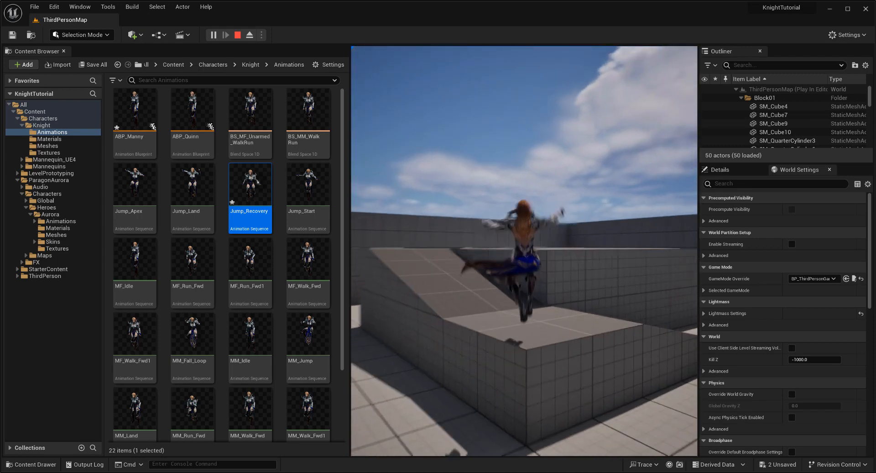
key("space")
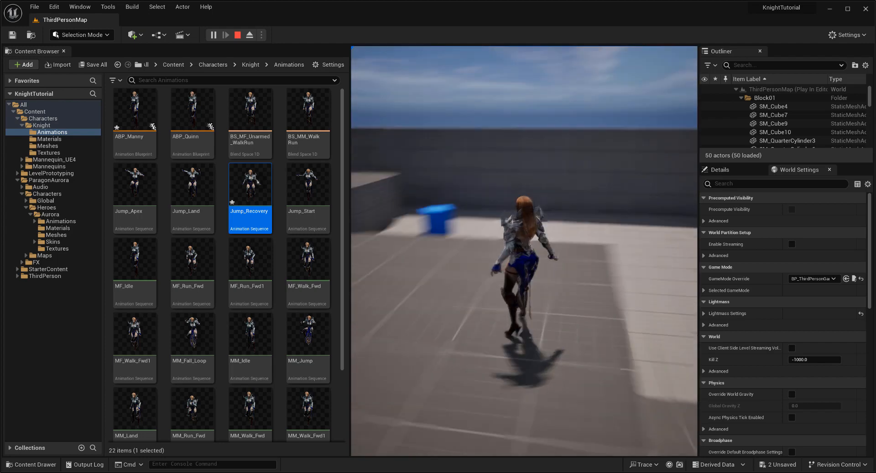
key("space")
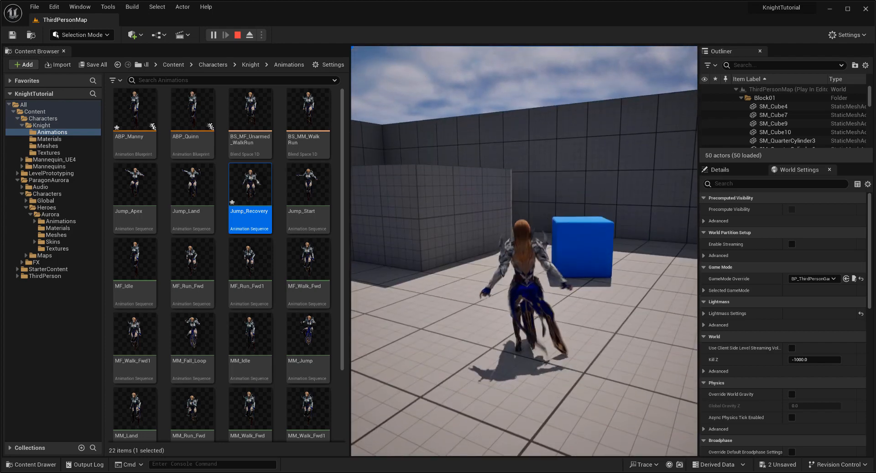
key("space")
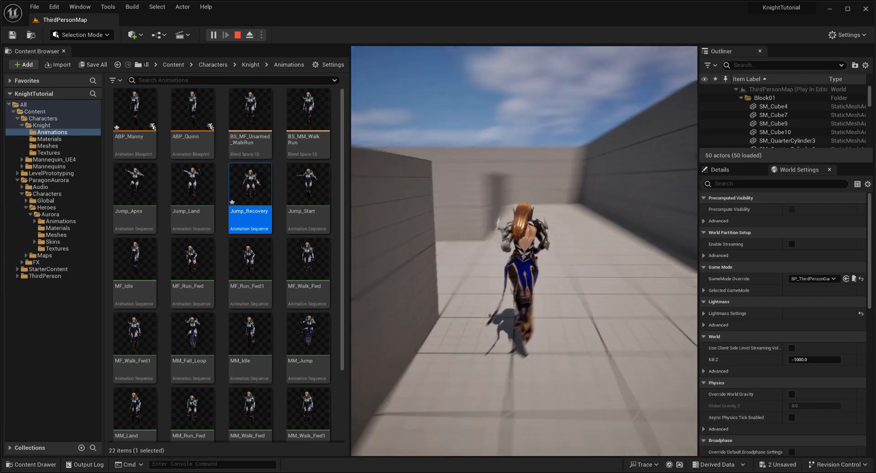
key("space")
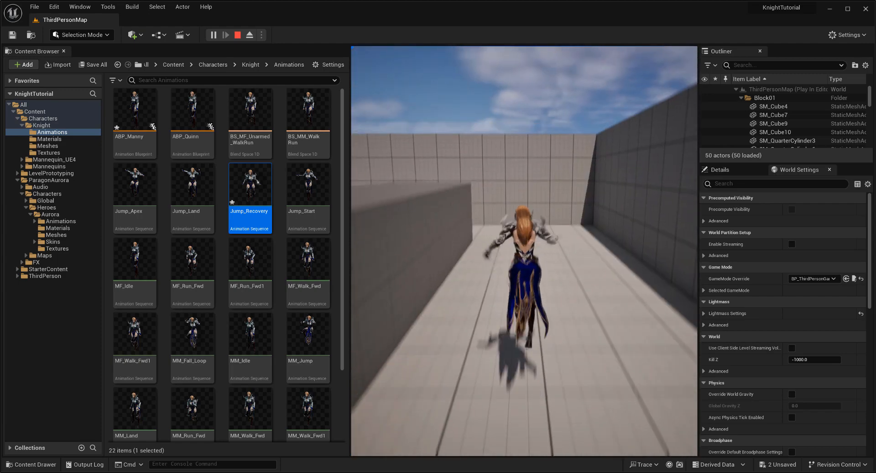
key("space")
key("w")
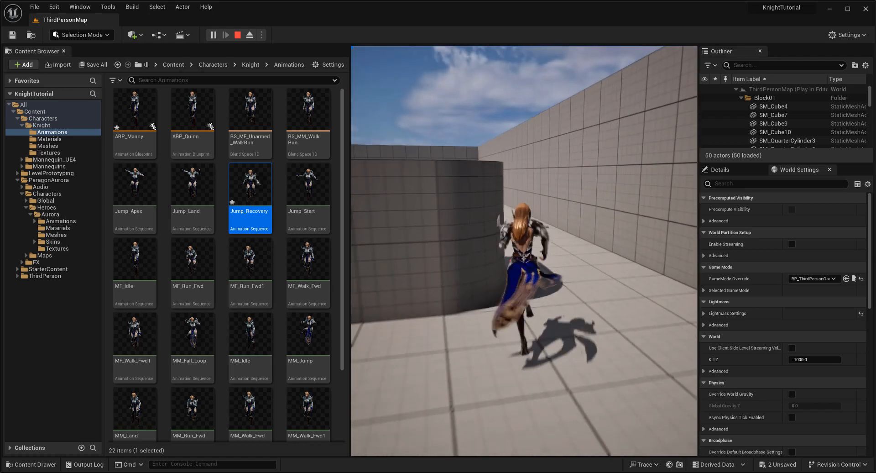
key("w")
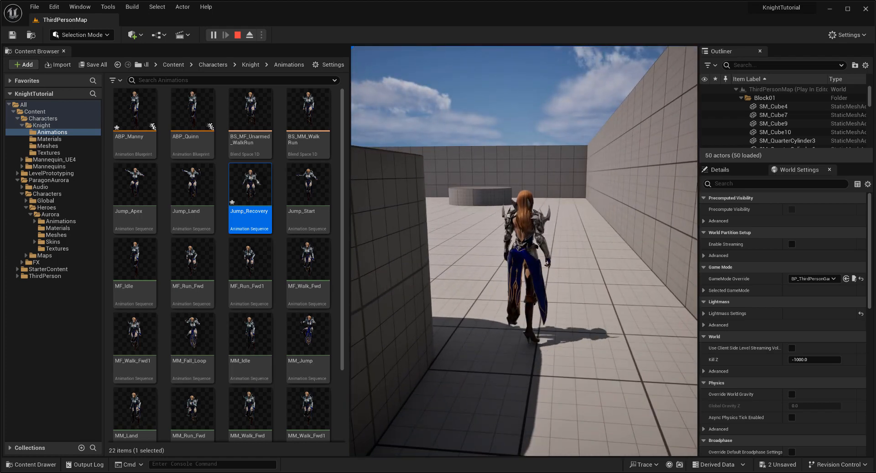
key("Escape")
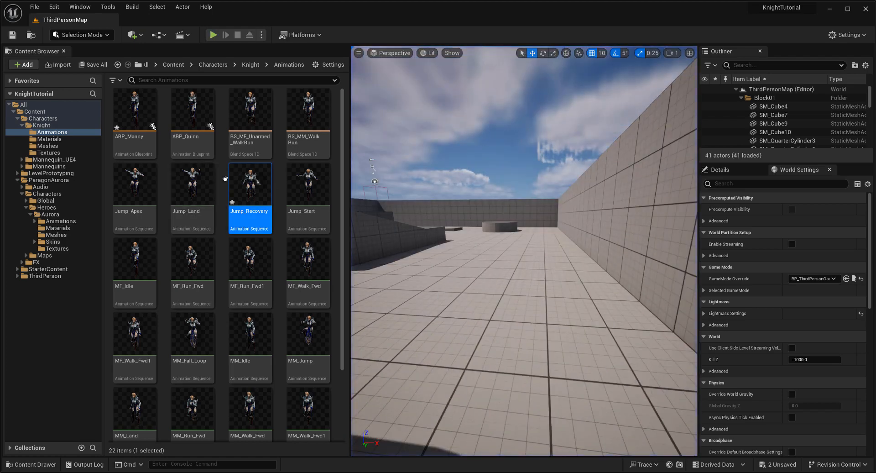
Browse the animation sequences in Paragon Aurora's Animations folder
left_click(61, 221)
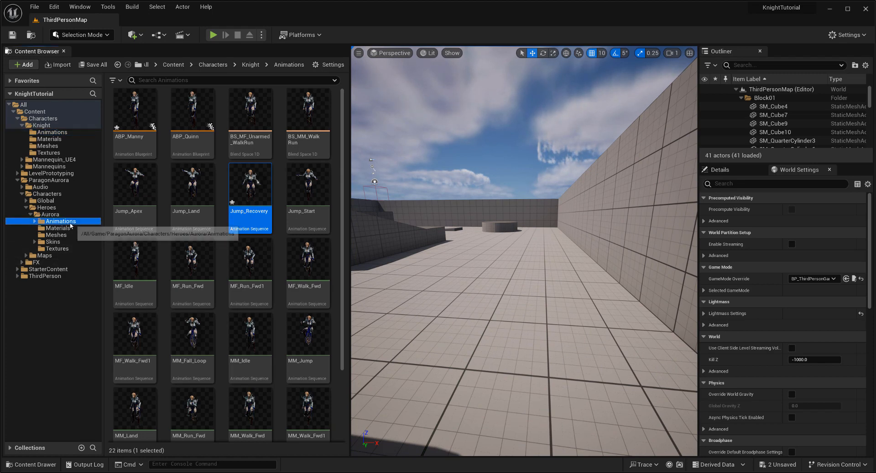
scroll(204, 379, "down", 20)
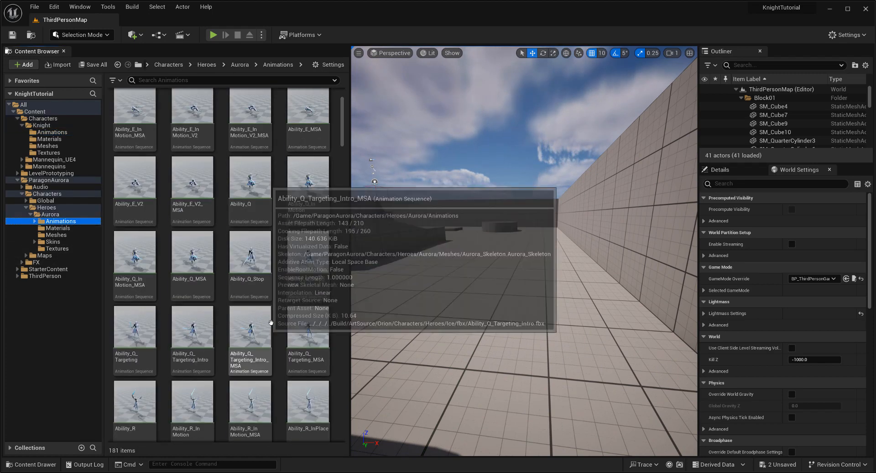
scroll(333, 399, "up", 5)
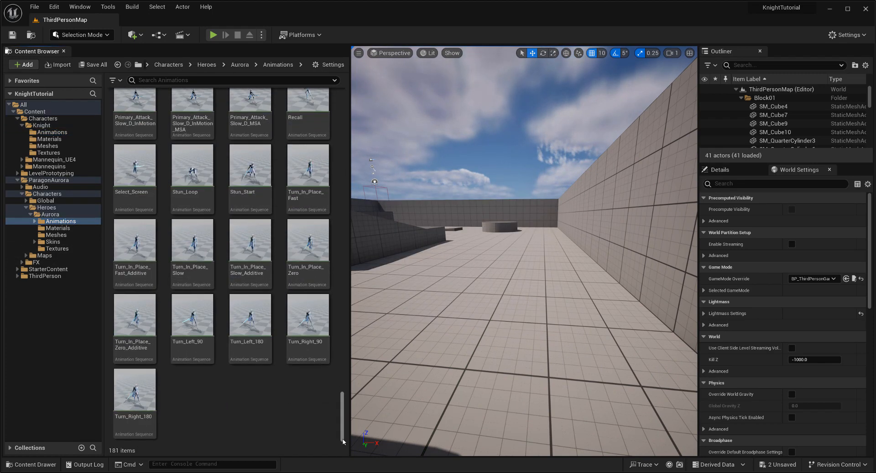
left_click_drag(351, 355, 362, 124)
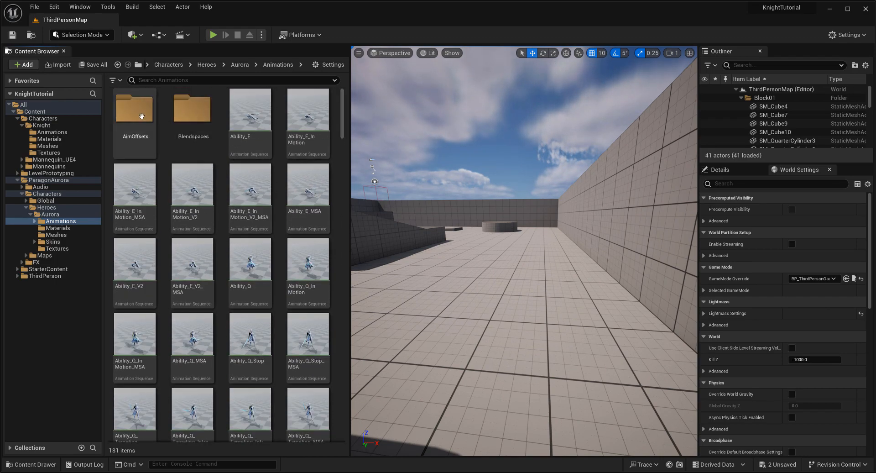
Open the RTG_Aurora retargeter from Aurora's Meshes folder and filter its animation assets by "idle"
left_click(56, 234)
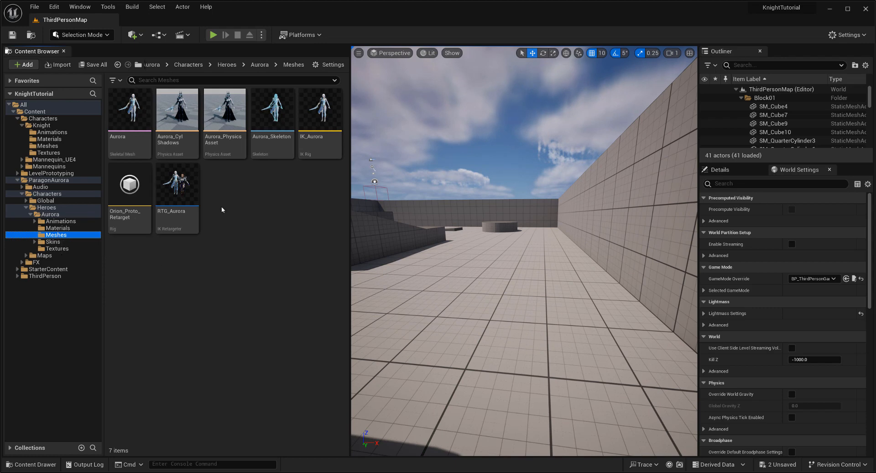
double_click(177, 187)
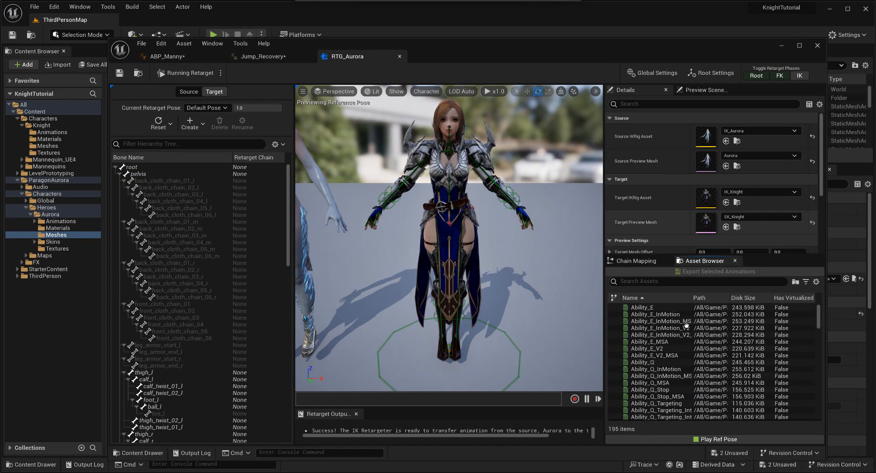
left_click(636, 281)
type("idle")
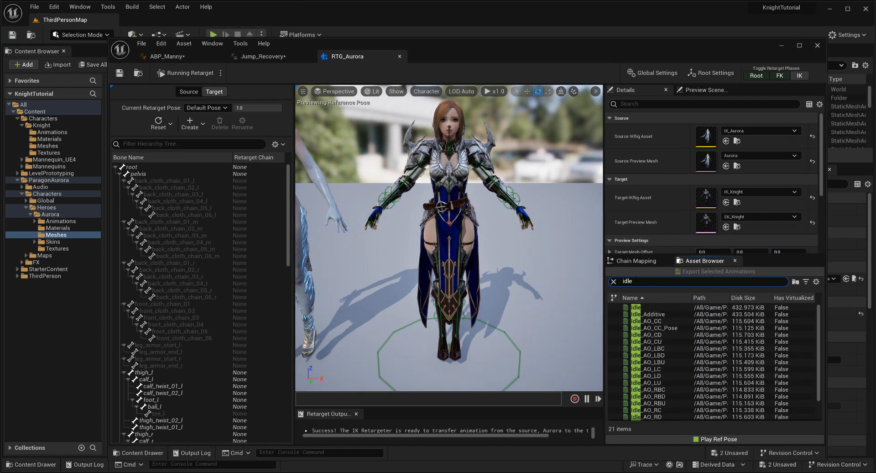
Export the retargeted Idle, Idle_Noise_A and Idle_Noise_B animations to the Characters/Knight/Animations folder
left_click(661, 313)
left_click(630, 307)
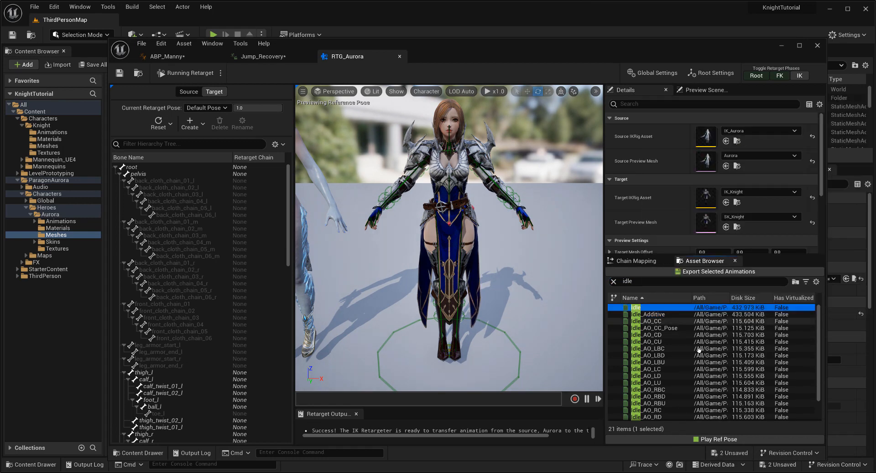
scroll(697, 352, "down", 3)
left_click(680, 404, "ctrl")
left_click(682, 411, "ctrl")
scroll(681, 368, "up", 3)
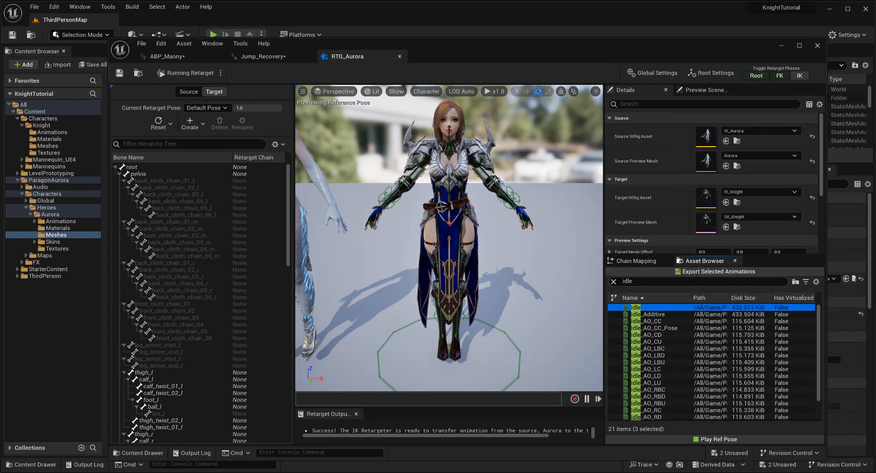
left_click(691, 272)
double_click(403, 180)
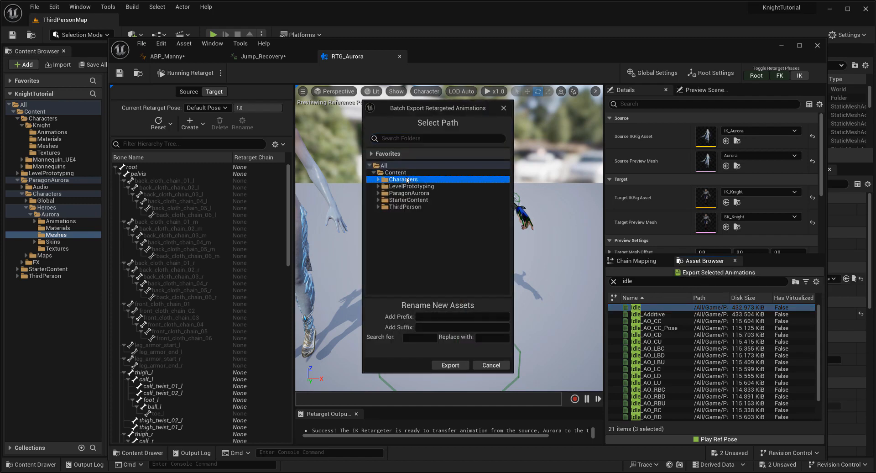
left_click(402, 187)
double_click(403, 186)
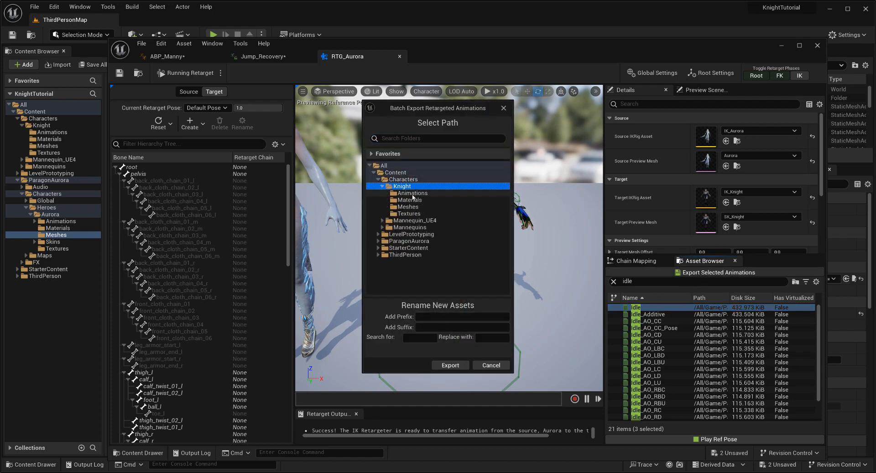
left_click(450, 365)
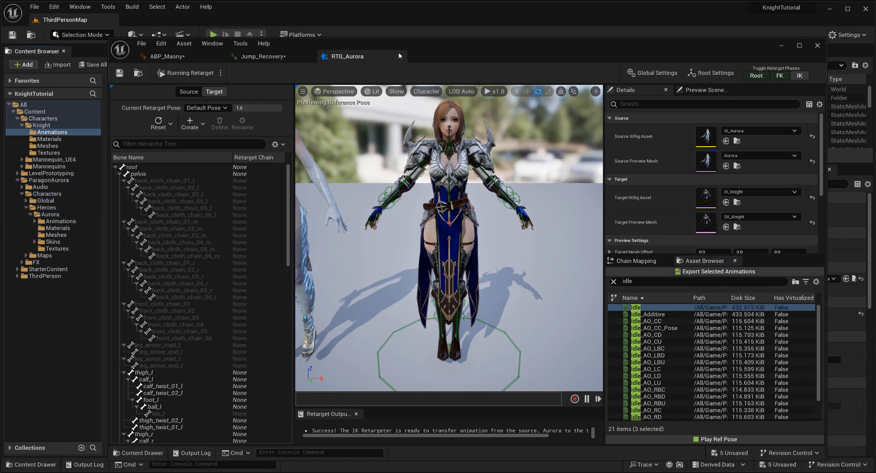
Close the RTG_Aurora and Jump_Recovery editors and delete the cached pose, Apply Additive and MM_Land nodes from ABP_Manny's Land state
middle_click(346, 61)
middle_click(312, 60)
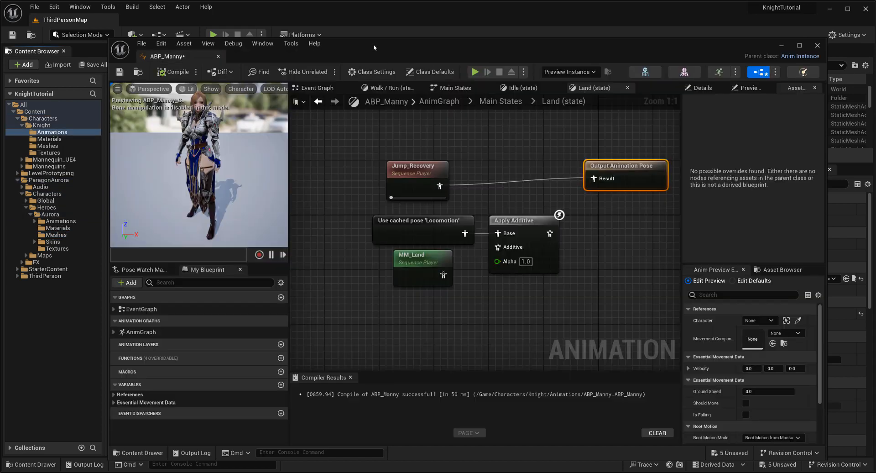
left_click_drag(372, 46, 514, 61)
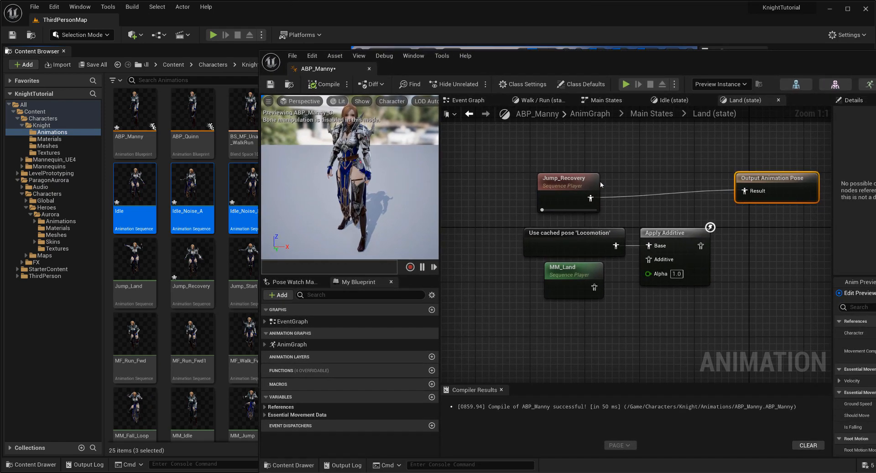
left_click(580, 175)
left_click_drag(652, 301, 560, 214)
key("Delete")
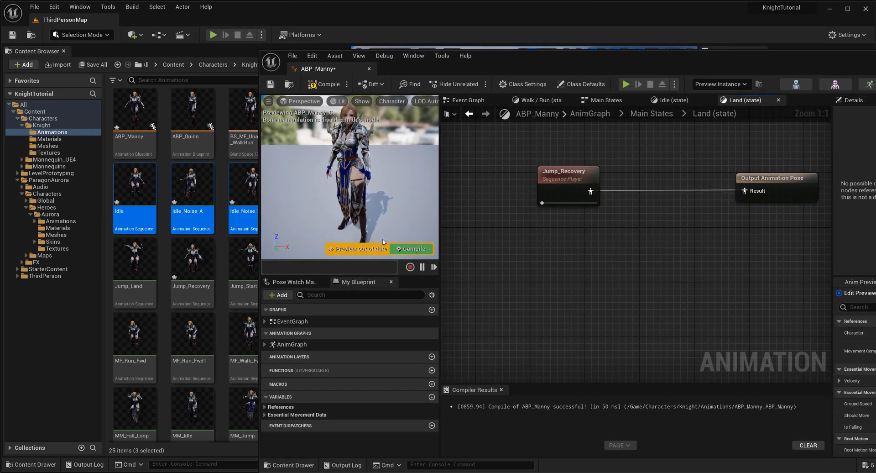
Open the Idle state inside the Locomotion state machine of ABP_Manny's AnimGraph
left_click(590, 114)
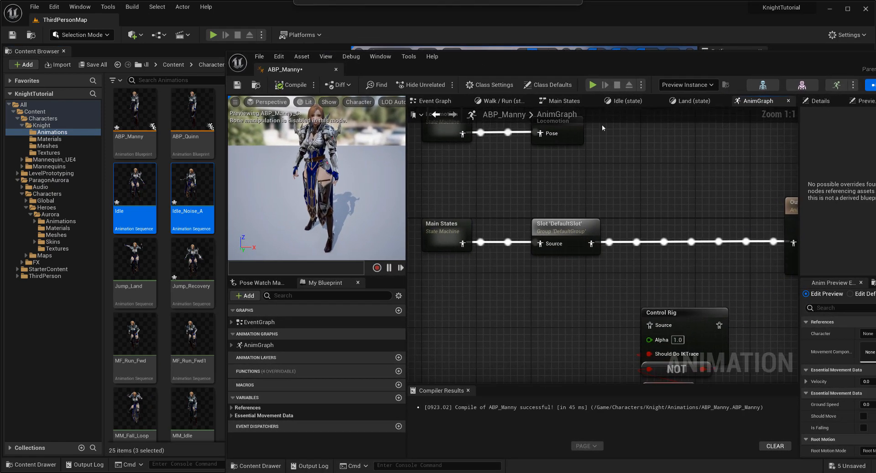
right_click_drag(505, 204, 537, 270)
double_click(473, 203)
right_click_drag(526, 239, 546, 257)
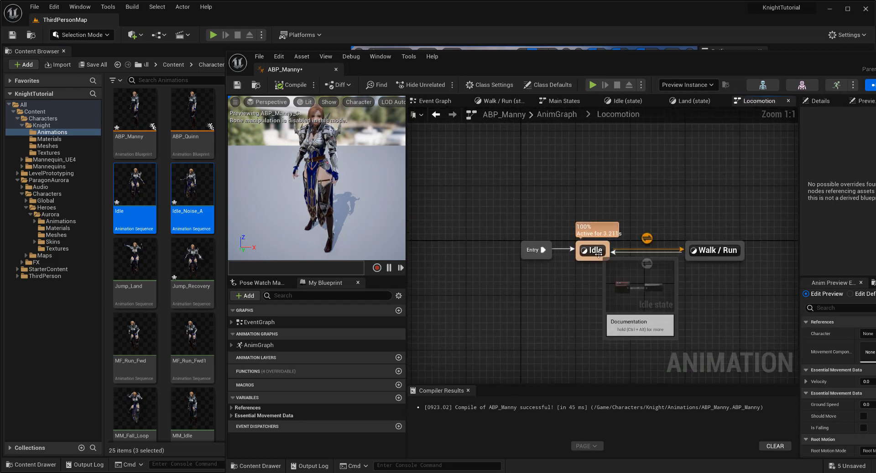
double_click(596, 251)
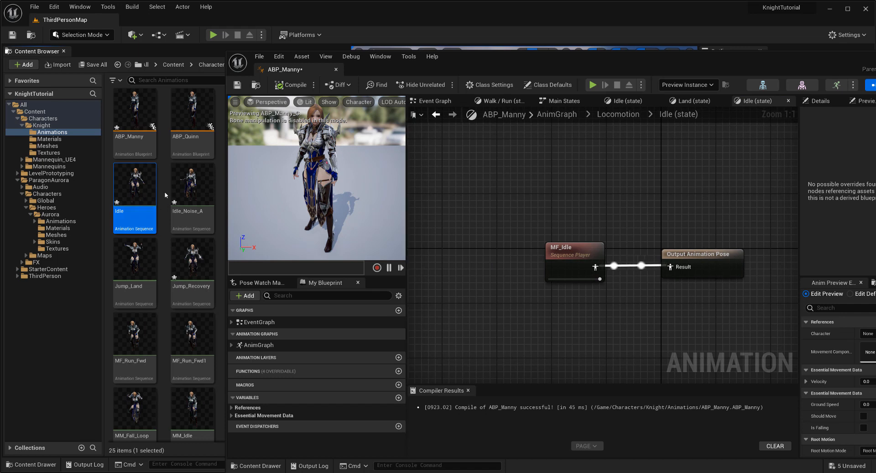
Replace the MF_Idle player with the knight's Idle sequence feeding the output pose, and compile the animation blueprint
left_click_drag(692, 196, 502, 203)
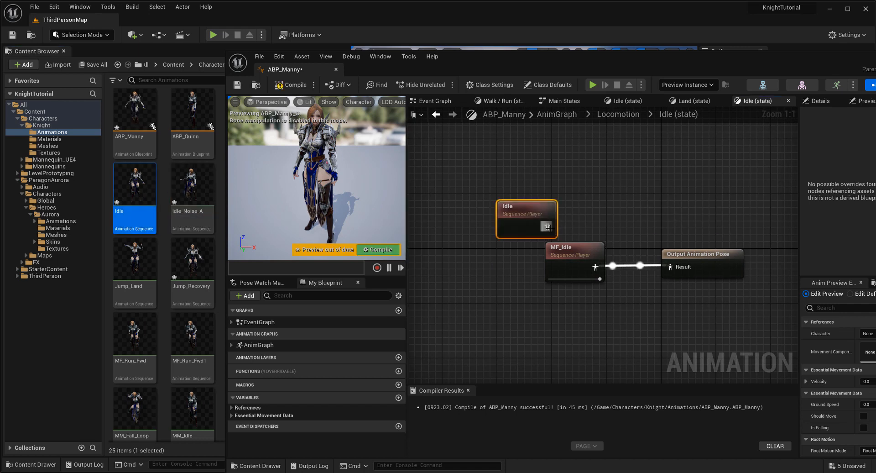
left_click(575, 249)
key("Delete")
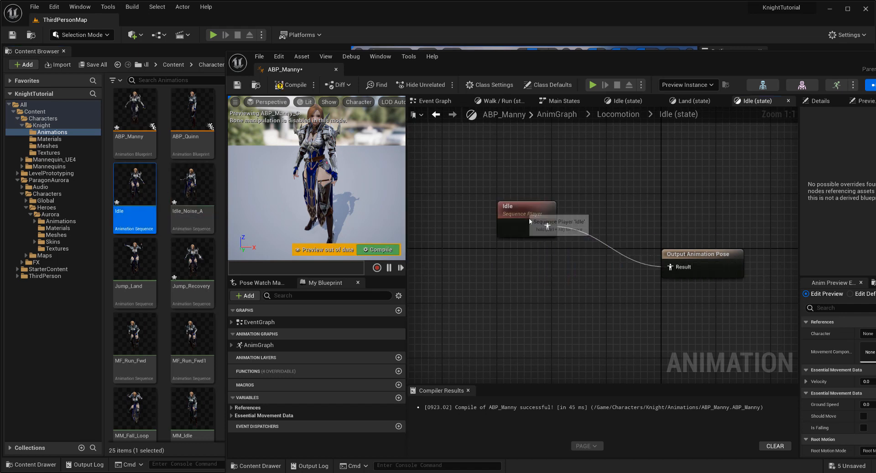
left_click_drag(523, 206, 554, 248)
left_click(379, 250)
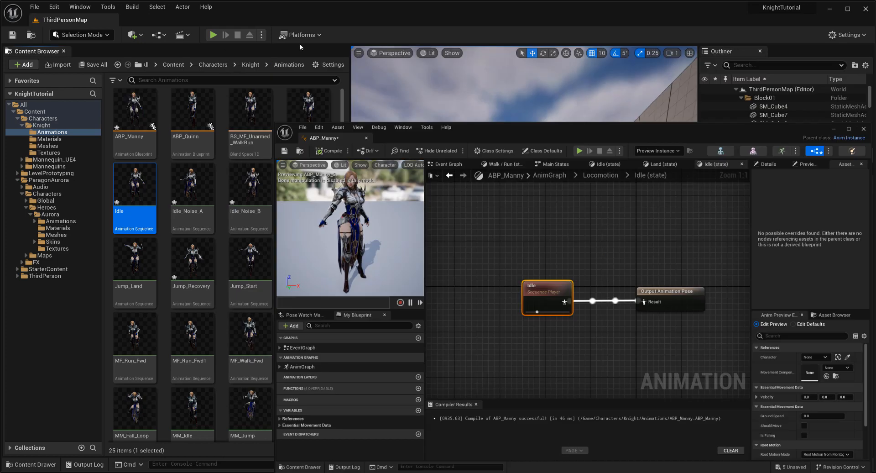
Play-test the level, running and jumping with the knight to check the idle, movement and landing animations, and end the session
left_click(300, 47)
left_click(213, 35)
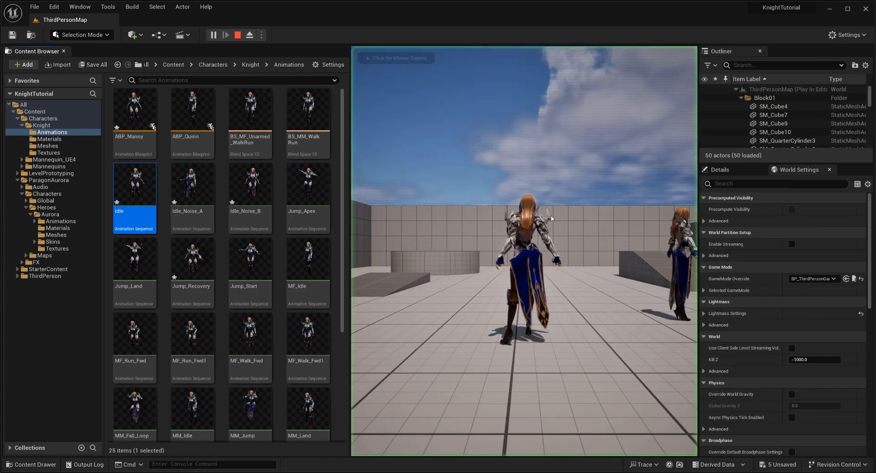
key("w")
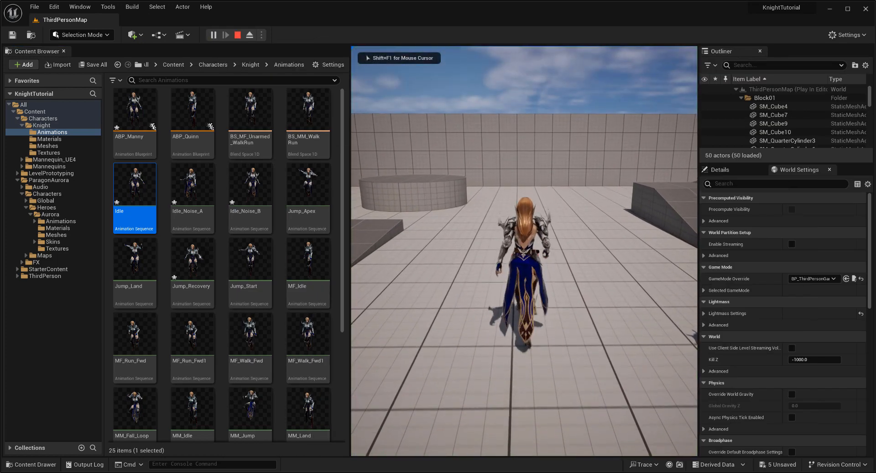
key("w")
key("space")
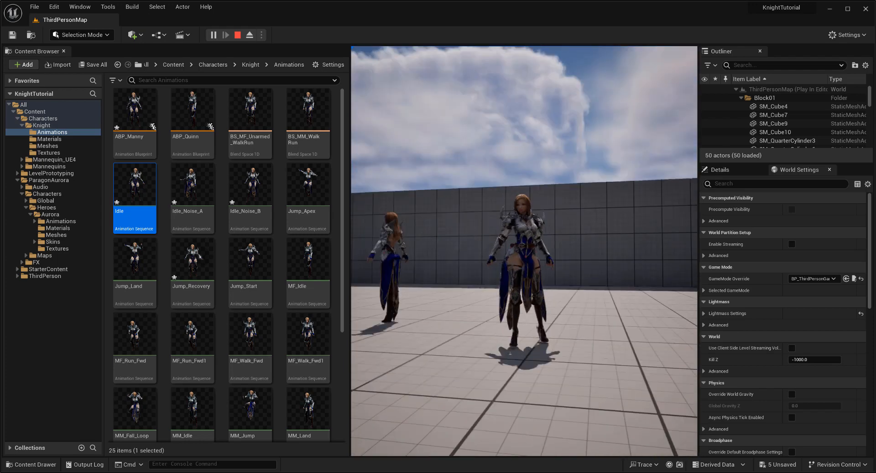
key("w")
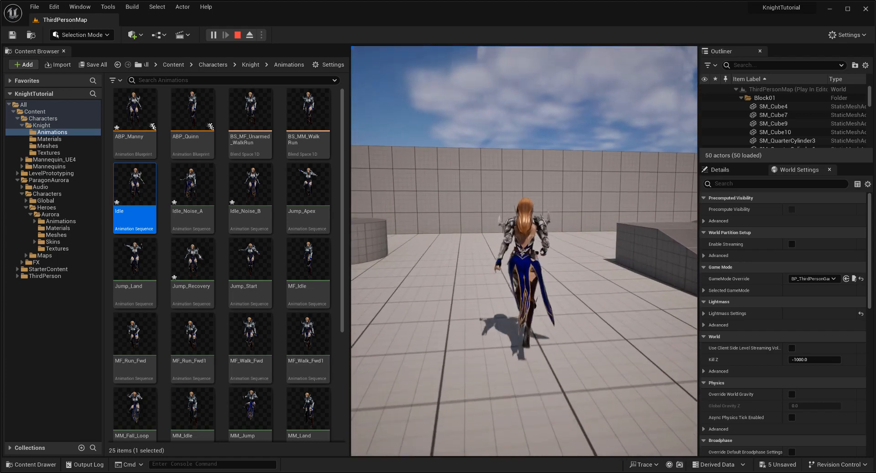
key("space")
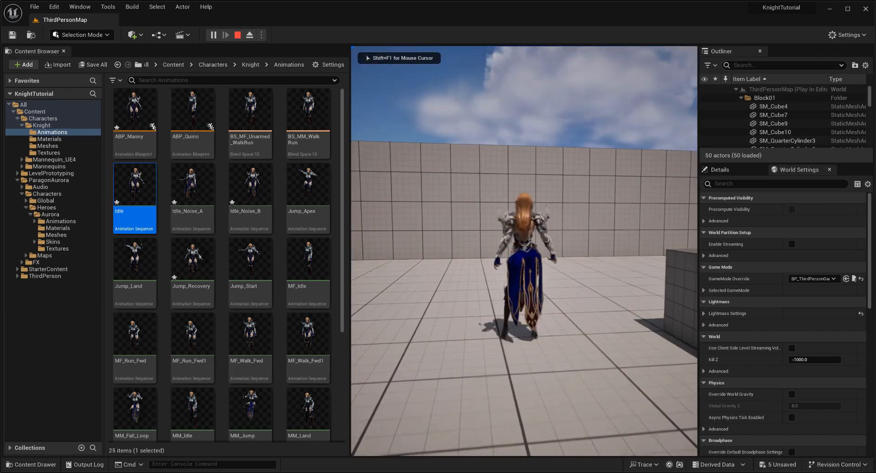
key("w")
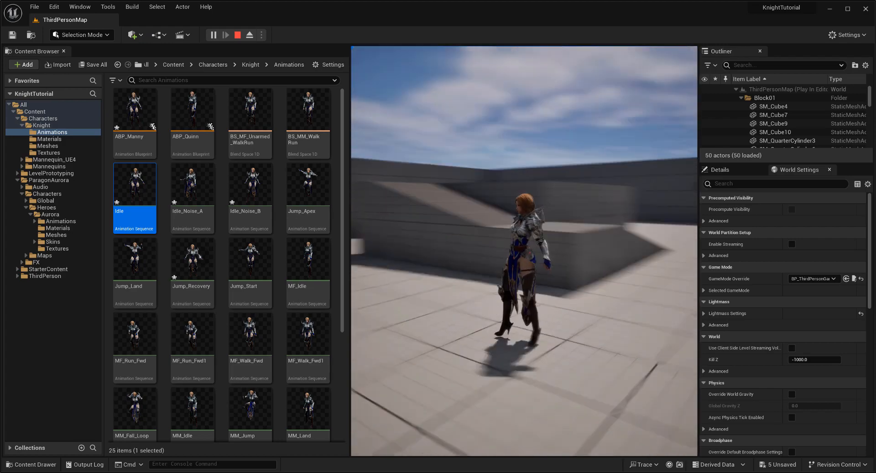
key("w")
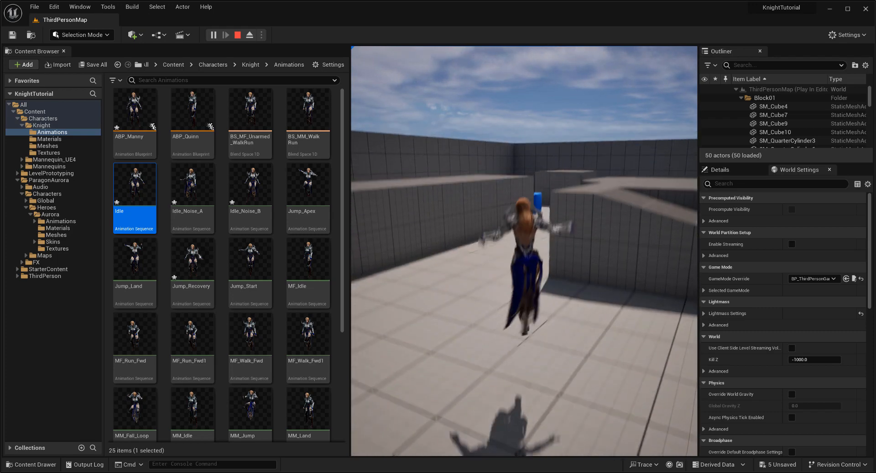
key("space")
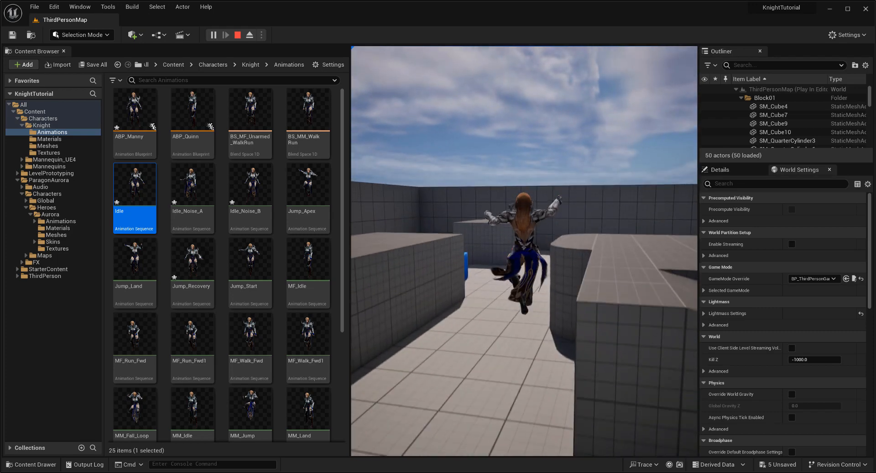
key("w")
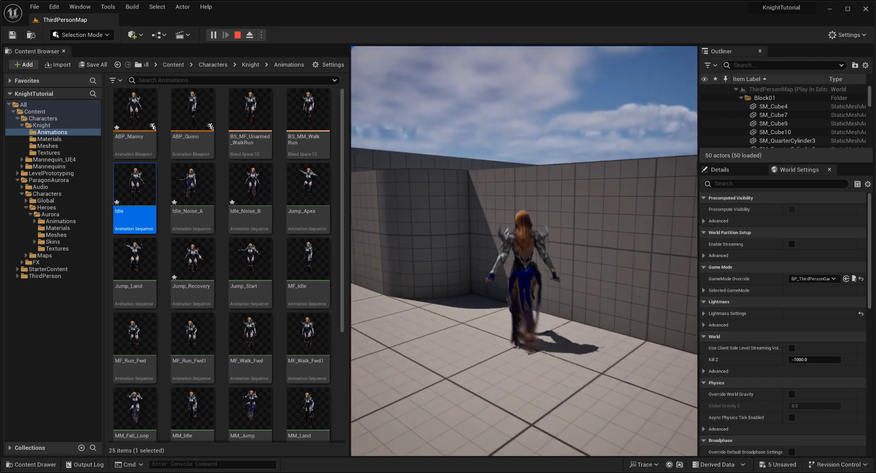
key("space")
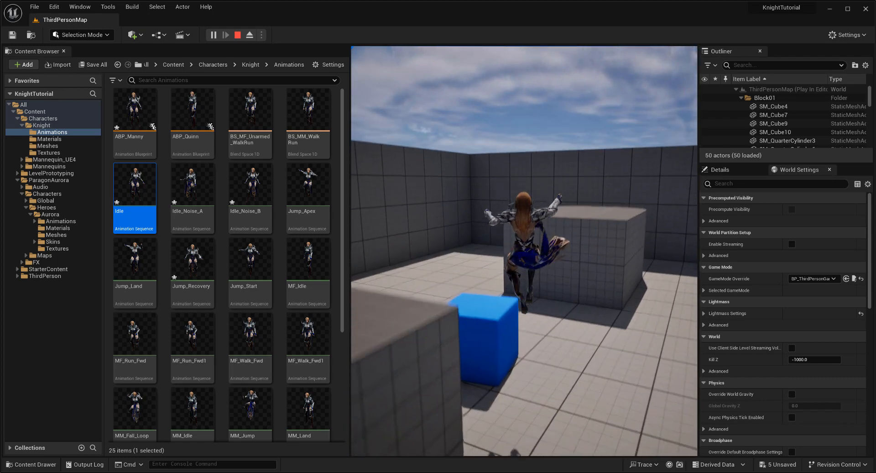
key("space")
key("space")
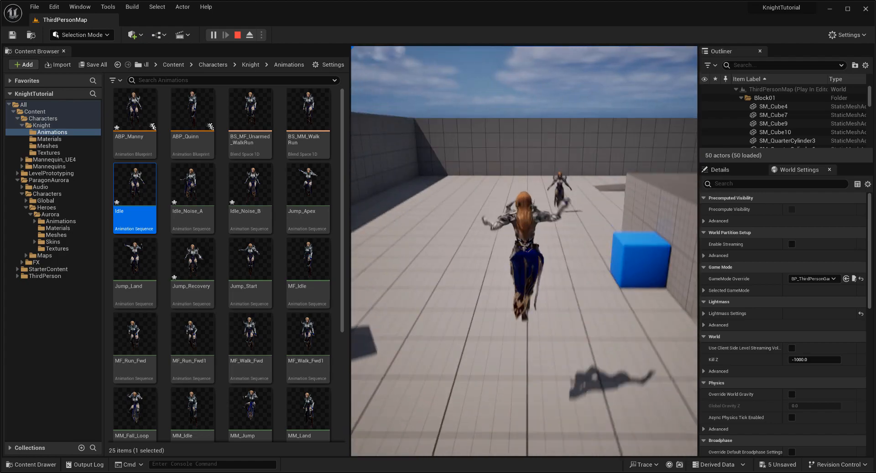
key("s")
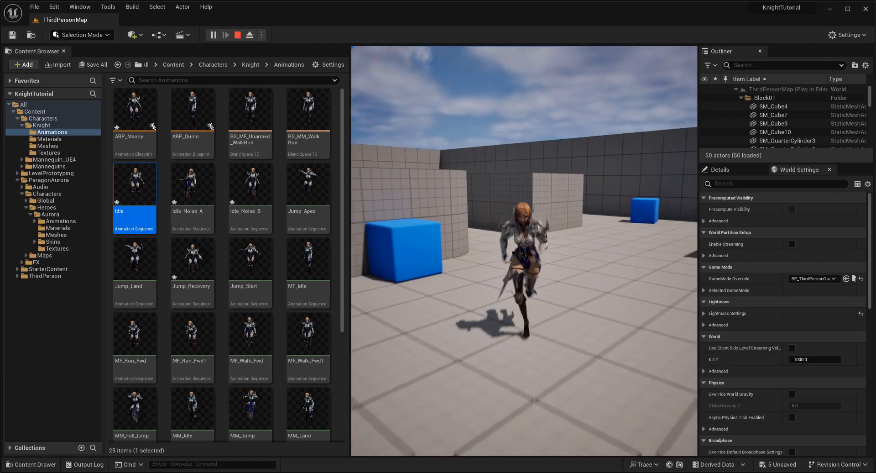
key("a")
key("s")
key("d")
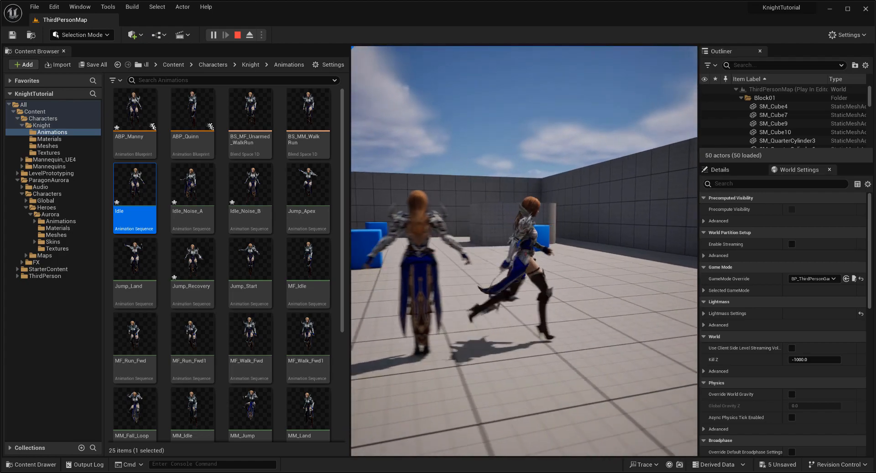
key("w")
key("space")
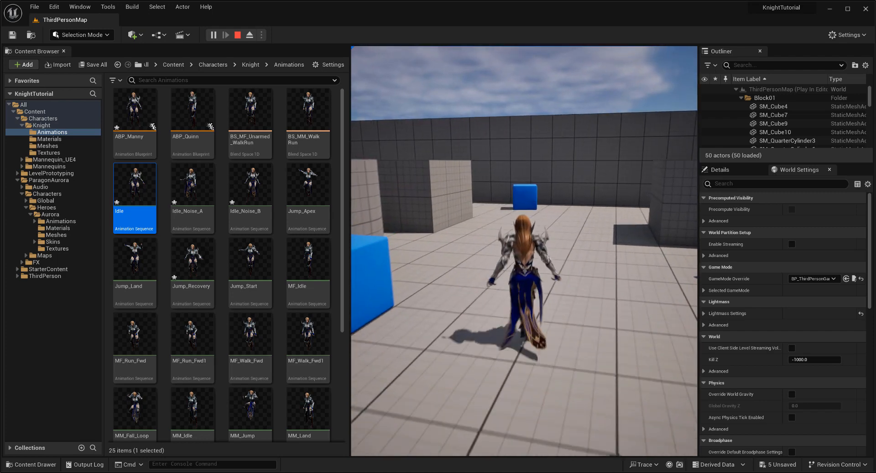
key("Escape")
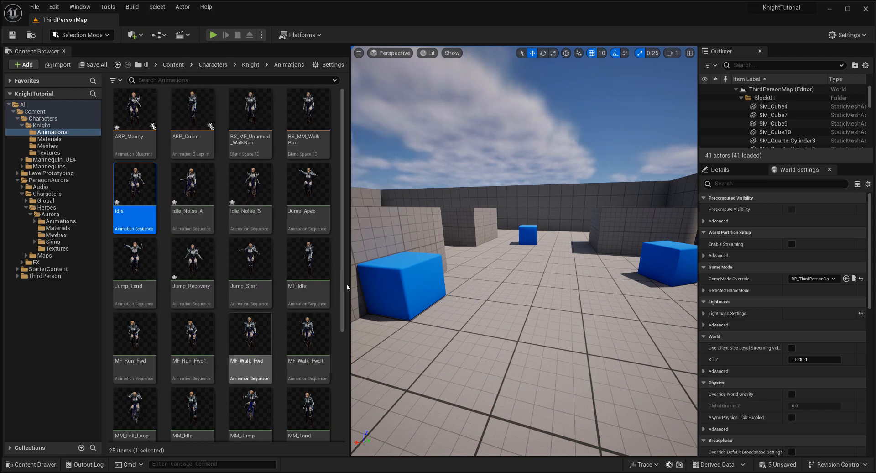
Preview the knight's Jump_Apex and Jump_Land animation sequences with the editor window placed beside the asset list
double_click(318, 204)
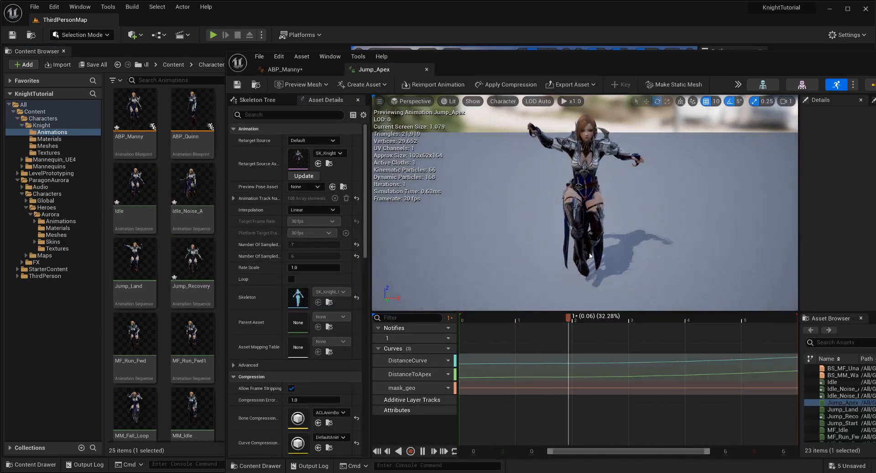
left_click_drag(486, 63, 557, 64)
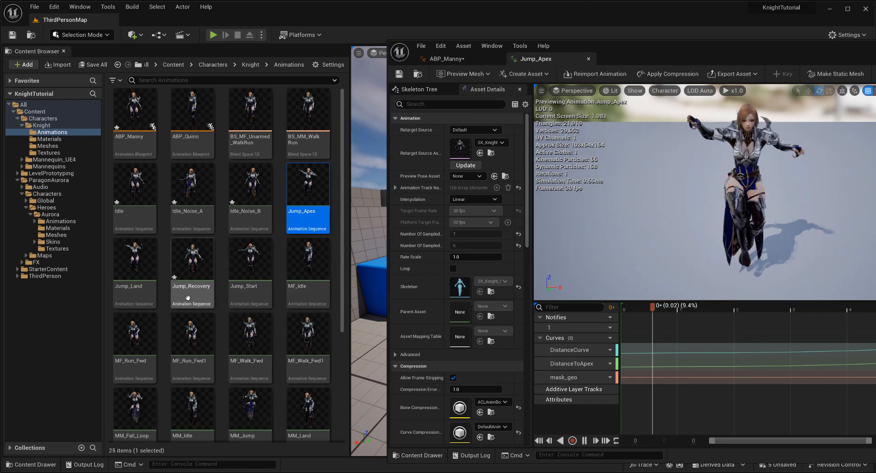
left_click(177, 293)
double_click(146, 287)
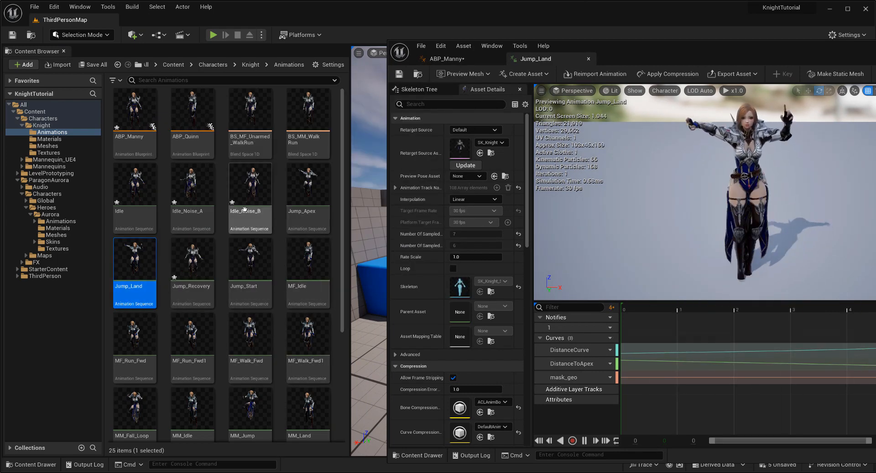
left_click(302, 218)
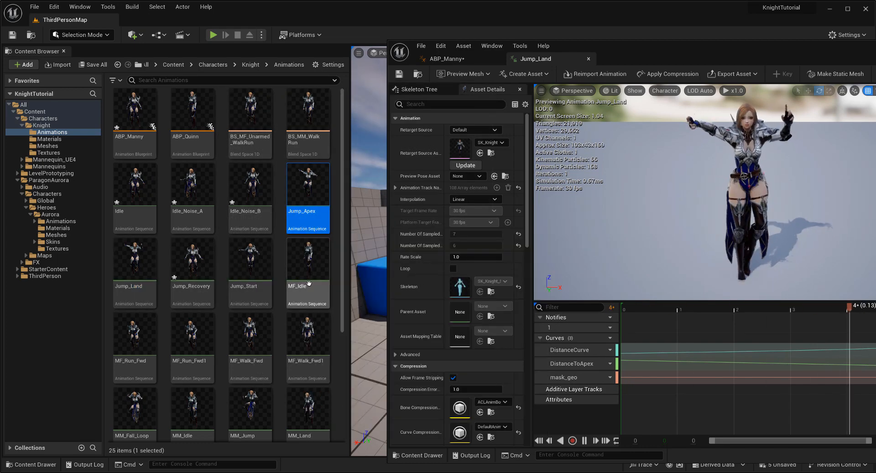
left_click(128, 216)
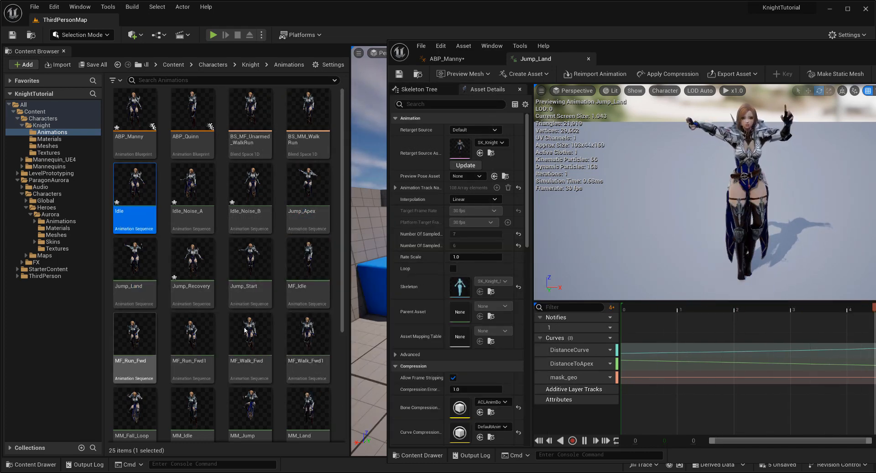
left_click(137, 286)
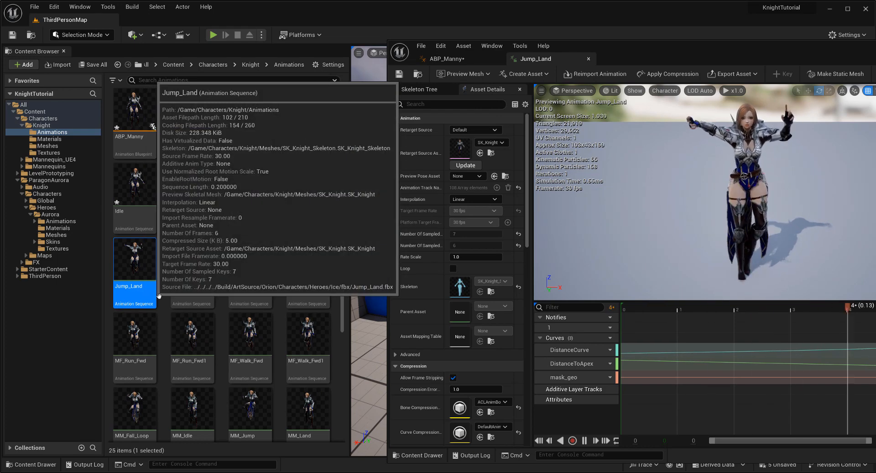
Open the Fall Loop state inside the Main States machine of ABP_Manny's AnimGraph, keeping the knight's animation assets in view
left_click(447, 59)
left_click_drag(708, 54, 662, 57)
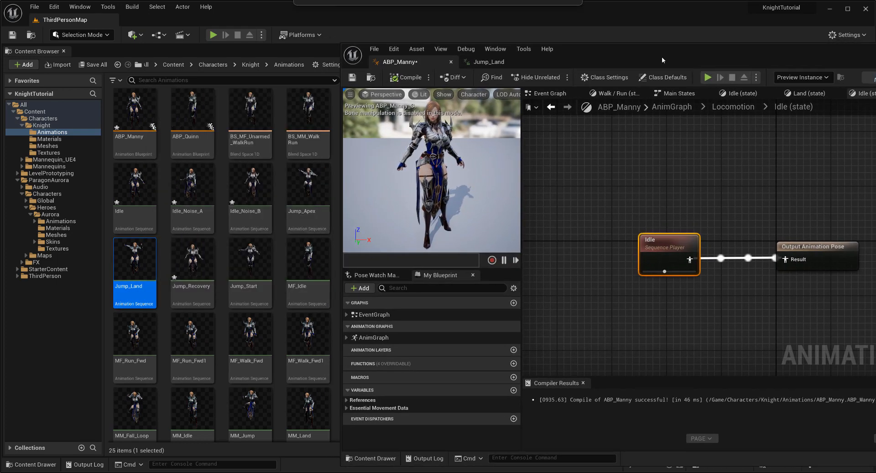
left_click(729, 107)
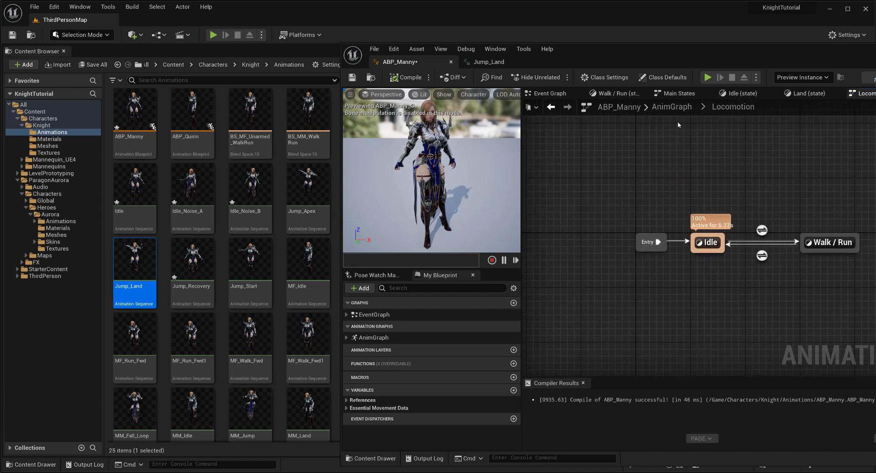
left_click(673, 108)
right_click_drag(634, 173, 869, 233)
left_click_drag(718, 51, 669, 47)
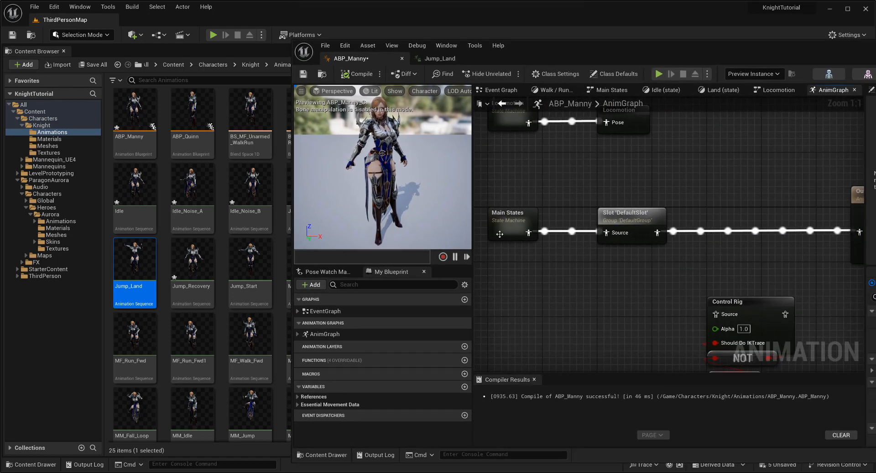
double_click(500, 234)
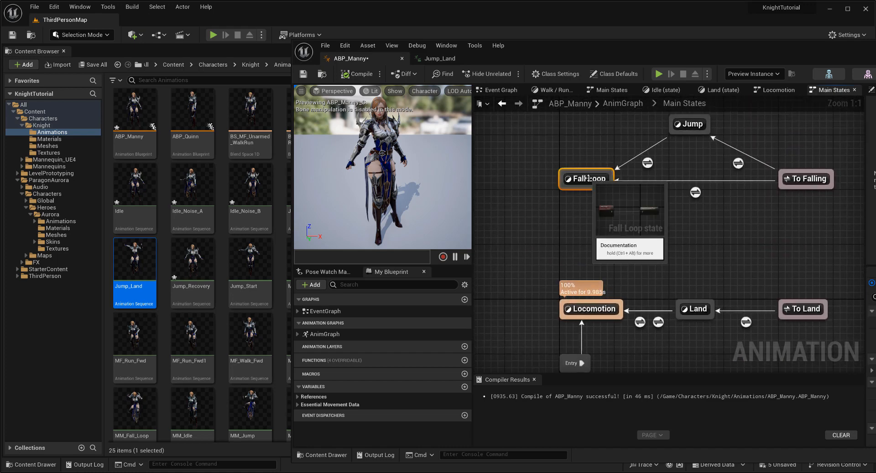
double_click(590, 179)
Try the knight's Jump_Land sequence as the Fall Loop state's output pose, and compile the animation blueprint
left_click_drag(594, 200, 593, 201)
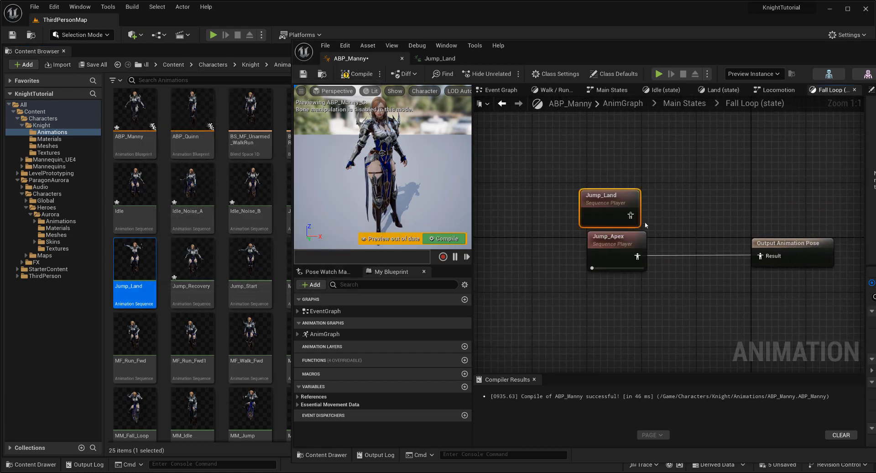
left_click(442, 238)
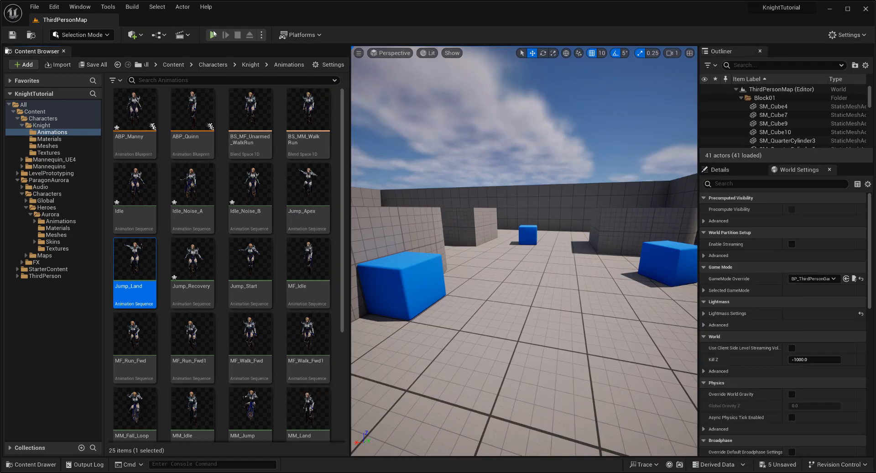
Play-test the level with the knight jumping in place and while running to check the Jump_Land falling pose, and end the session
left_click(213, 35)
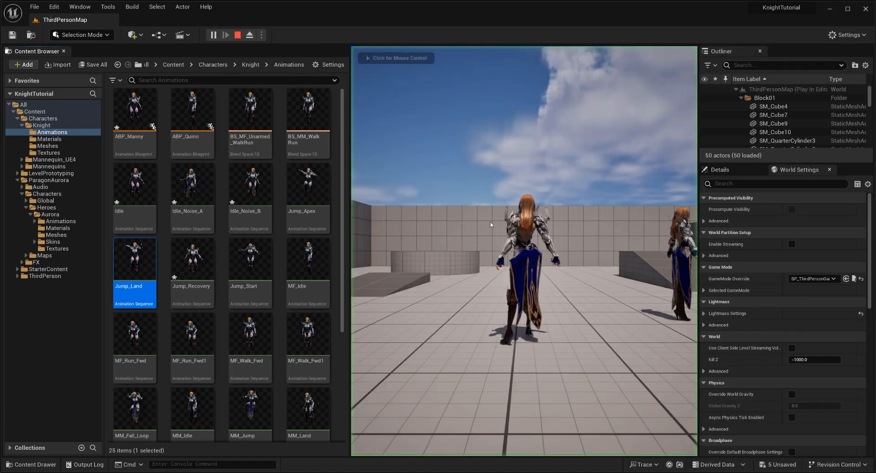
key("space")
key("w")
key("space")
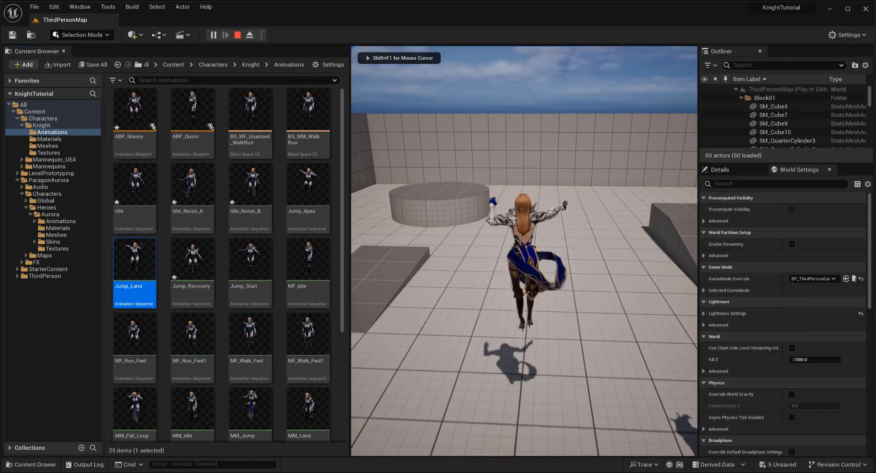
key("space")
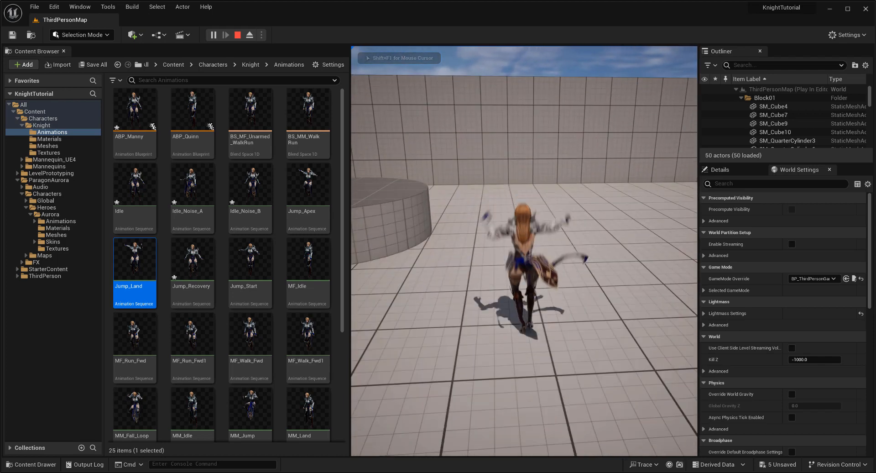
key("Escape")
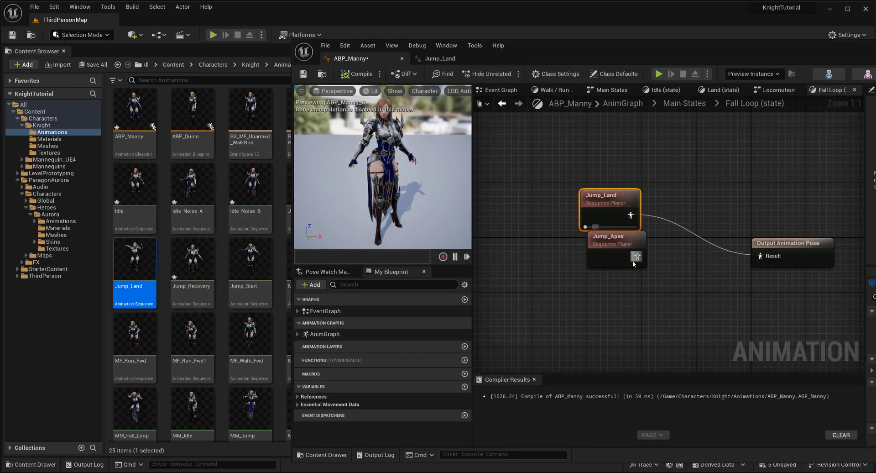
Remove the Jump_Land player from the Fall Loop state, reconnect Jump_Apex to the output pose, and compile
key("Delete")
left_click_drag(612, 240, 585, 234)
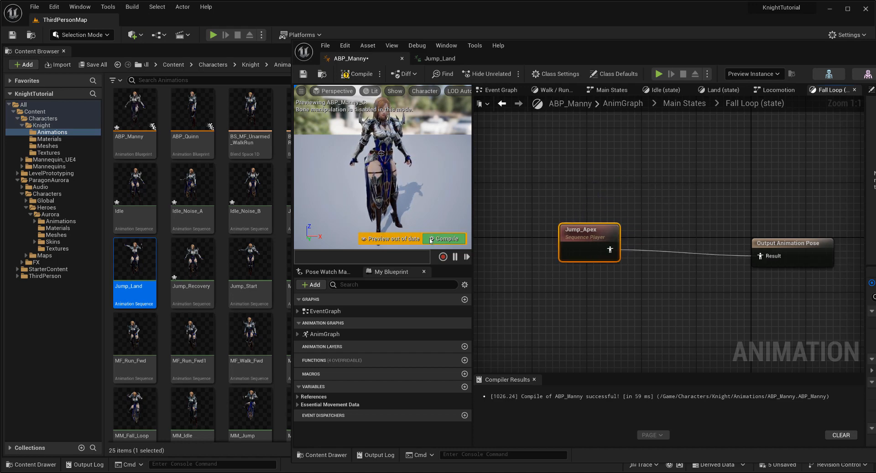
left_click(445, 239)
left_click_drag(788, 43, 675, 19)
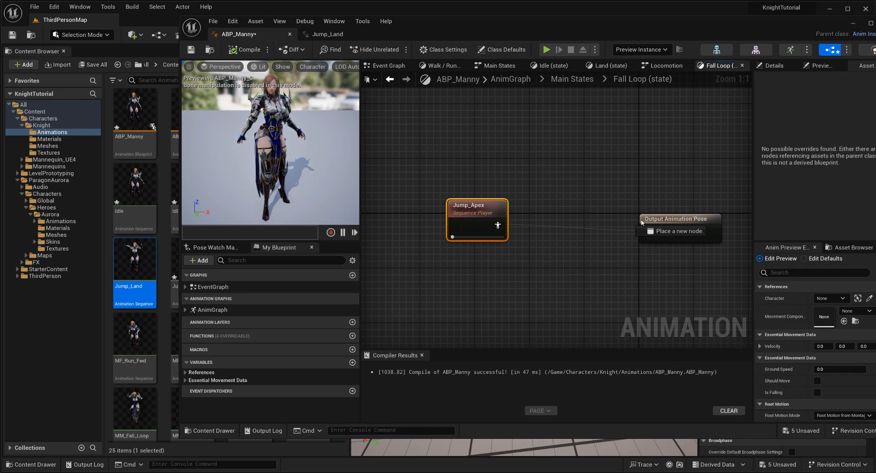
left_click_drag(674, 228, 650, 220)
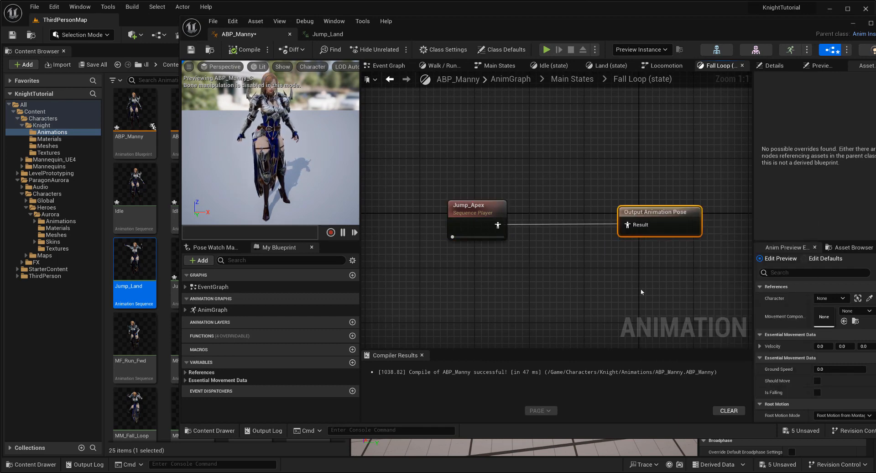
Preview the Fall Loop animation by toggling the Is Falling preview value, leaving it enabled, and examine the knight from the side
left_click_drag(691, 28, 647, 18)
scroll(728, 362, "down", 3)
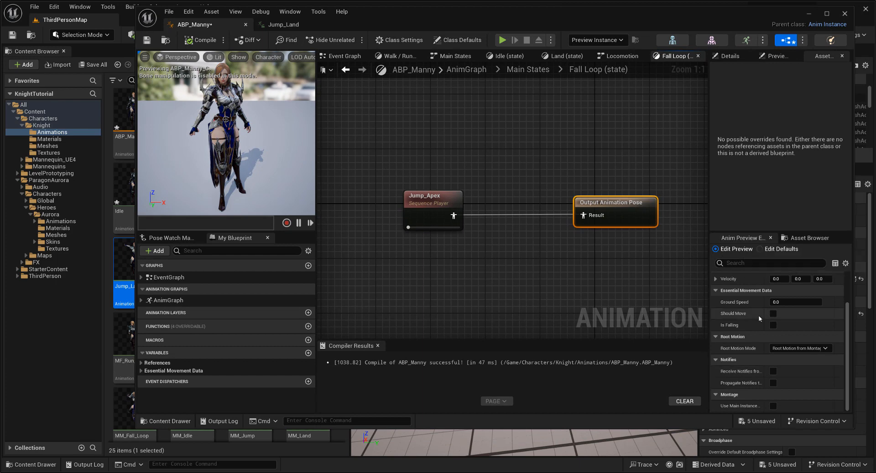
scroll(762, 324, "up", 2)
left_click(774, 352)
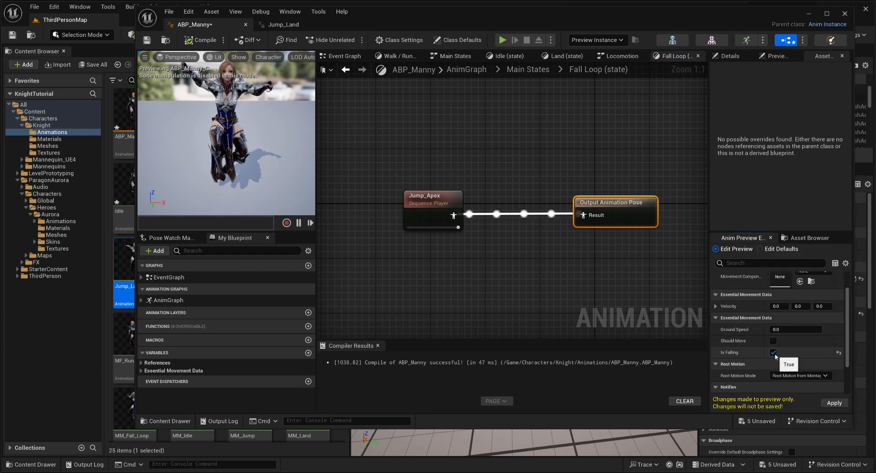
scroll(774, 385, "down", 2)
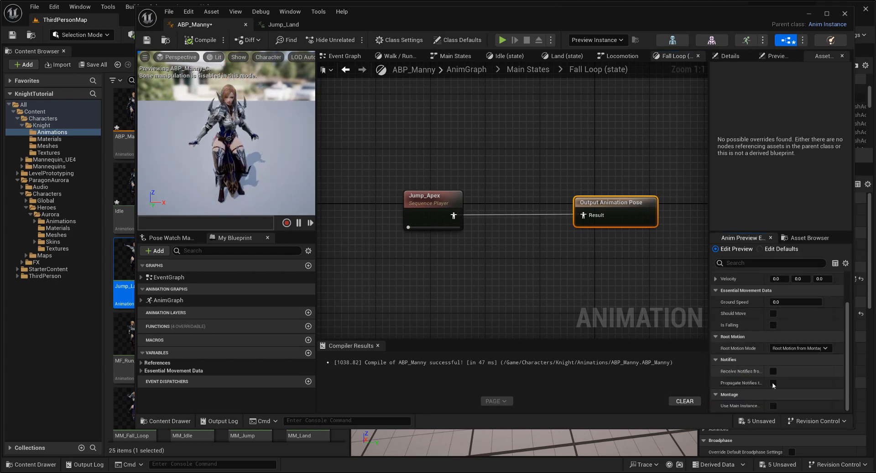
scroll(776, 387, "up", 4)
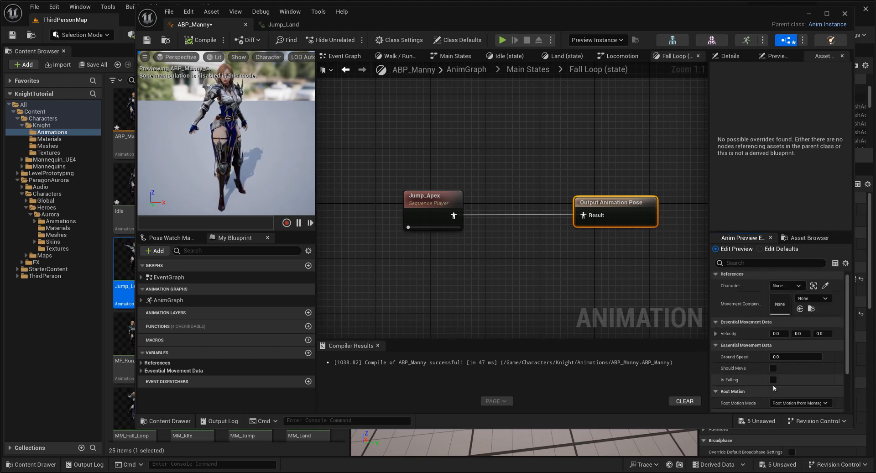
scroll(775, 386, "down", 4)
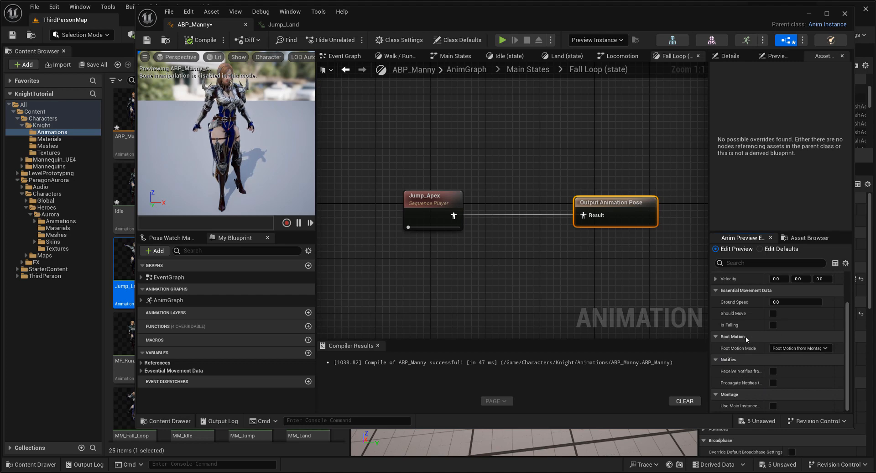
scroll(787, 343, "up", 1)
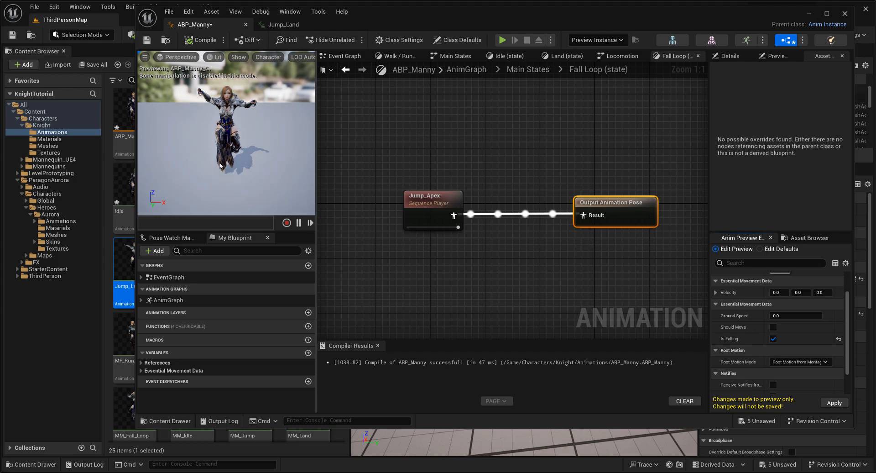
left_click_drag(220, 165, 64, 148, "alt")
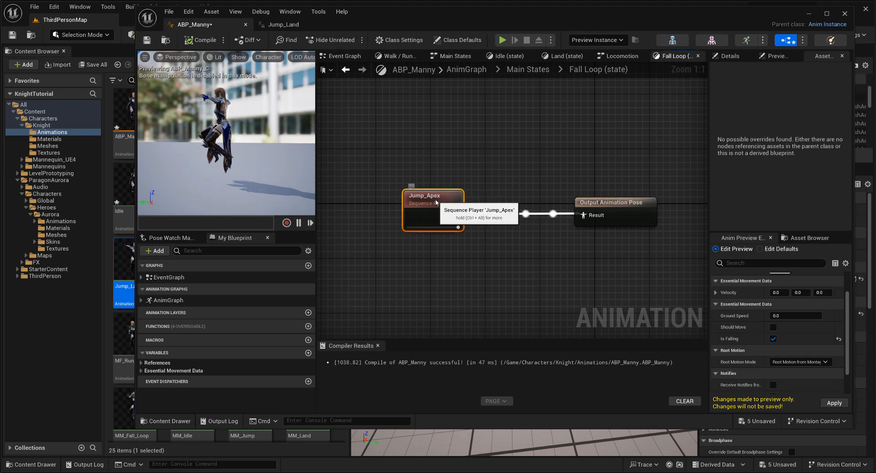
Enable Loop Animation for the Jump_Apex player in the Fall Loop state, compile, and put the blueprint editor aside
left_click(738, 57)
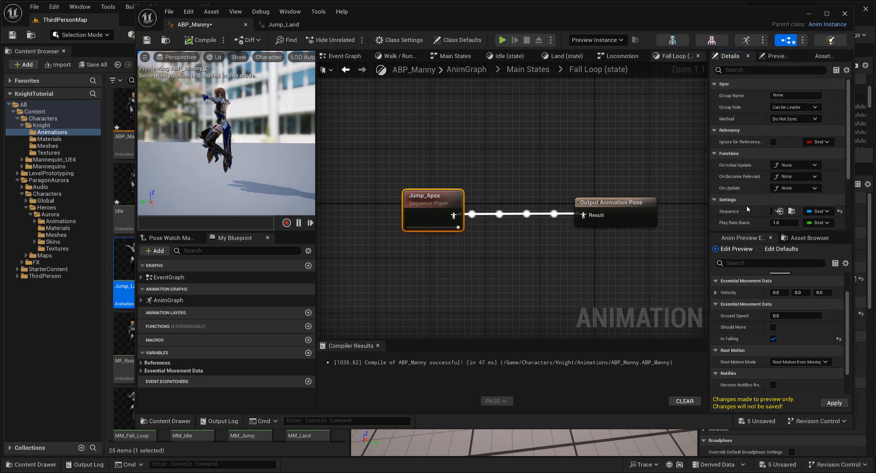
scroll(758, 206, "down", 4)
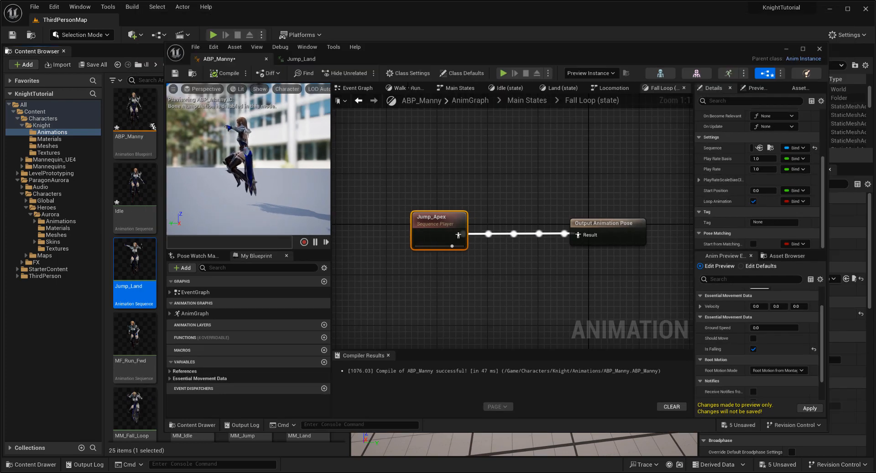
left_click(810, 14)
Play-test a jump in the level to check the looping Jump_Apex animation
key("alt+p")
key("space")
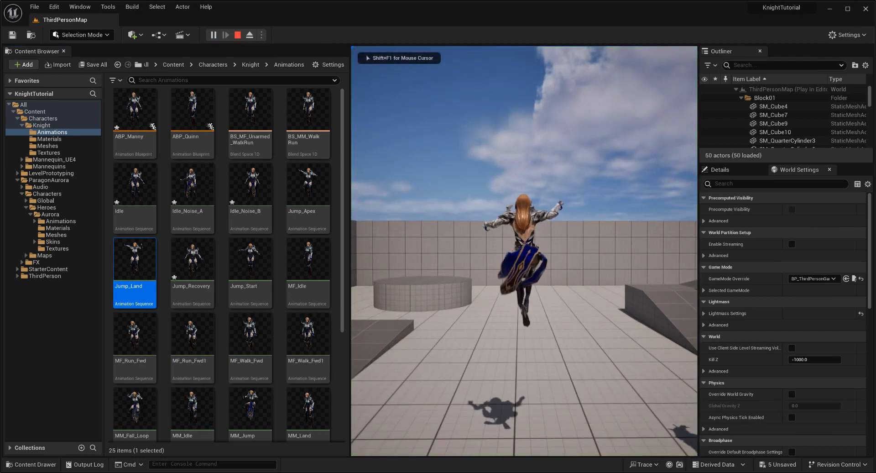
key("shift+F1")
Close the Jump_Land animation, disable Loop Animation for the Jump_Apex player in the Fall Loop state, and compile
double_click(135, 274)
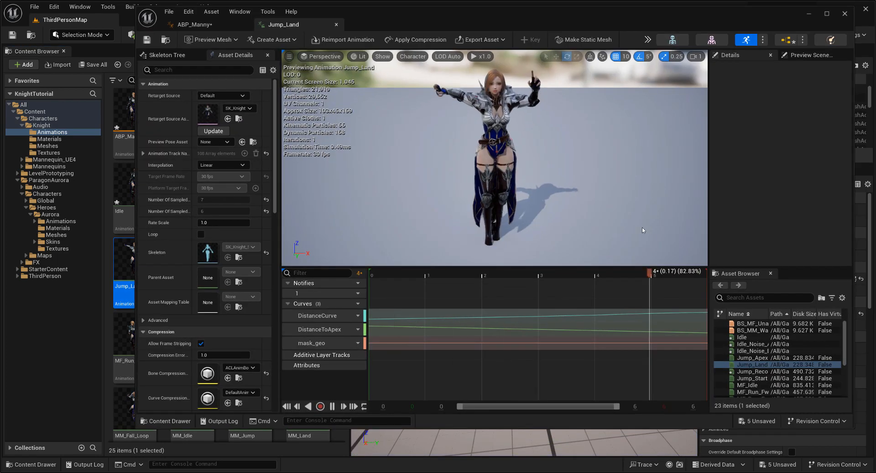
left_click(336, 25)
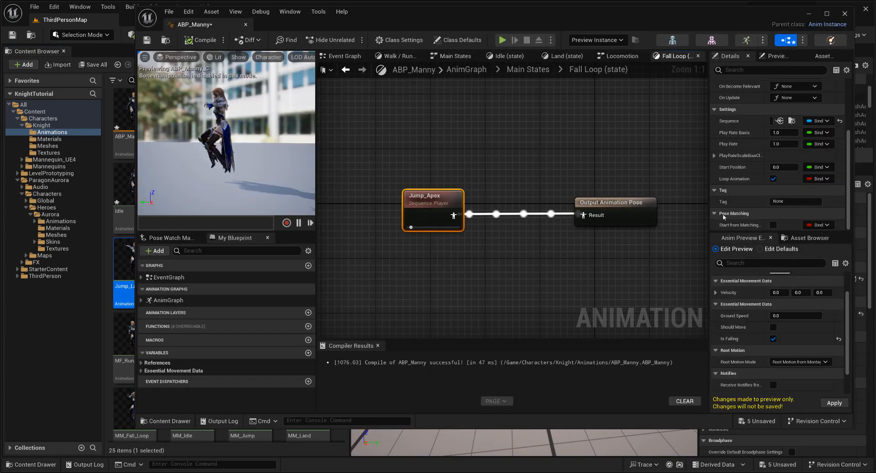
left_click(773, 179)
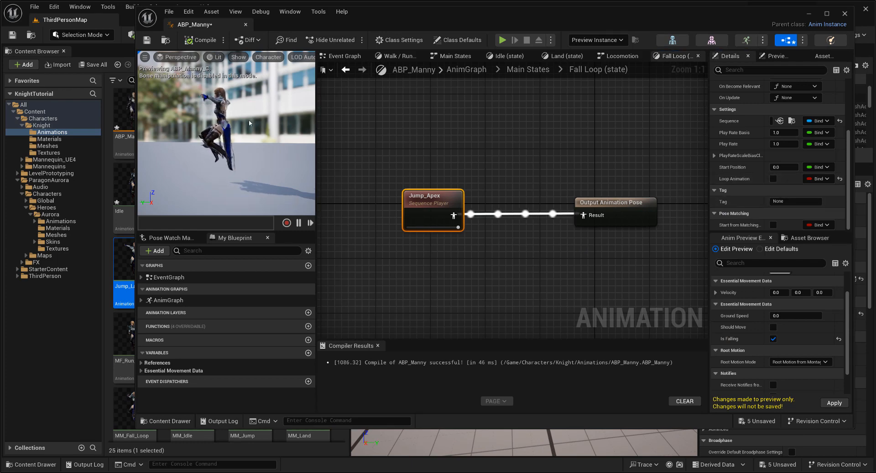
Close the animation blueprint editor and save all unsaved assets in the project
left_click(845, 14)
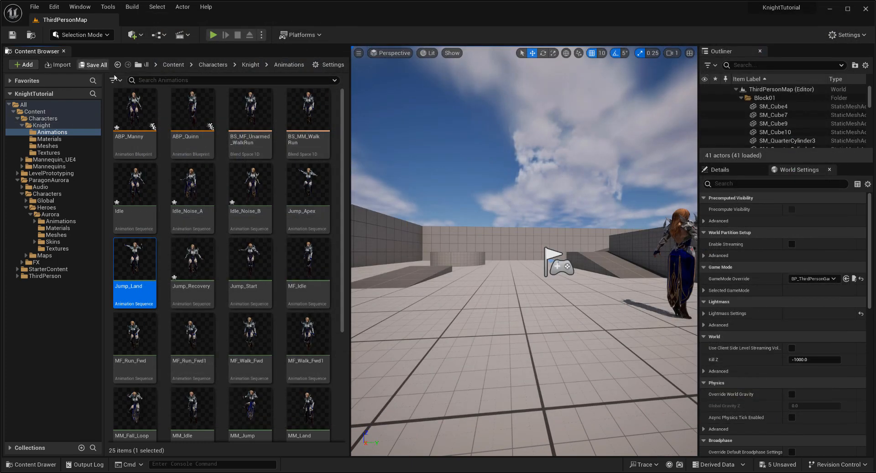
left_click(98, 66)
left_click(495, 336)
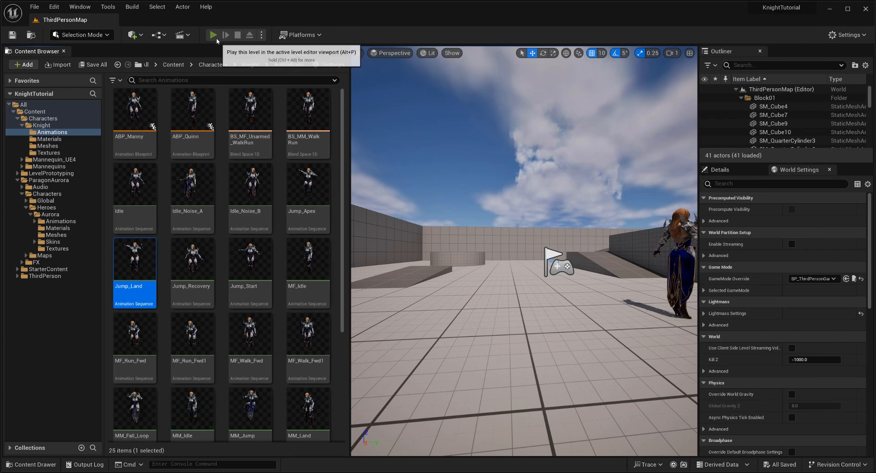
Play-test the level, running and jumping with the knight several times to check the jump and landing animations, and stop playing
left_click(213, 35)
key("w")
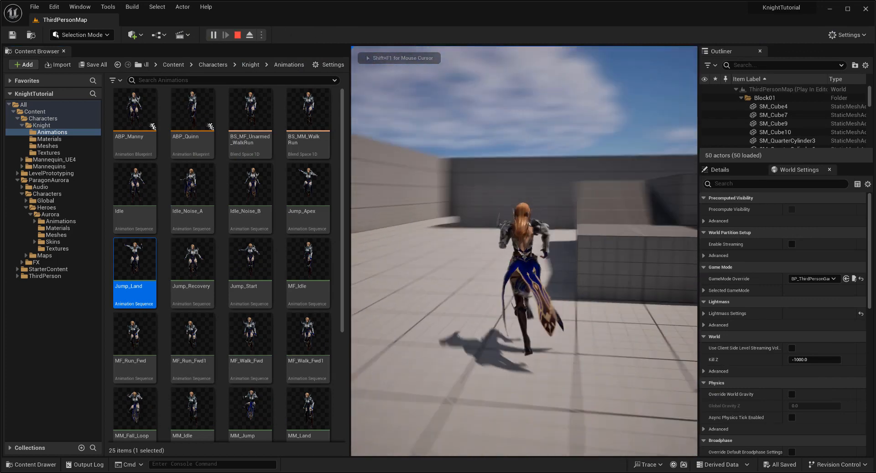
key("space")
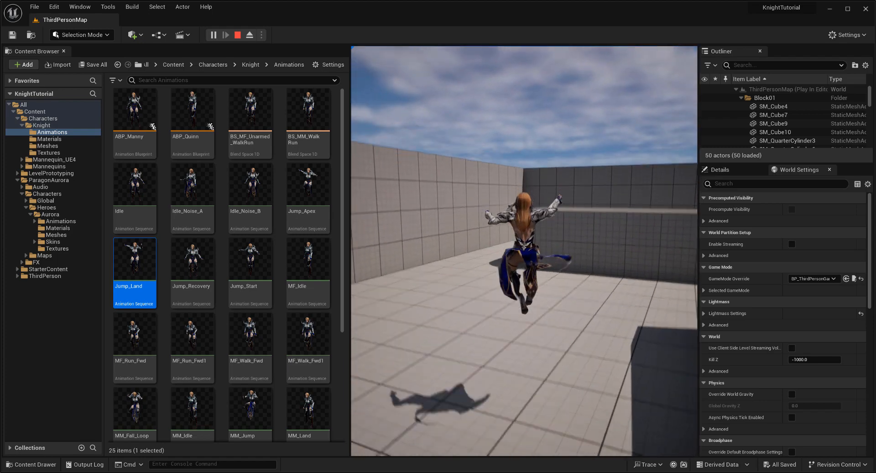
key("space")
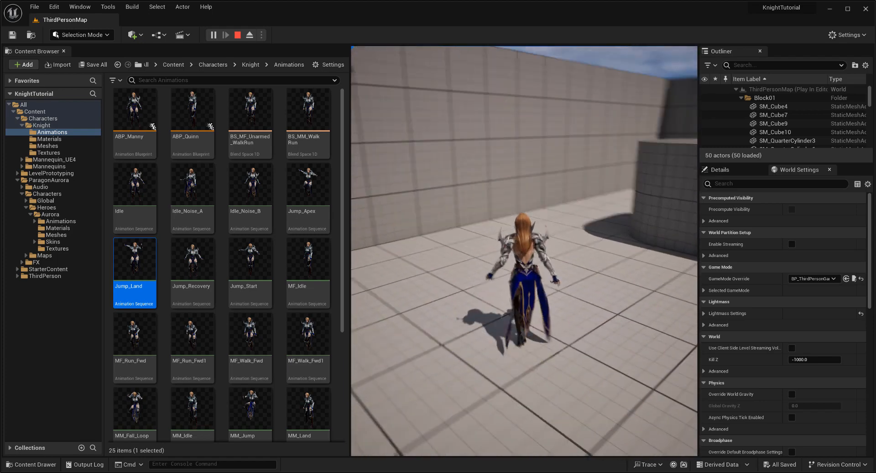
key("space")
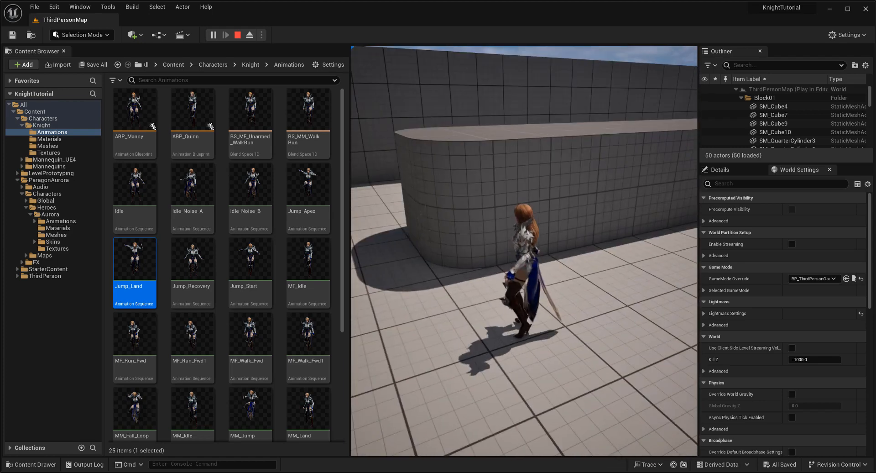
key("Escape")
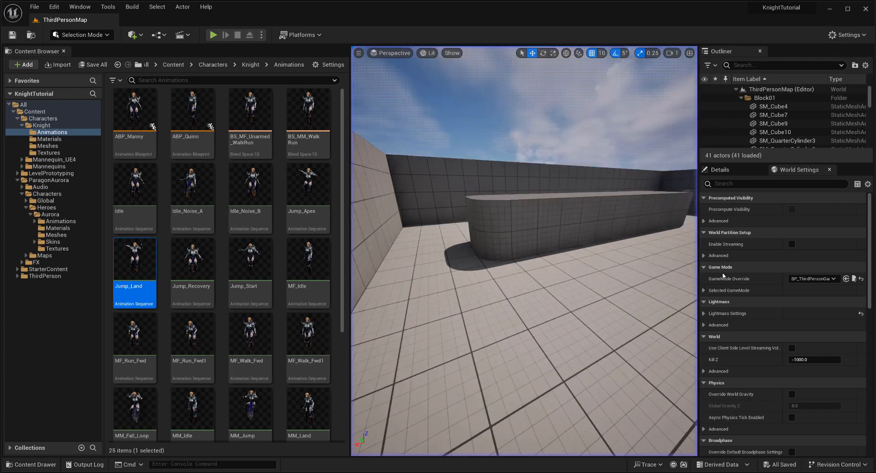
Switch to the Epic Games Launcher, examine the Frank Action RPG Sword 1 (Basic Set) description and motion list, and minimize the launcher
key("alt+Tab")
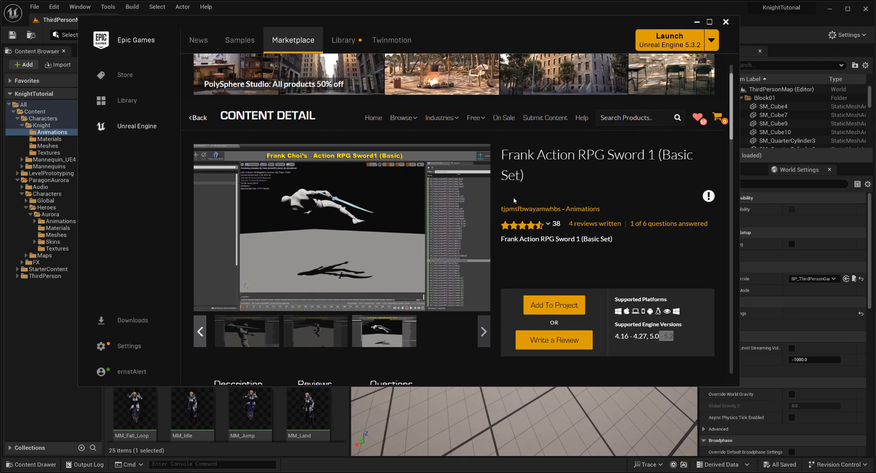
scroll(377, 245, "down", 4)
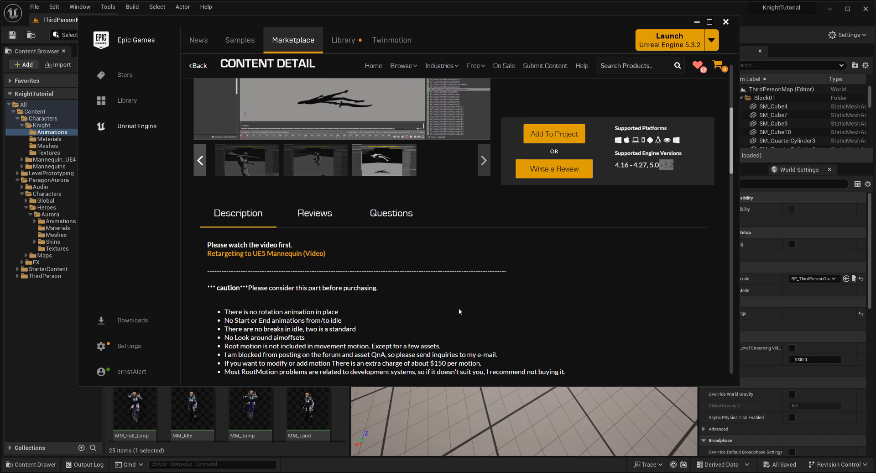
scroll(346, 274, "down", 4)
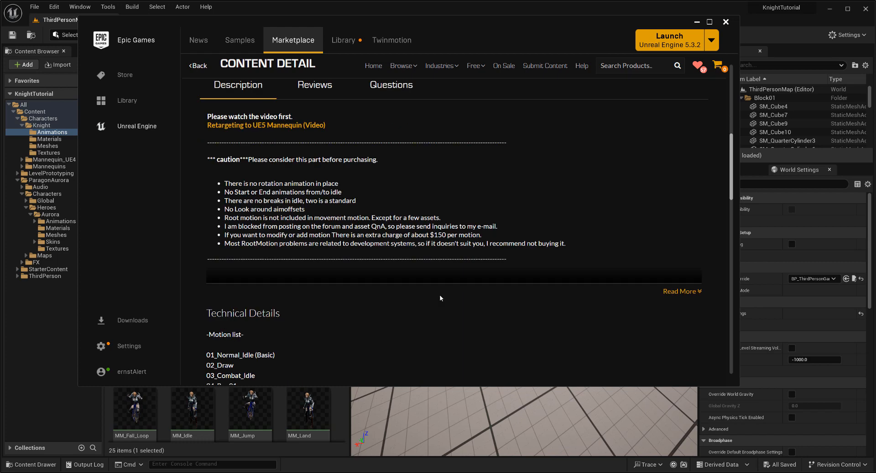
scroll(413, 228, "down", 8)
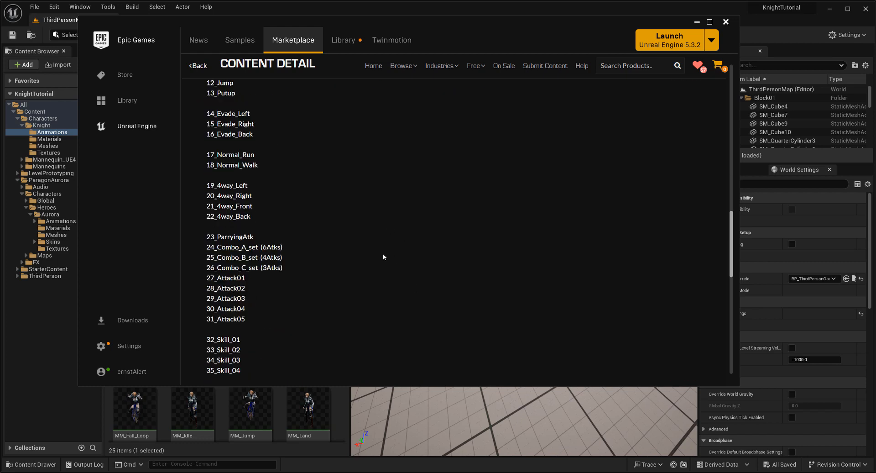
scroll(382, 253, "down", 5)
scroll(328, 240, "down", 3)
scroll(322, 235, "down", 3)
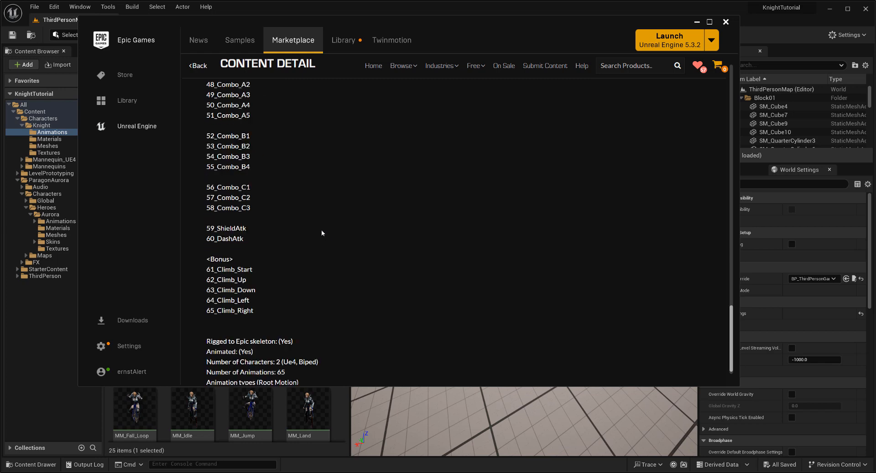
scroll(390, 271, "up", 6)
scroll(390, 274, "up", 8)
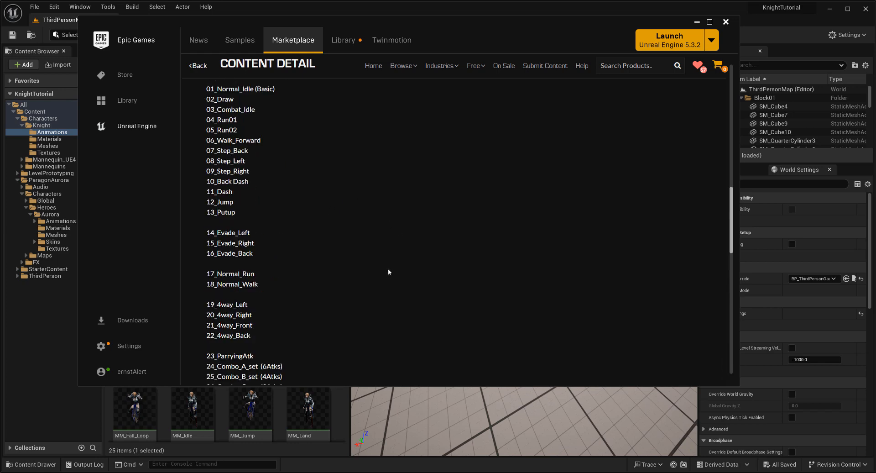
scroll(473, 242, "down", 3)
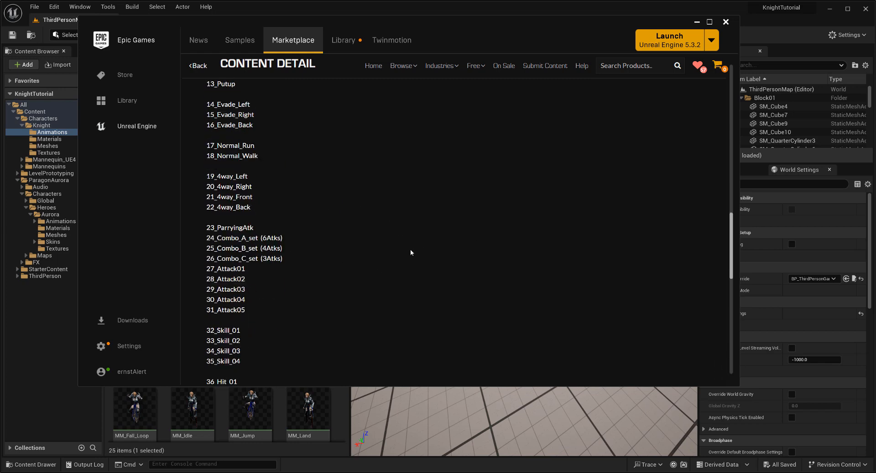
left_click(697, 21)
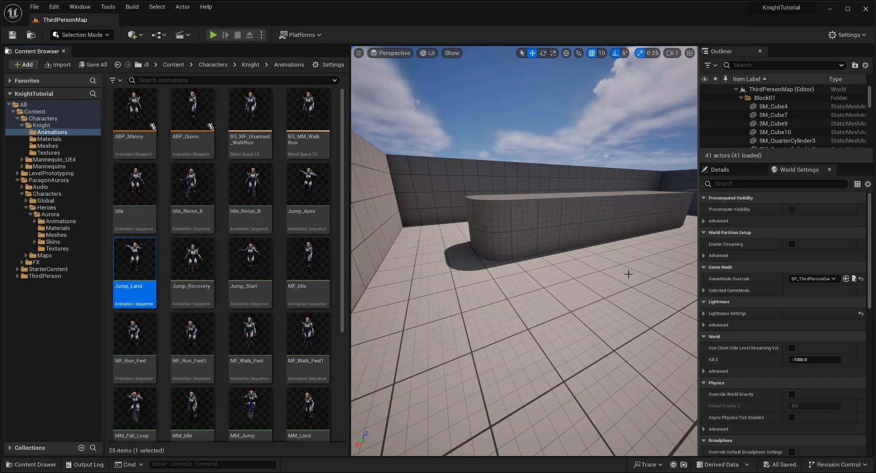
Play-test the level again, watching the knight's skirt cloth while running and jumping, and end the session
left_click(213, 41)
key("w")
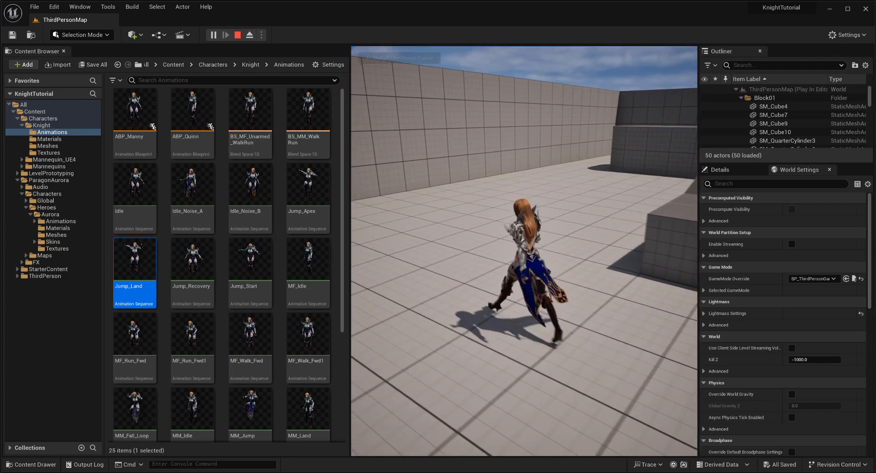
key("space")
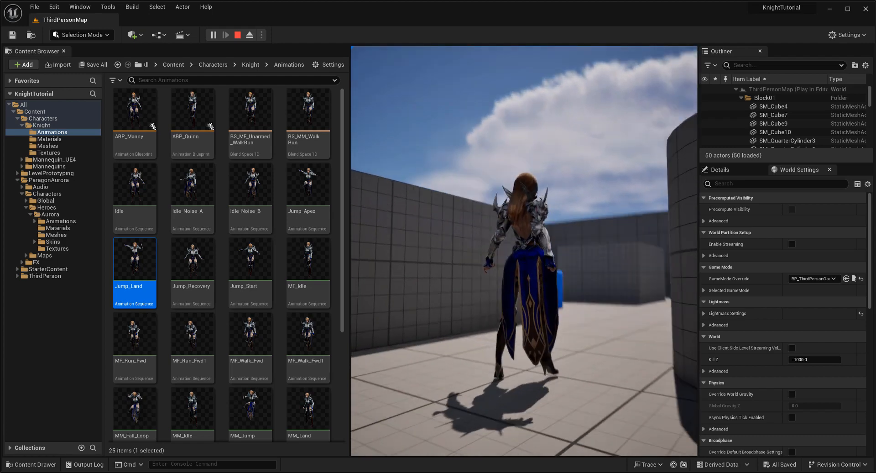
key("Escape")
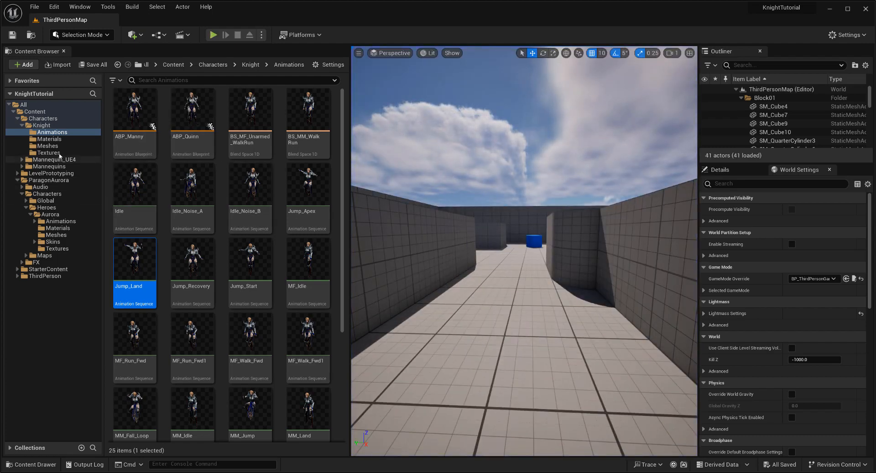
Open the SK_Knight_Physics asset from the knight's Meshes folder and preview it with the specific animation Idle
left_click(48, 146)
double_click(226, 145)
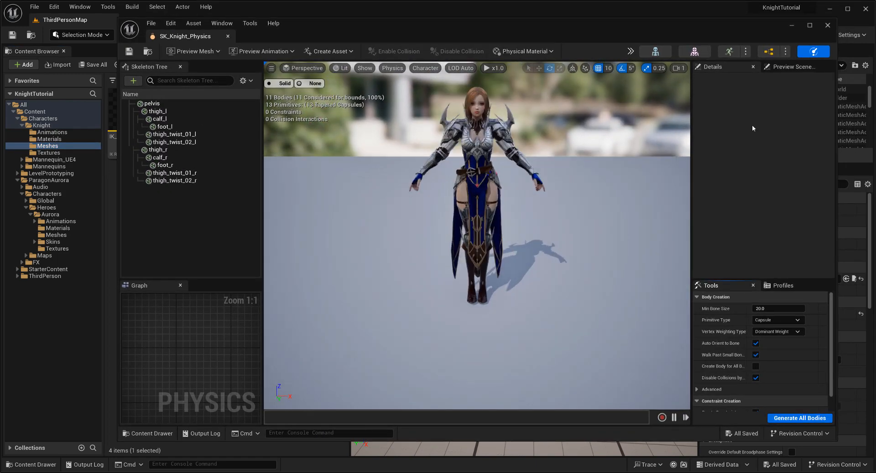
left_click(787, 68)
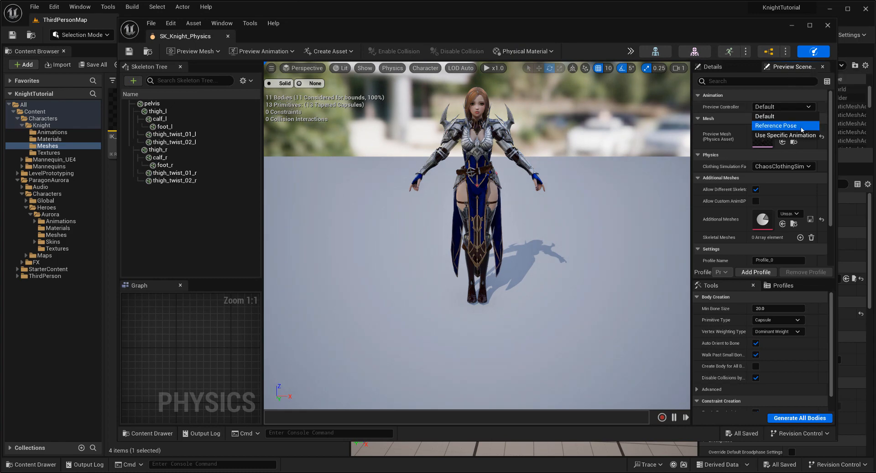
left_click(781, 136)
left_click(792, 119)
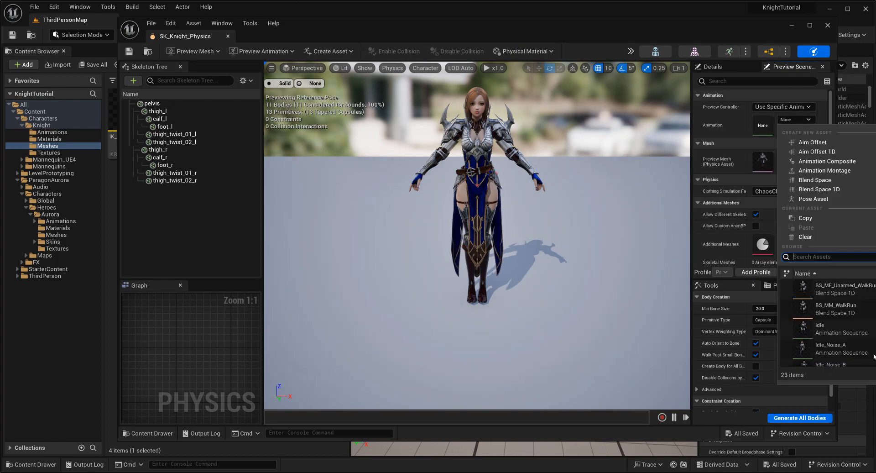
scroll(844, 348, "down", 1)
left_click(829, 303)
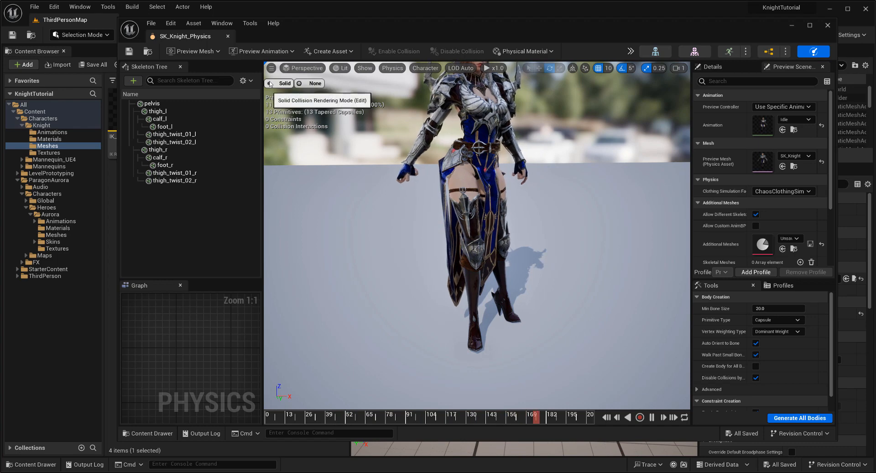
Enable the clothing Collisions visualization for the knight in the physics asset preview
left_click(425, 68)
mouse_move(459, 165)
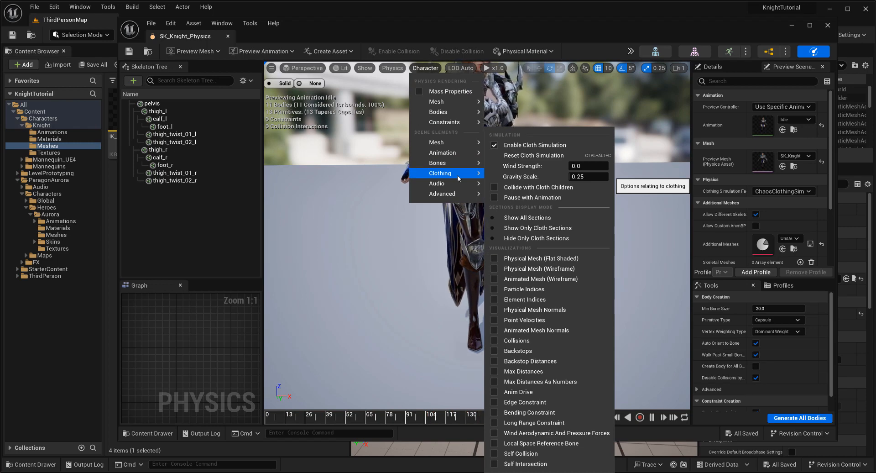
left_click(517, 340)
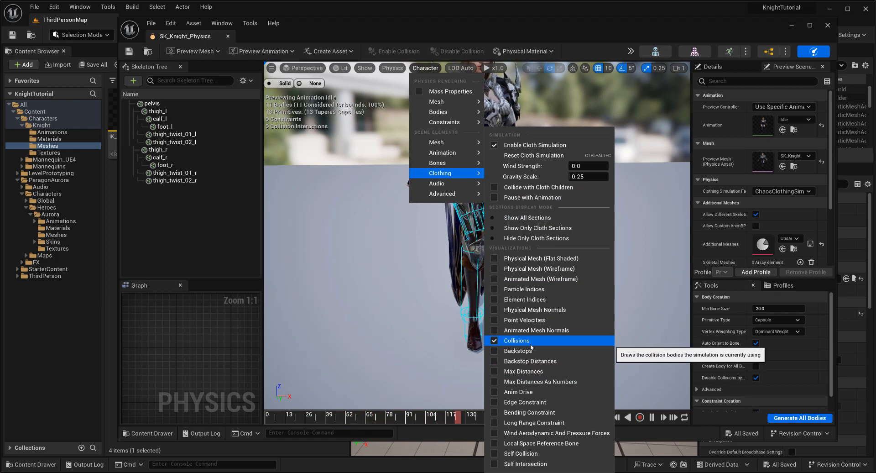
left_click(531, 343)
left_click(429, 292)
left_click(427, 68)
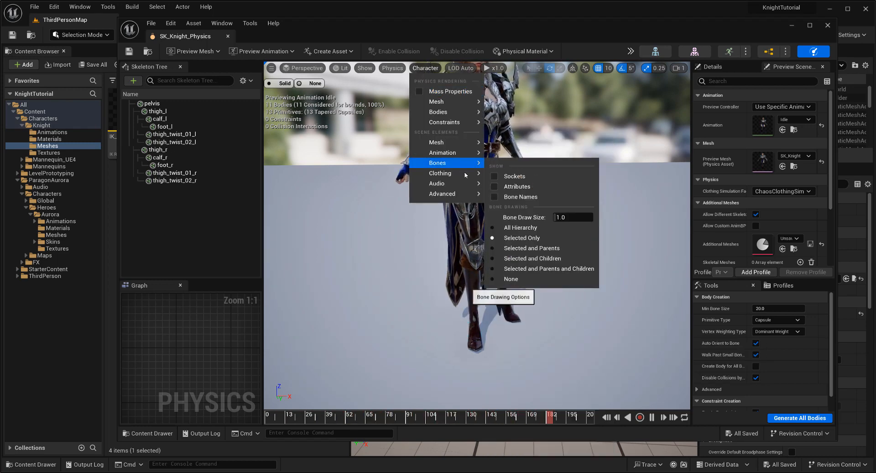
mouse_move(475, 174)
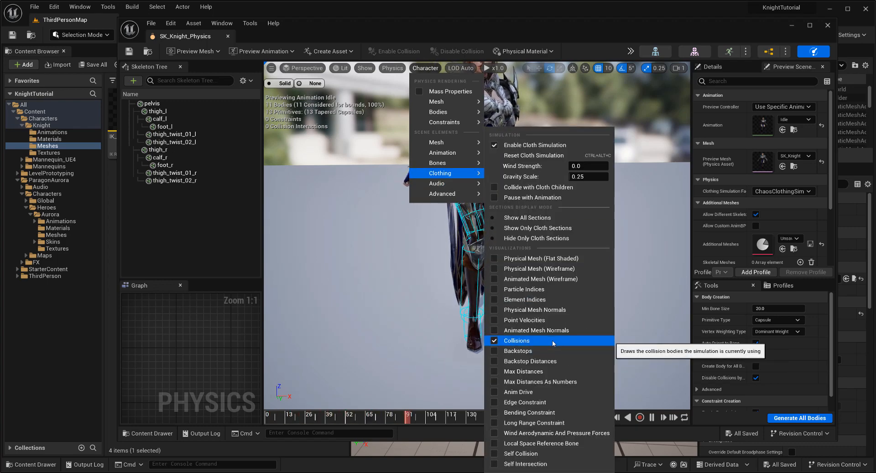
left_click(423, 317)
Select the pelvis body with solid collision rendering and nudge it slightly sideways
left_click_drag(423, 316, 595, 221, "alt")
left_click_drag(548, 235, 475, 235, "alt")
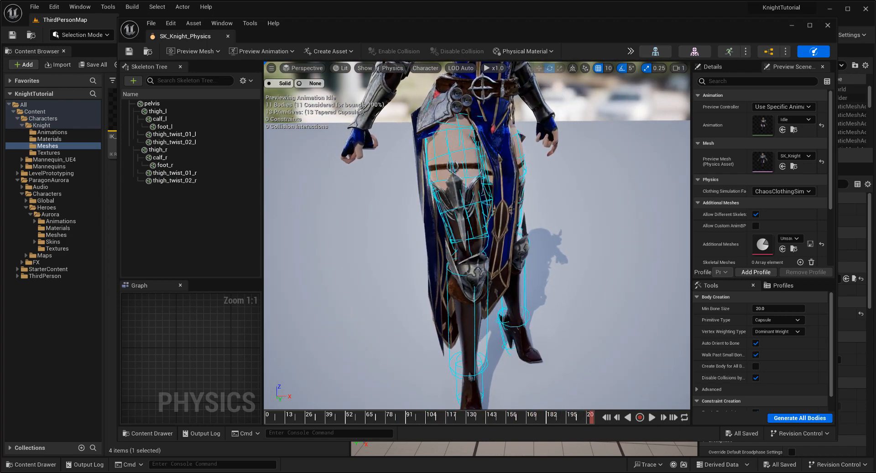
left_click(425, 117)
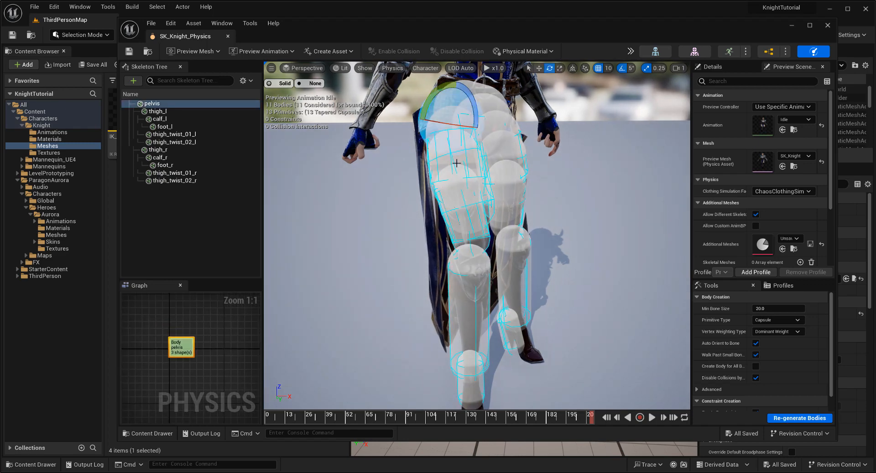
left_click_drag(477, 235, 485, 263, "alt")
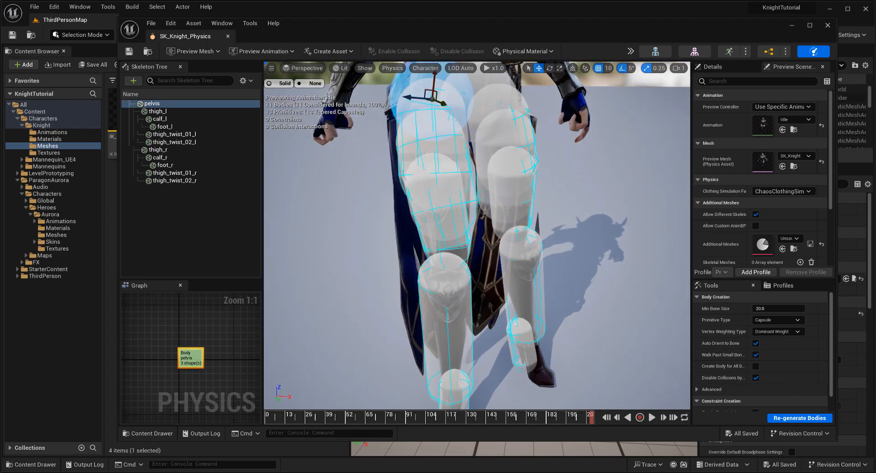
left_click_drag(410, 95, 408, 96)
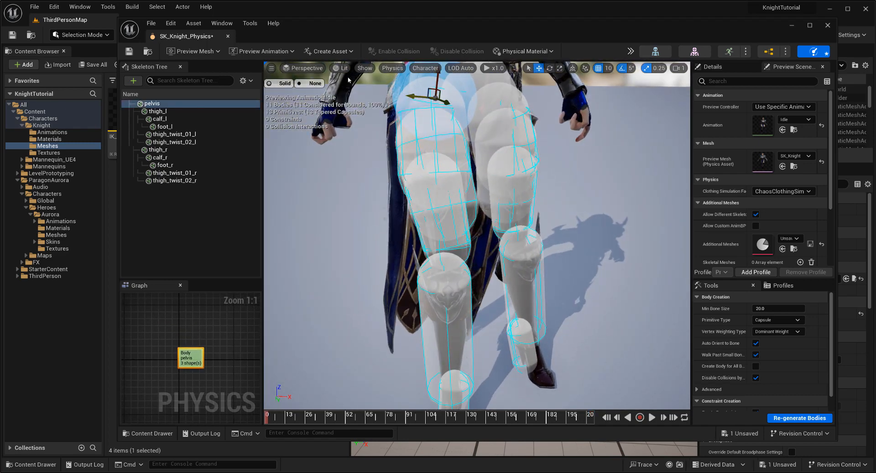
Set collision rendering to None, inspect the cloth collision outlines around the skirt and legs from behind and in front, and deselect the pelvis
left_click_drag(493, 149, 512, 147, "alt")
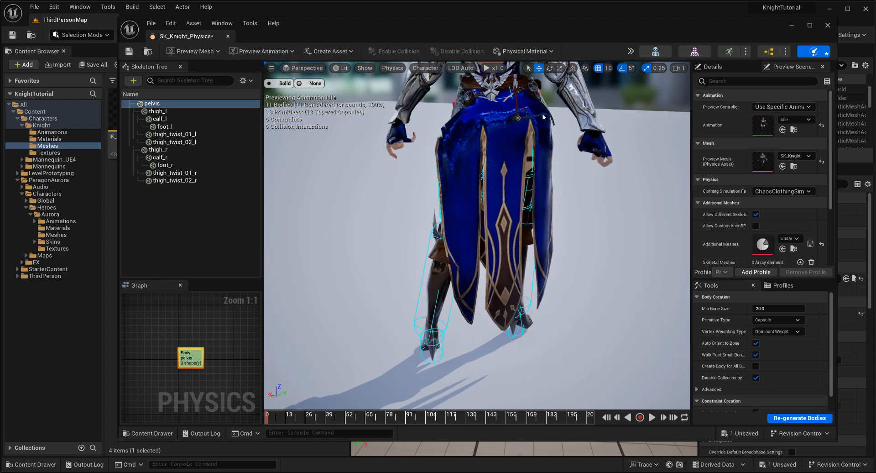
left_click_drag(541, 113, 374, 98)
left_click_drag(550, 140, 339, 117, "alt")
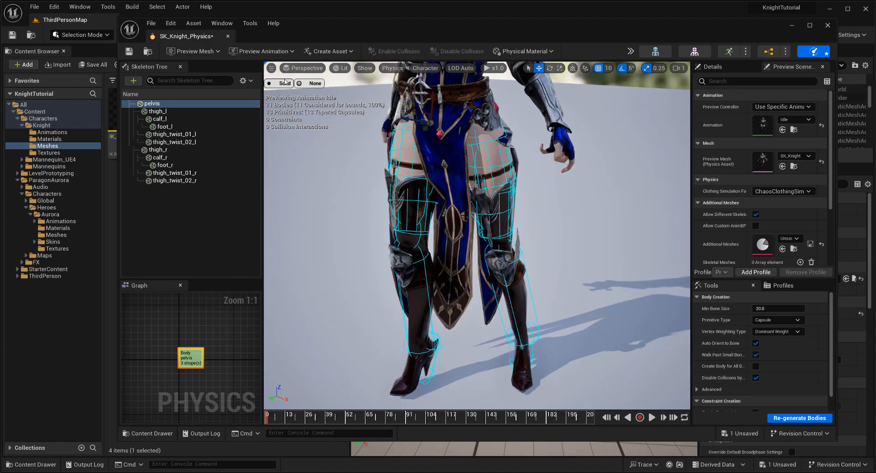
left_click(311, 84)
left_click_drag(411, 123, 440, 127, "alt")
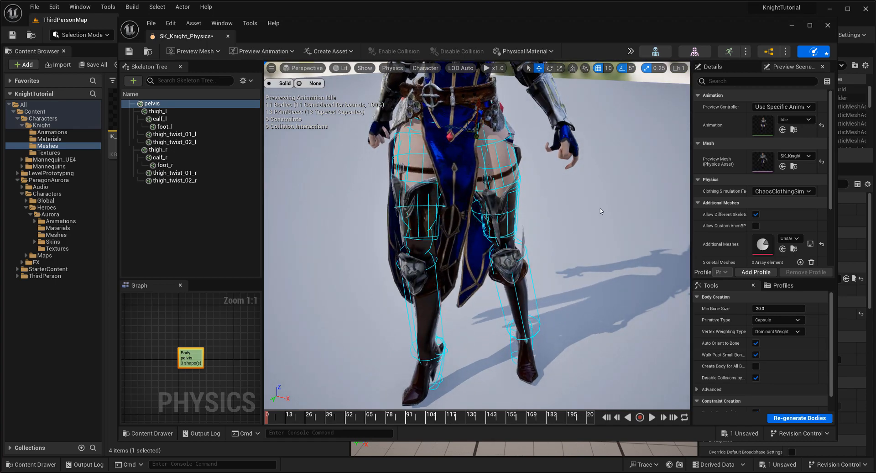
left_click_drag(602, 211, 511, 151, "alt")
left_click(358, 132)
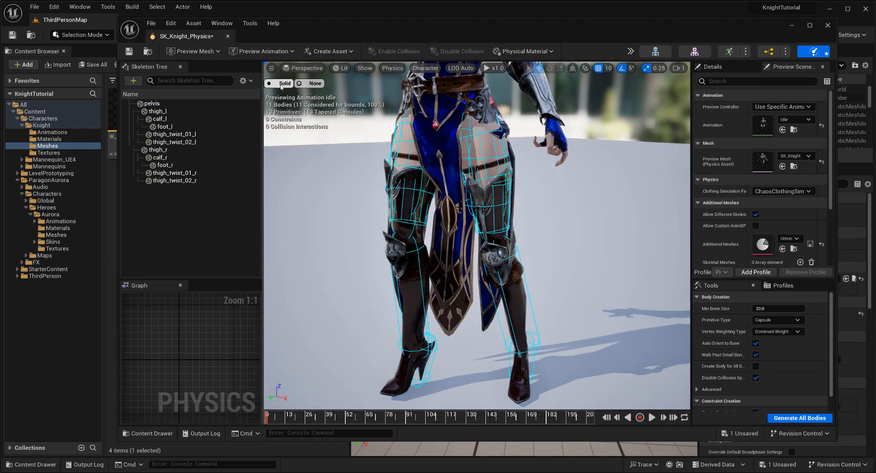
Inspect the thigh_l body with solid collision rendering, deselect it, and view the whole knight with the solid bodies hidden
left_click(476, 144)
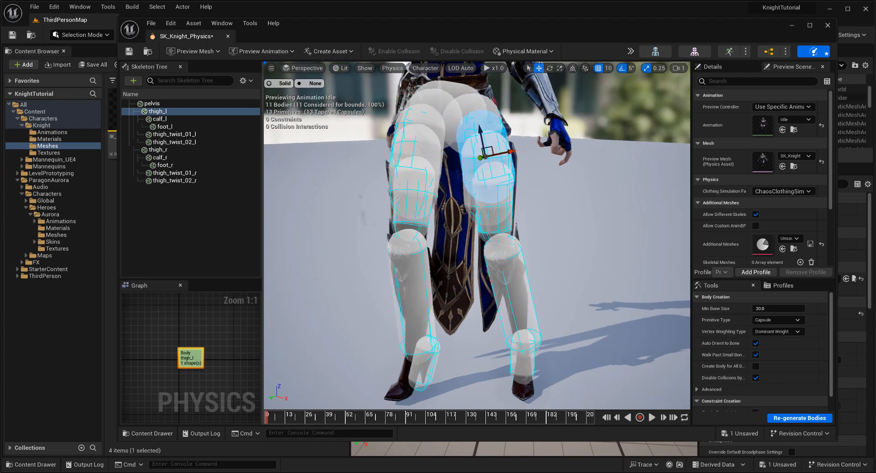
left_click(543, 169)
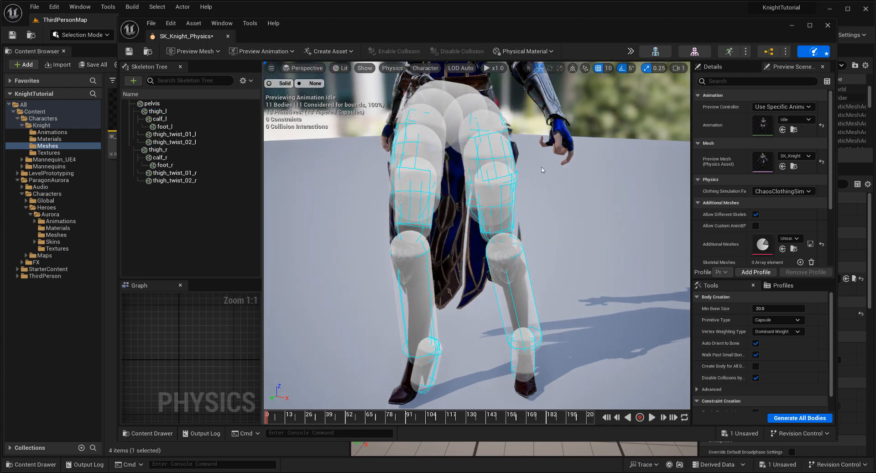
left_click_drag(543, 169, 747, 470, "alt")
scroll(532, 139, "down", 5)
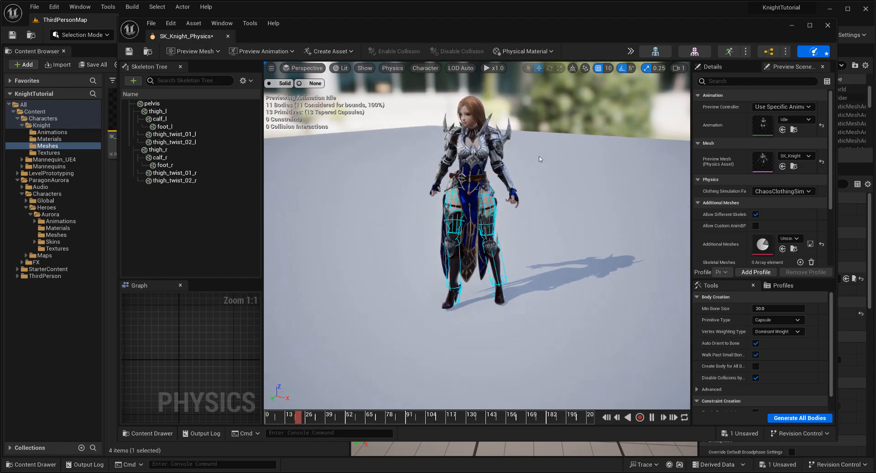
Examine how the cloth collision outlines fit the knight's skirt and legs from the front and the side during the Idle animation
scroll(564, 203, "up", 5)
left_click_drag(564, 203, 578, 226, "alt")
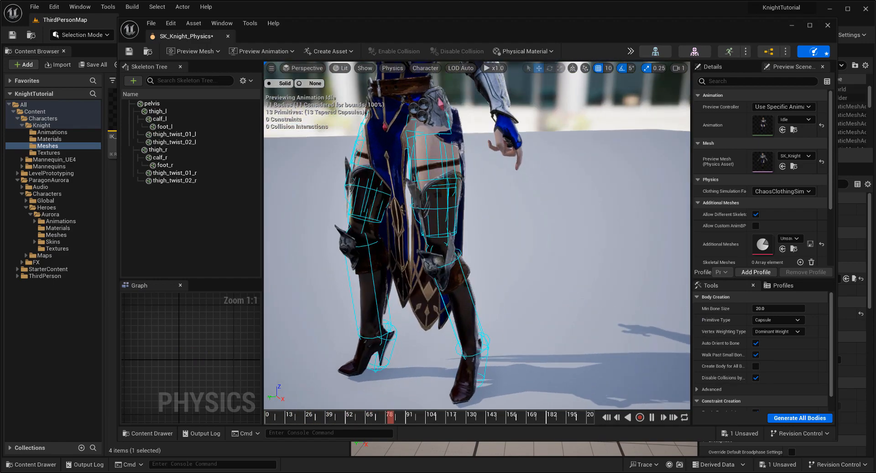
scroll(578, 226, "down", 3)
left_click_drag(519, 233, 857, 238, "alt")
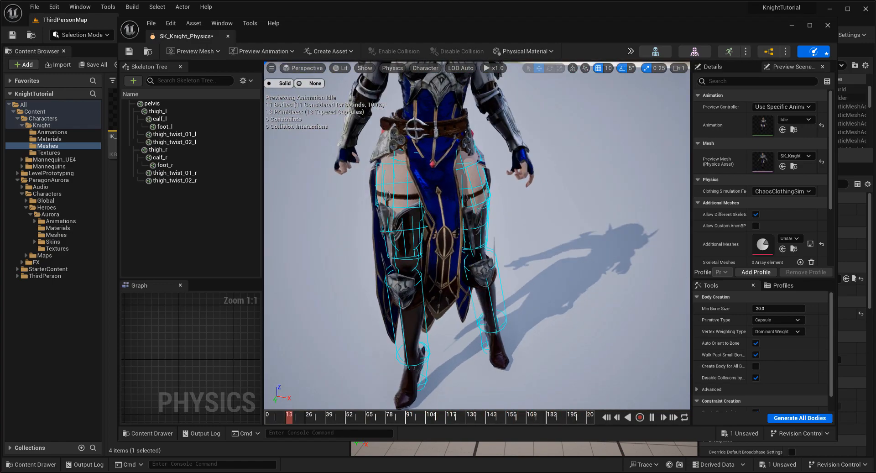
left_click_drag(479, 242, 530, 202, "alt")
scroll(489, 203, "down", 4)
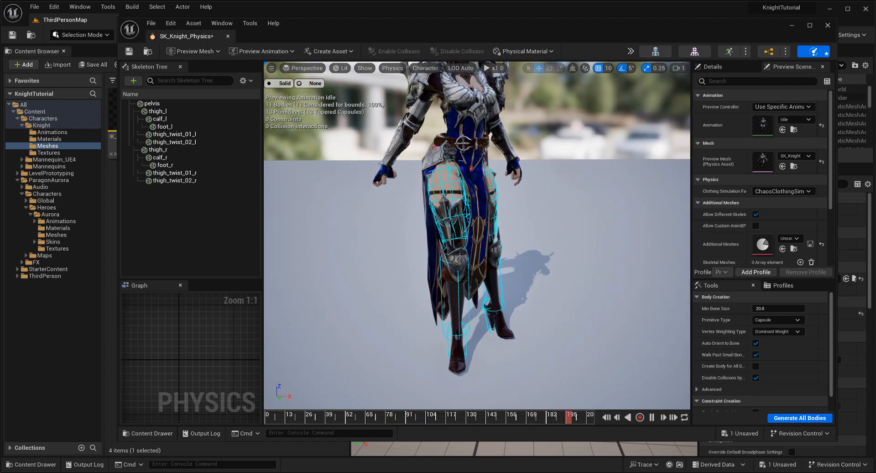
left_click_drag(450, 166, 484, 171, "alt")
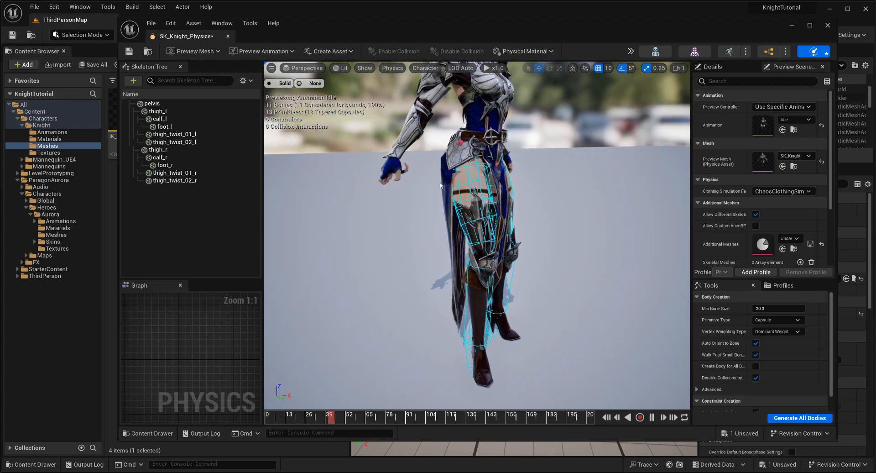
left_click_drag(410, 151, 448, 149, "alt")
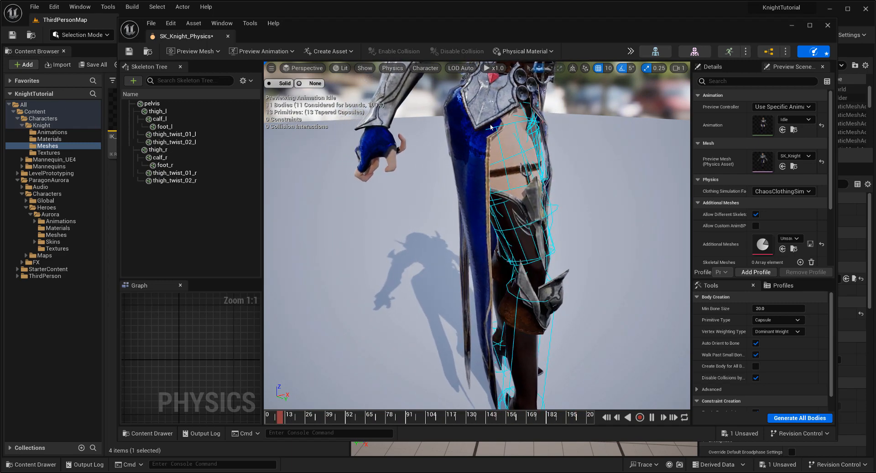
left_click_drag(449, 183, 474, 183, "alt")
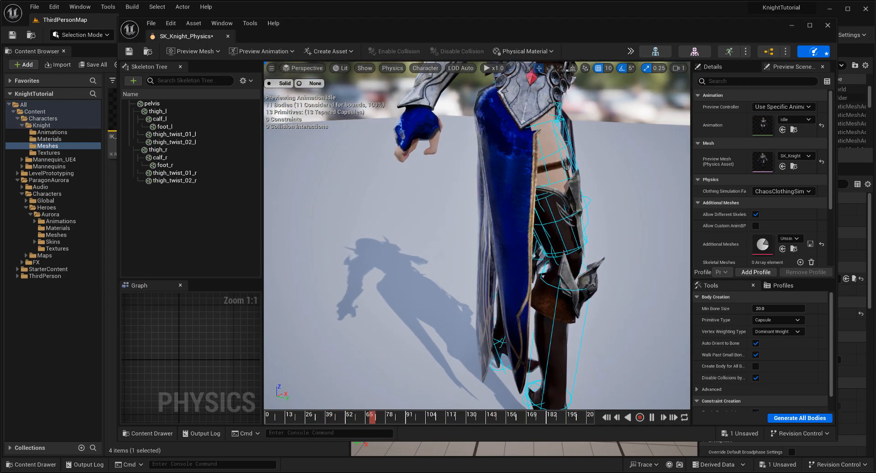
mouse_move(534, 166)
left_mouse_down("alt")
mouse_move(566, 166)
mouse_move(532, 157)
left_mouse_up("alt")
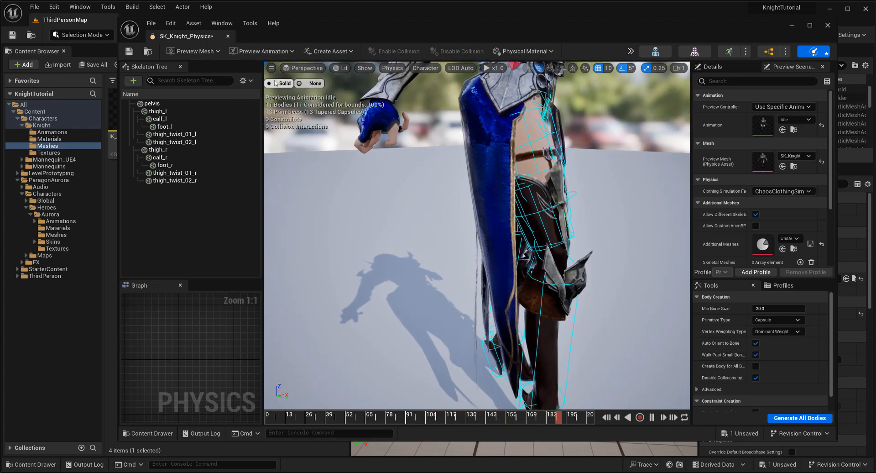
Inspect the pelvis body with solid collision rendering, set rendering back to None, and deselect the body
left_click(284, 83)
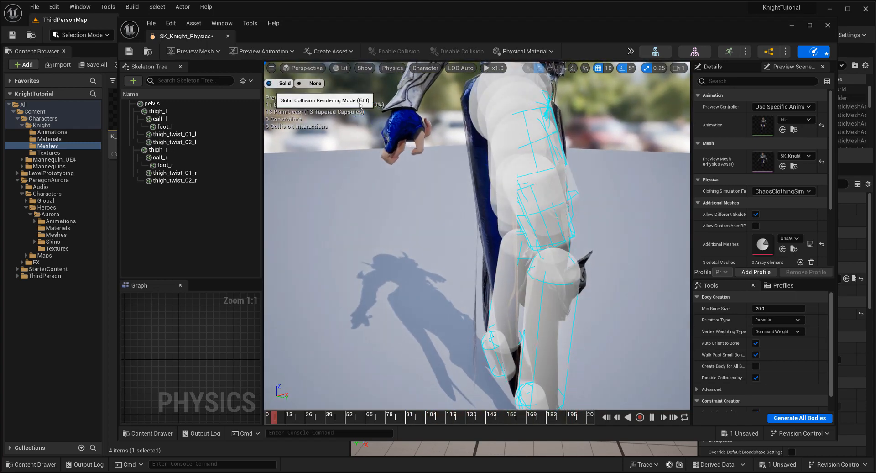
left_click(484, 107)
mouse_move(485, 107)
left_mouse_down("alt")
mouse_move(457, 125)
mouse_move(477, 114)
left_mouse_up("alt")
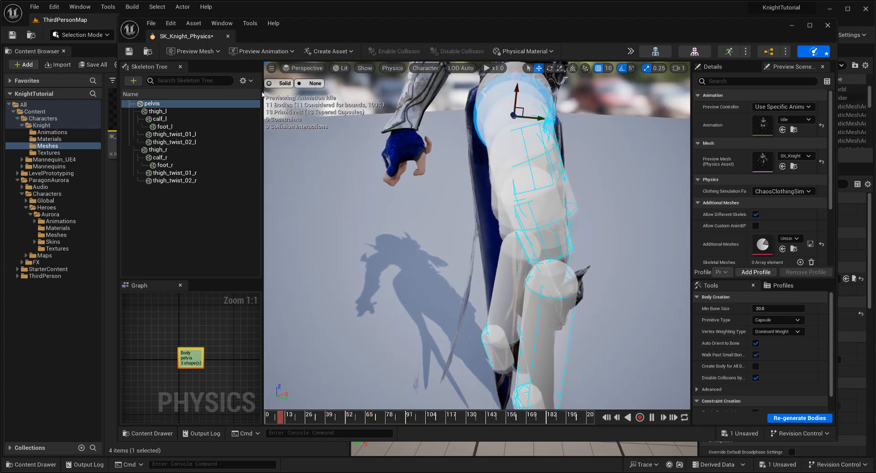
left_click(315, 83)
left_click_drag(338, 119, 349, 223, "alt")
left_click(556, 228)
scroll(556, 227, "down", 4)
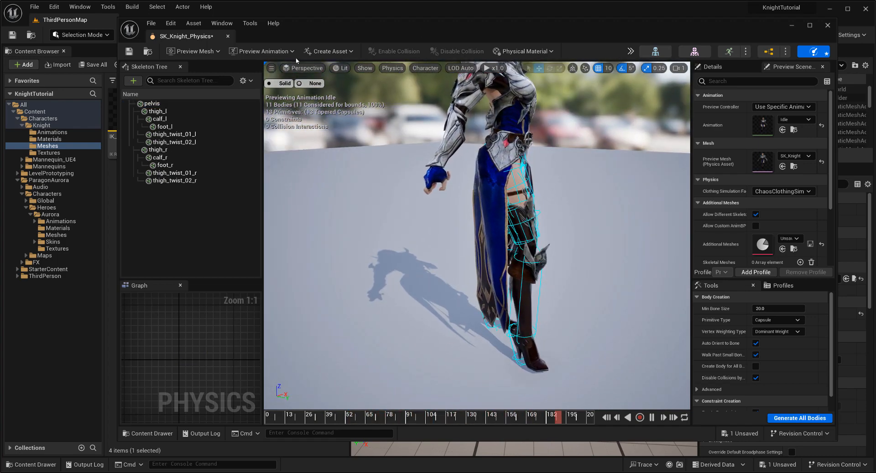
Open the SK_Knight skeletal mesh, activate cloth paint, and select SK_Knight_Clothing_0 to show its Max Distance mask on the skirt
left_click(693, 52)
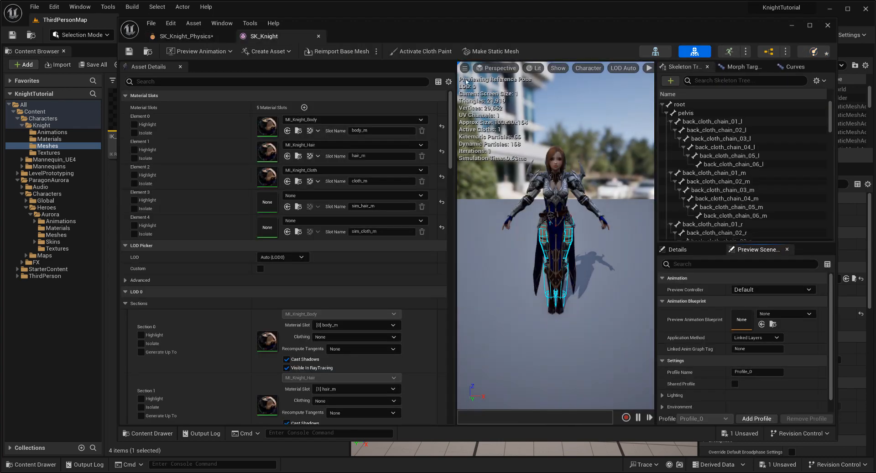
left_click(402, 53)
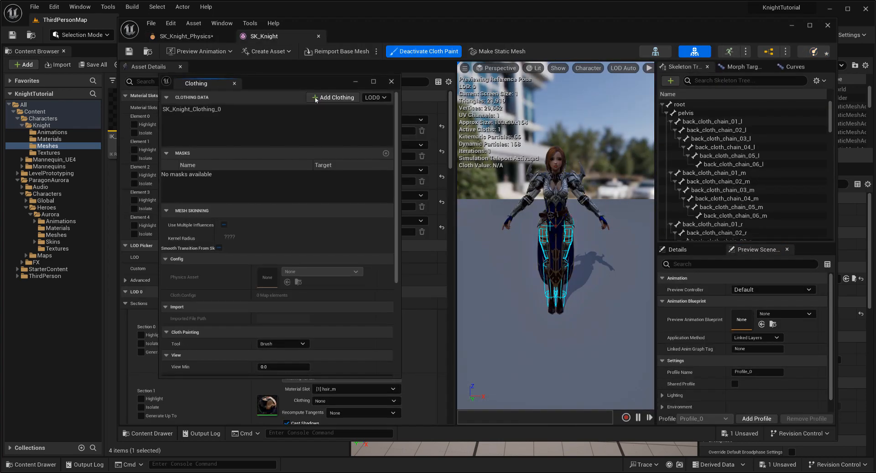
left_click(194, 110)
scroll(606, 264, "up", 8)
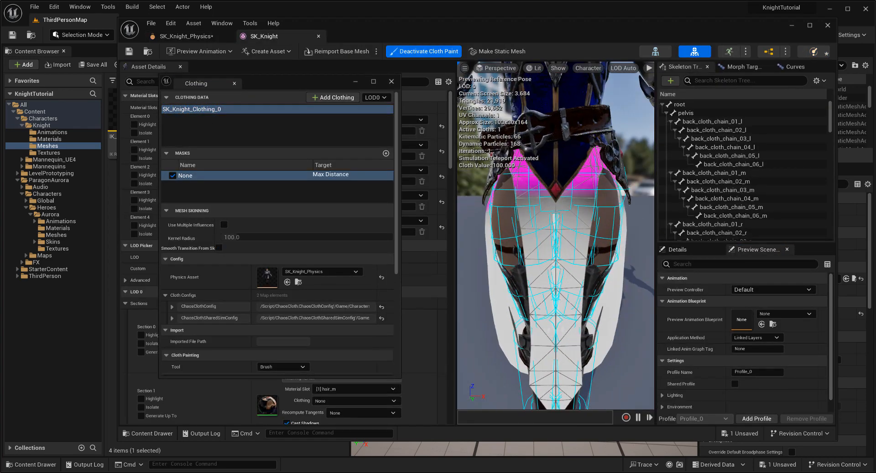
left_click_drag(607, 264, 685, 257, "alt")
left_click_drag(547, 205, 644, 204, "alt")
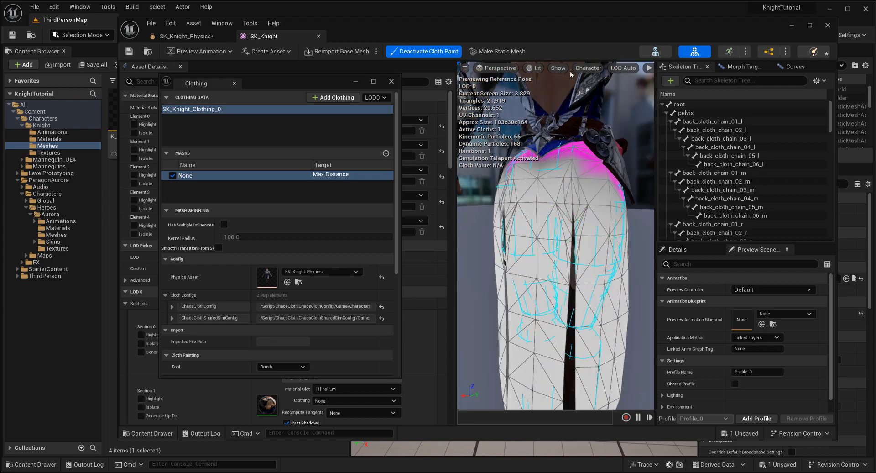
Turn off the clothing Collisions visualization in the SK_Knight preview and save the mesh
left_click(588, 68)
mouse_move(618, 120)
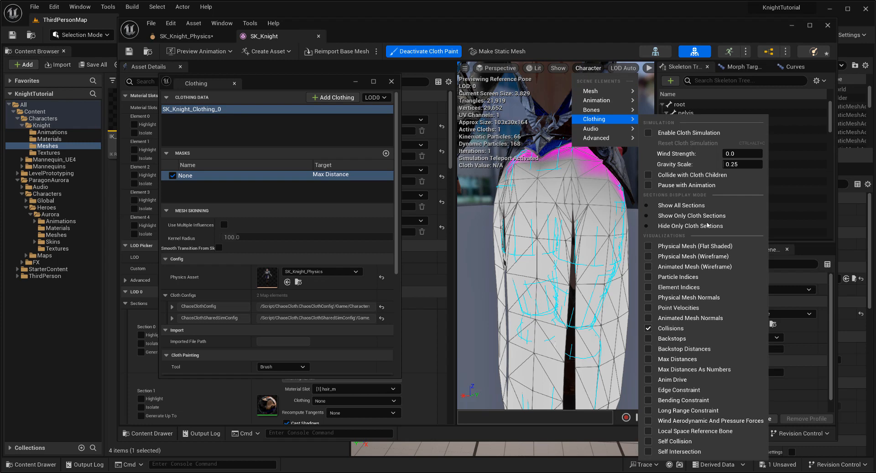
left_click(677, 331)
left_click_drag(539, 249, 639, 246, "alt")
left_click_drag(544, 169, 556, 172)
key("ctrl+s")
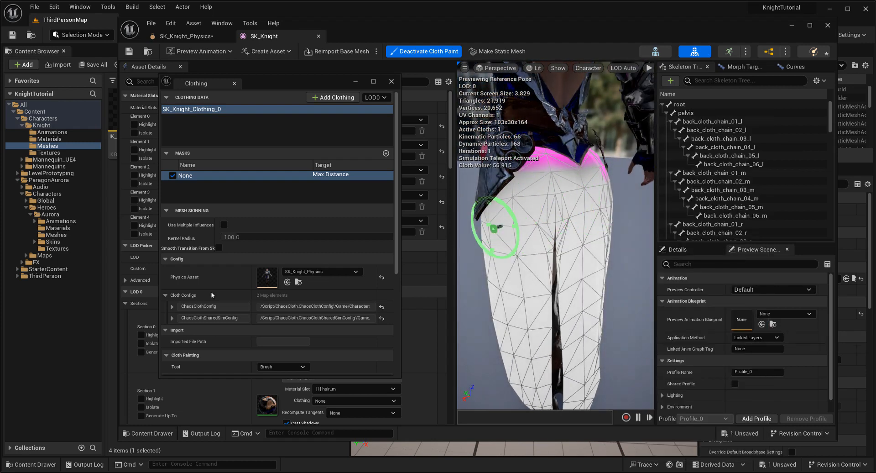
Smooth the Max Distance mask around the upper edge of the skirt with the Smooth tool, and deactivate cloth paint to preview it
scroll(319, 278, "down", 5)
left_click(281, 216)
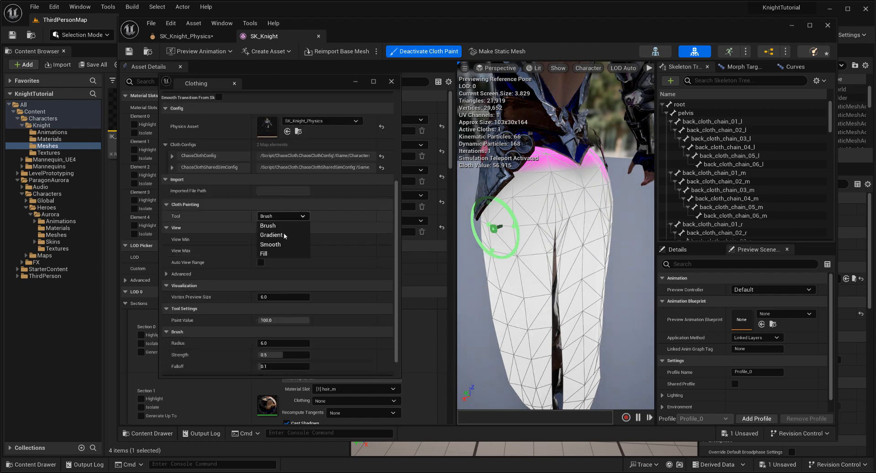
left_click(273, 244)
left_click_drag(529, 194, 542, 172)
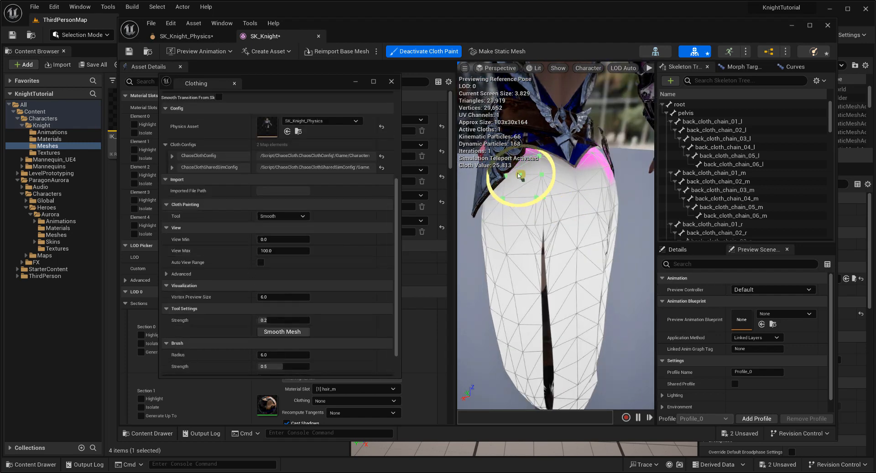
mouse_move(596, 220)
left_mouse_down("alt")
mouse_move(537, 216)
mouse_move(583, 215)
mouse_move(569, 183)
left_mouse_up("alt")
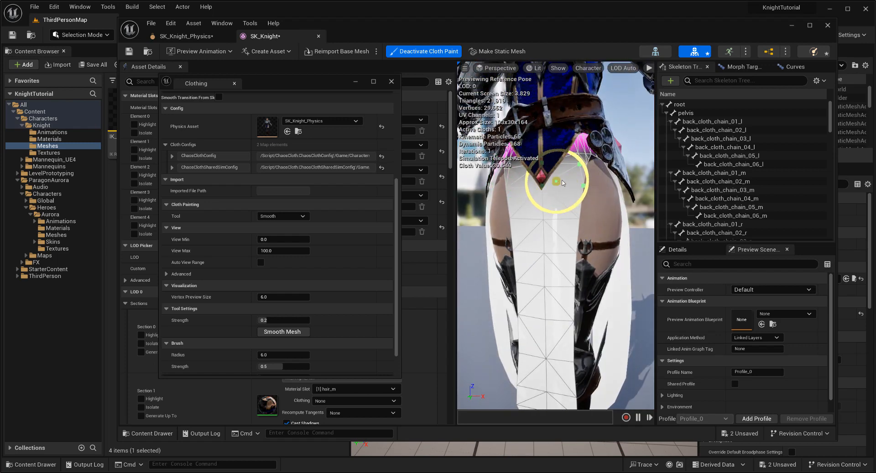
mouse_move(566, 187)
left_mouse_down("alt")
mouse_move(510, 177)
mouse_move(582, 172)
left_mouse_up("alt")
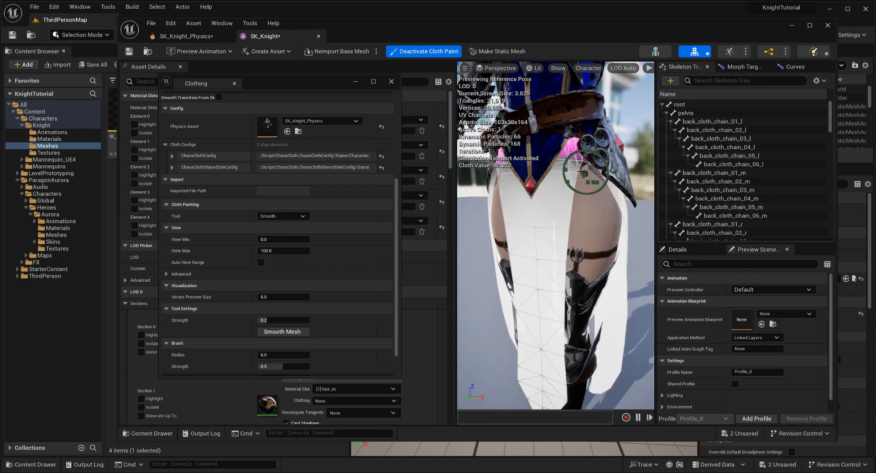
left_click_drag(590, 235, 600, 233, "alt")
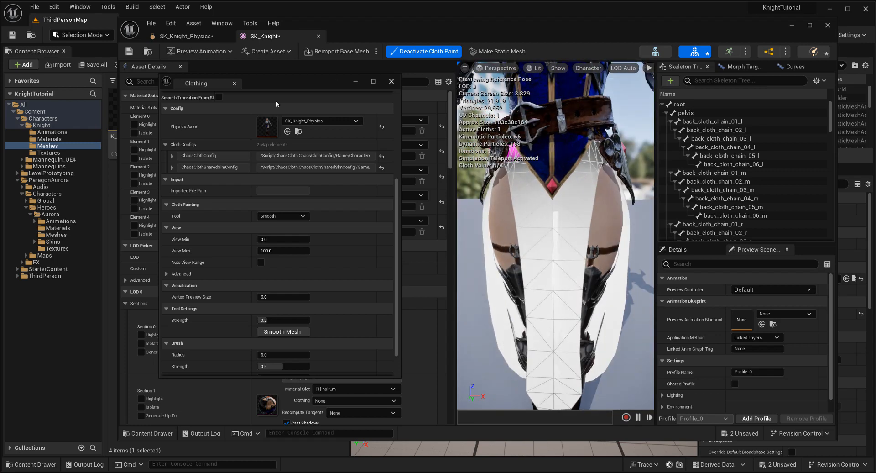
left_click(429, 51)
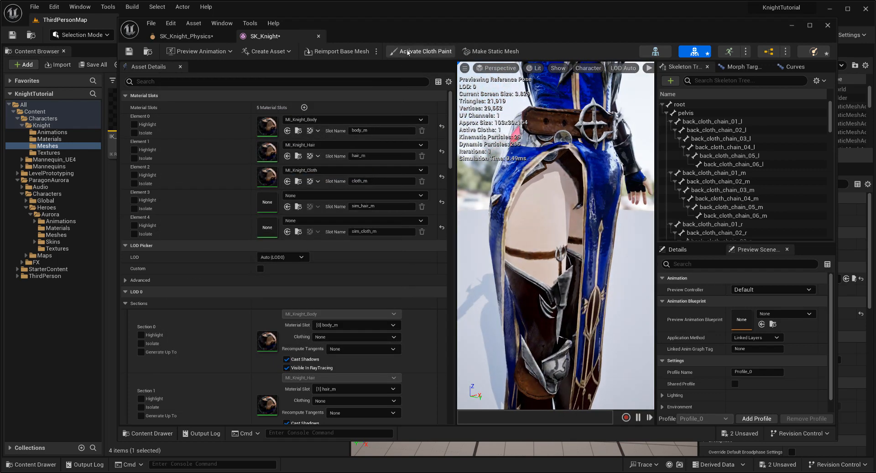
Reactivate cloth paint for SK_Knight_Clothing_0 and expand the Collision Properties of its ChaosClothConfig
left_click(428, 51)
left_click(206, 109)
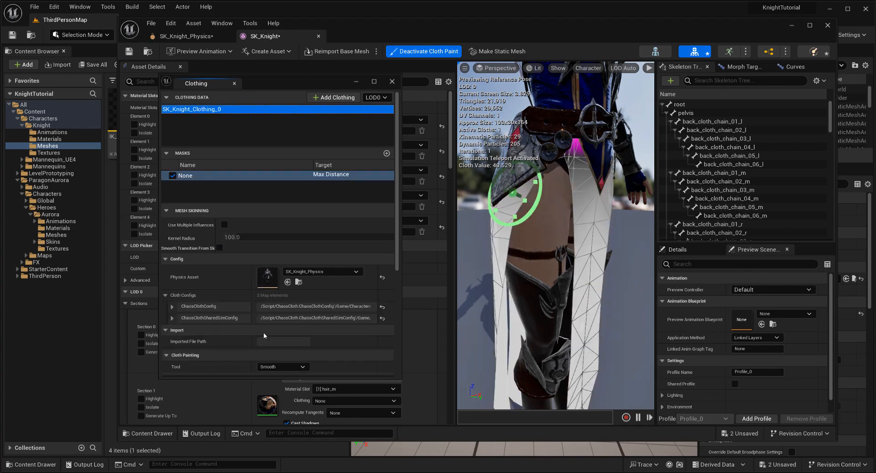
scroll(206, 287, "down", 5)
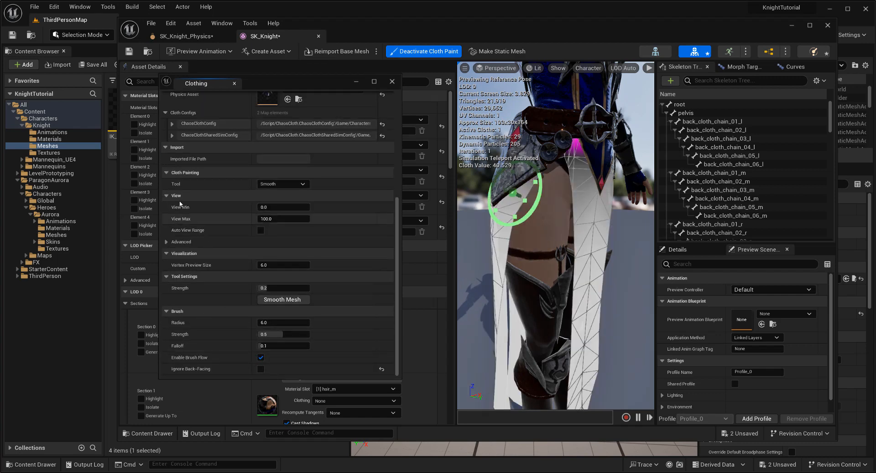
scroll(182, 221, "up", 5)
left_click(172, 233)
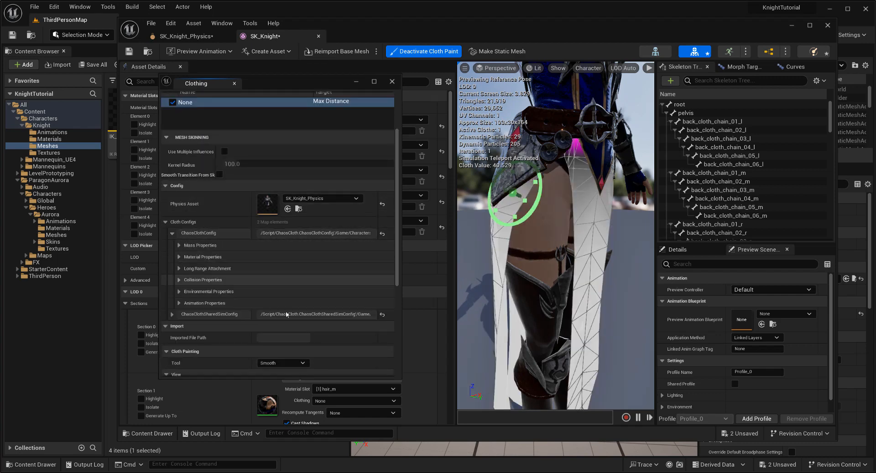
scroll(179, 223, "down", 3)
left_click(179, 212)
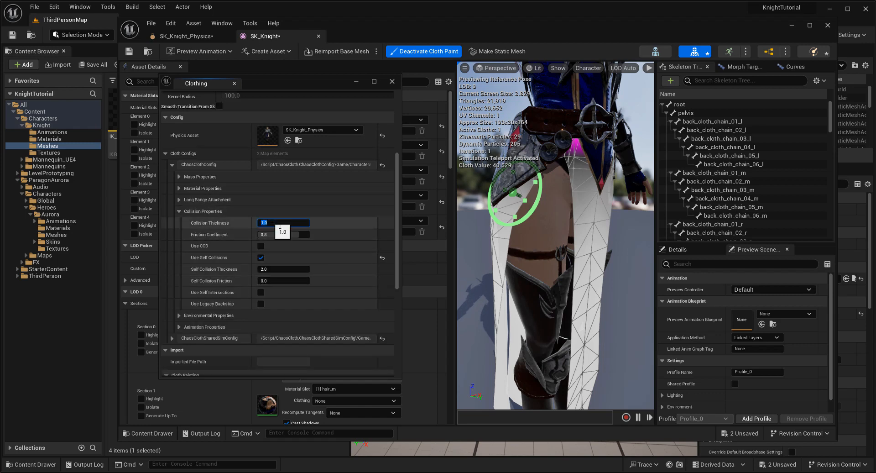
Set the Collision Thickness to 5.0 and preview the skirt simulation with cloth paint deactivated
left_click(423, 52)
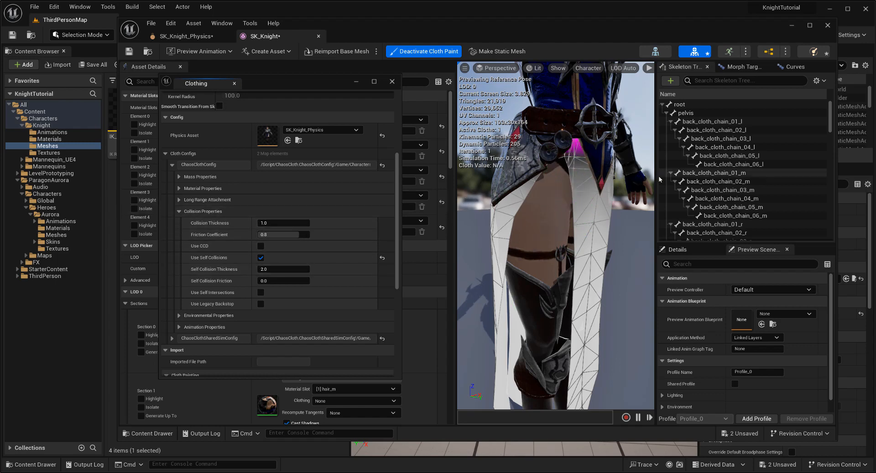
left_click(293, 222)
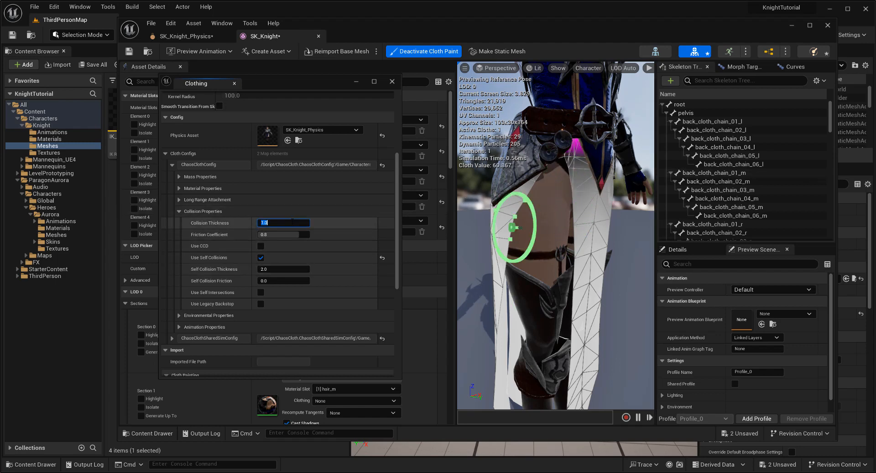
left_click(405, 53)
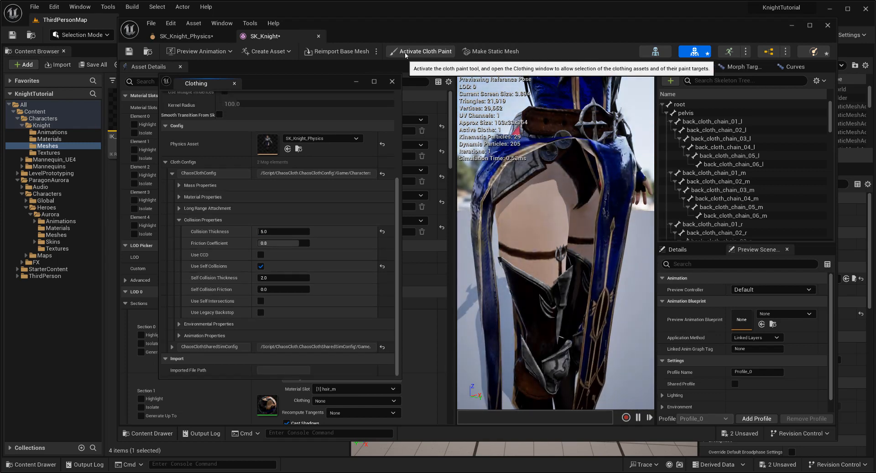
Set the Collision Thickness back to 1.0, preview the skirt simulation, and reactivate cloth paint
left_click(405, 53)
type("1")
key("Return")
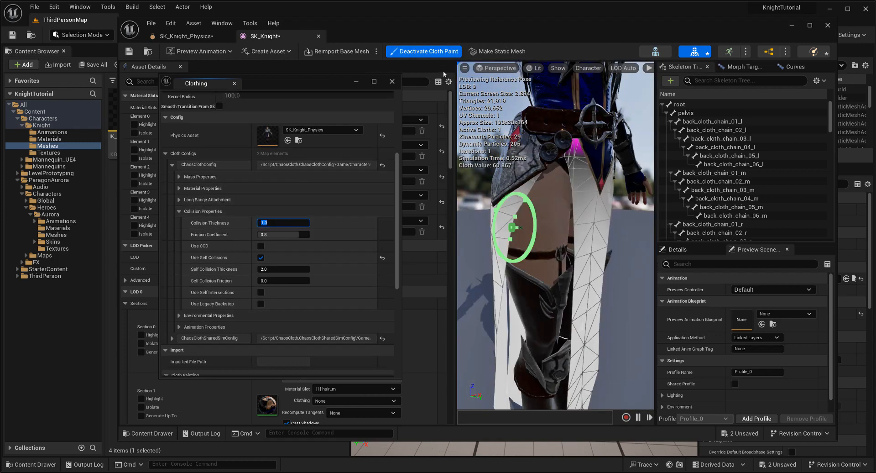
left_click(429, 53)
left_click(429, 53)
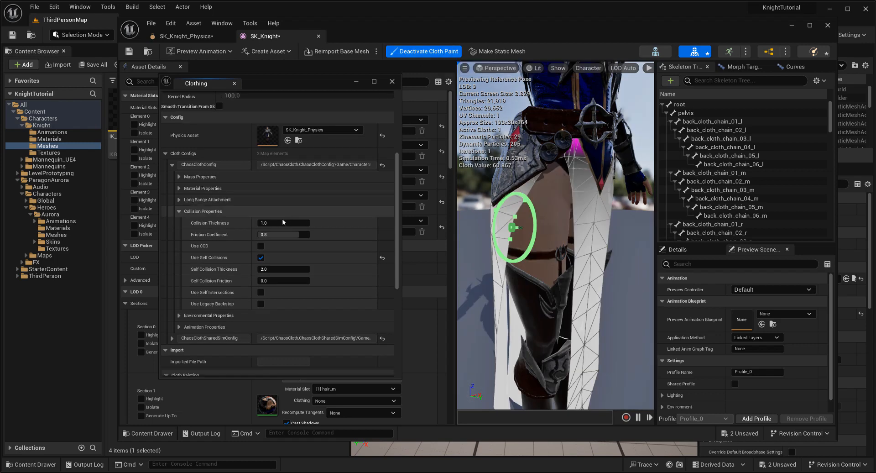
Set the Collision Thickness to 0.5 and preview the skirt simulation with cloth paint deactivated
left_click(279, 223)
type("0.5")
key("Return")
left_click(427, 51)
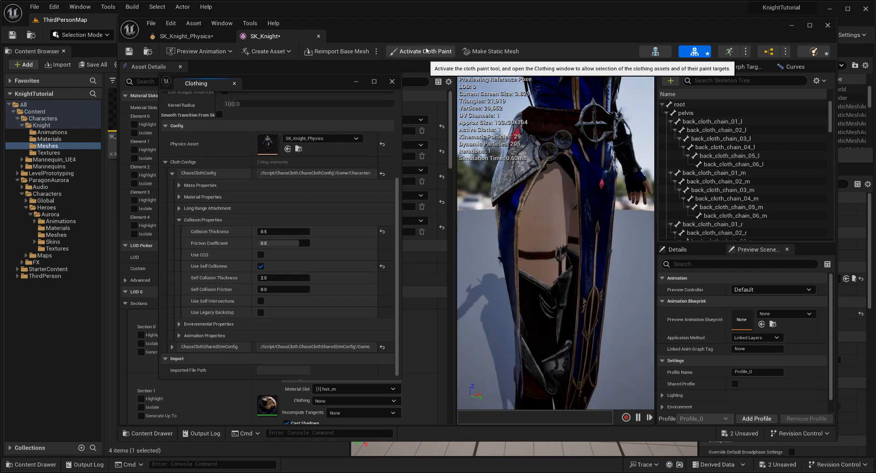
Set the Collision Thickness to 0.1 and, after previewing the skirt, to 0.3, and preview the simulation again
left_click(427, 52)
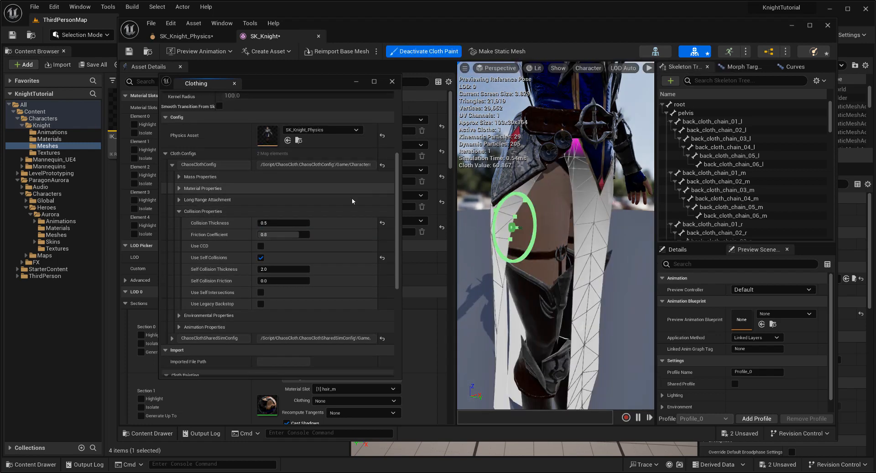
left_click(440, 53)
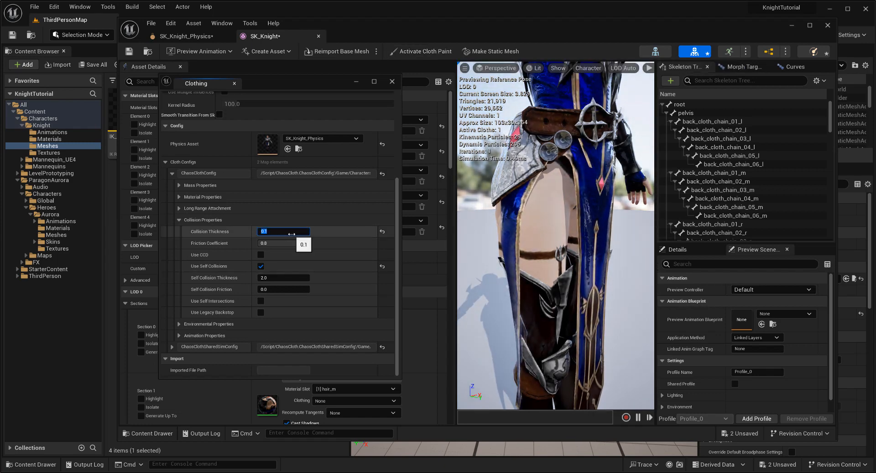
left_click(428, 52)
left_click(428, 52)
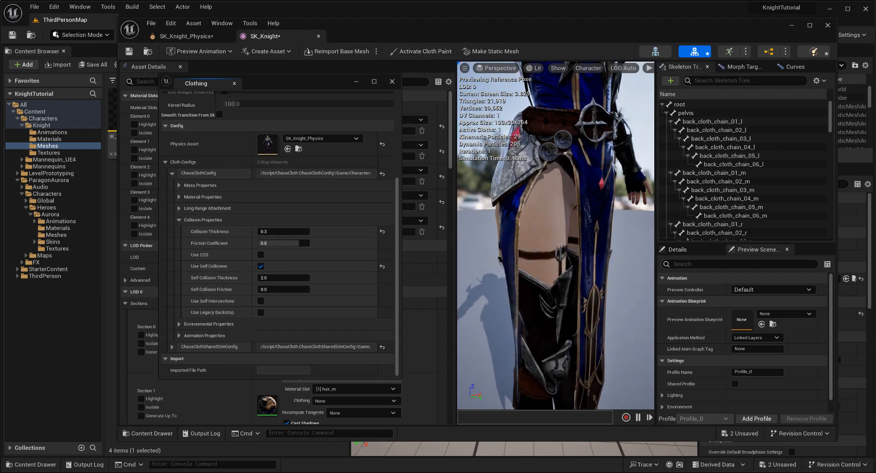
Set the Collision Thickness to 0.0 and preview the skirt simulation from behind
left_click_drag(525, 237, 607, 237, "alt")
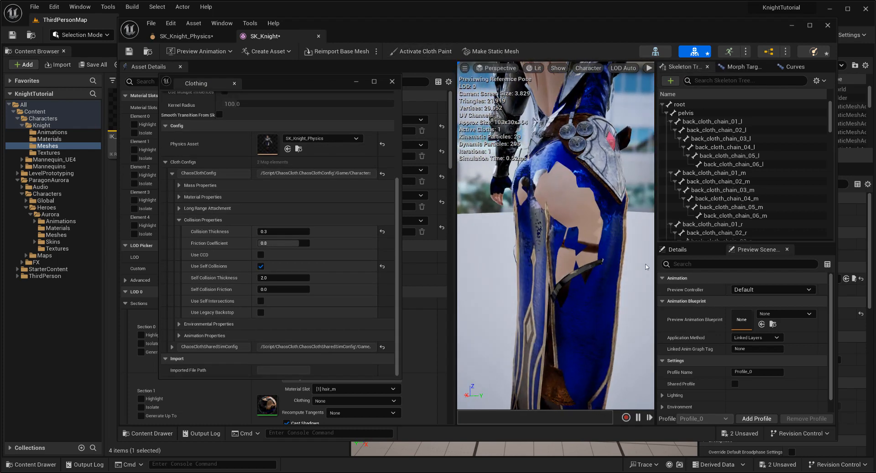
key("Return")
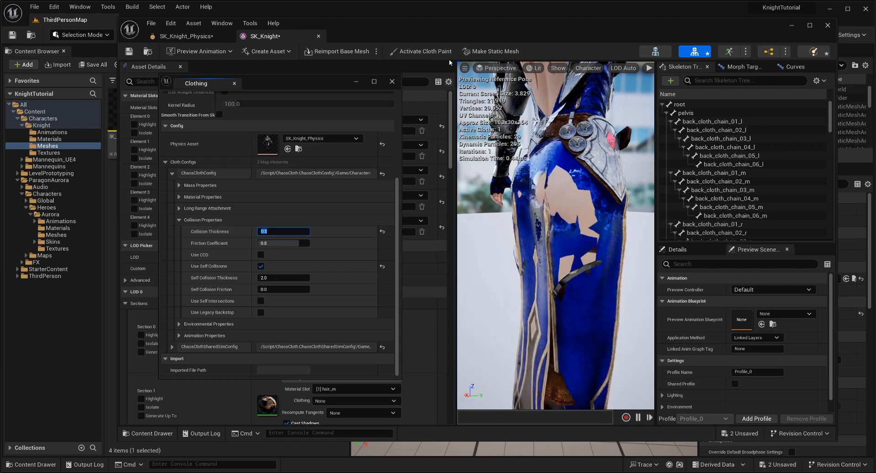
left_click(428, 51)
left_click(428, 51)
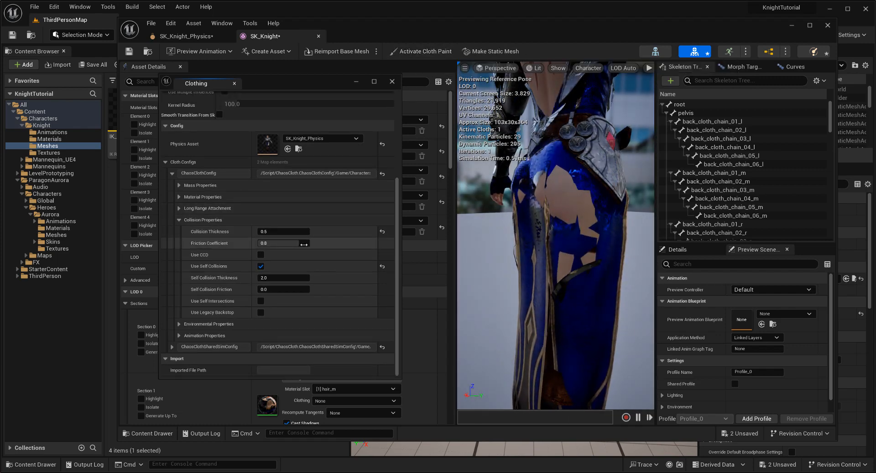
Preview the skirt with a Collision Thickness of 0.5, return it to 1.0, and preview the simulation from behind and in front
left_click(428, 51)
left_click(428, 51)
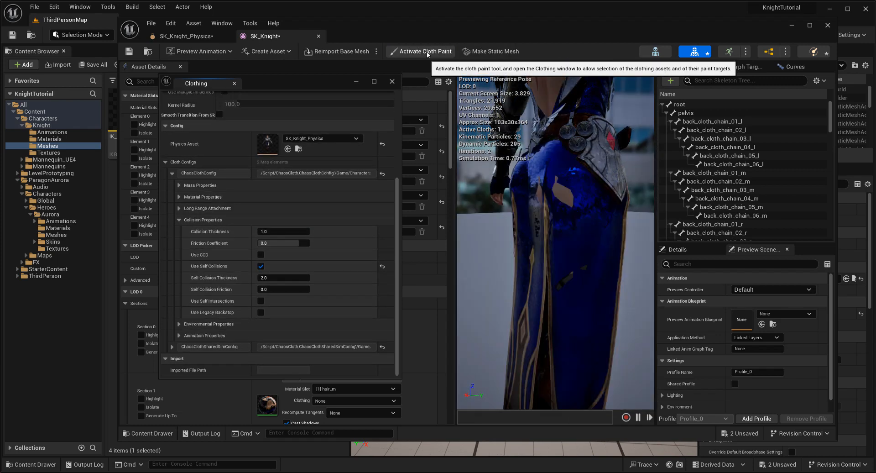
scroll(533, 232, "down", 5)
left_click_drag(533, 232, 480, 233, "alt")
scroll(533, 232, "up", 6)
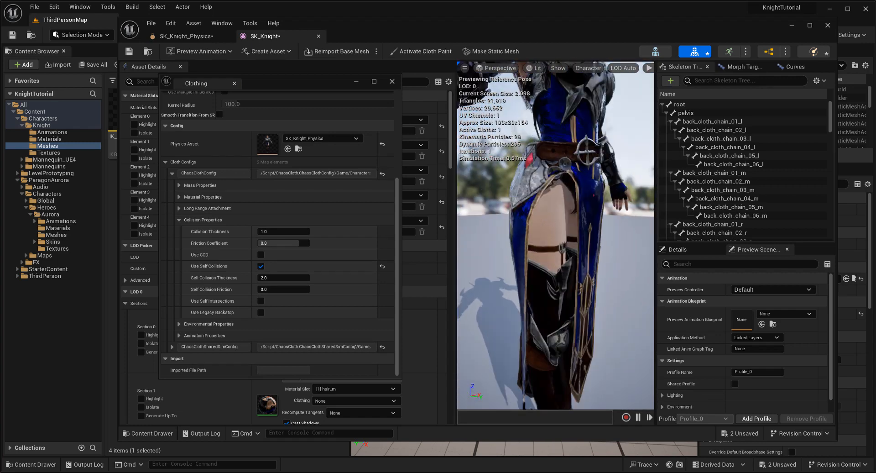
scroll(533, 232, "down", 2)
Add a temporary mask to SK_Knight_Clothing_0, review the targets it can be assigned, and delete it
scroll(248, 234, "up", 6)
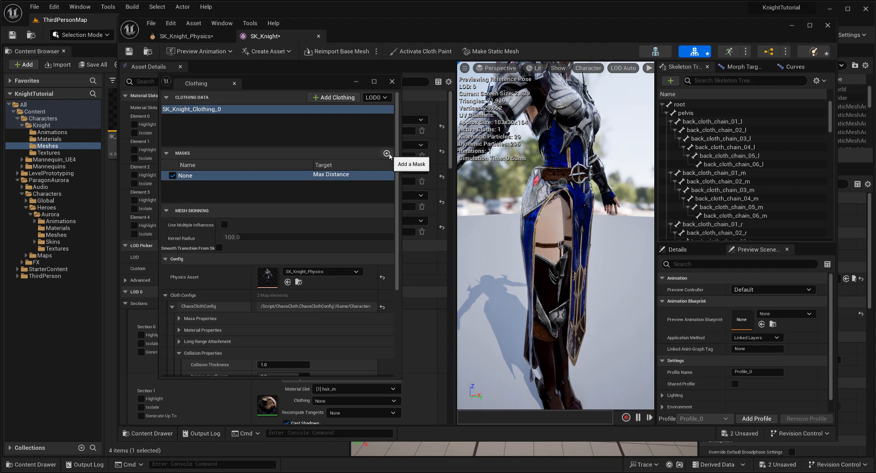
left_click(306, 180)
left_click(385, 154)
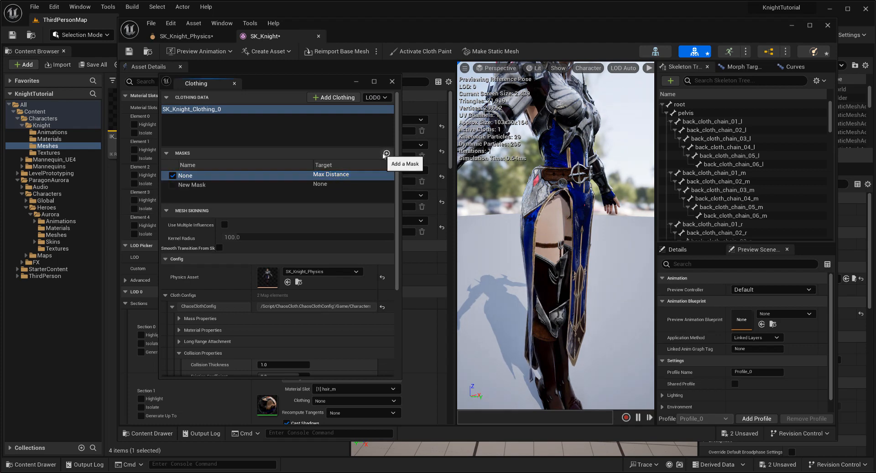
right_click(332, 184)
mouse_move(387, 204)
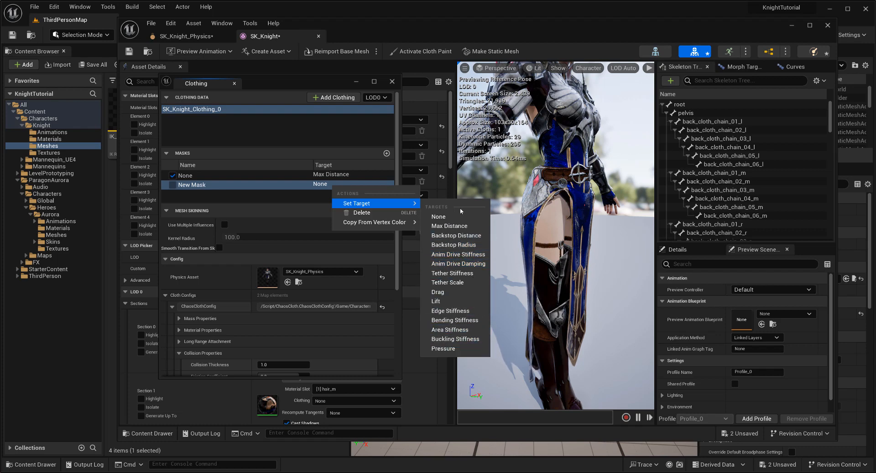
mouse_move(385, 208)
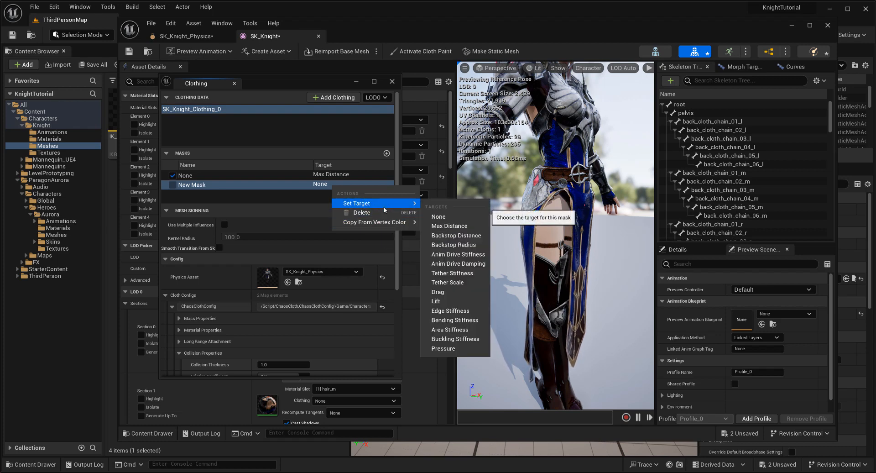
left_click(402, 212)
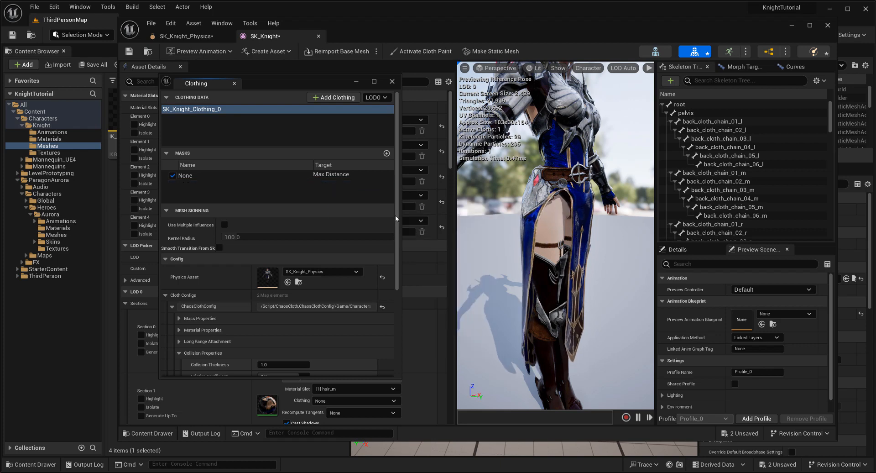
Close the Clothing window, inspect the simulated skirt from several sides, and close the mesh editor
left_click_drag(593, 274, 543, 275, "alt")
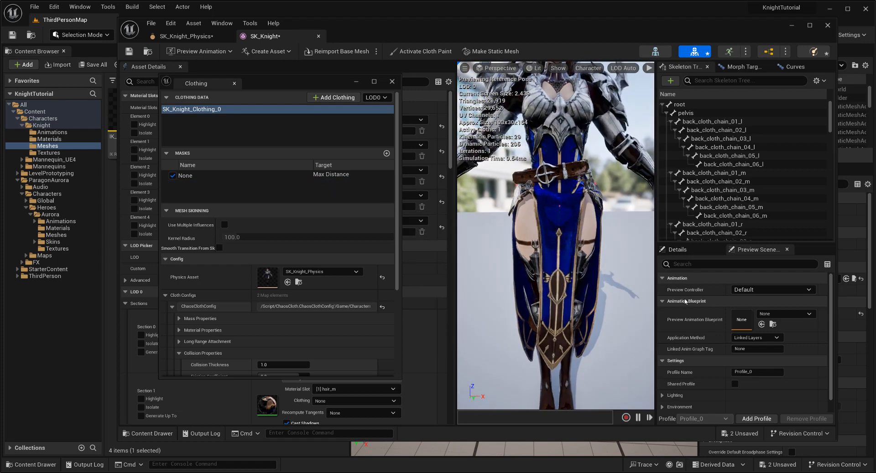
left_click(391, 82)
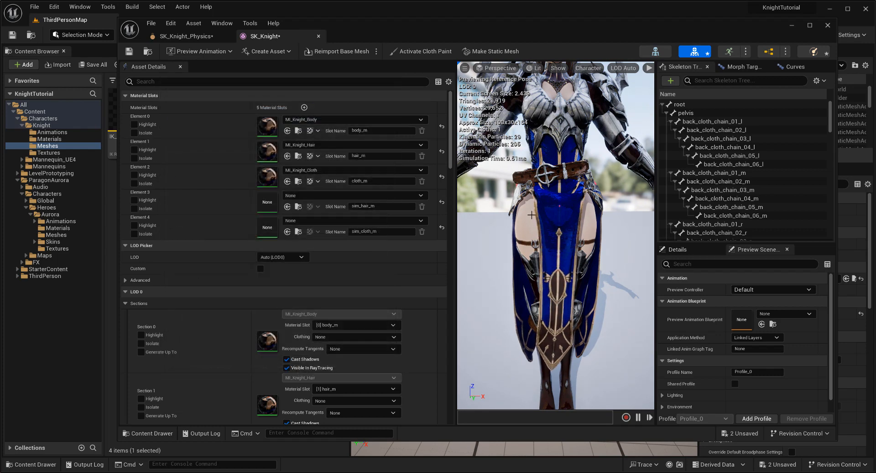
left_click_drag(603, 226, 565, 226, "alt")
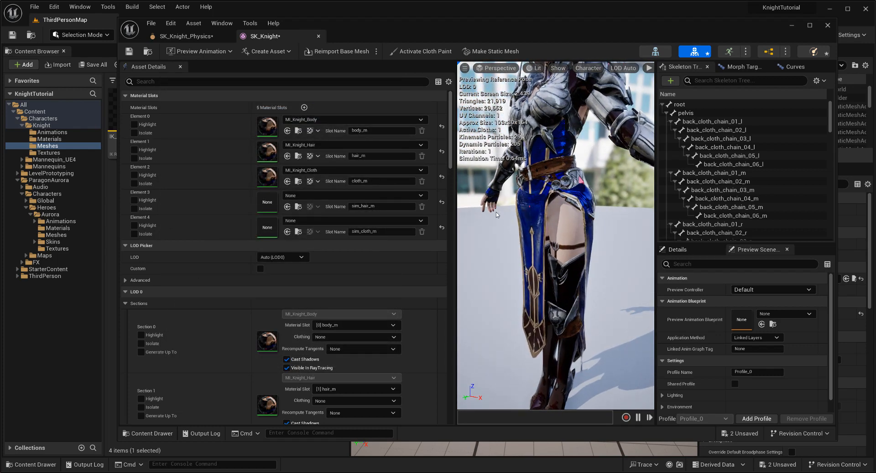
left_click_drag(541, 310, 634, 310, "alt")
left_click(827, 27)
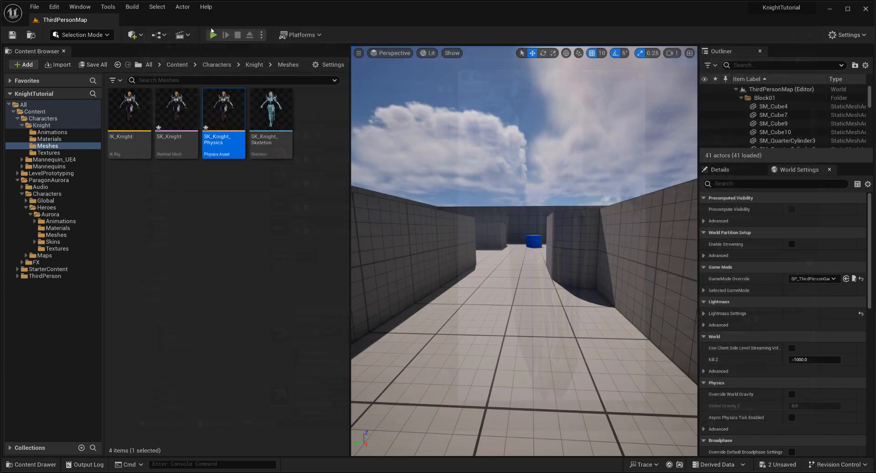
Play the level and run the knight around to examine the skirt's movement, and stop the play session
left_click(213, 34)
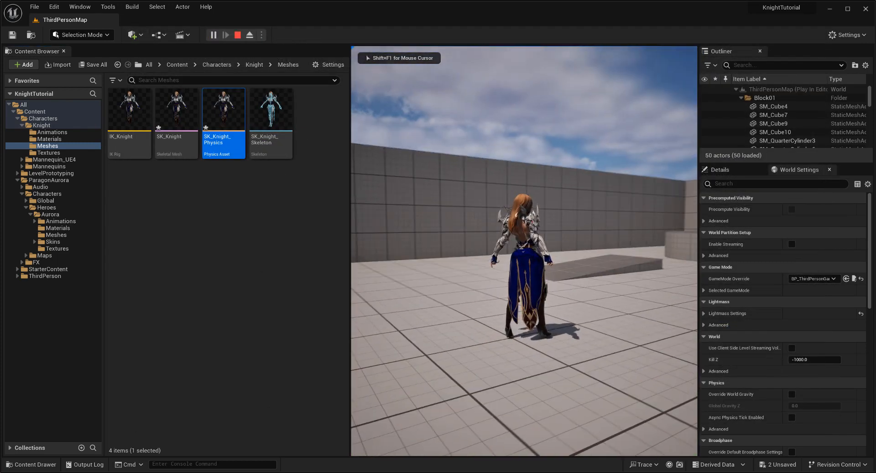
key("w")
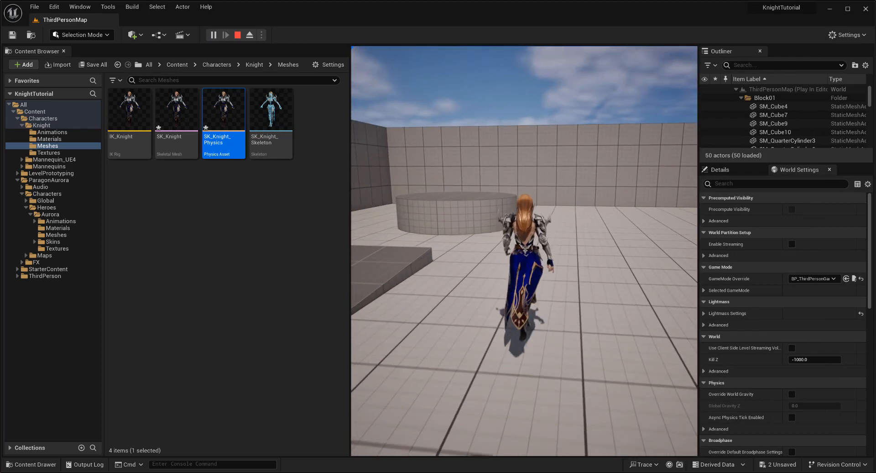
key("d")
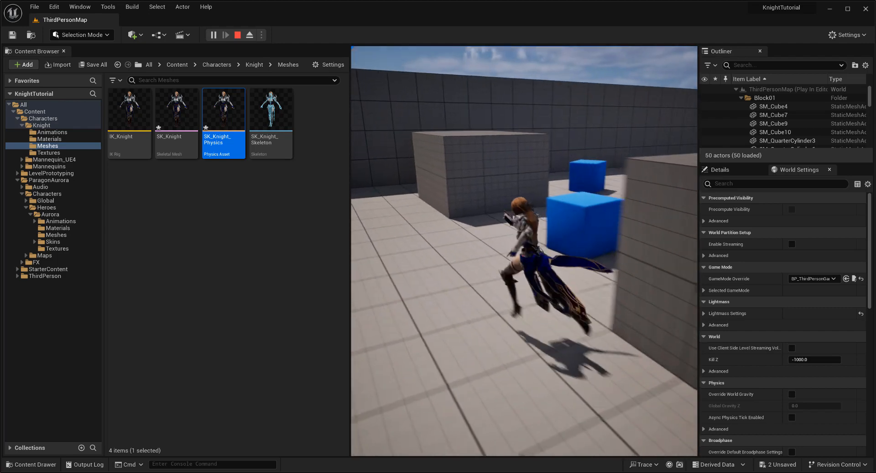
key("w")
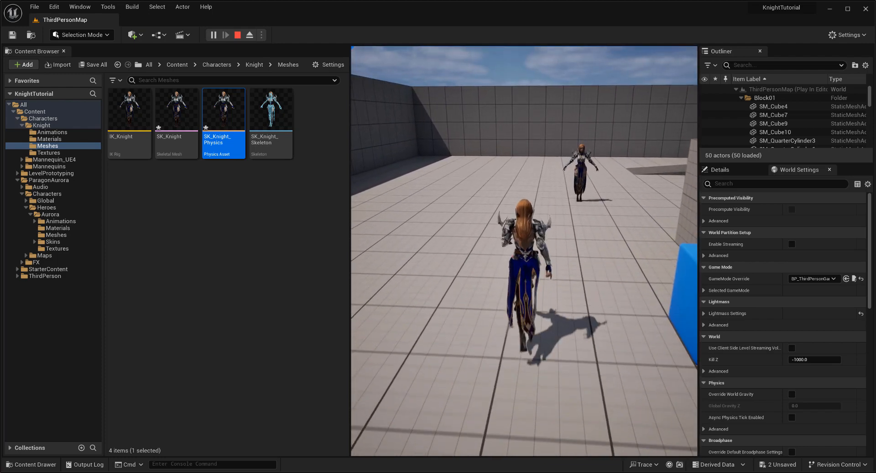
key("w")
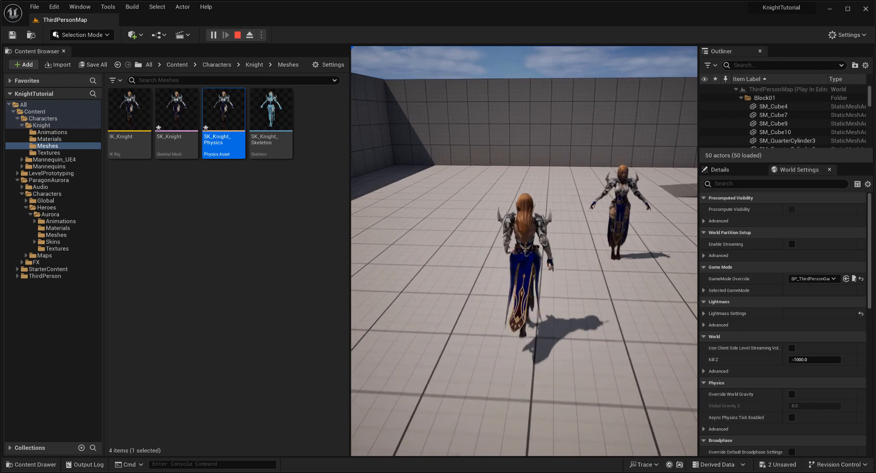
key("w")
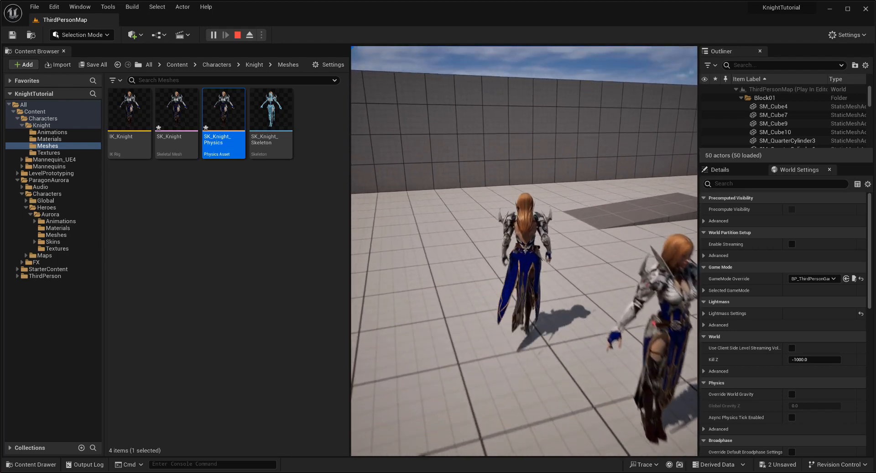
key("w")
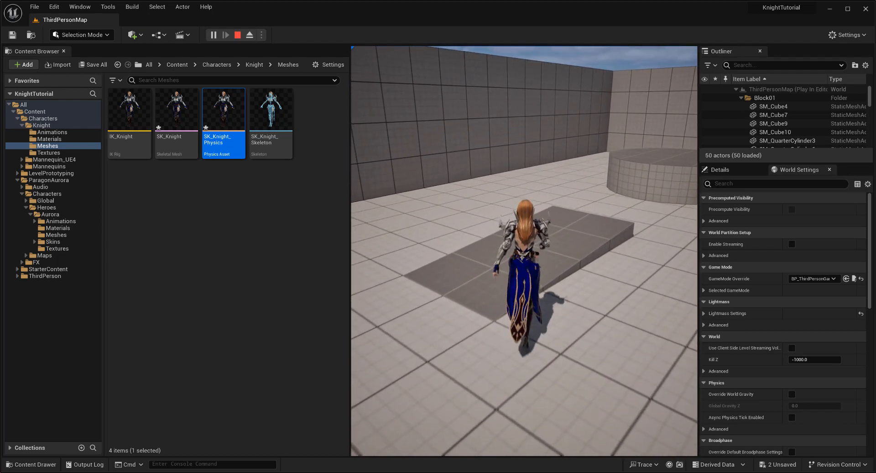
key("Escape")
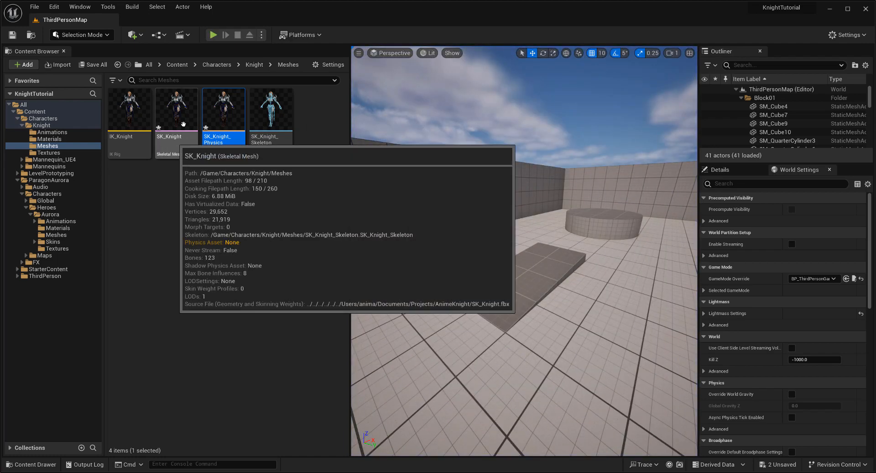
Save all modified assets and reopen the SK_Knight skeletal mesh
left_click(80, 66)
left_click(524, 340)
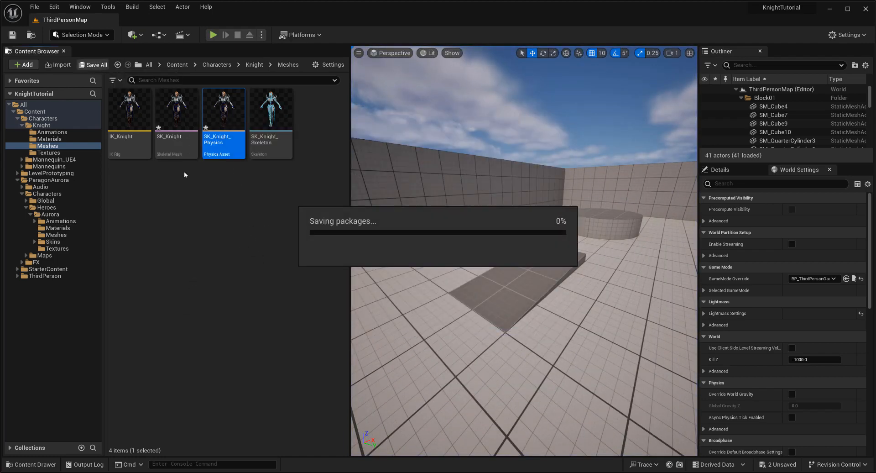
double_click(176, 109)
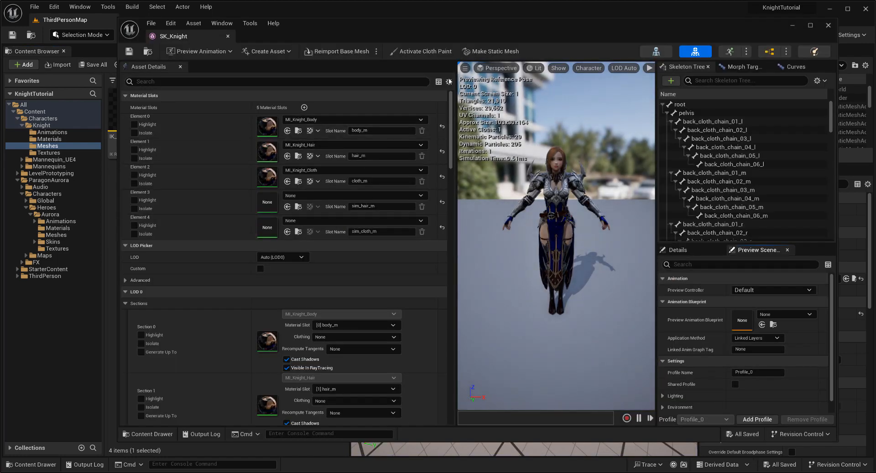
Activate cloth paint, select SK_Knight_Clothing_0, and expand the Simulation settings of ChaosClothSharedSimConfig
left_click(424, 51)
left_click(191, 111)
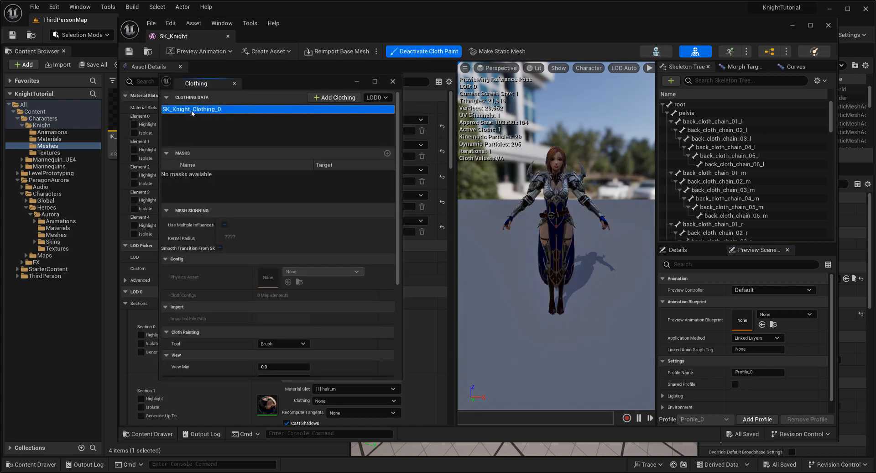
scroll(210, 288, "down", 1)
scroll(215, 293, "down", 3)
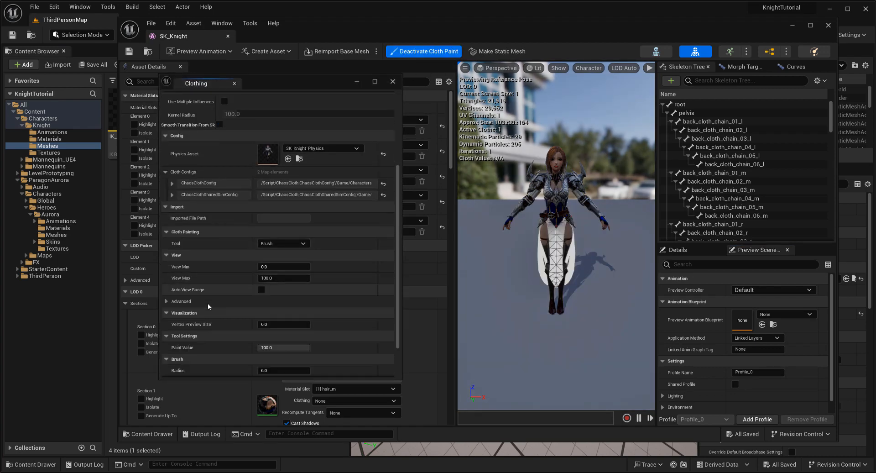
left_click(172, 195)
left_click(175, 206)
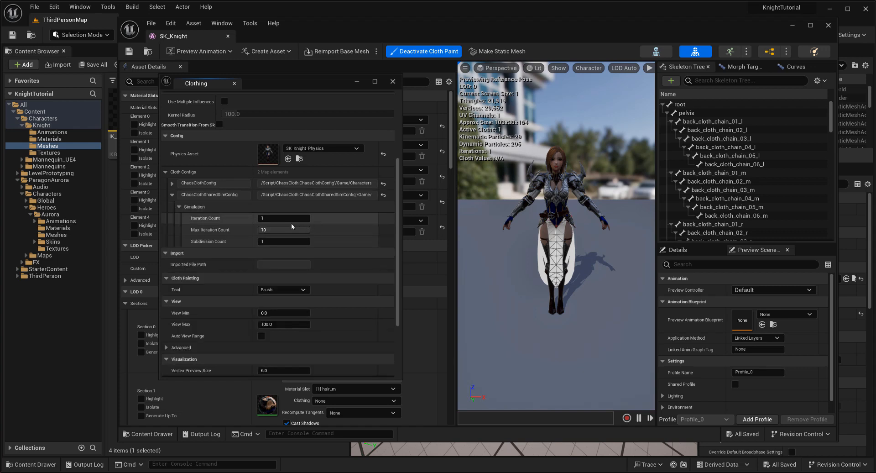
Enable the Self Collision and Collisions cloth visualizations, and inspect the skirt while switching cloth paint off and back on
left_click(589, 69)
mouse_move(606, 120)
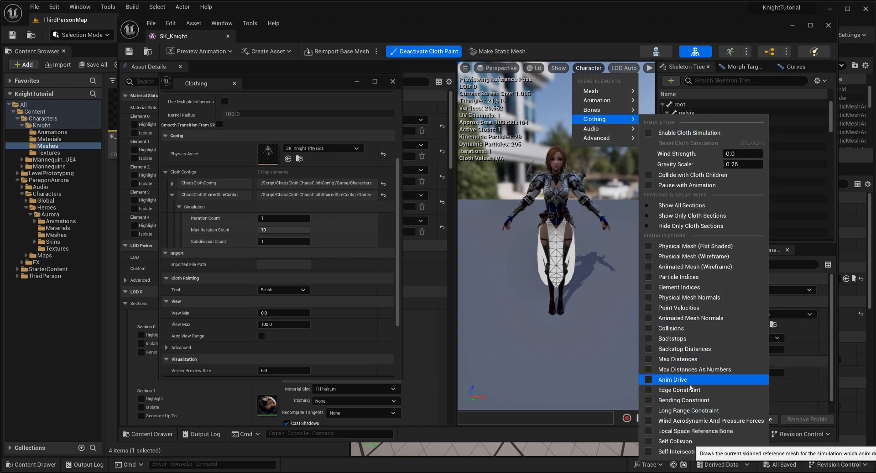
left_click(676, 441)
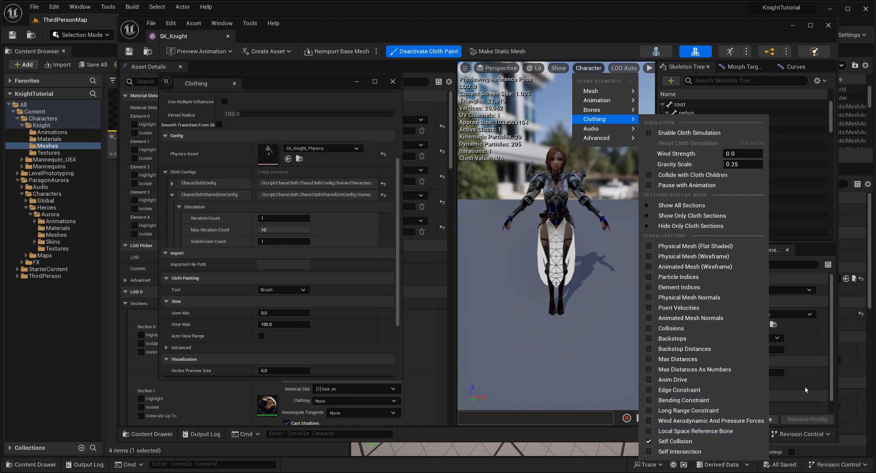
left_click(687, 331)
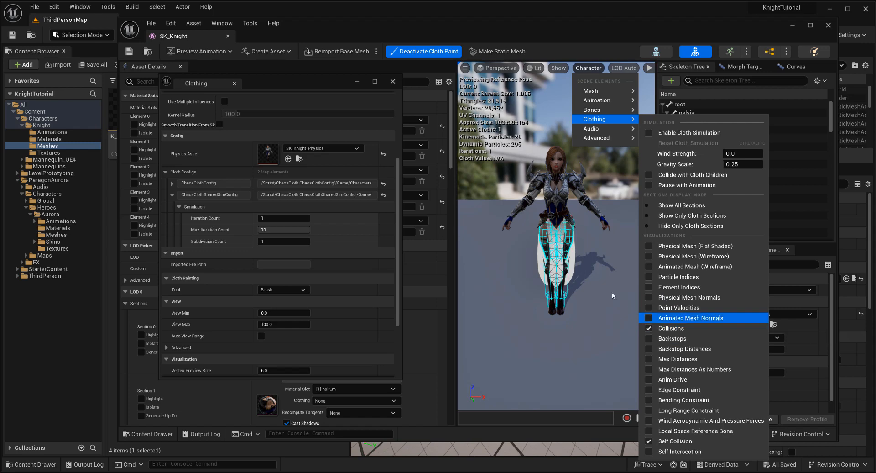
left_click(457, 151)
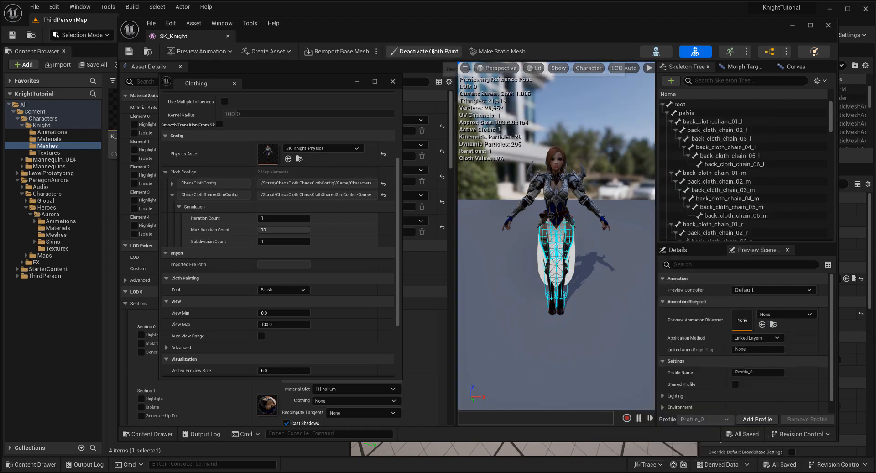
left_click(434, 53)
left_click(433, 52)
scroll(569, 231, "up", 4)
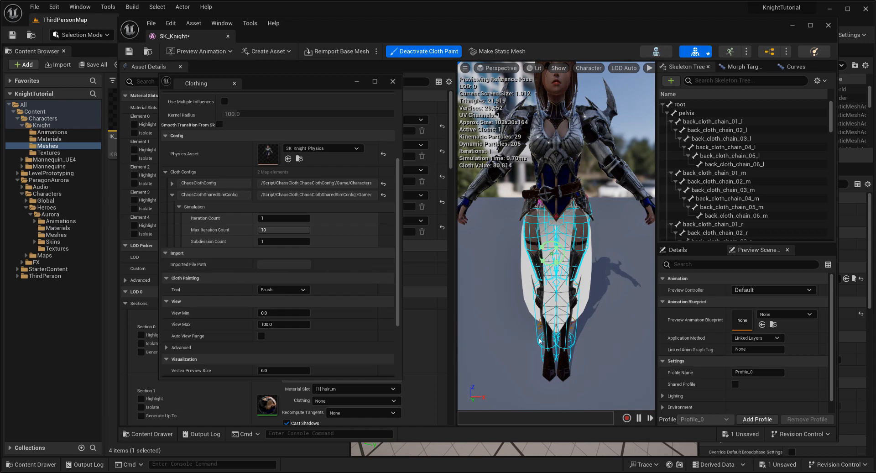
Set both the Iteration Count and the Subdivision Count of the skirt's ChaosClothSharedSimConfig to 2, and return to the level
scroll(347, 273, "down", 3)
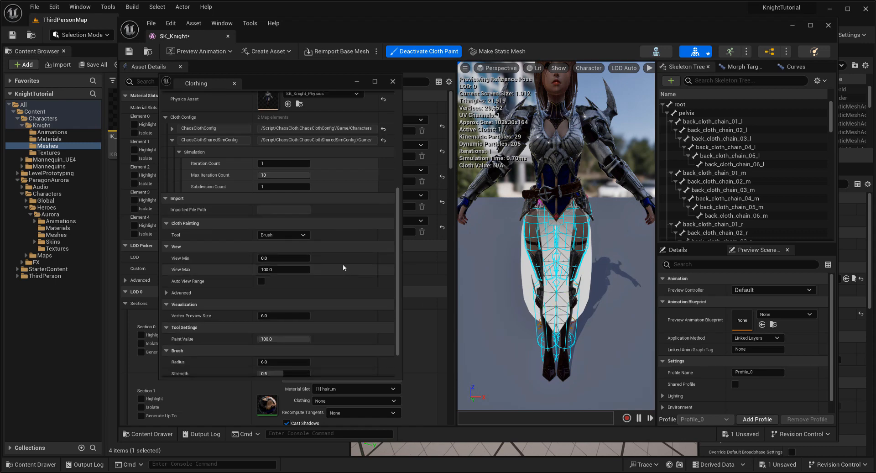
scroll(343, 268, "up", 4)
left_click(172, 196)
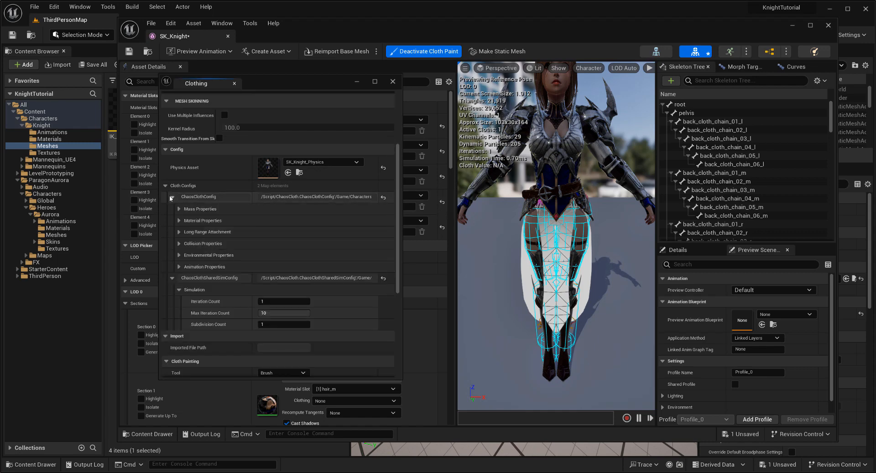
left_click(172, 197)
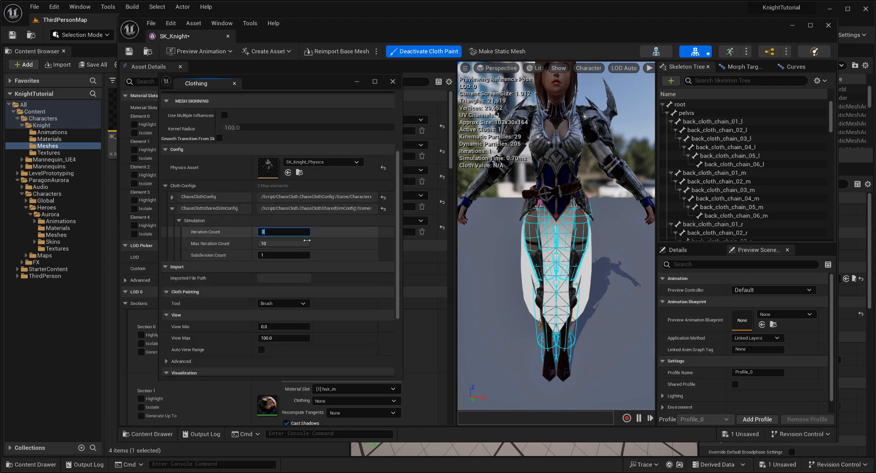
type("2")
key("Return")
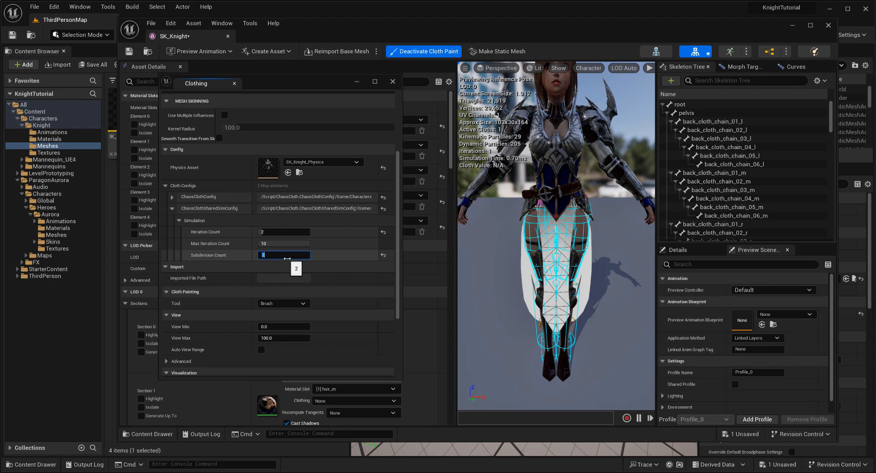
left_click(136, 52)
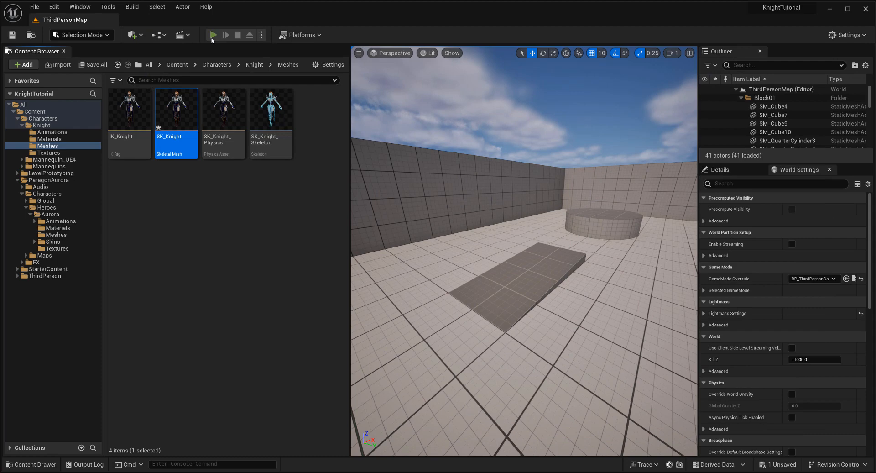
Play the level and run and jump with the knight to examine the skirt's movement, and release the game's mouse capture
left_click(213, 35)
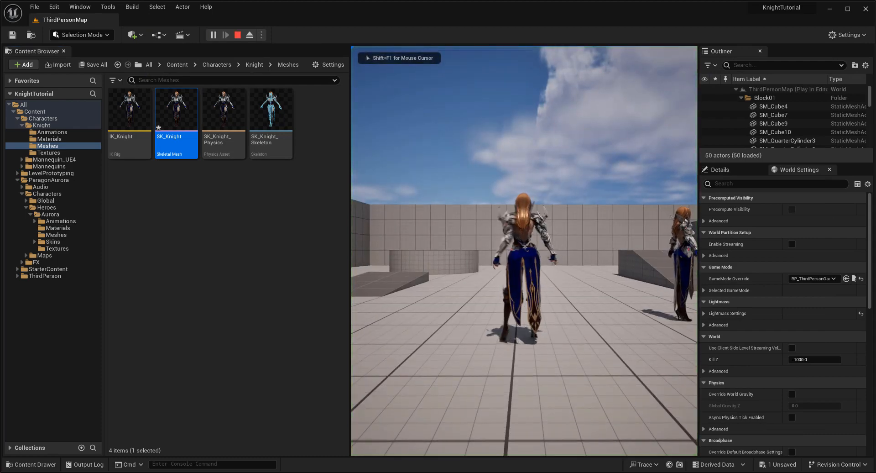
key("w")
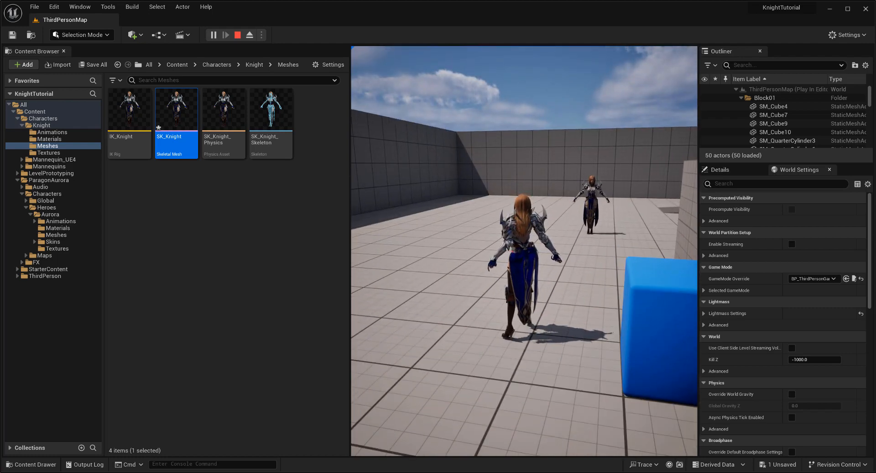
key("space")
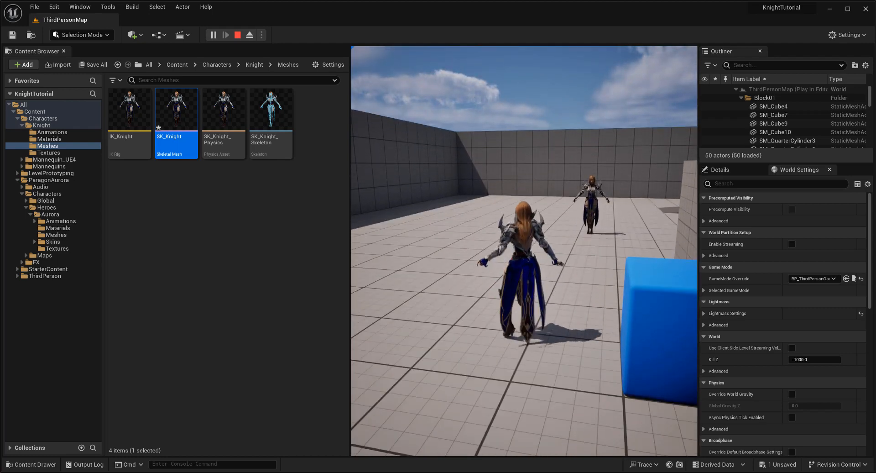
key("shift+F1")
Reopen SK_Knight with cloth paint active, select SK_Knight_Clothing_0, and expand the Simulation settings of ChaosClothSharedSimConfig
double_click(191, 144)
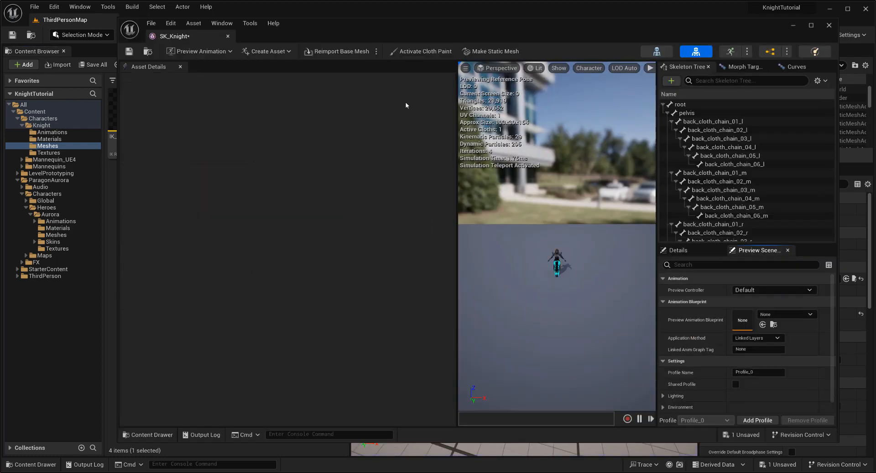
left_click(425, 51)
left_click(224, 112)
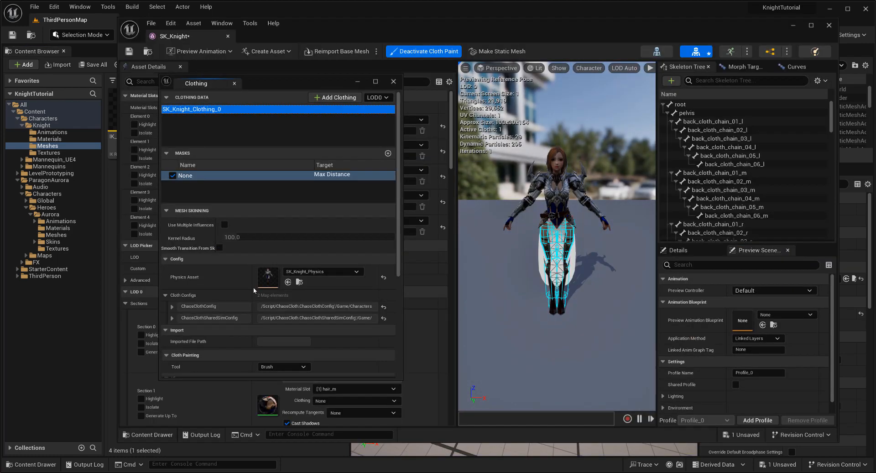
scroll(228, 310, "down", 2)
scroll(212, 326, "down", 2)
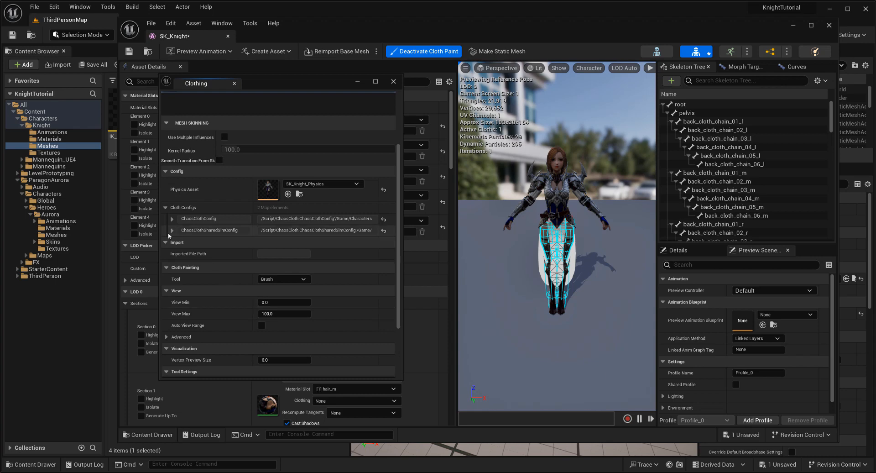
left_click(172, 231)
left_click(179, 243)
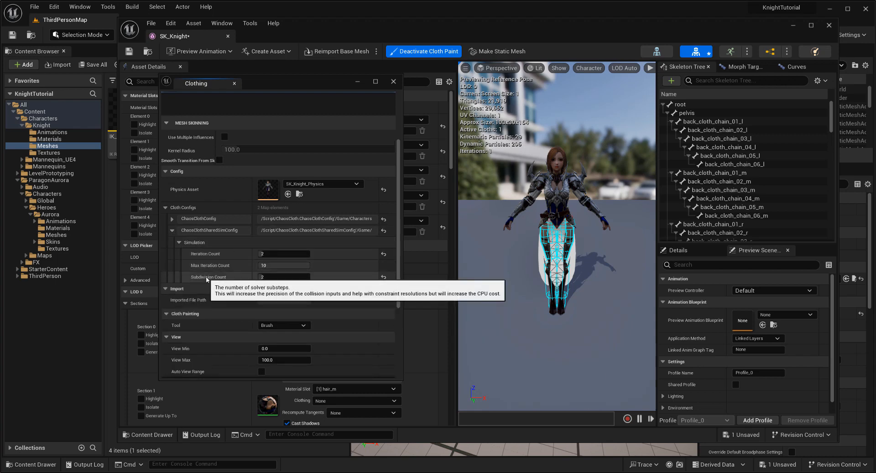
Set the Subdivision Count to 1, deactivate cloth paint, and close the SK_Knight editor
left_click(272, 276)
type("1")
key("Return")
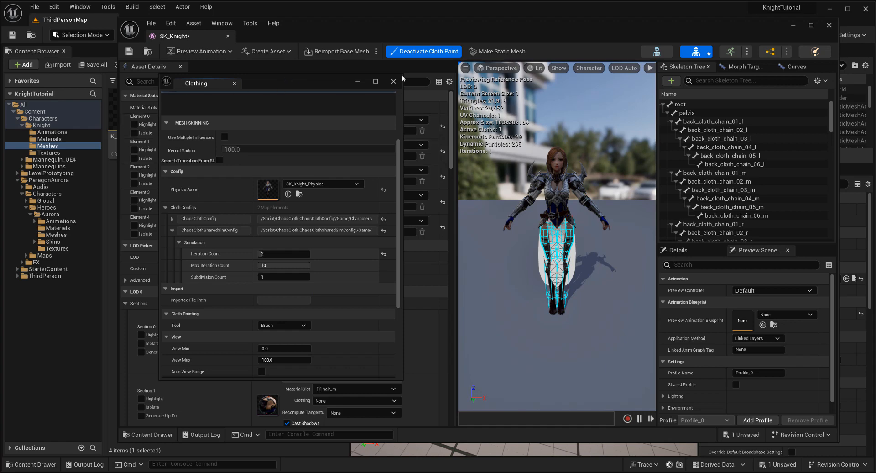
left_click(394, 81)
left_click(422, 51)
left_click(829, 25)
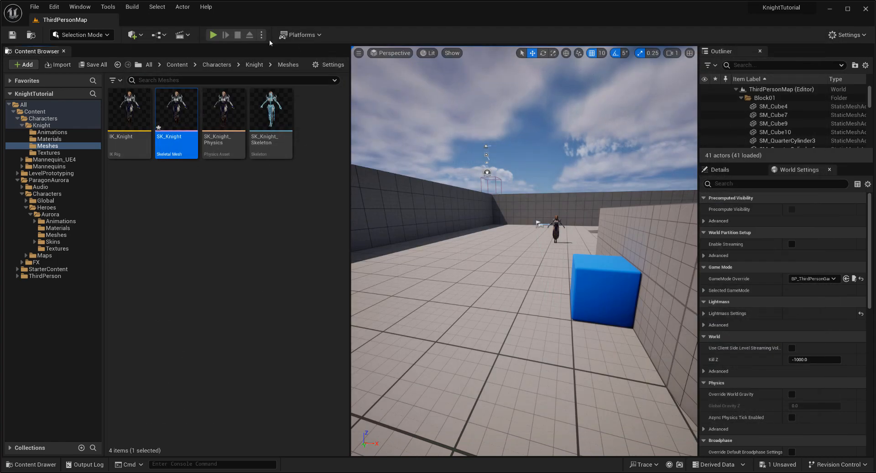
Play the level and make the knight run and jump repeatedly to examine how the skirt reacts to jumps
left_click(214, 35)
key("w")
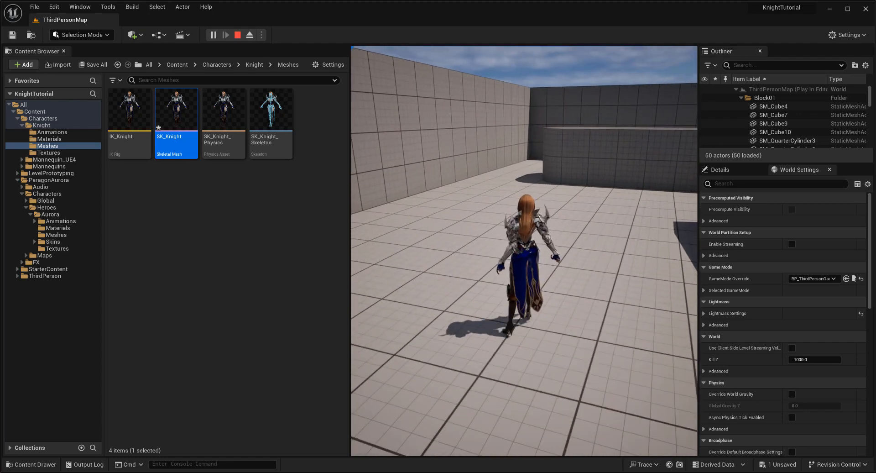
key("space")
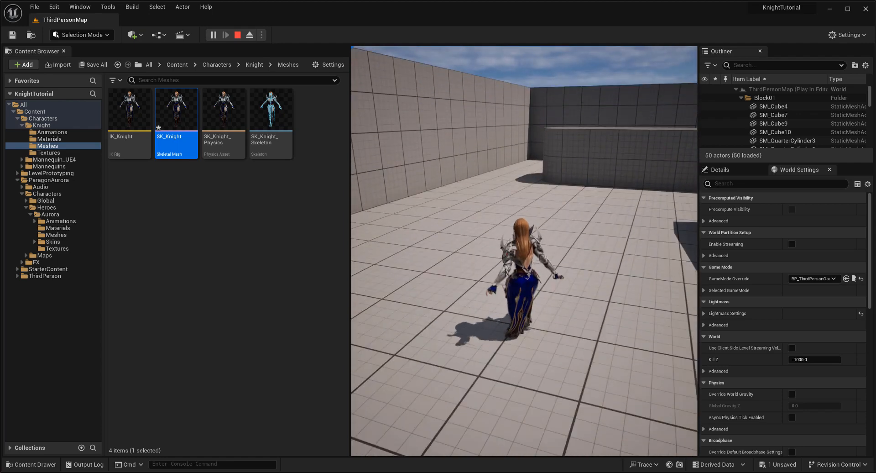
key("space")
key("space")
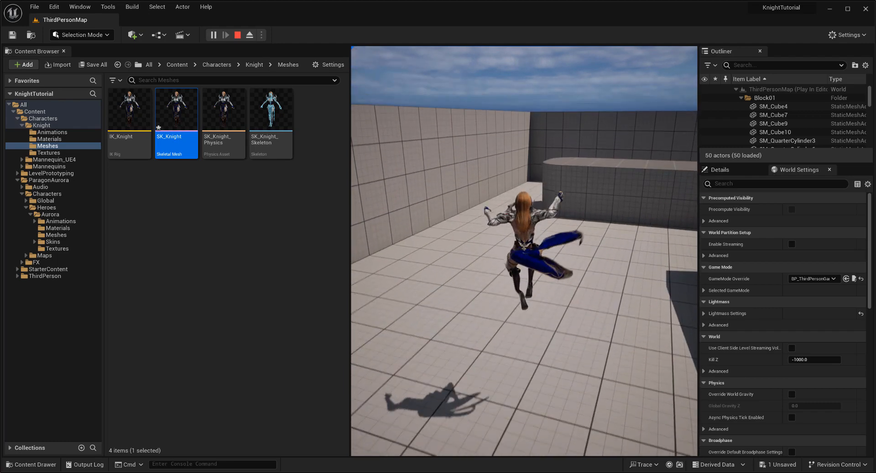
key("space")
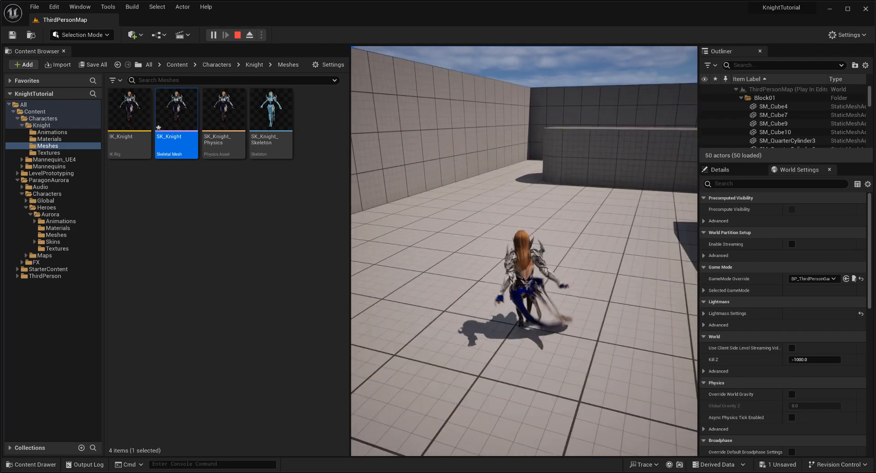
key("space")
Run the knight around the level in changing directions to examine the skirt's motion, and stop the play session
key("w")
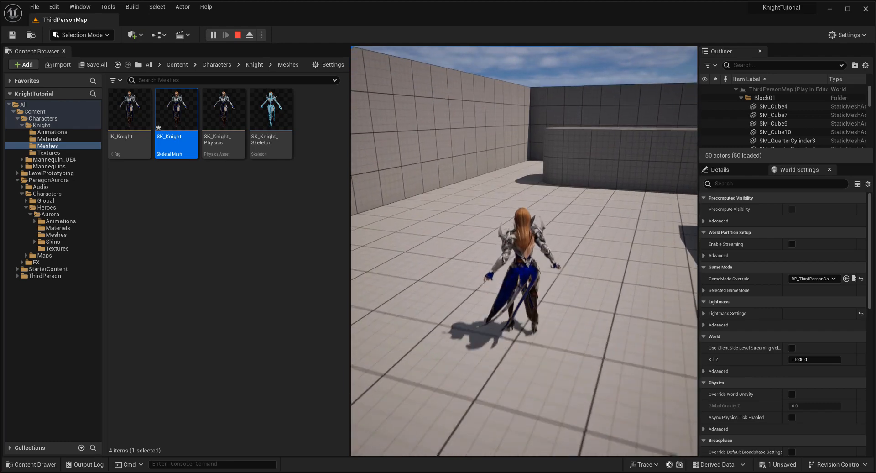
key("w")
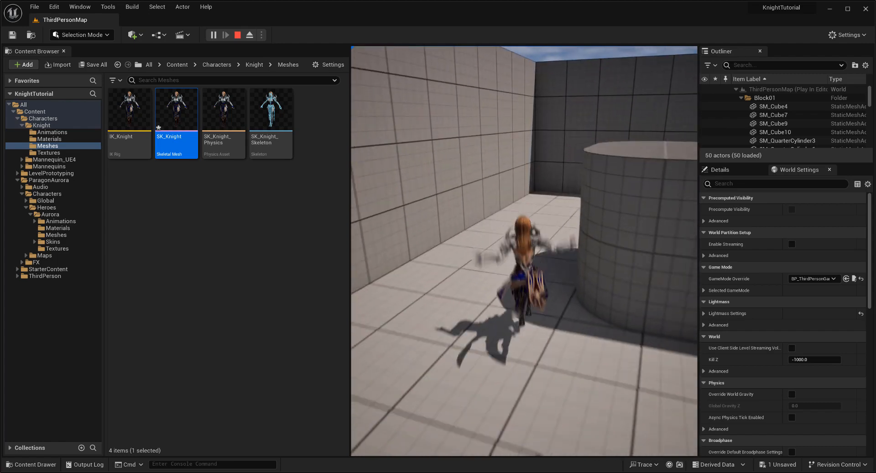
key("s")
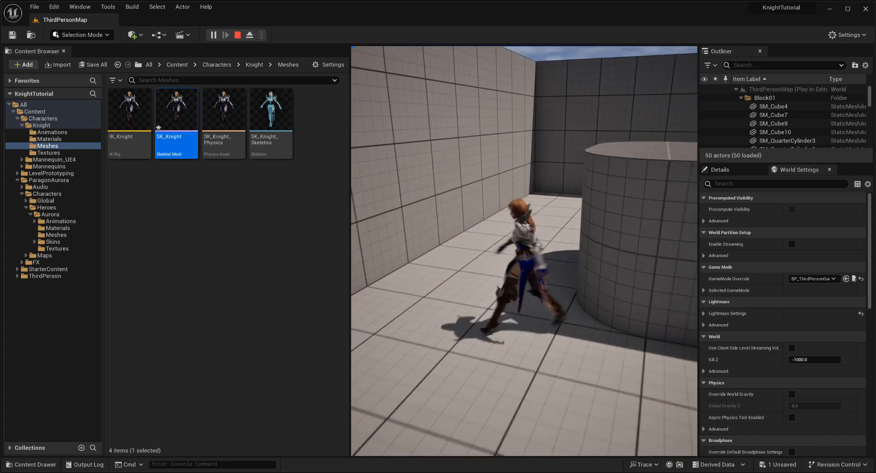
key("d")
key("w")
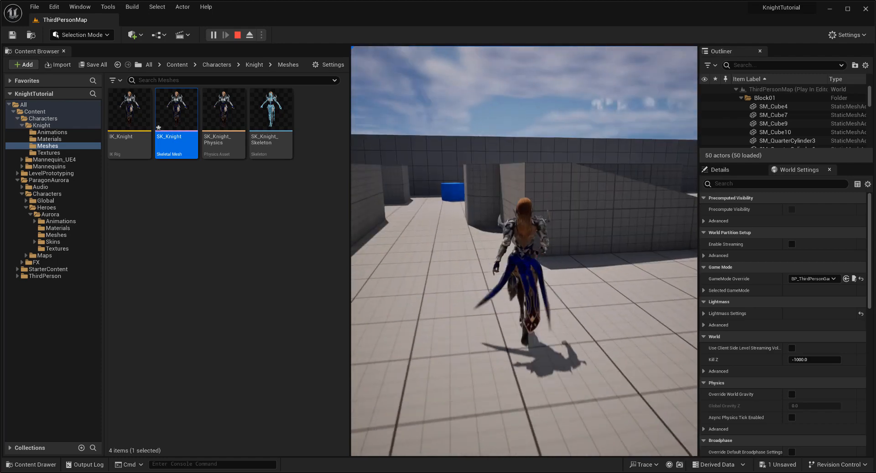
key("a")
key("s")
key("d")
key("w")
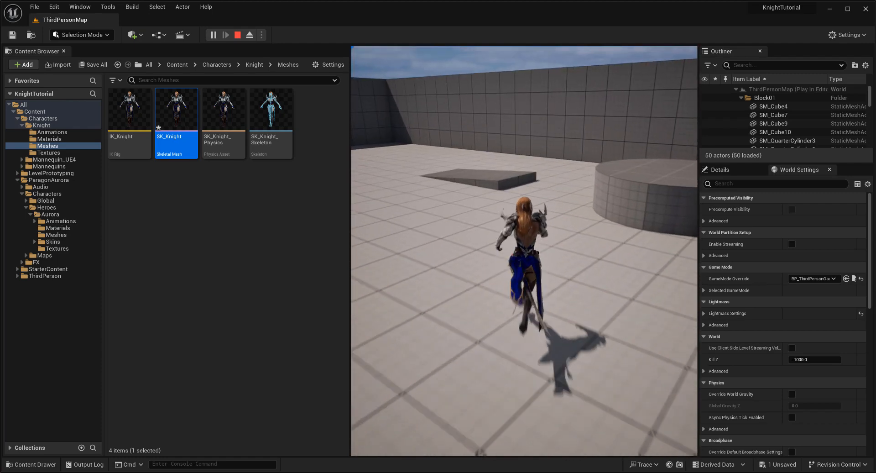
key("Escape")
Reopen SK_Knight, select SK_Knight_Clothing_0, and expand the Material Properties and Mass Properties of ChaosClothConfig
double_click(199, 123)
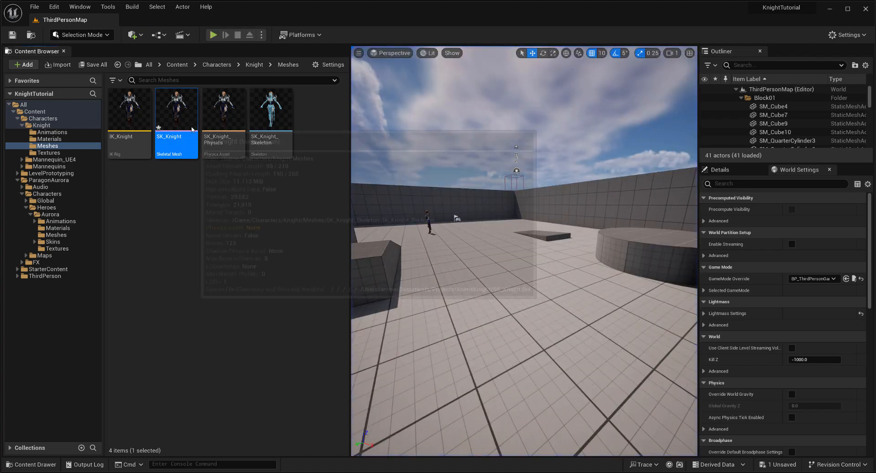
left_click(238, 109)
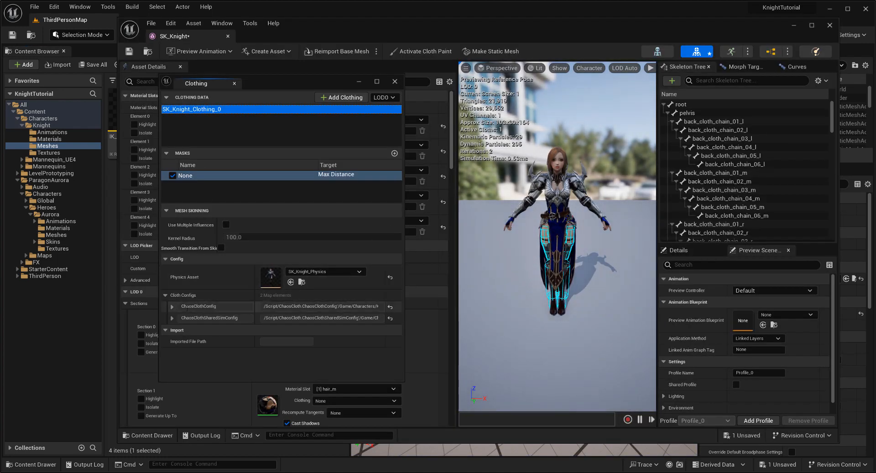
left_click(172, 307)
scroll(264, 316, "down", 2)
left_click(180, 292)
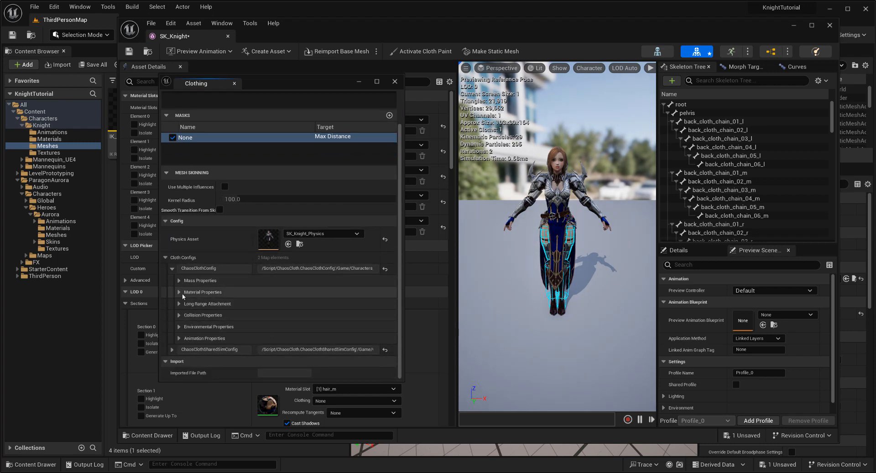
scroll(245, 320, "down", 3)
left_click(179, 225)
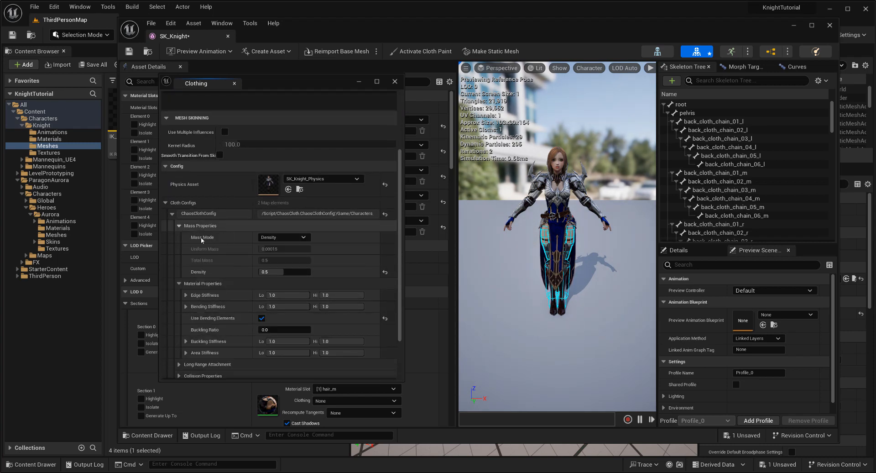
Set the skirt cloth's Density to 0.35 in the Mass Properties
scroll(309, 306, "down", 2)
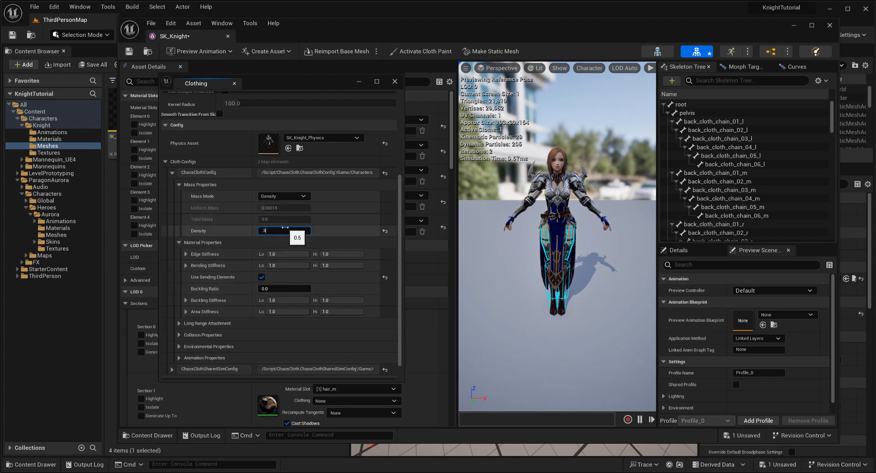
type("5")
key("Return")
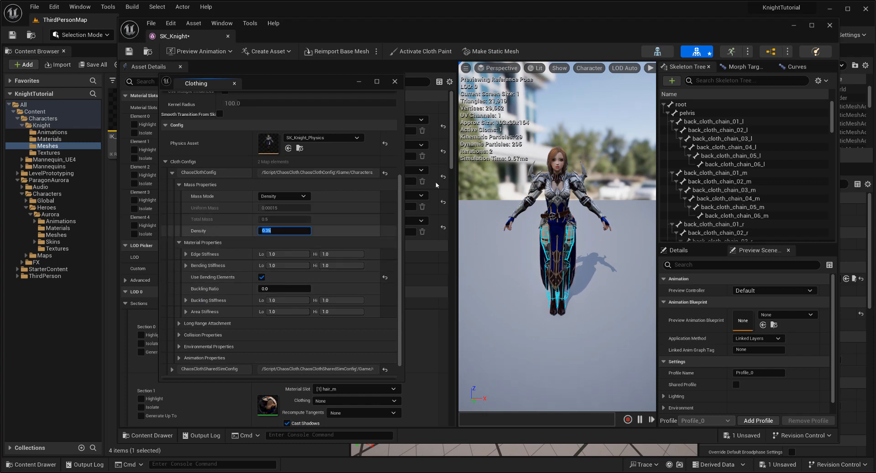
Set the preview's clothing Wind Strength to 1.0 and Gravity Scale to 1.0
left_click(589, 68)
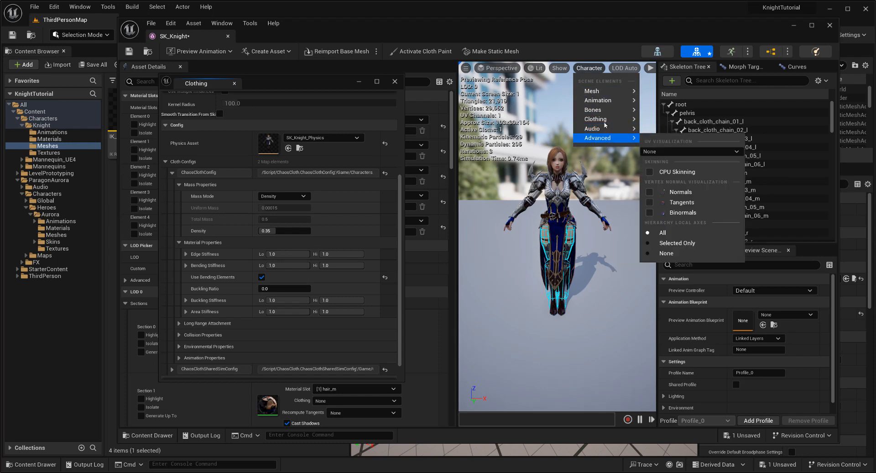
mouse_move(602, 118)
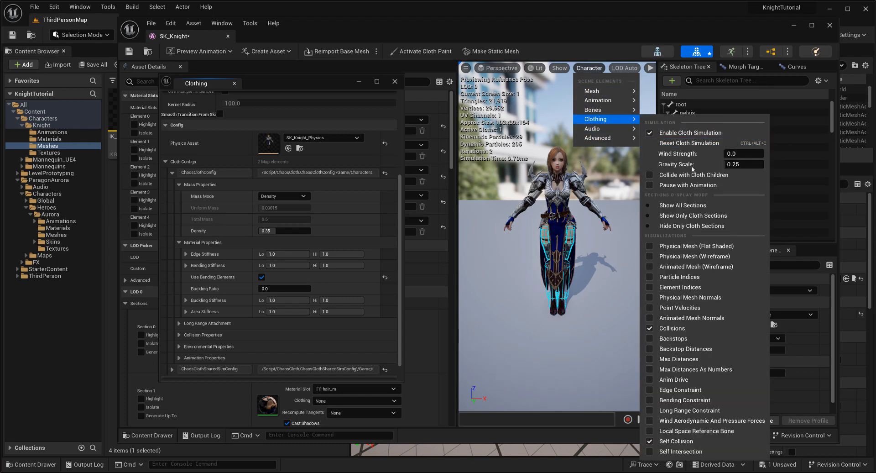
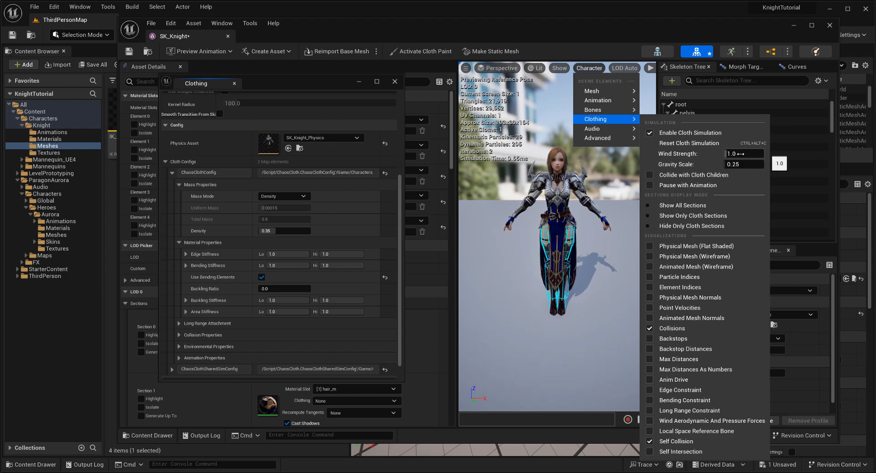
left_click(737, 162)
type("1")
key("Return")
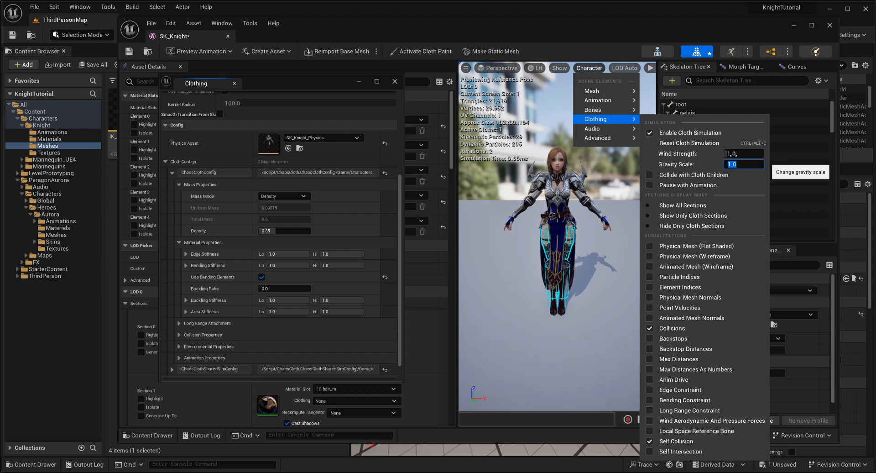
Raise the preview's clothing Wind Strength to 10 and lower the Gravity Scale to 0.5
left_click(732, 154)
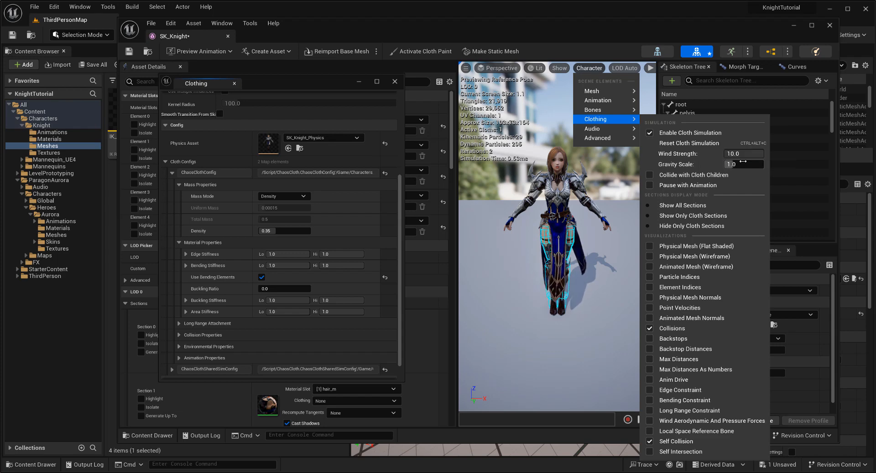
left_click(744, 161)
type(".5")
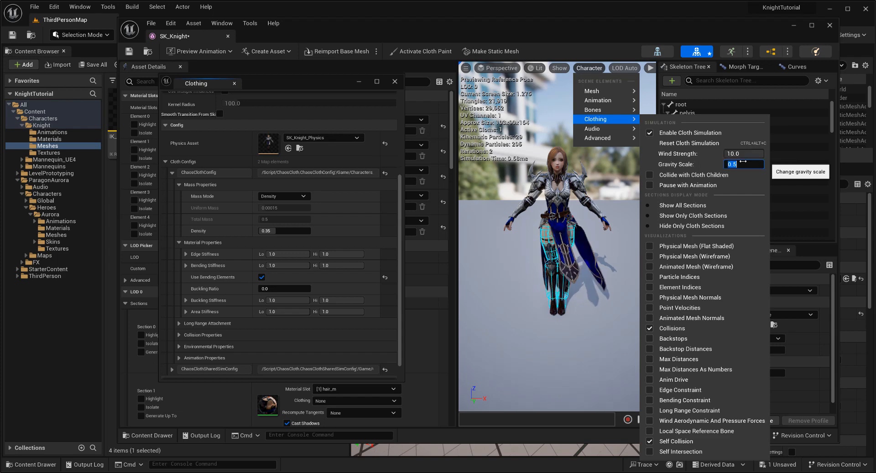
Examine the knight's skirt cloth from the front and side in the preview under the strong wind and reduced gravity
left_click(603, 264)
left_click_drag(602, 264, 603, 216, "alt")
scroll(605, 224, "up", 10)
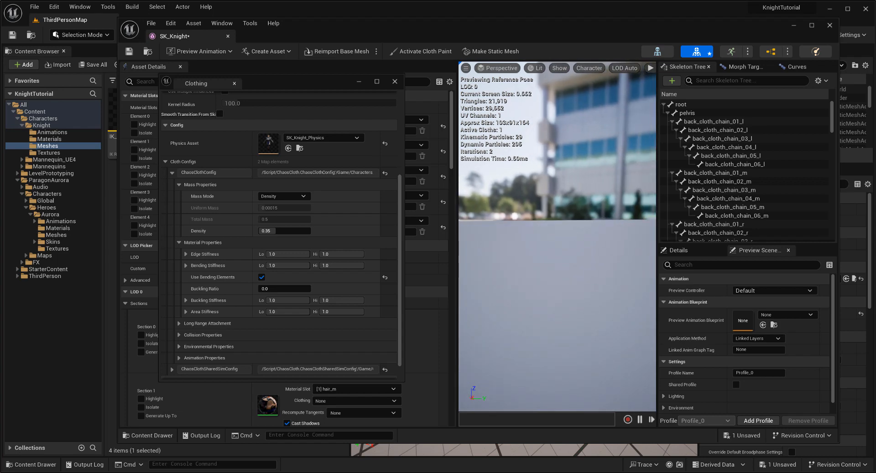
scroll(585, 232, "down", 3)
scroll(581, 237, "down", 3)
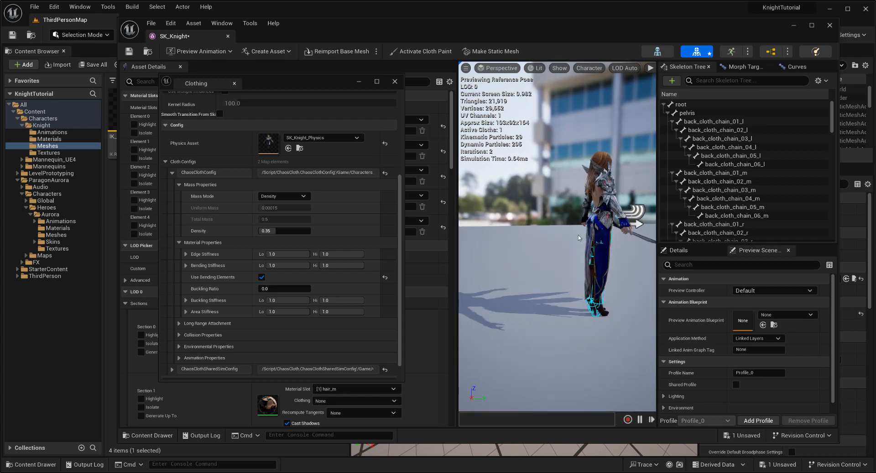
scroll(609, 224, "up", 4)
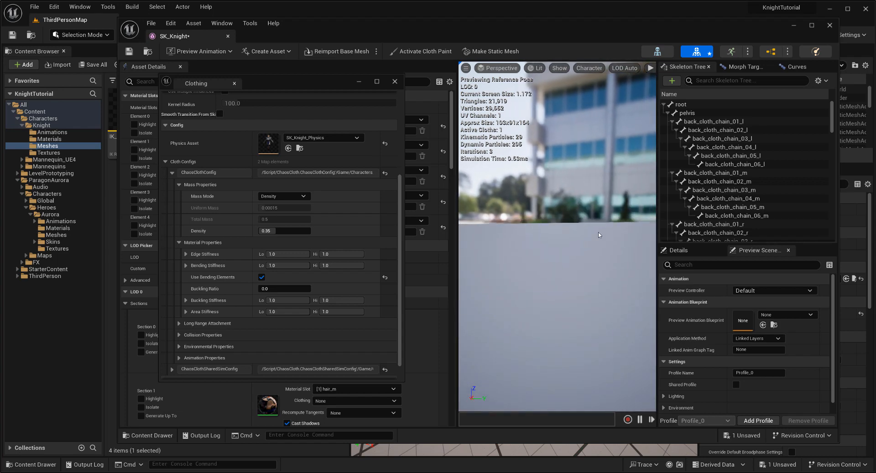
scroll(598, 228, "down", 3)
left_click_drag(604, 171, 584, 174, "alt")
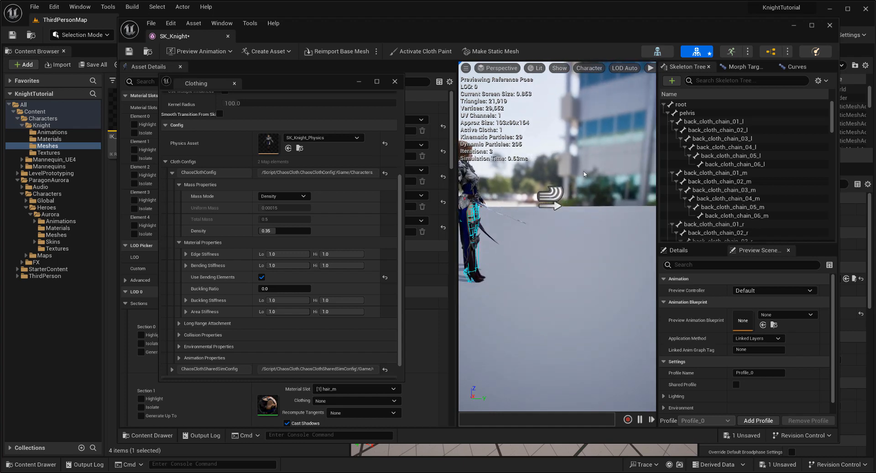
Set the preview's clothing Wind Strength to 7.5 and inspect the skirt from different angles
left_click(590, 68)
mouse_move(616, 122)
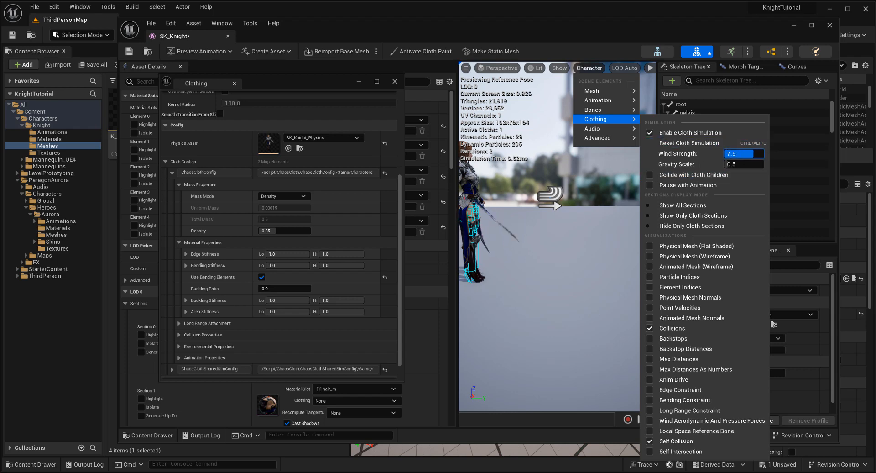
right_click_drag(562, 241, 476, 235)
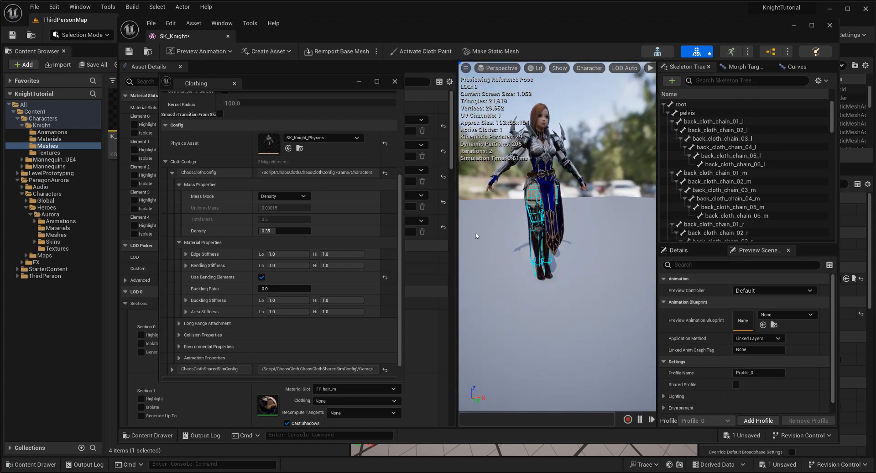
right_click_drag(602, 225, 598, 225)
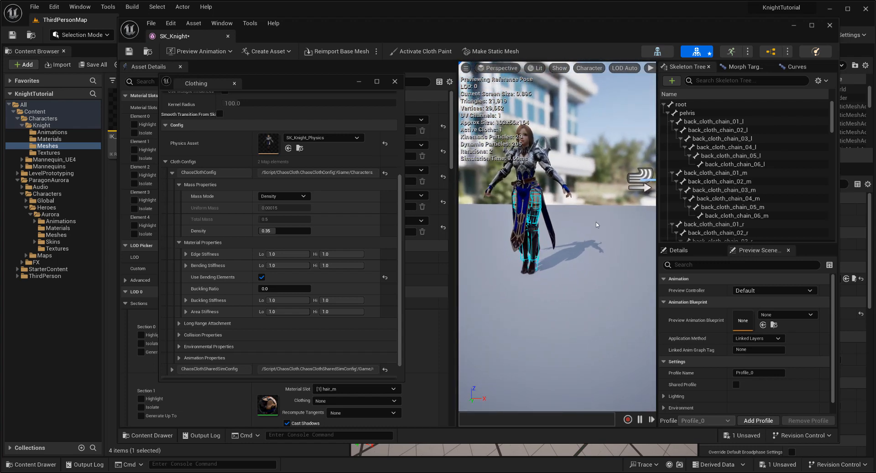
scroll(265, 219, "down", 1)
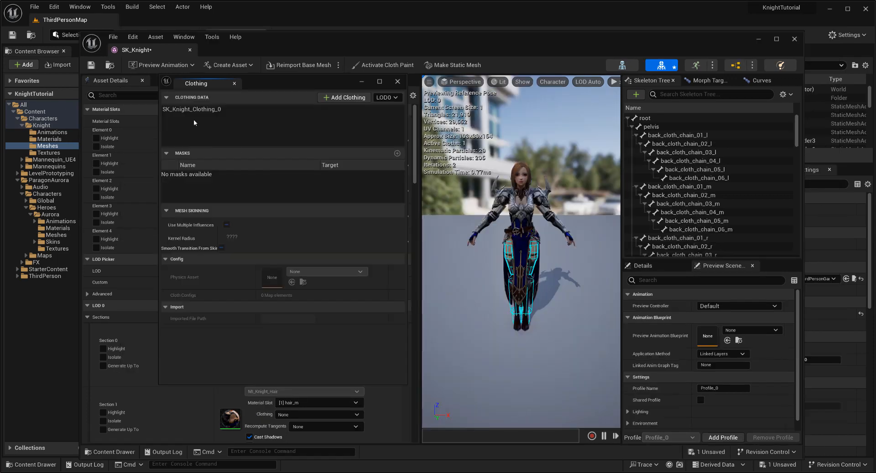
Select SK_Knight_Clothing_0 and review the Mass Properties and Material Properties of its ChaosClothConfig
left_click(194, 109)
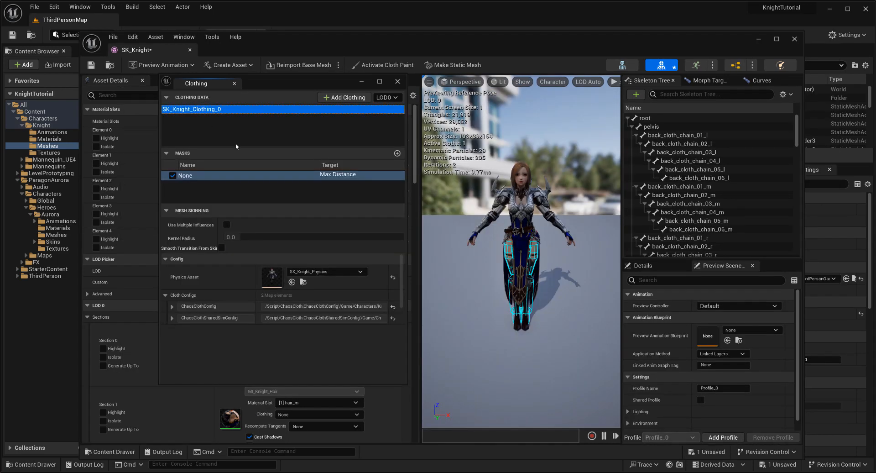
left_click(172, 307)
scroll(180, 292, "down", 2)
left_click(179, 283)
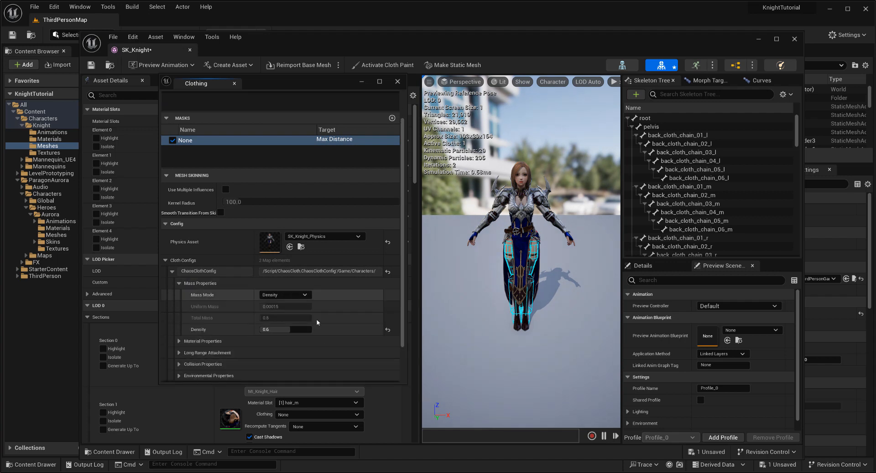
scroll(302, 333, "down", 2)
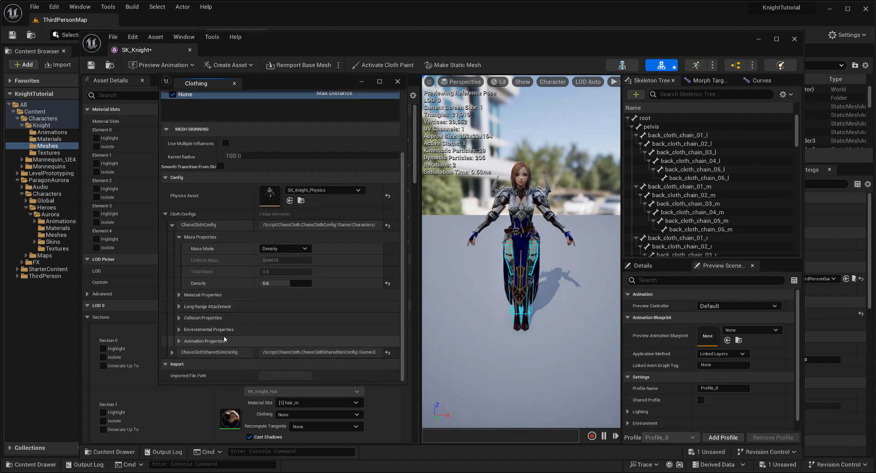
left_click(292, 295)
scroll(314, 332, "down", 3)
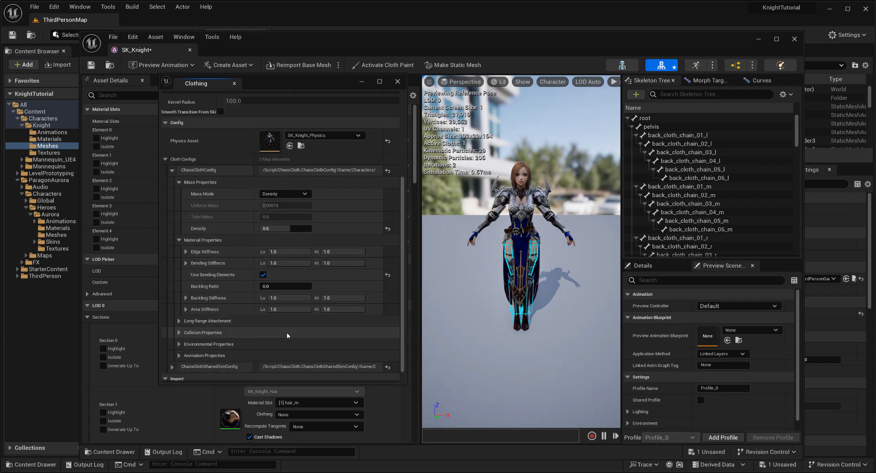
scroll(141, 314, "down", 2)
scroll(258, 296, "down", 1)
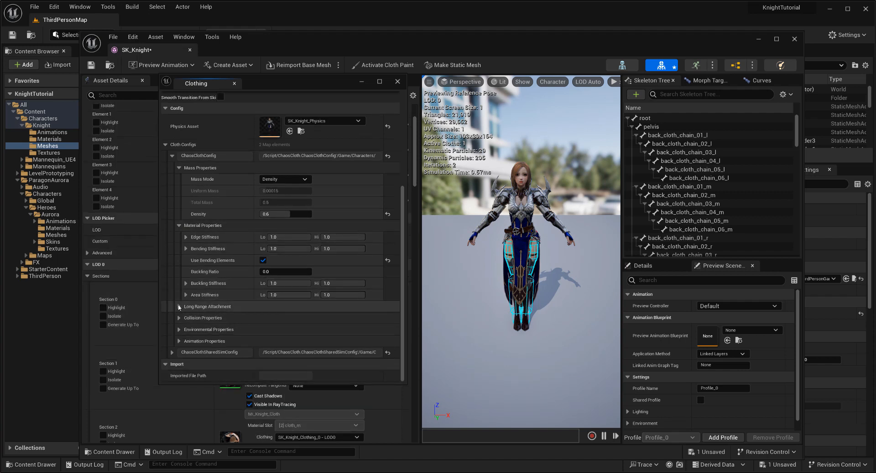
Expand and review the Collision Properties and Environmental Properties of the skirt's ChaosClothConfig
left_click(179, 318)
scroll(237, 324, "down", 3)
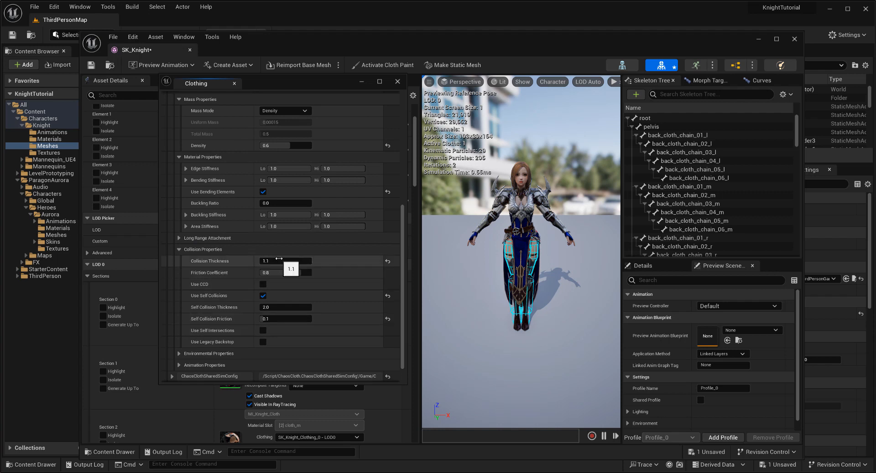
scroll(207, 310, "down", 2)
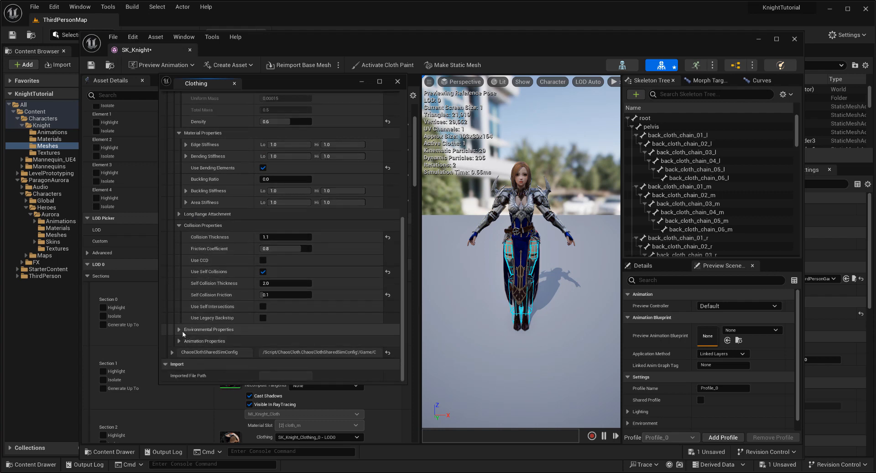
left_click(180, 330)
scroll(248, 302, "down", 3)
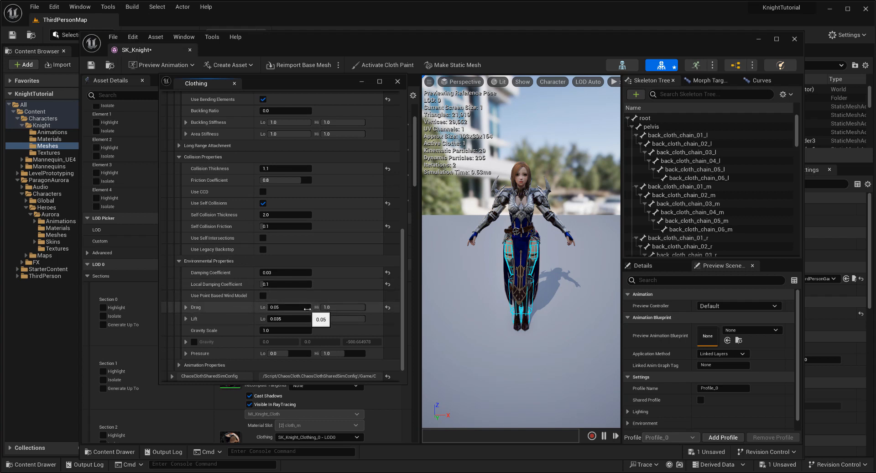
scroll(220, 296, "down", 1)
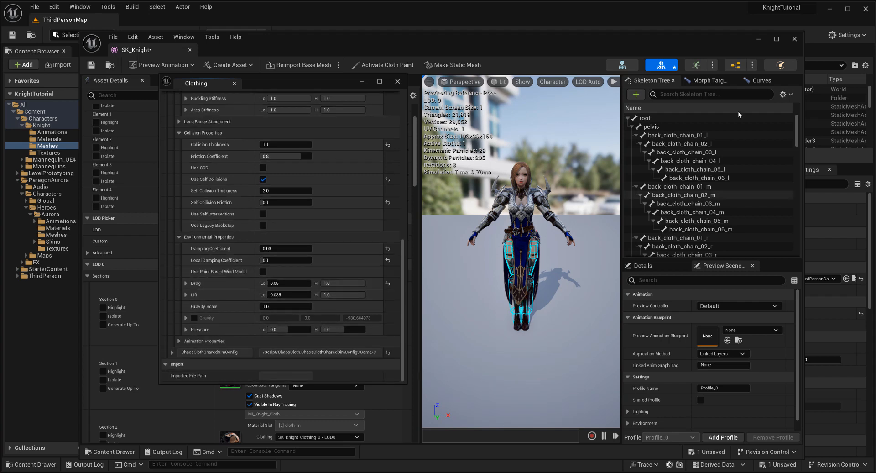
Play the level, run the knight in different directions to check the skirt's movement, and end the play session
left_click(754, 39)
left_click(213, 34)
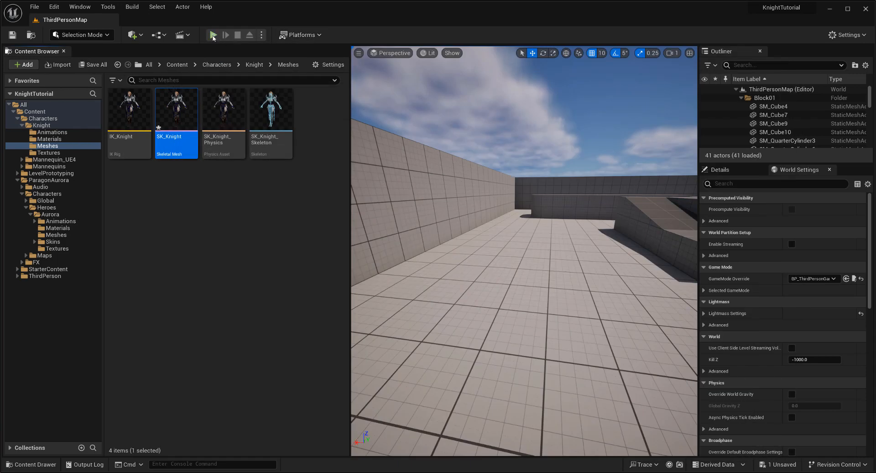
key("w")
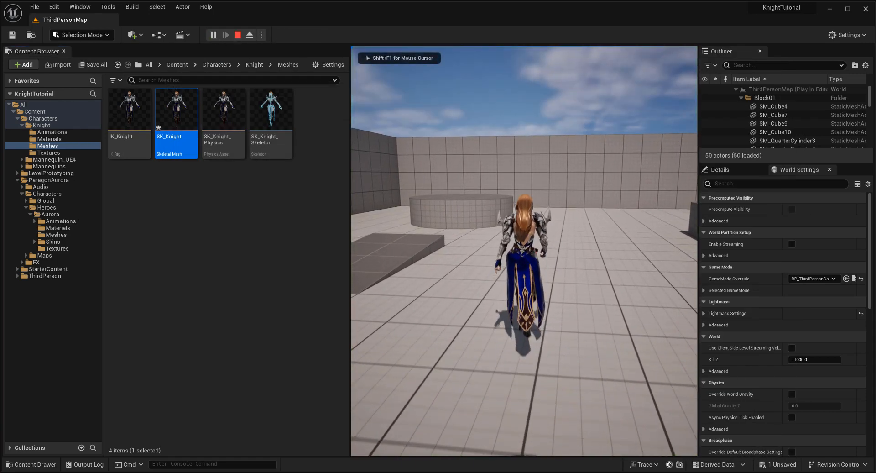
key("w")
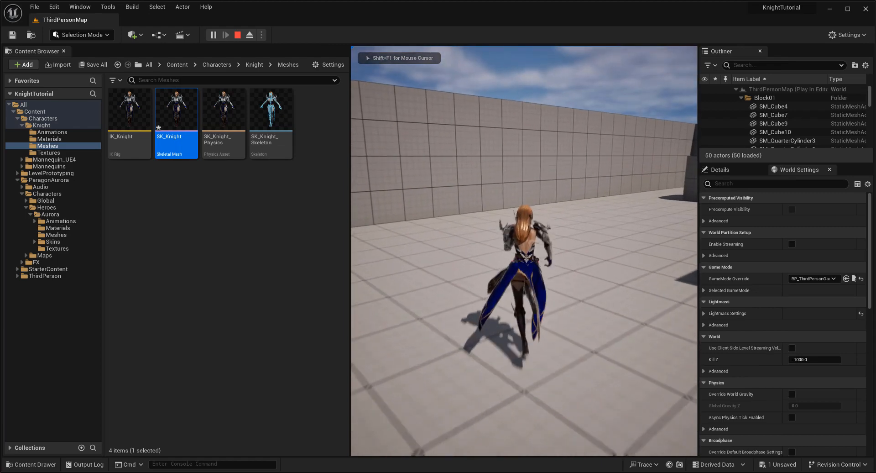
key("s")
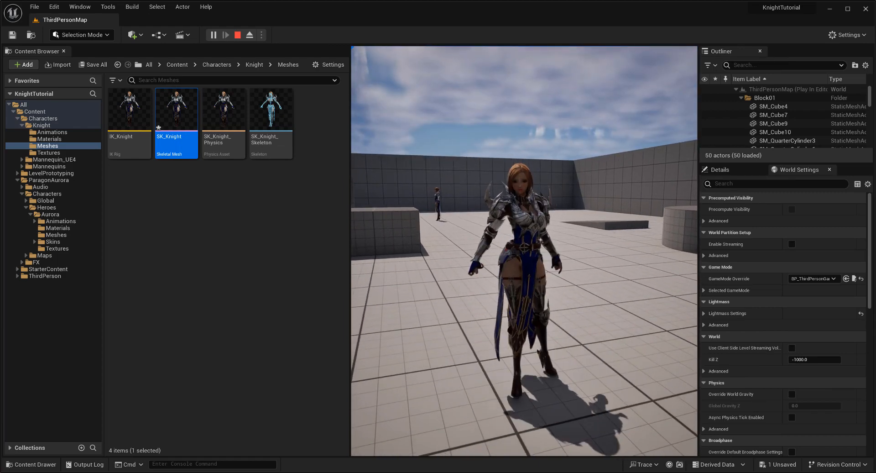
key("w")
key("w")
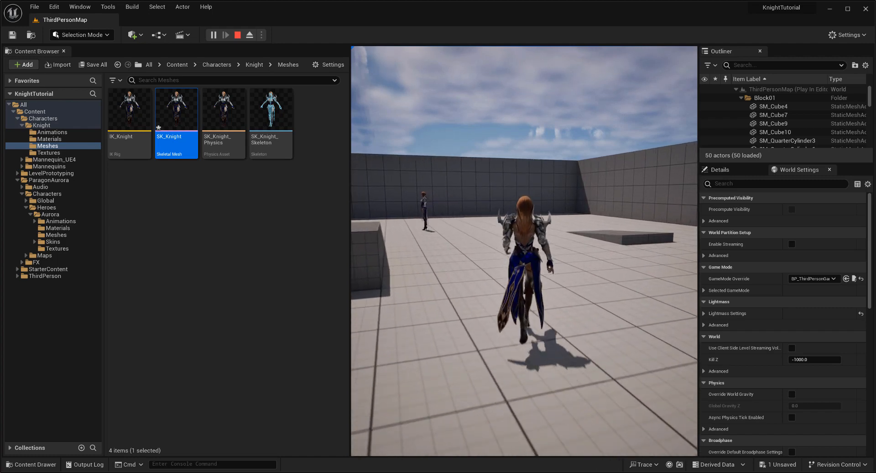
key("w")
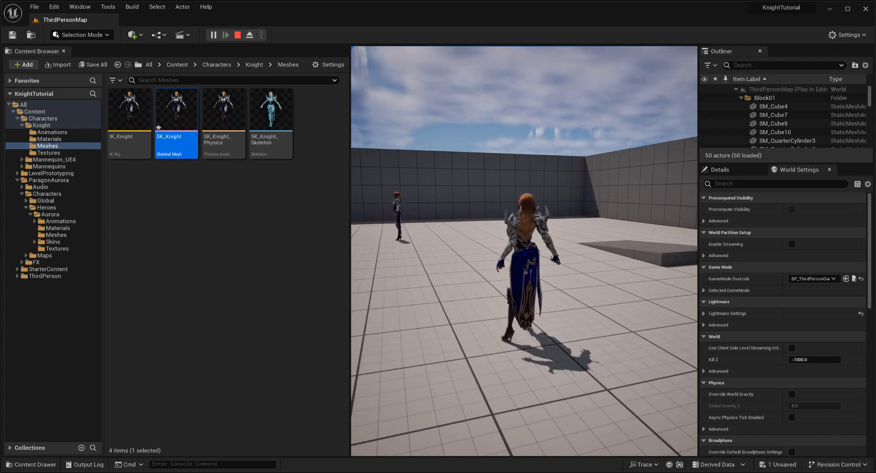
key("d")
key("w")
key("s")
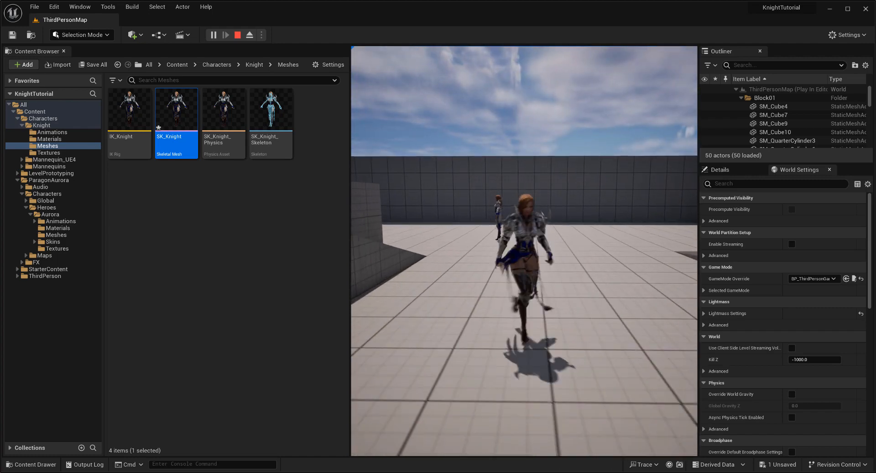
key("w")
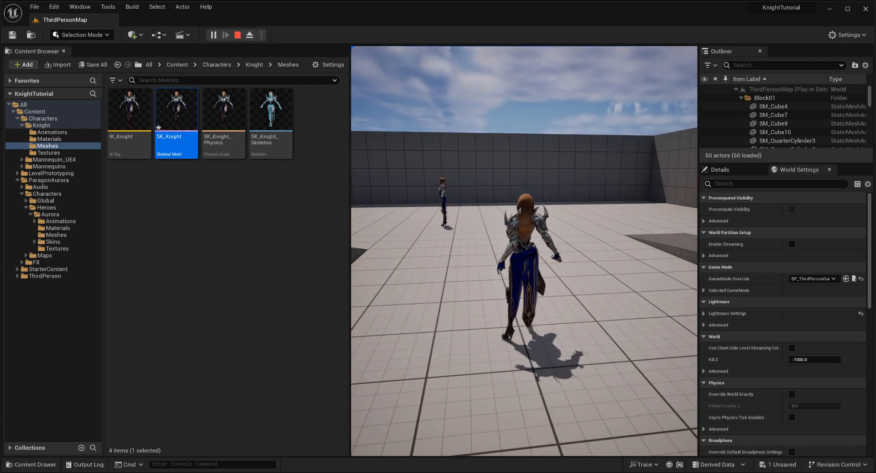
key("Escape")
Reopen SK_Knight and change the skirt cloth's Mass Mode to Uniform Mass in the Mass Properties
double_click(181, 138)
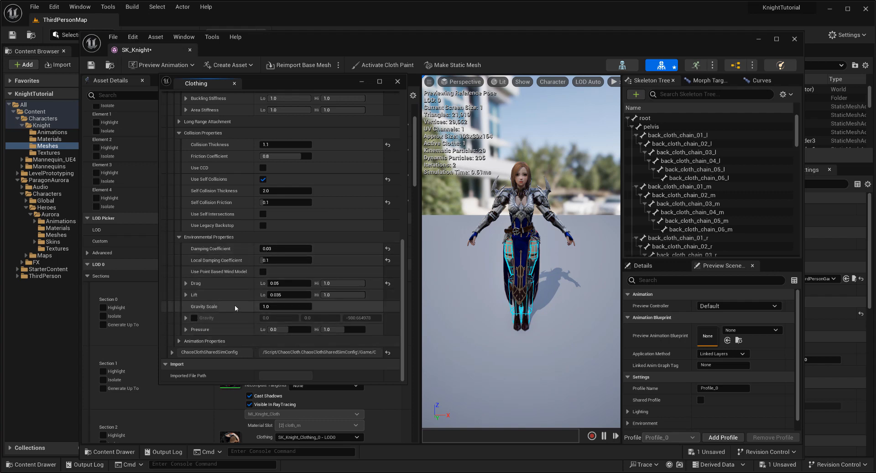
scroll(234, 305, "up", 6)
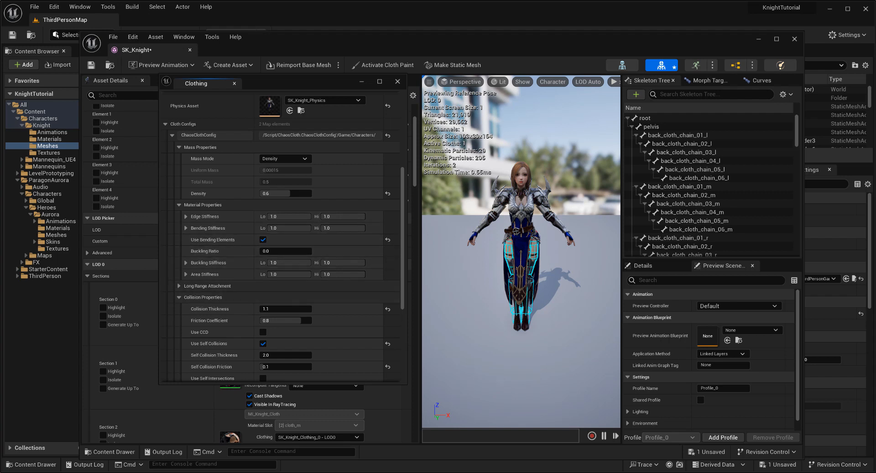
scroll(258, 283, "up", 3)
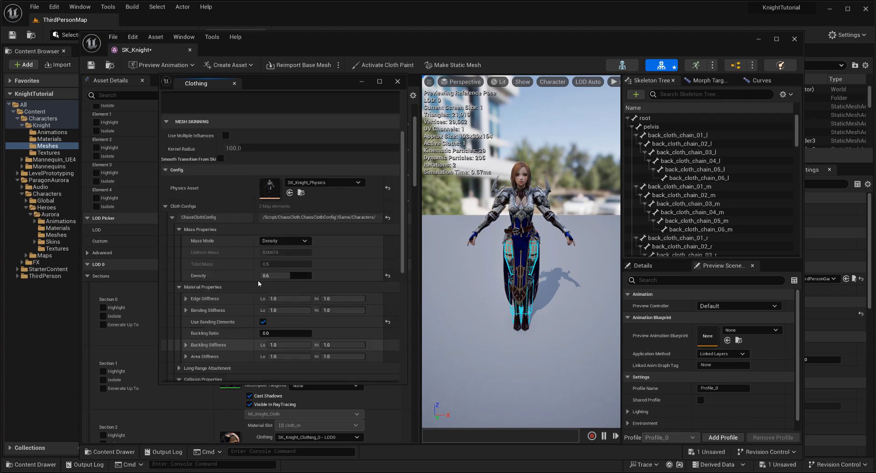
left_click(294, 241)
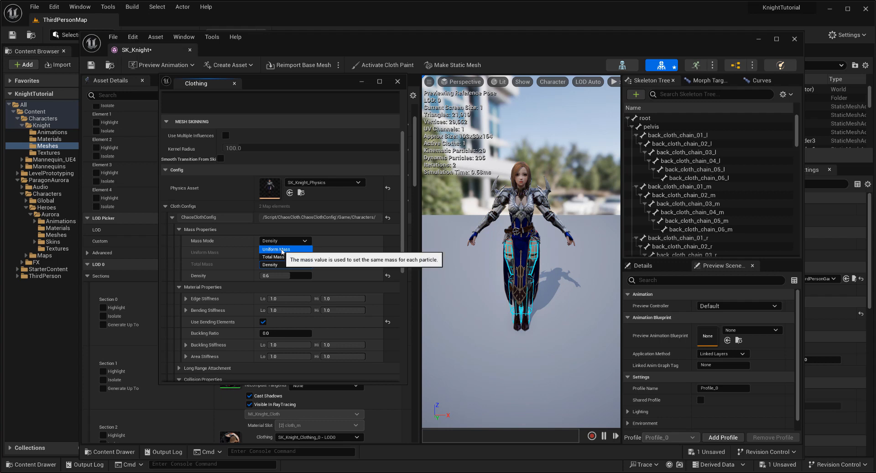
left_click(286, 249)
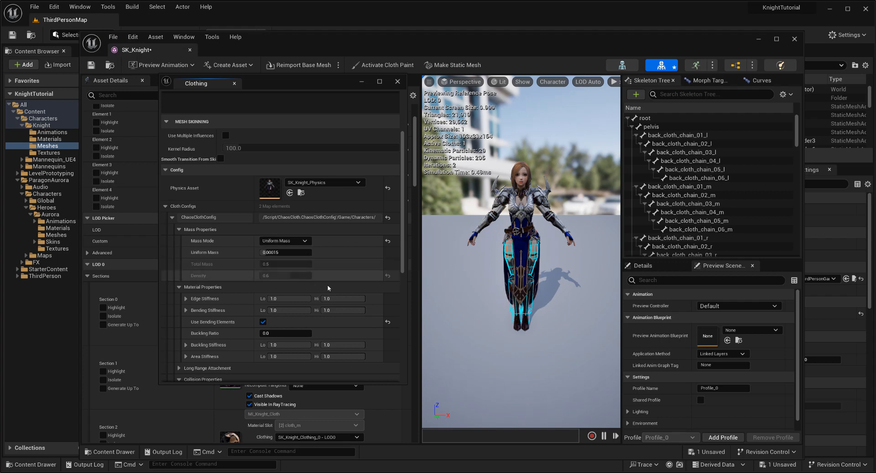
Play the level, run the knight forward, back and around turns to check the skirt with Uniform Mass, and end the session
left_click(760, 40)
left_click(214, 36)
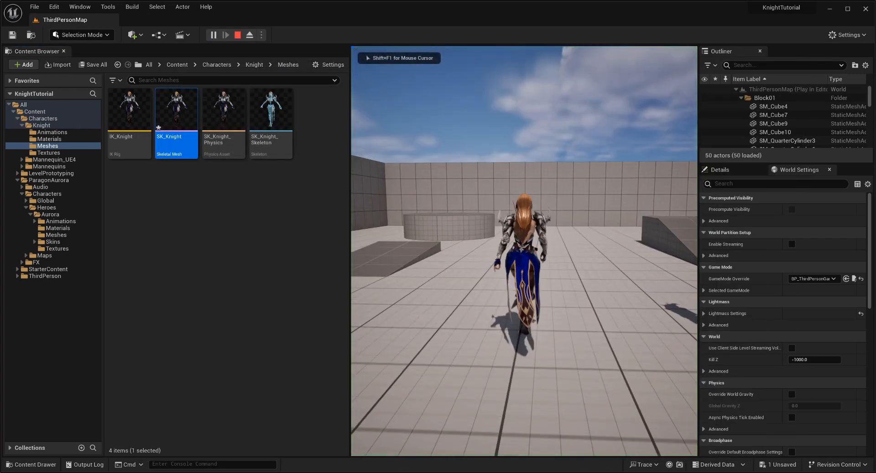
key("w")
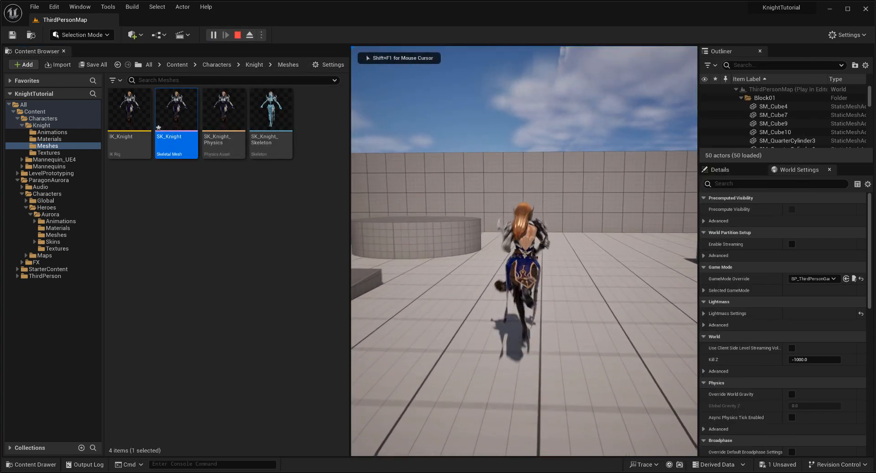
key("w")
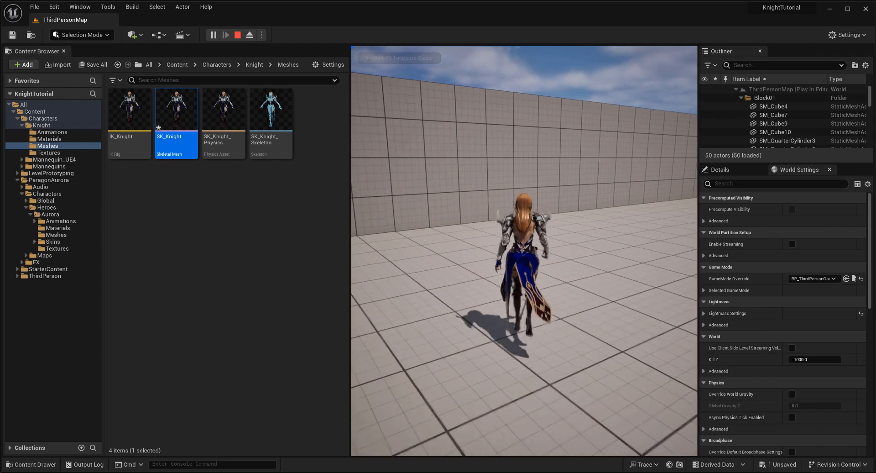
key("w")
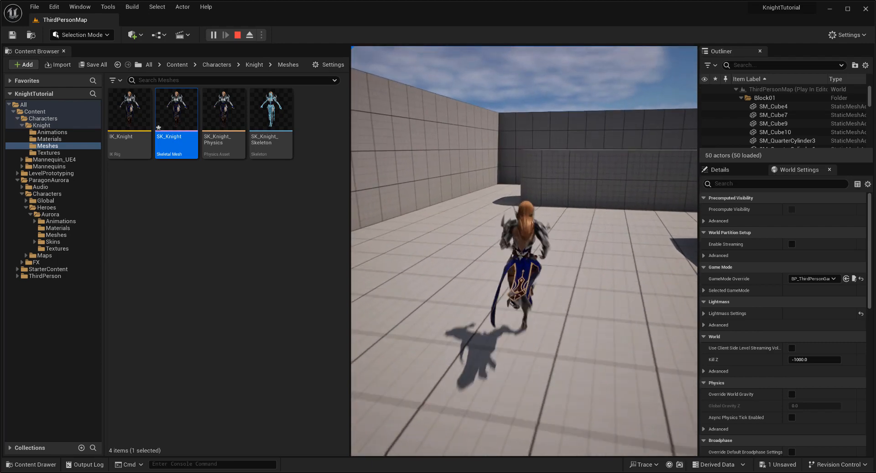
key("w")
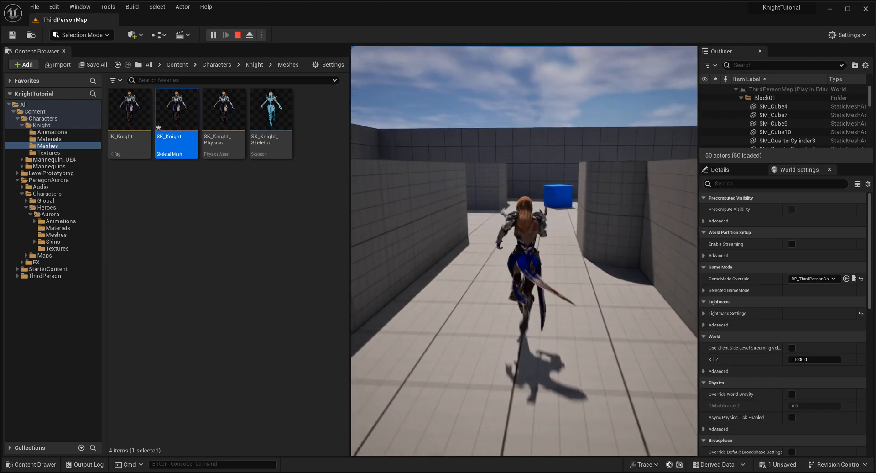
key("w")
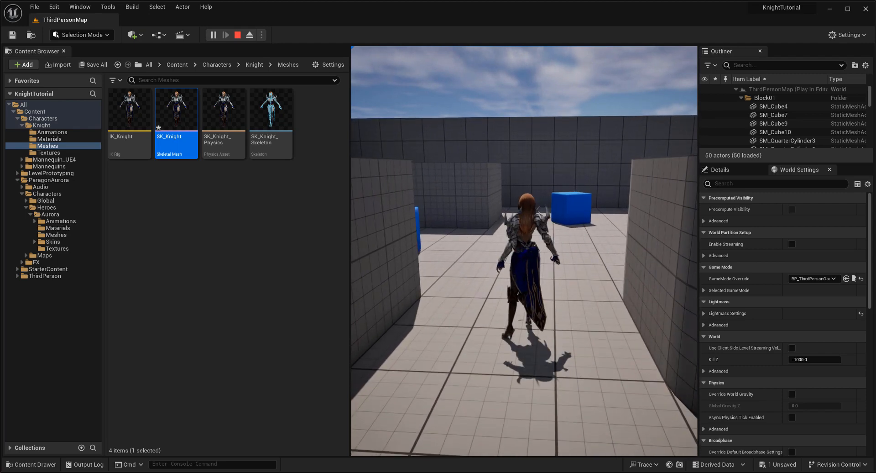
key("s")
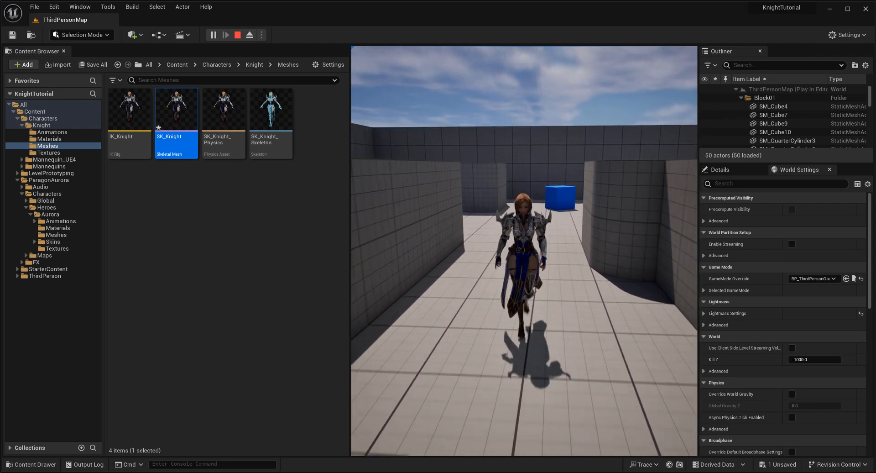
key("s")
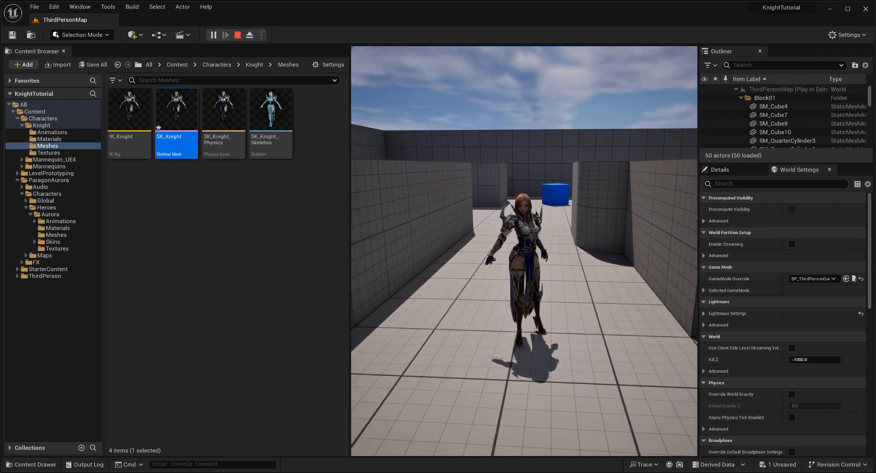
key("w")
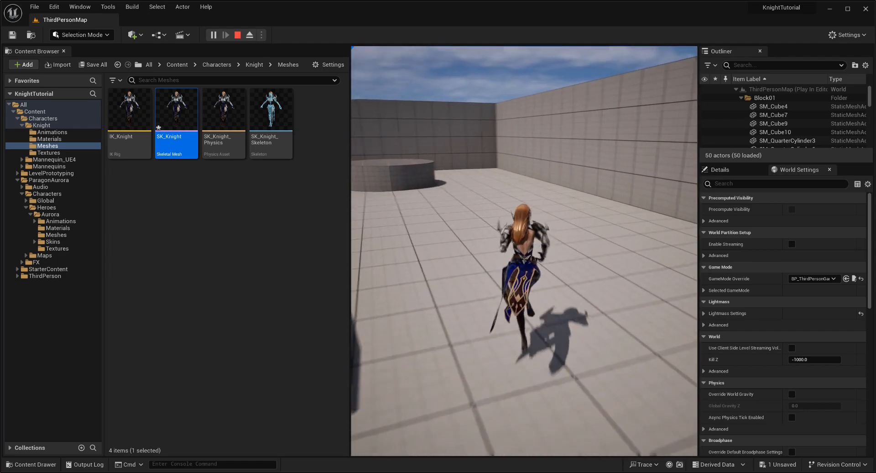
key("w")
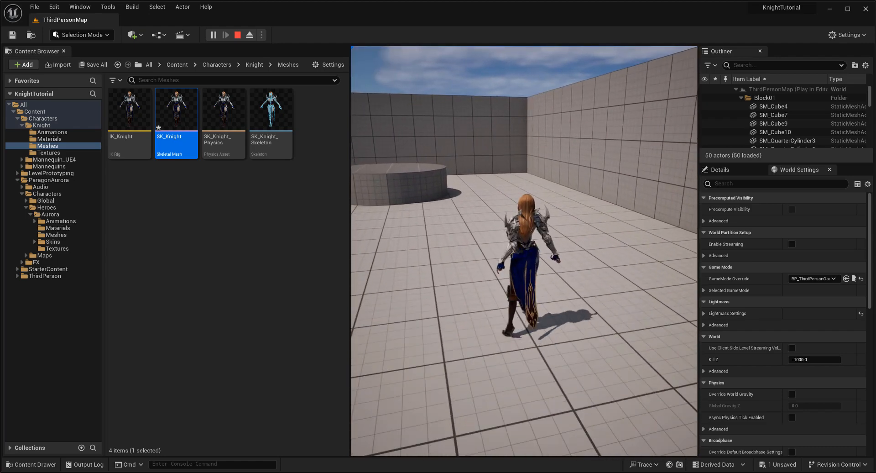
key("w")
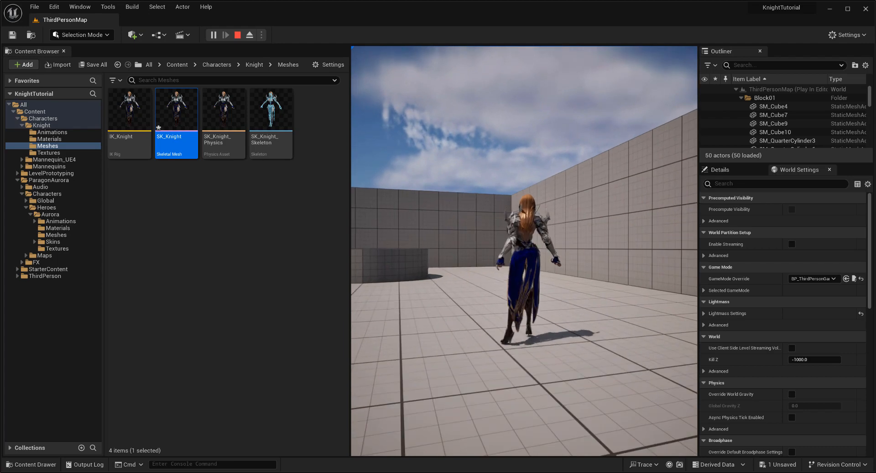
key("w")
key("a")
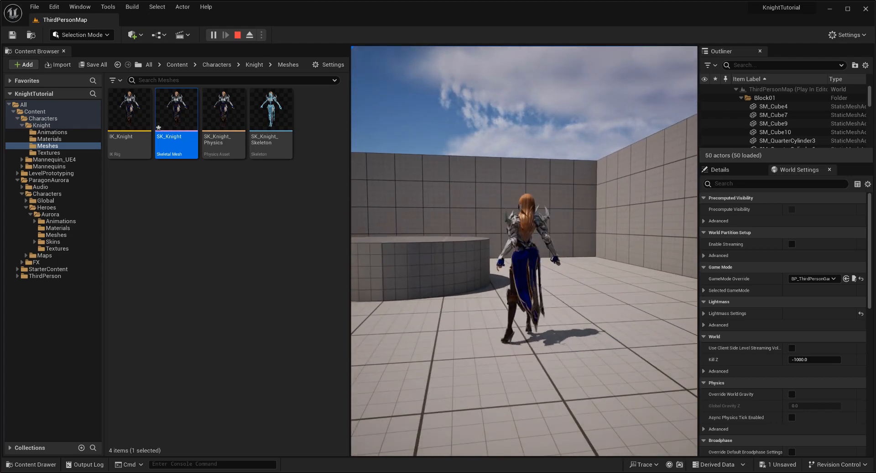
key("Escape")
Reopen SK_Knight and set the skirt cloth's Self Collision Friction to 0.0 in its Collision Properties
double_click(176, 112)
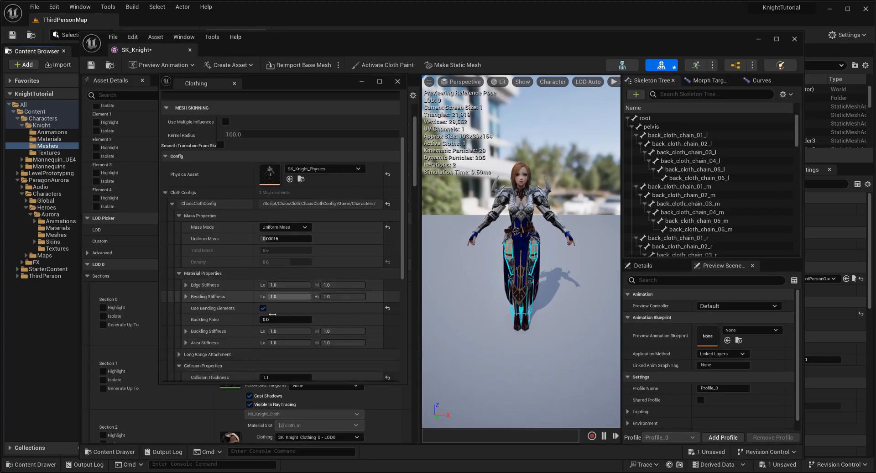
scroll(272, 314, "down", 10)
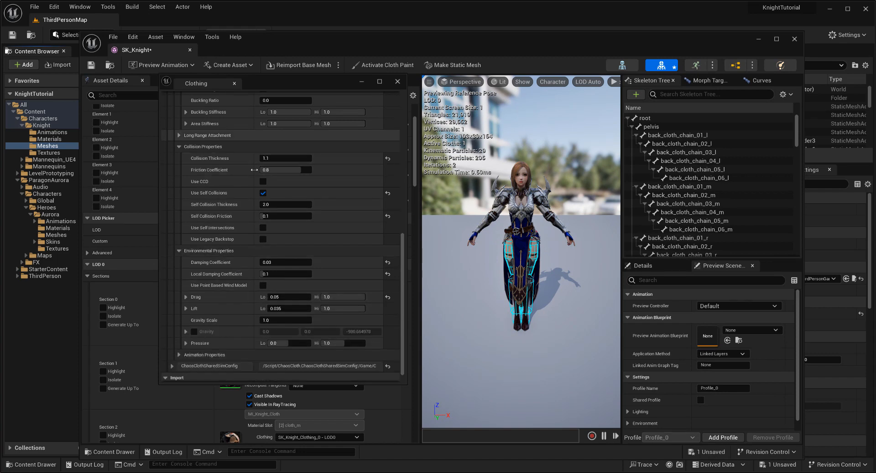
left_click(278, 215)
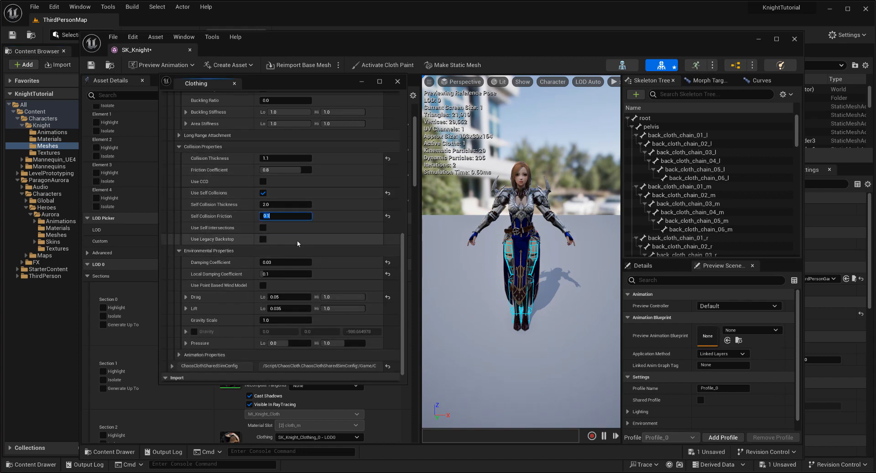
type("0.0")
key("Return")
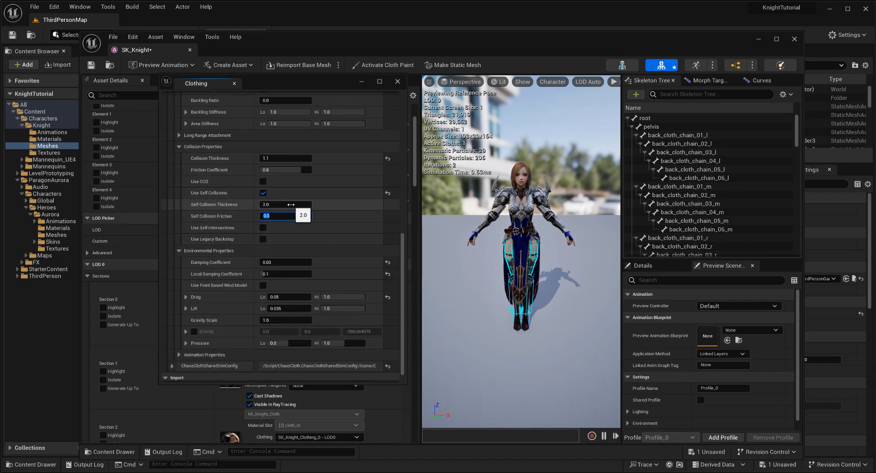
Play the level, run and repeatedly jump with the knight to check the skirt's self-collision behaviour, and end the session
left_click(794, 39)
left_click(213, 35)
key("w")
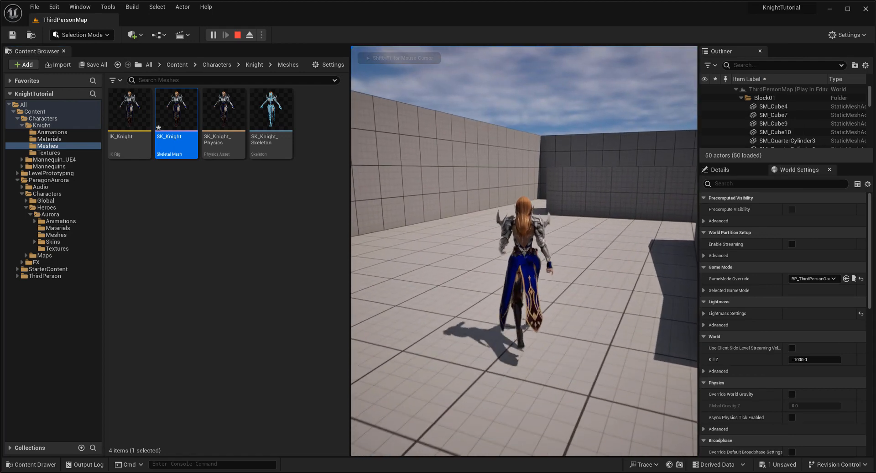
key("w")
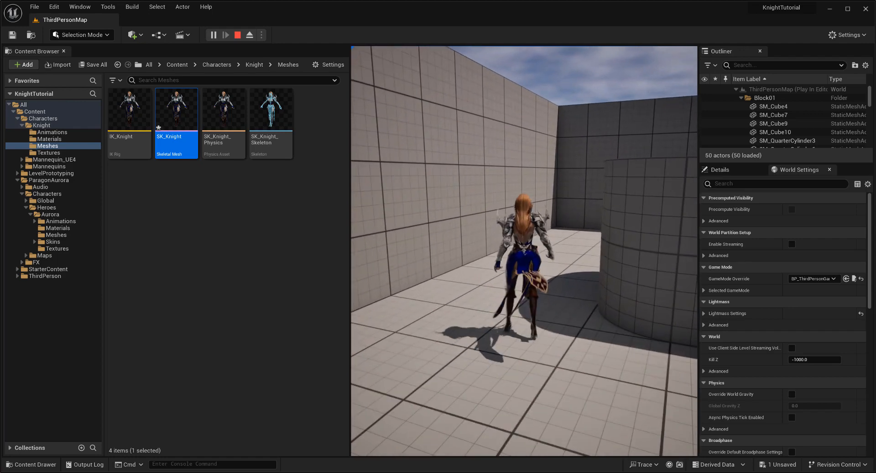
key("space")
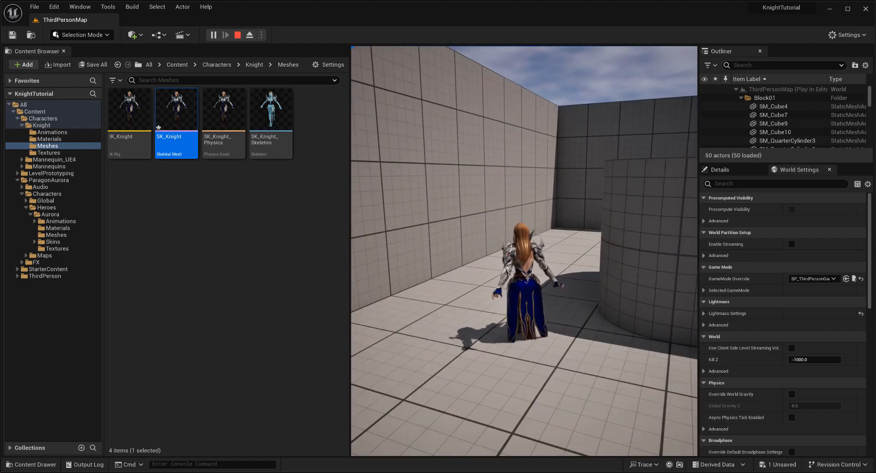
key("space")
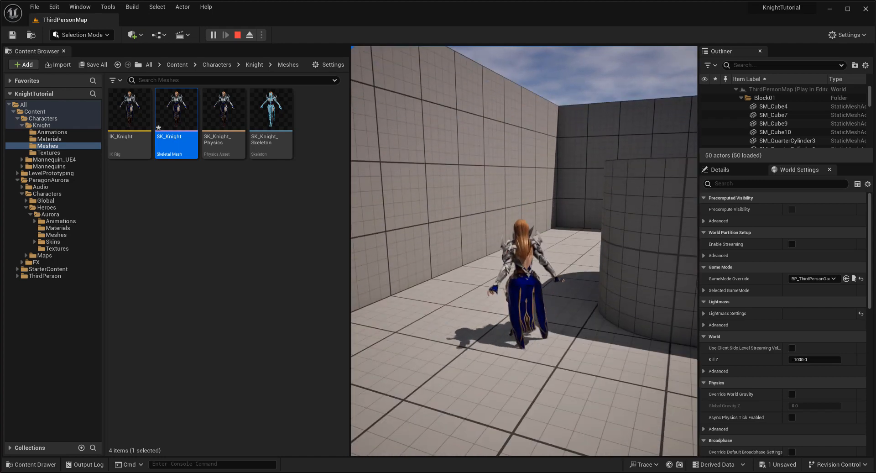
key("space")
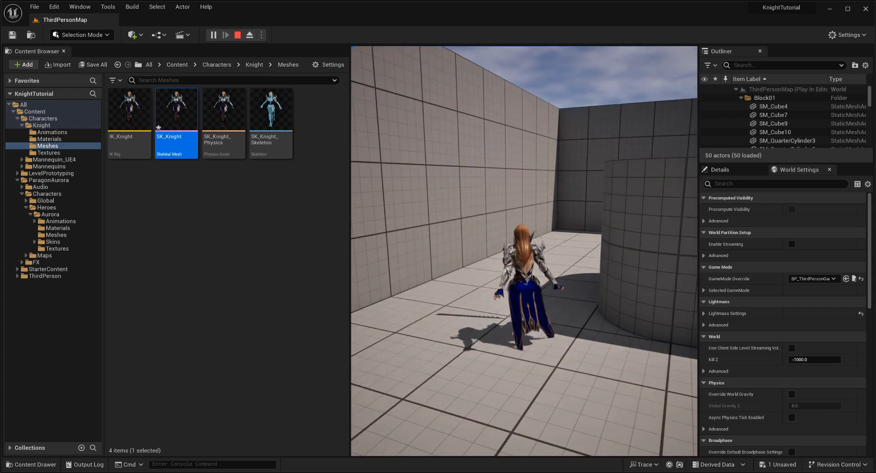
key("space")
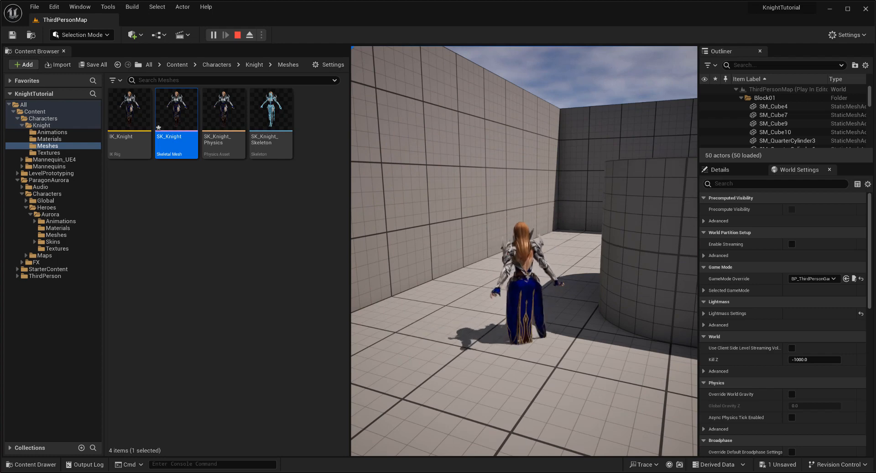
key("Escape")
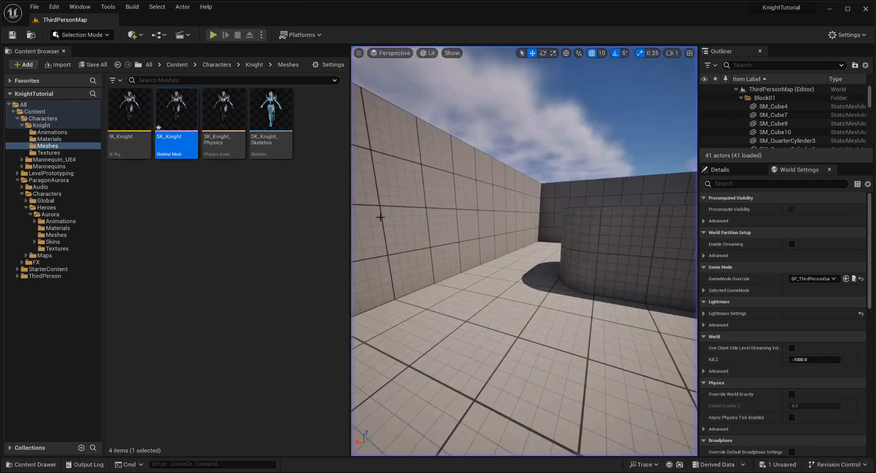
Reopen SK_Knight and review the Collision Properties and Environmental Properties of the skirt's ChaosClothConfig again
double_click(174, 130)
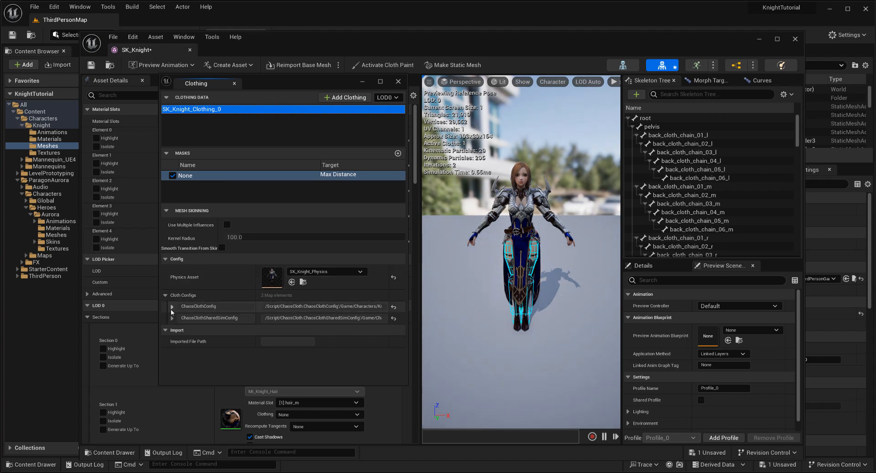
left_click(171, 307)
scroll(226, 183, "down", 2)
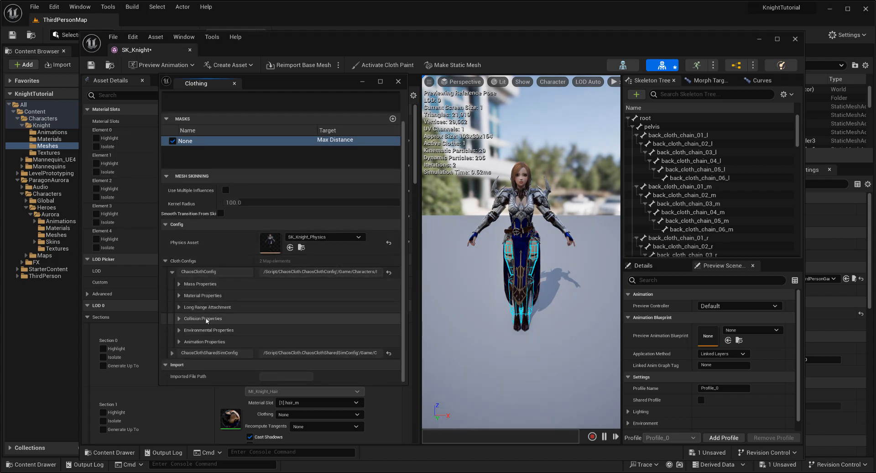
left_click(247, 318)
scroll(256, 312, "down", 5)
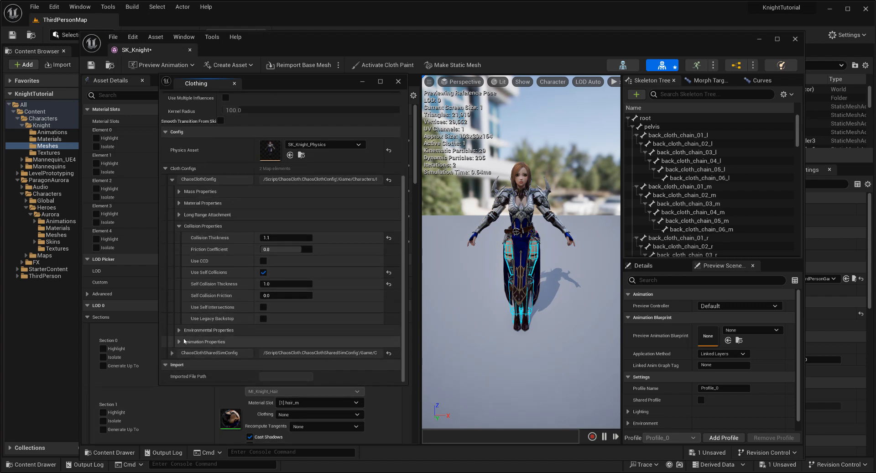
left_click(298, 329)
scroll(293, 370, "down", 3)
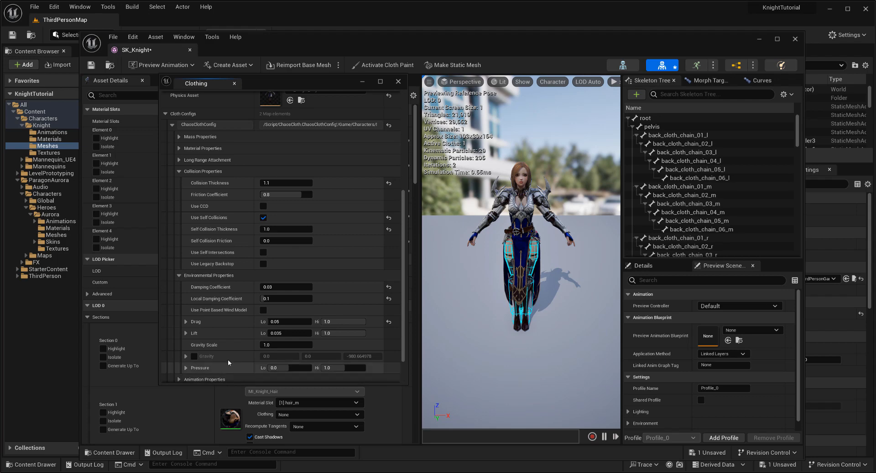
scroll(228, 360, "down", 2)
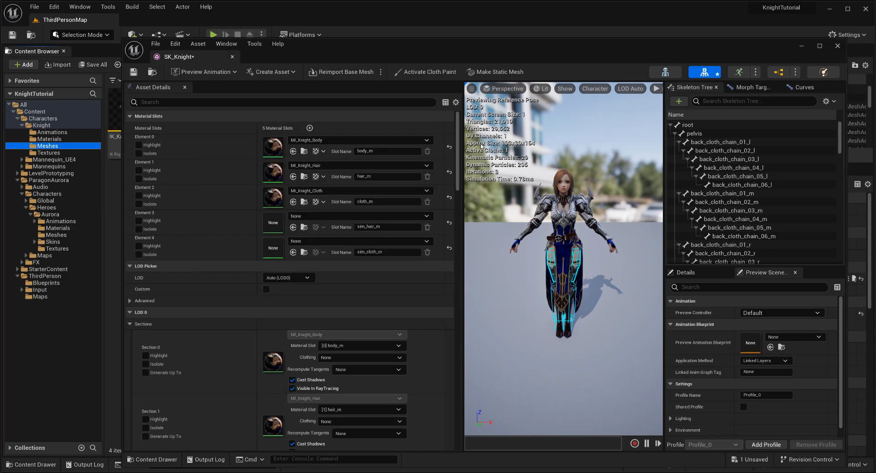
Open the BP_ThirdPersonCharacter blueprint from the ThirdPerson Blueprints folder
left_click_drag(489, 48, 470, 49)
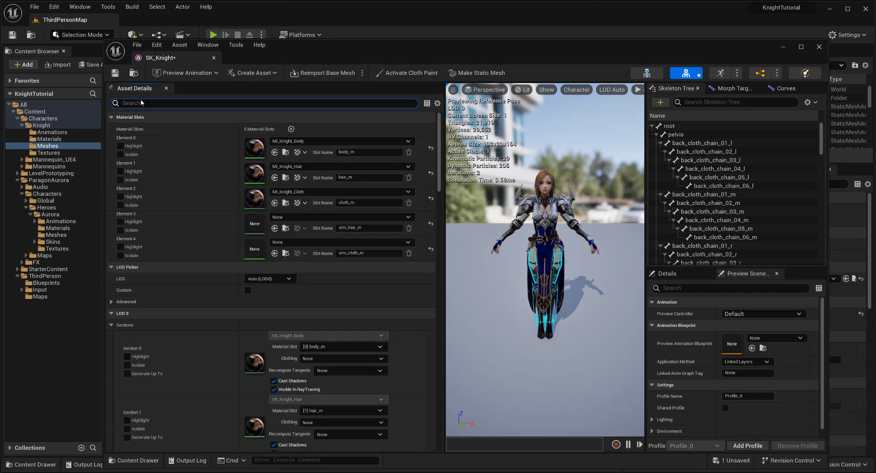
left_click(46, 283)
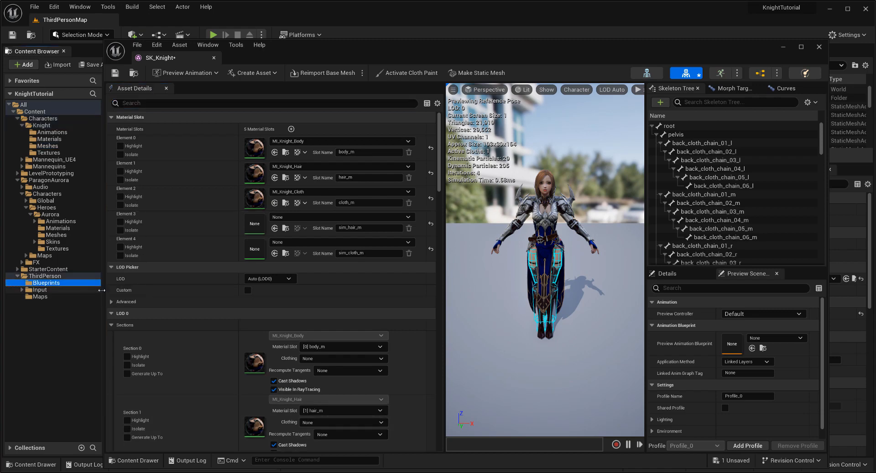
left_click_drag(325, 58, 458, 64)
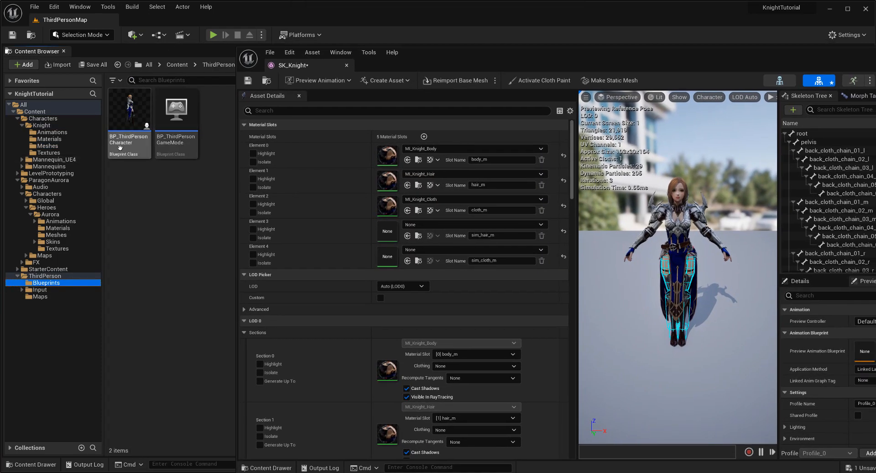
double_click(120, 147)
left_click_drag(568, 60, 419, 52)
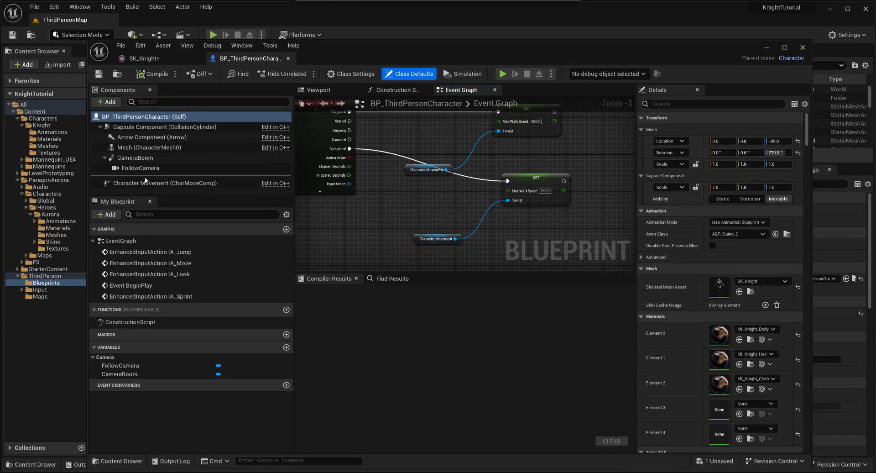
Enable Collide with Environment in the Mesh component's Clothing settings, and compile and save the character blueprint
left_click(140, 148)
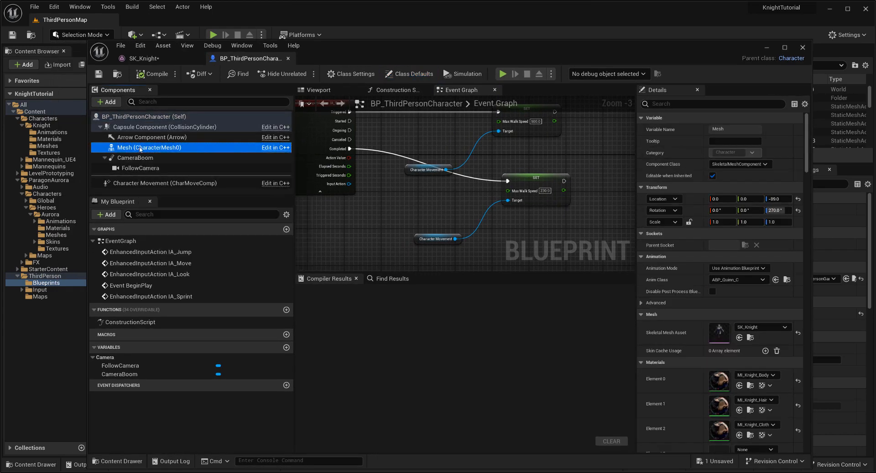
left_click(680, 108)
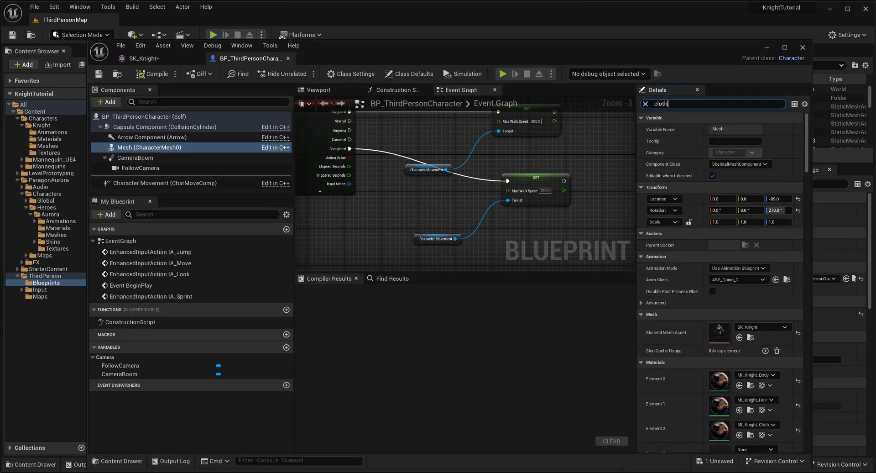
left_click(712, 189)
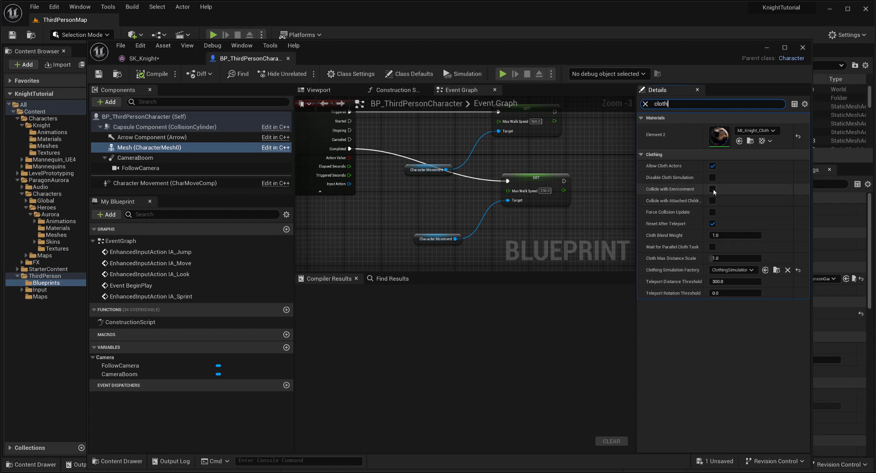
left_click(153, 74)
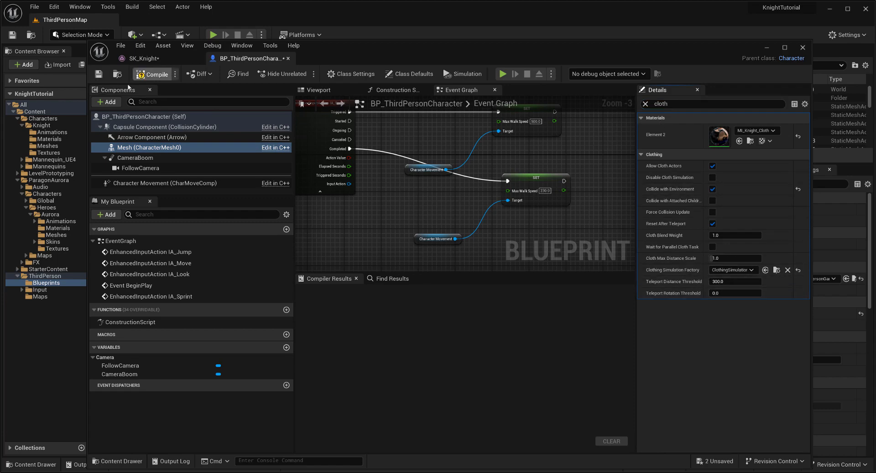
left_click(98, 74)
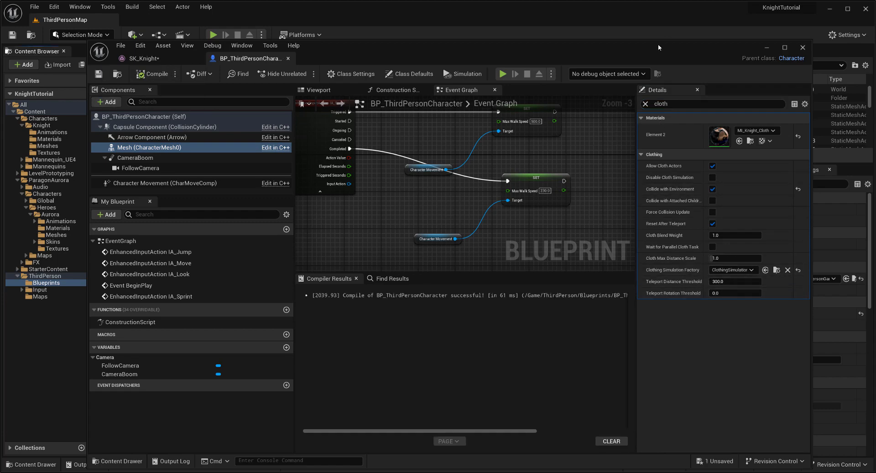
Minimize the blueprint editor and save the modified SK_Knight asset
left_click(767, 47)
key("ctrl+shift+s")
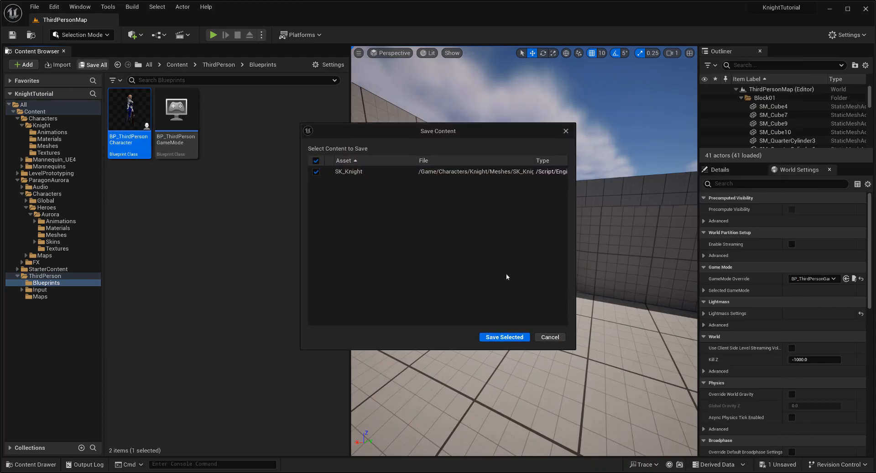
left_click(490, 336)
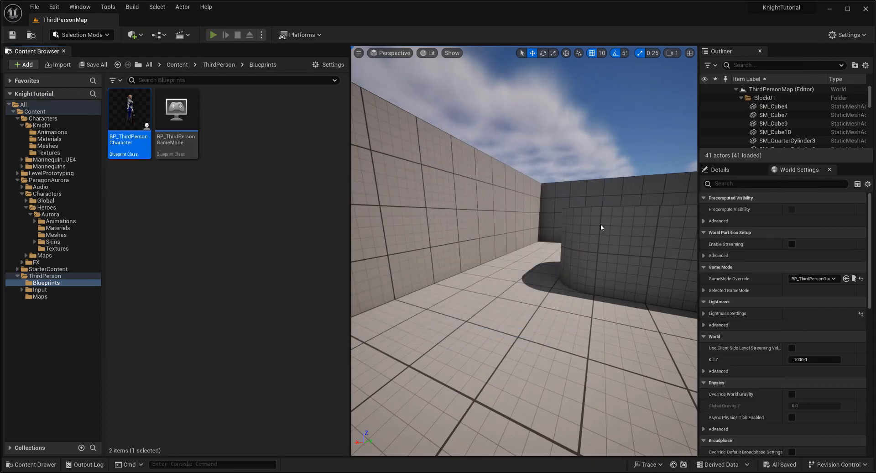
Play the level and jump repeatedly with the knight to check how the skirt collides with the floor
key("alt+p")
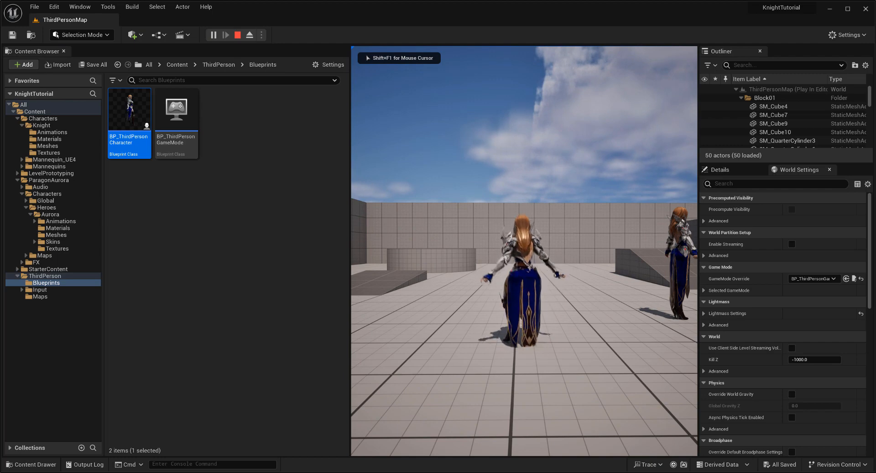
key("space")
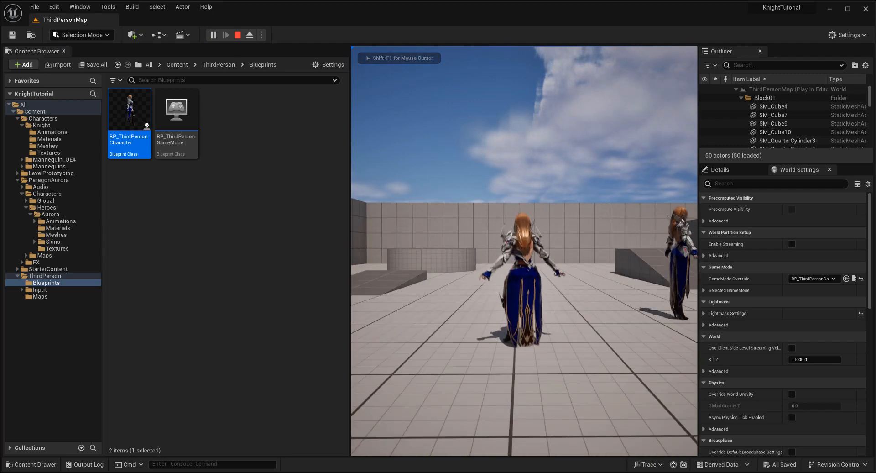
key("w")
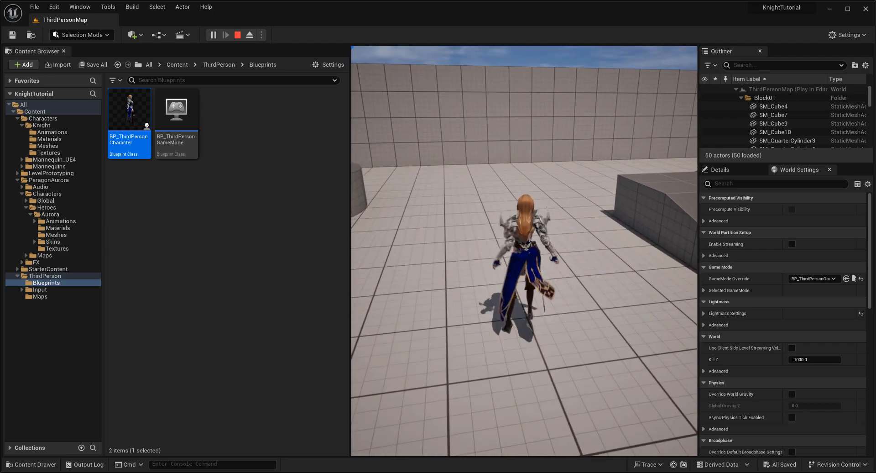
key("space")
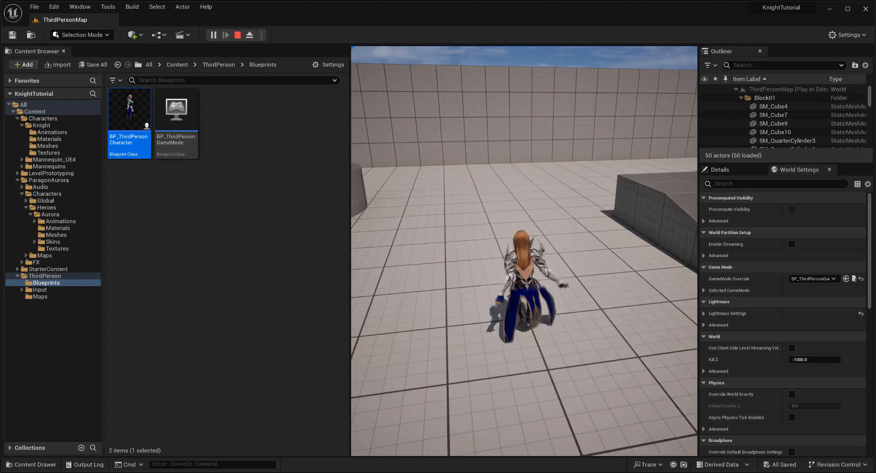
key("space")
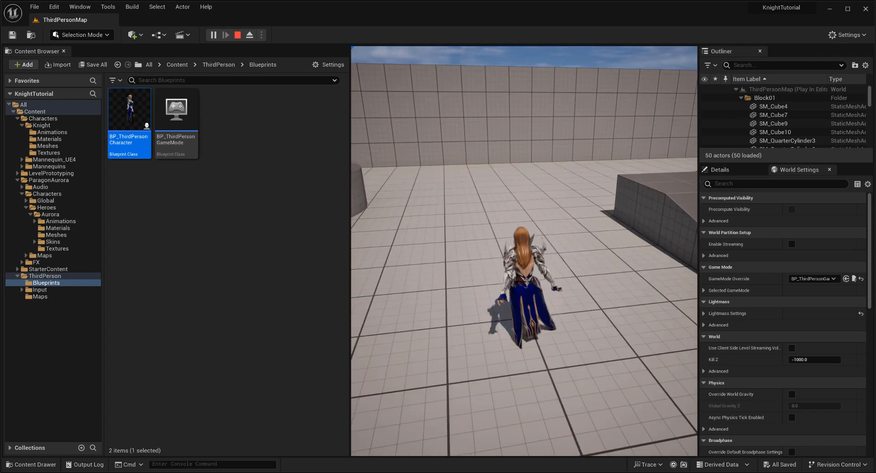
key("space")
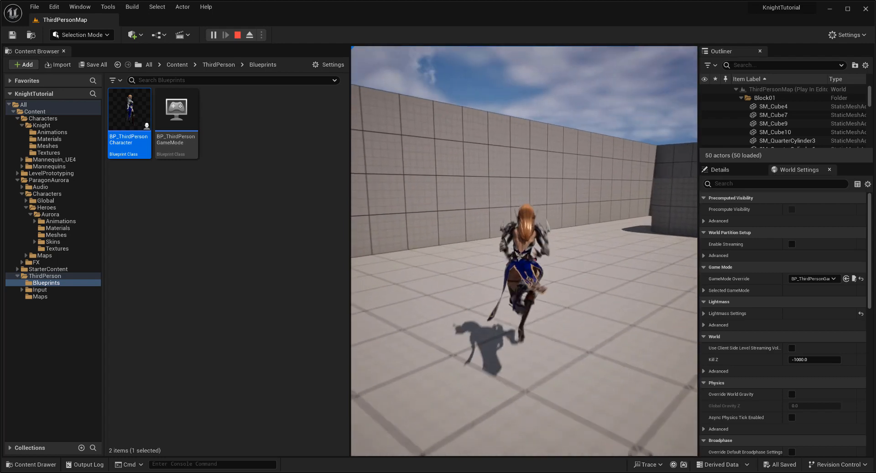
Run and walk the knight in different directions past the walls and blocks to check the skirt's motion with environment collision
key("s")
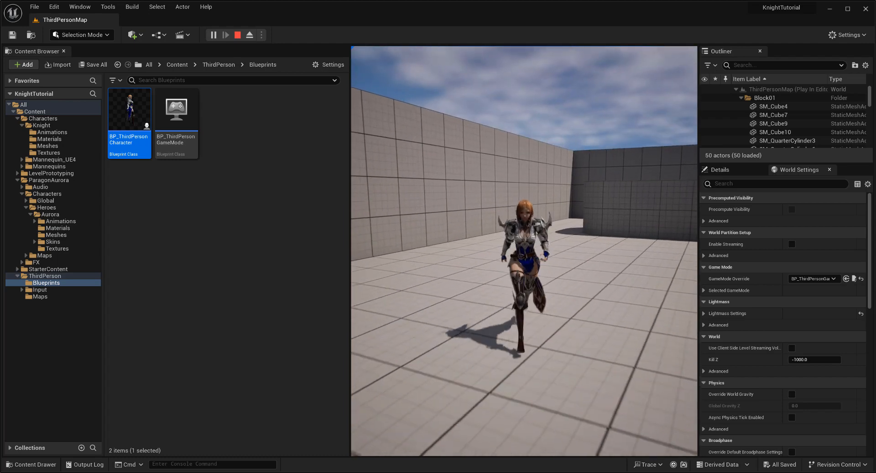
key("d")
key("w")
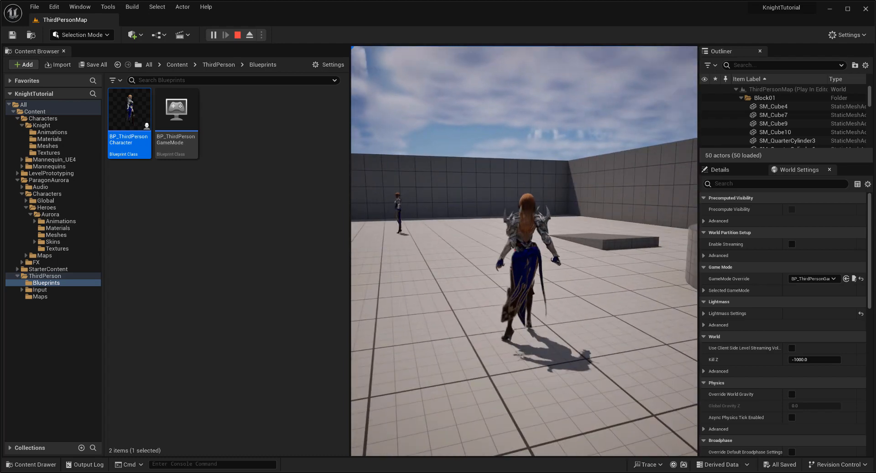
key("s")
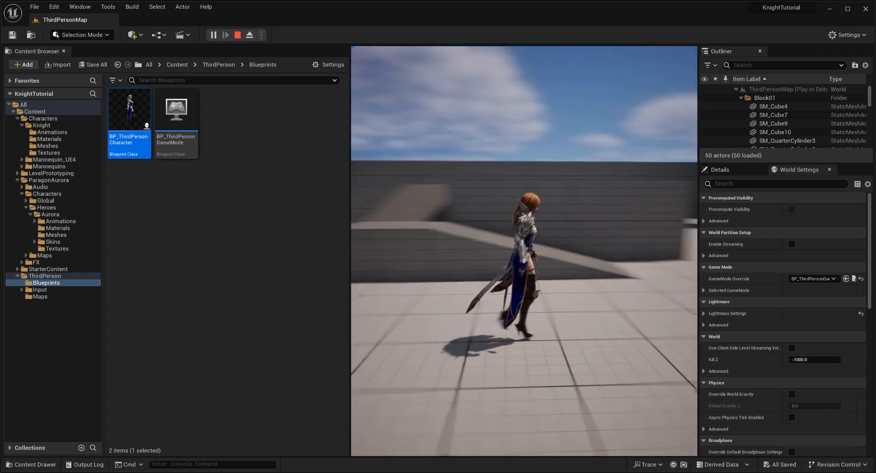
key("s")
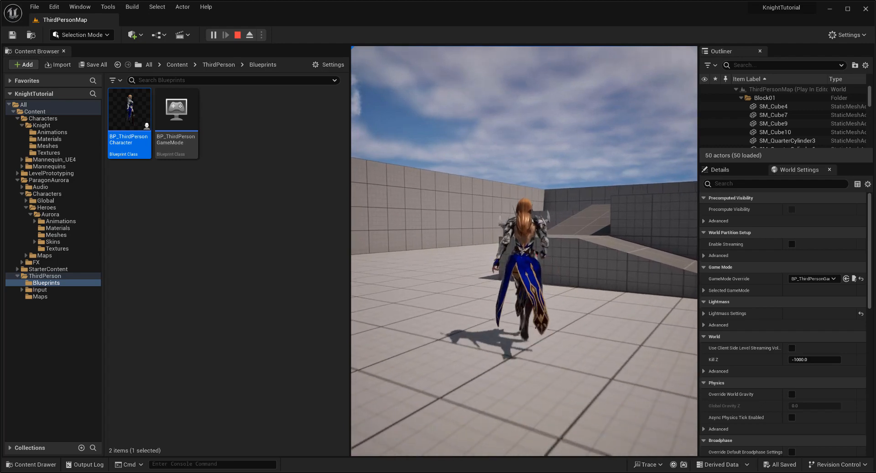
key("a")
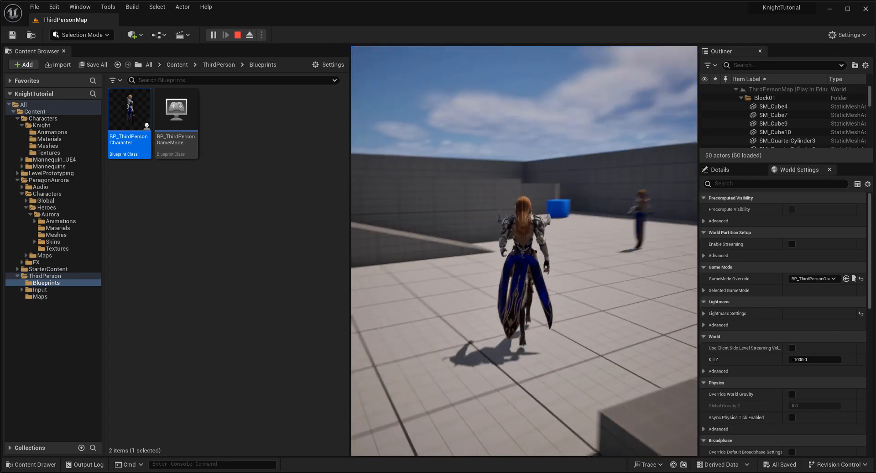
key("space")
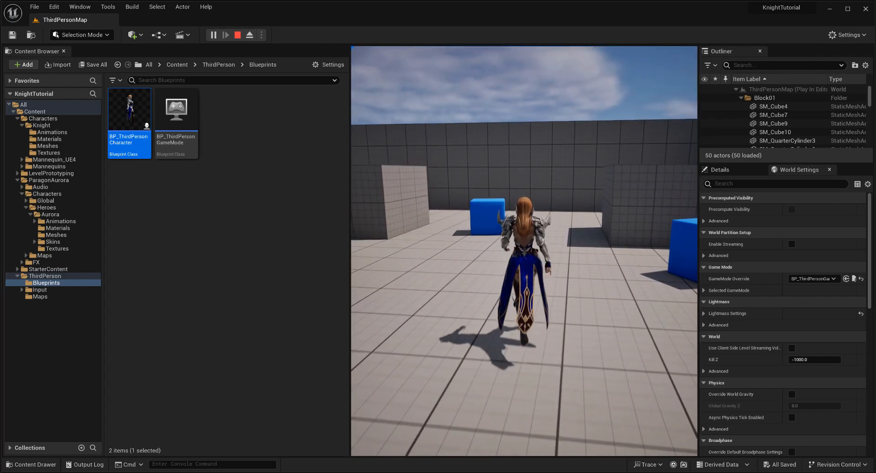
key("w")
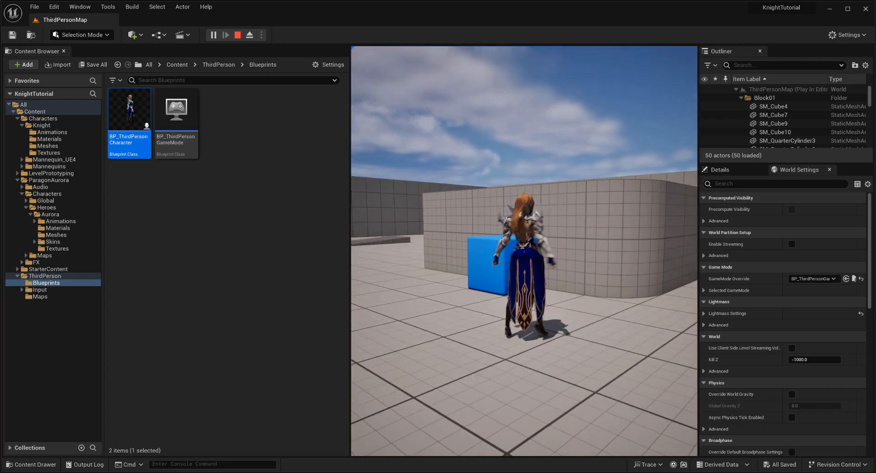
key("d")
key("w")
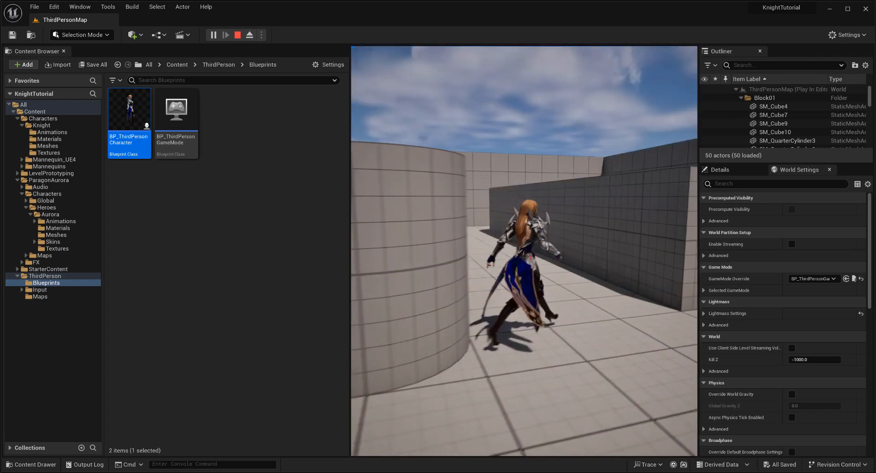
key("w")
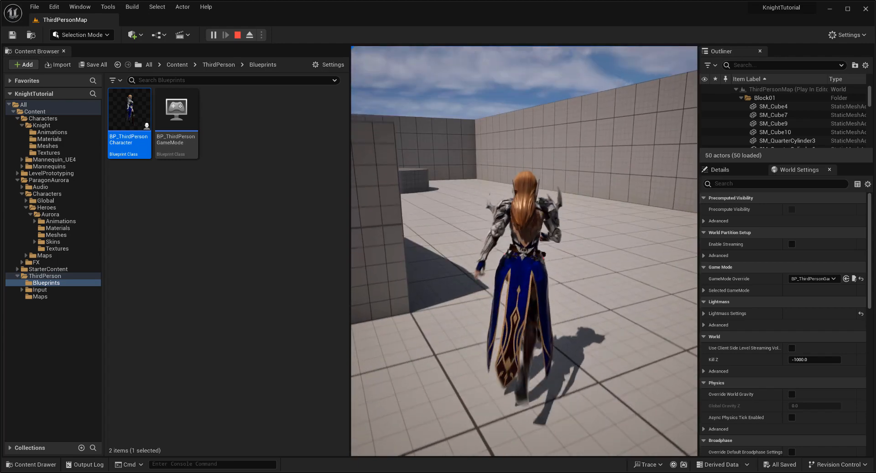
key("w")
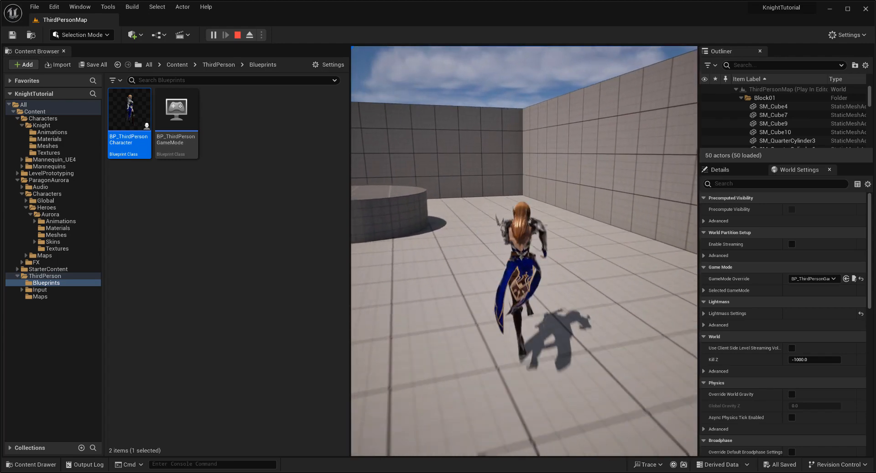
key("w")
Jump with the knight near the round platform, and walk and turn around it to check the skirt's behaviour
key("space")
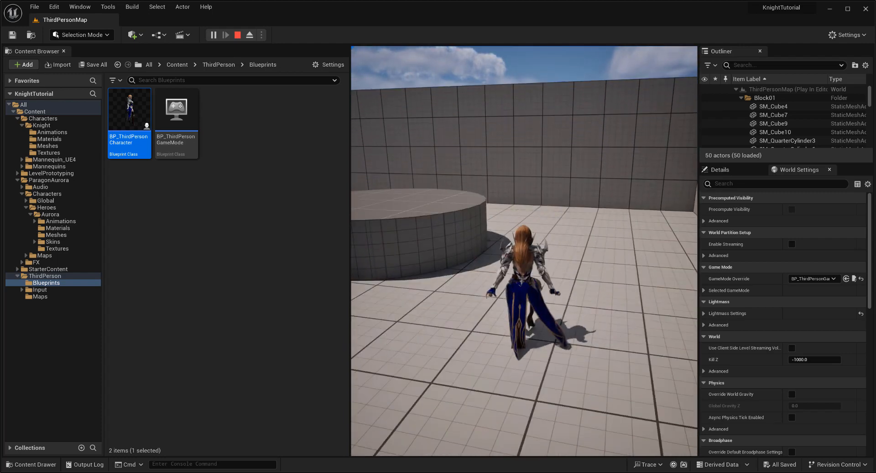
key("space")
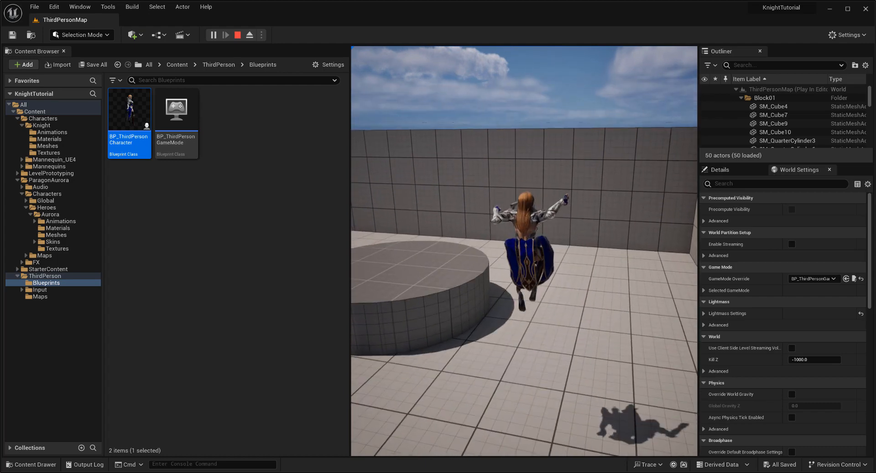
key("w")
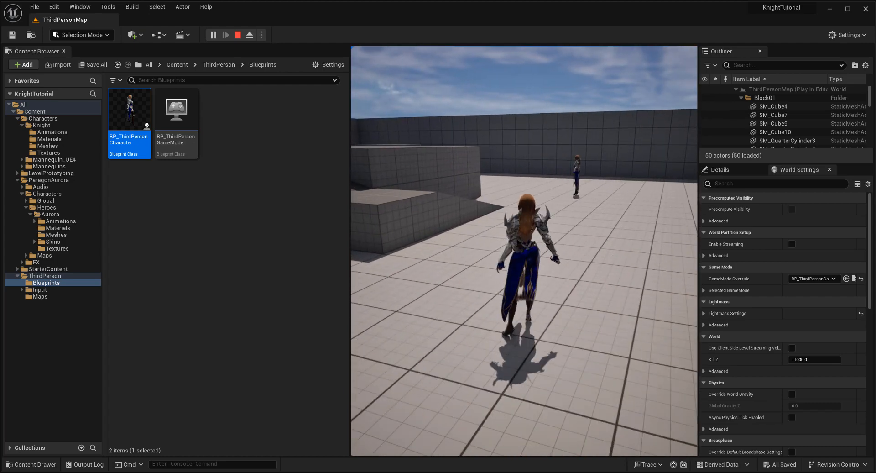
key("s")
key("d")
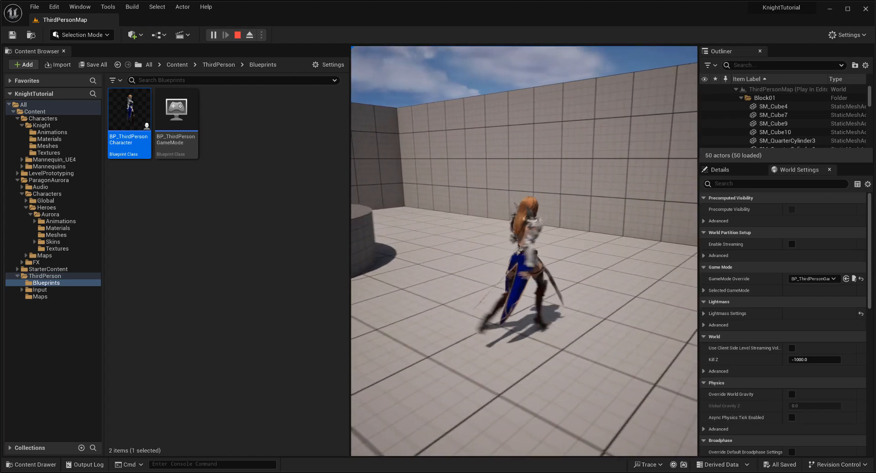
key("w")
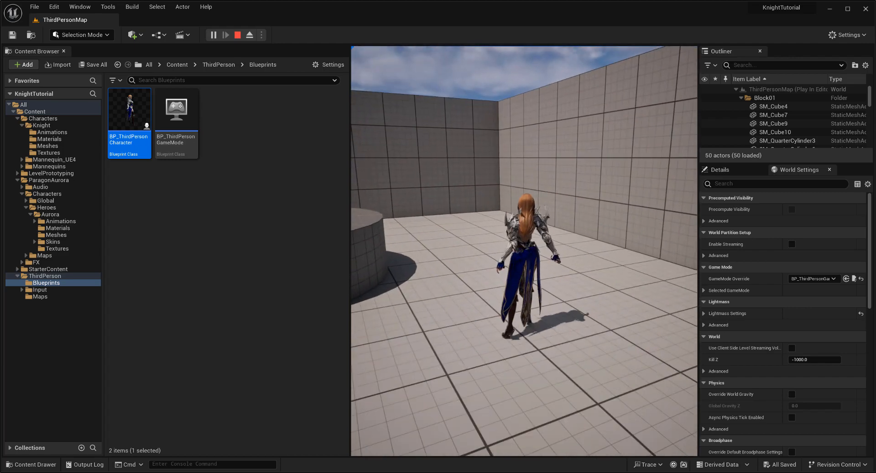